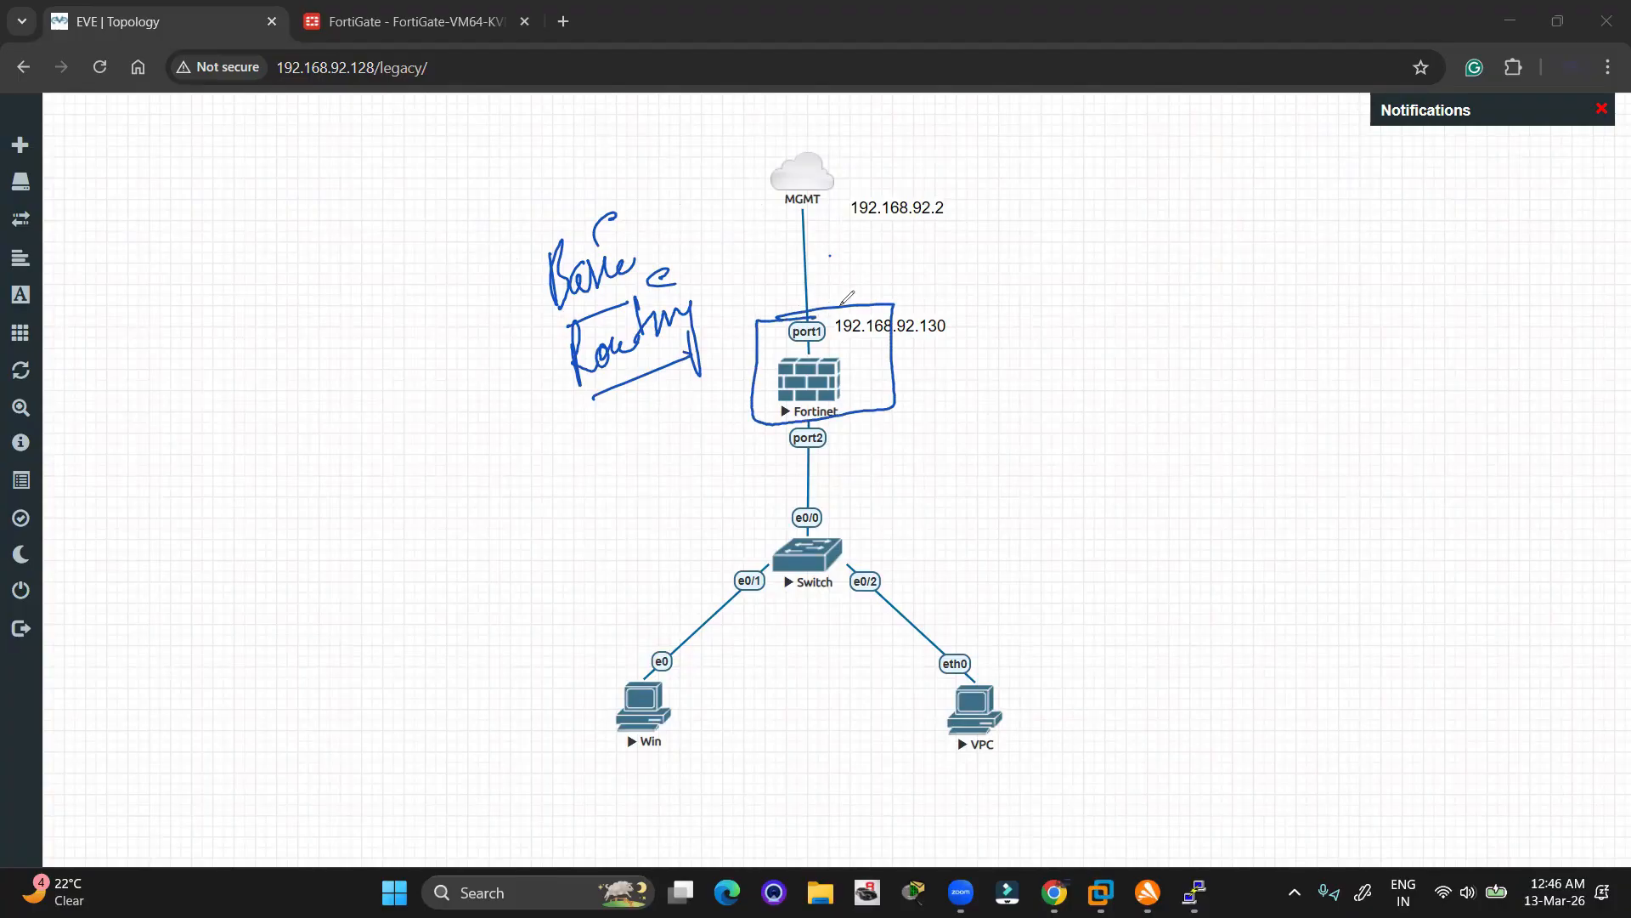
# Highlight the 192.168.92.2 and 192.168.92.130 addresses with the screen pen, then clear the marks
pyautogui.moveTo(841, 304); pyautogui.dragTo(842, 224)
pyautogui.moveTo(833, 232); pyautogui.dragTo(849, 232)
pyautogui.click(948, 132)
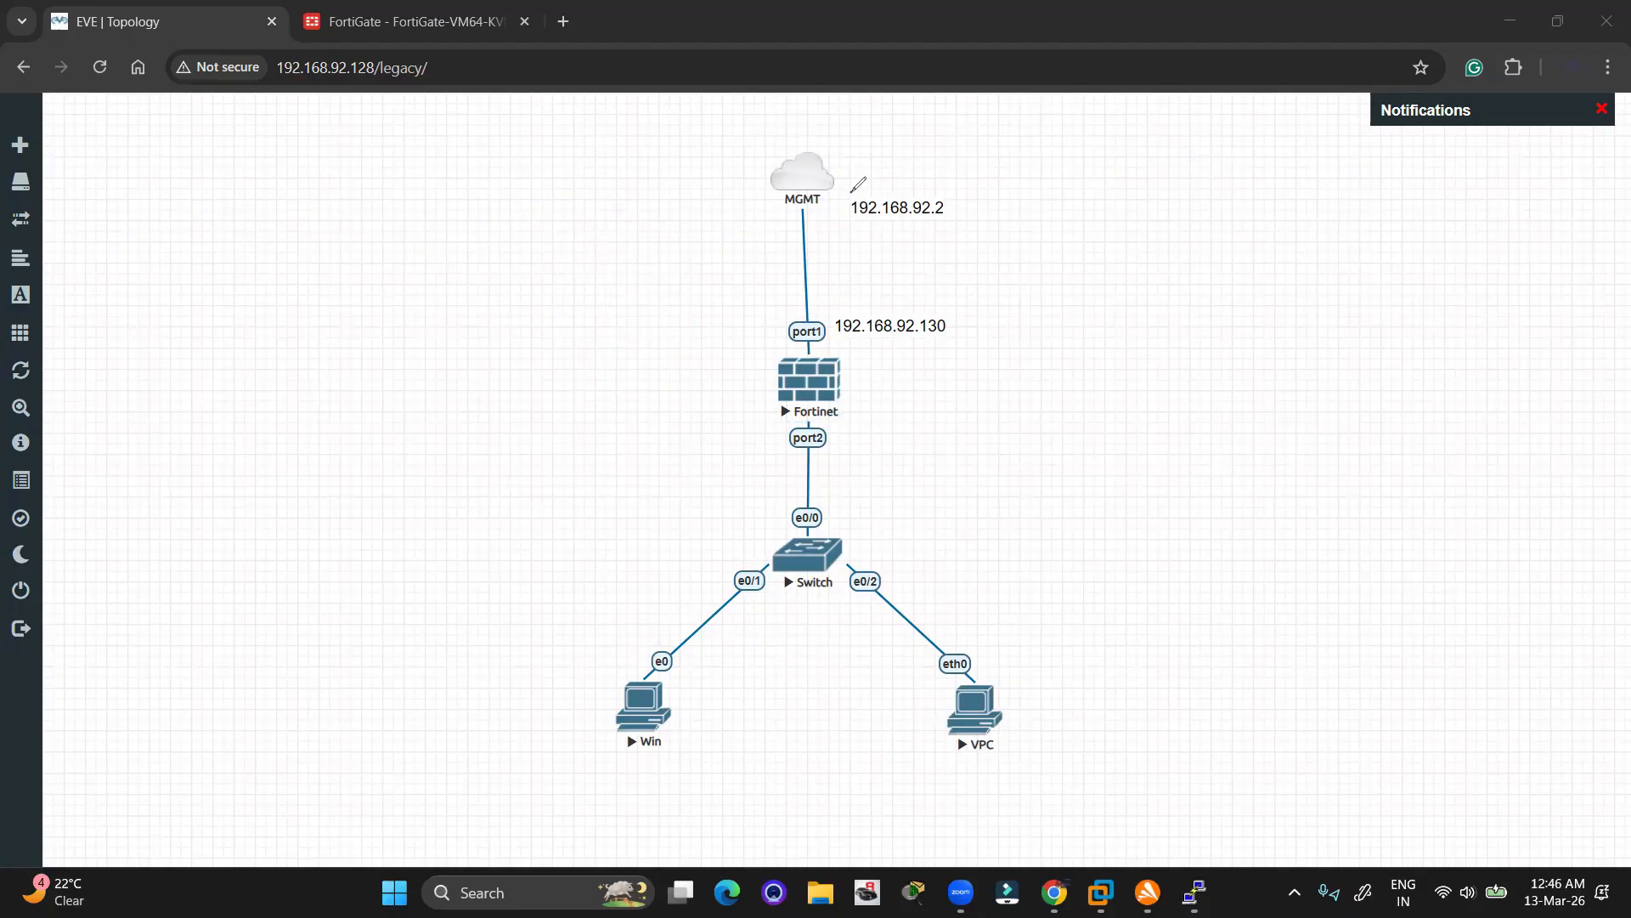
pyautogui.moveTo(851, 193)
pyautogui.mouseDown()
pyautogui.moveTo(960, 184)
pyautogui.moveTo(882, 228)
pyautogui.mouseUp()
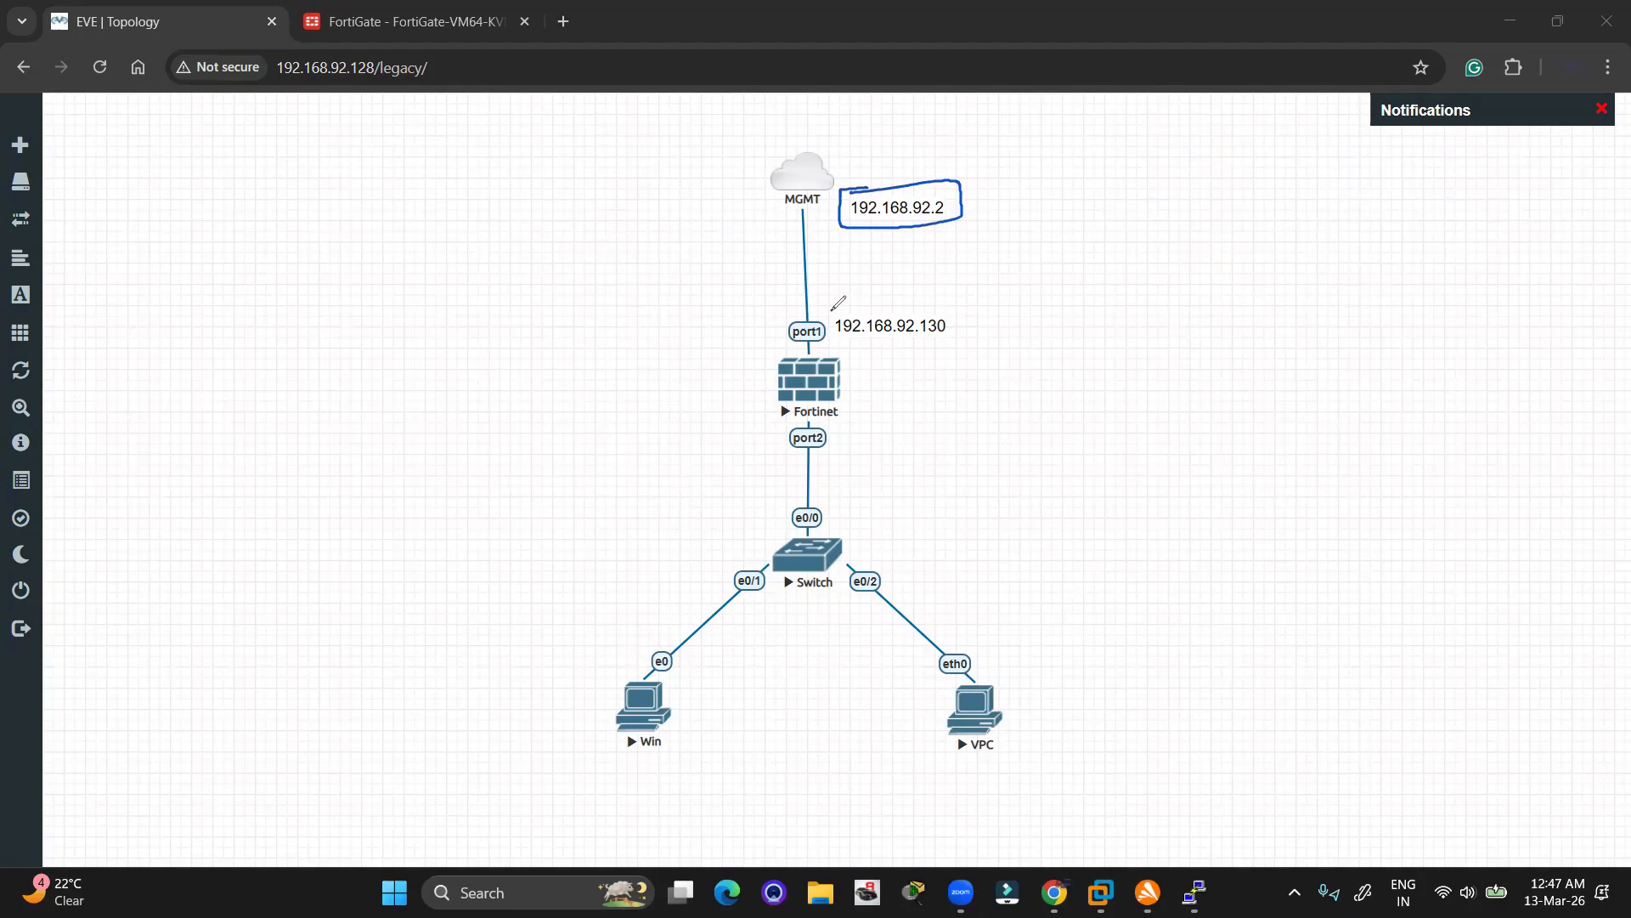
pyautogui.moveTo(831, 311)
pyautogui.mouseDown()
pyautogui.moveTo(958, 305)
pyautogui.moveTo(903, 345)
pyautogui.moveTo(833, 349)
pyautogui.moveTo(832, 311)
pyautogui.mouseUp()
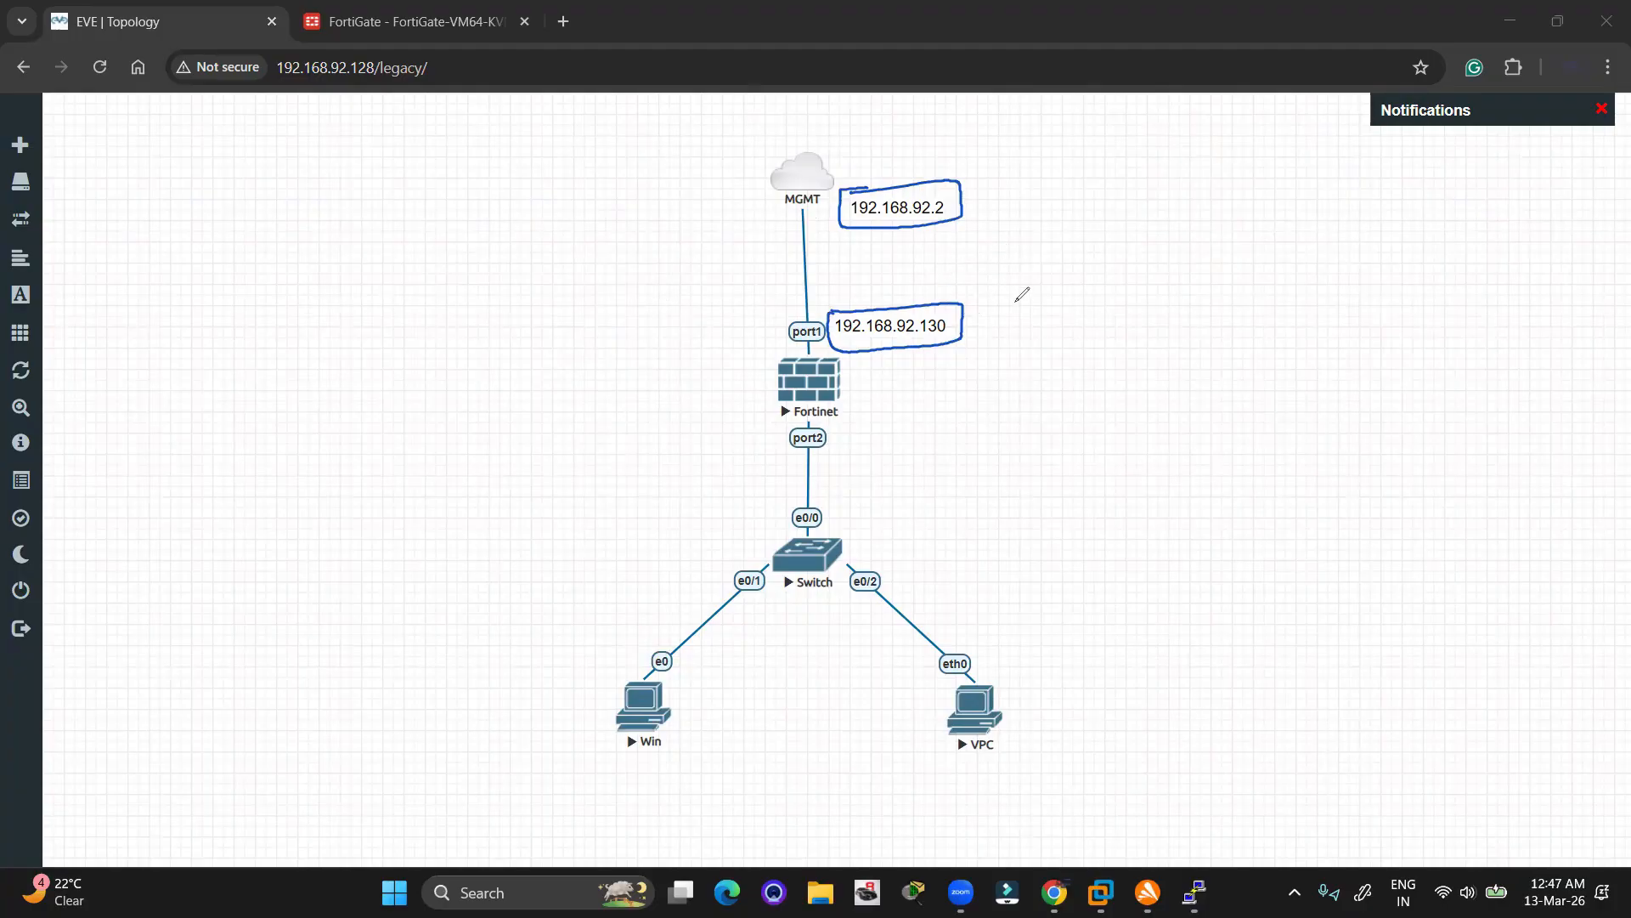
pyautogui.moveTo(1025, 294)
pyautogui.mouseDown()
pyautogui.moveTo(1025, 316)
pyautogui.moveTo(1072, 283)
pyautogui.moveTo(1072, 319)
pyautogui.mouseUp()
pyautogui.click(624, 314)
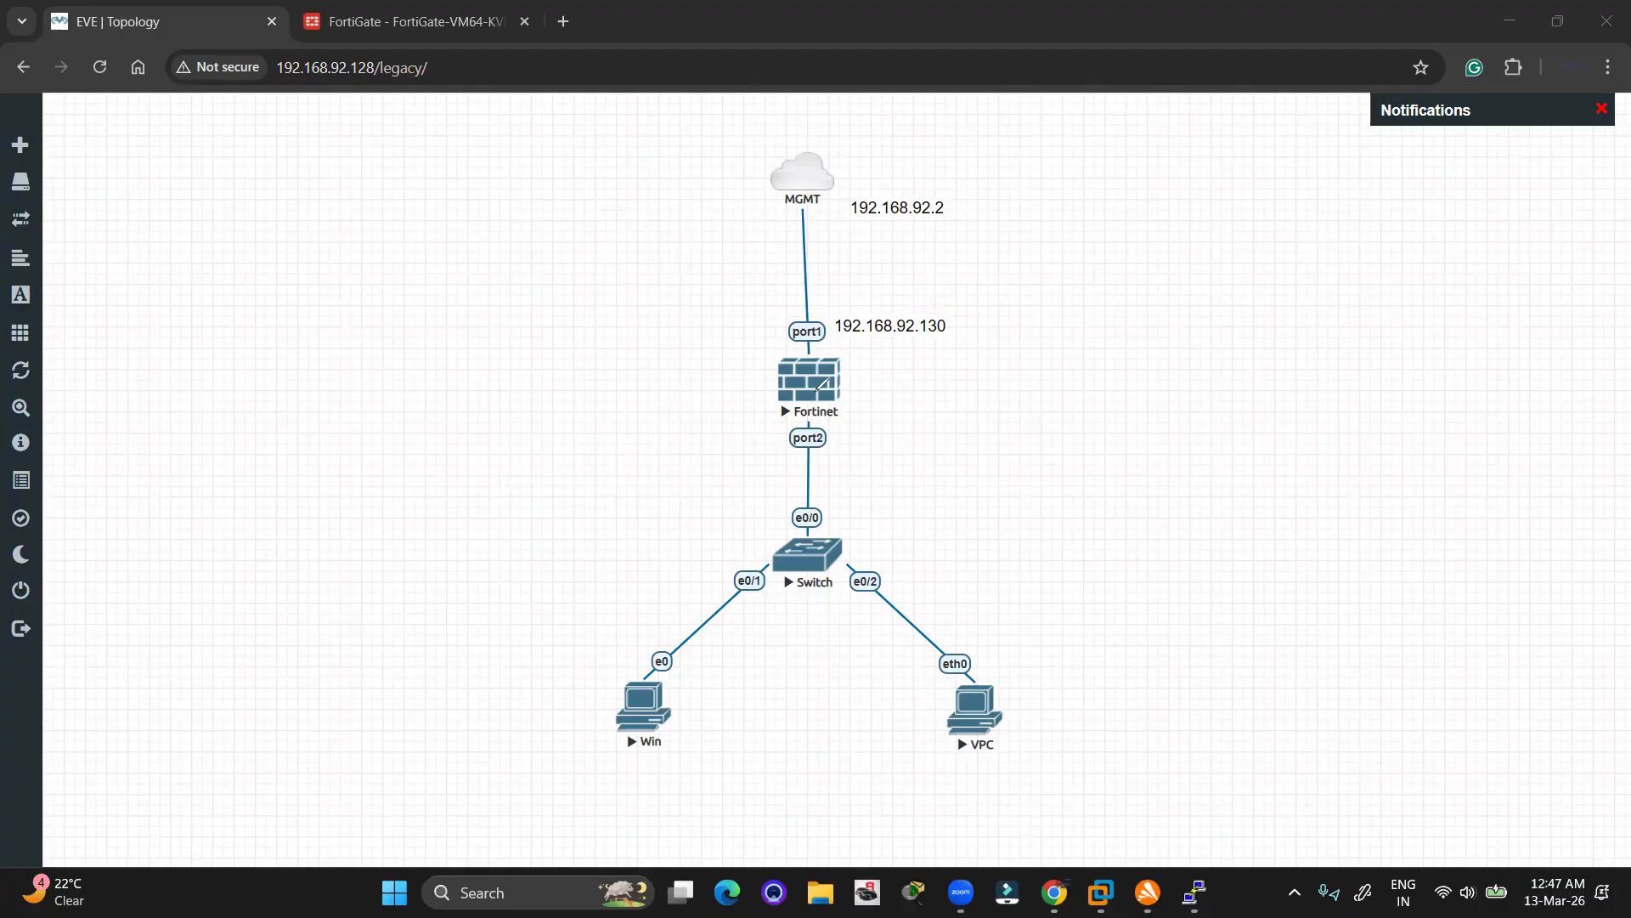
# Circle the switch and the Win and VPC hosts with the pen, then clear the marks
pyautogui.moveTo(602, 542)
pyautogui.mouseDown()
pyautogui.moveTo(921, 502)
pyautogui.moveTo(1056, 758)
pyautogui.moveTo(588, 792)
pyautogui.moveTo(590, 568)
pyautogui.moveTo(636, 552)
pyautogui.mouseUp()
pyautogui.moveTo(604, 685)
pyautogui.mouseDown()
pyautogui.moveTo(713, 692)
pyautogui.moveTo(630, 663)
pyautogui.mouseUp()
pyautogui.moveTo(935, 683); pyautogui.dragTo(979, 653)
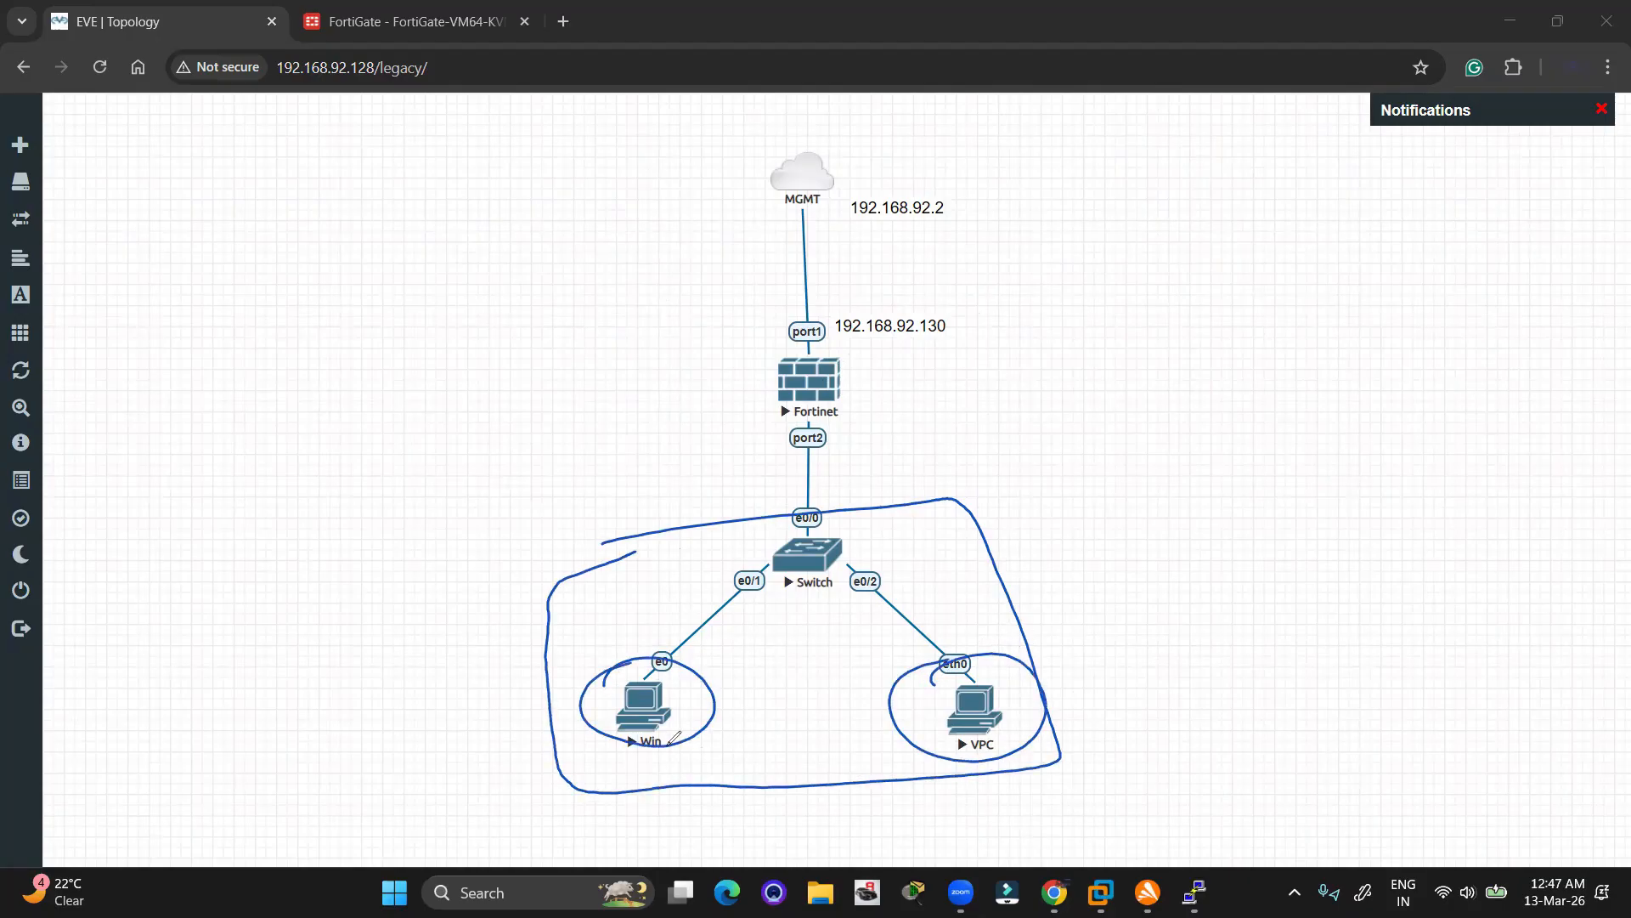
pyautogui.moveTo(1068, 732); pyautogui.dragTo(961, 771)
pyautogui.click(152, 547)
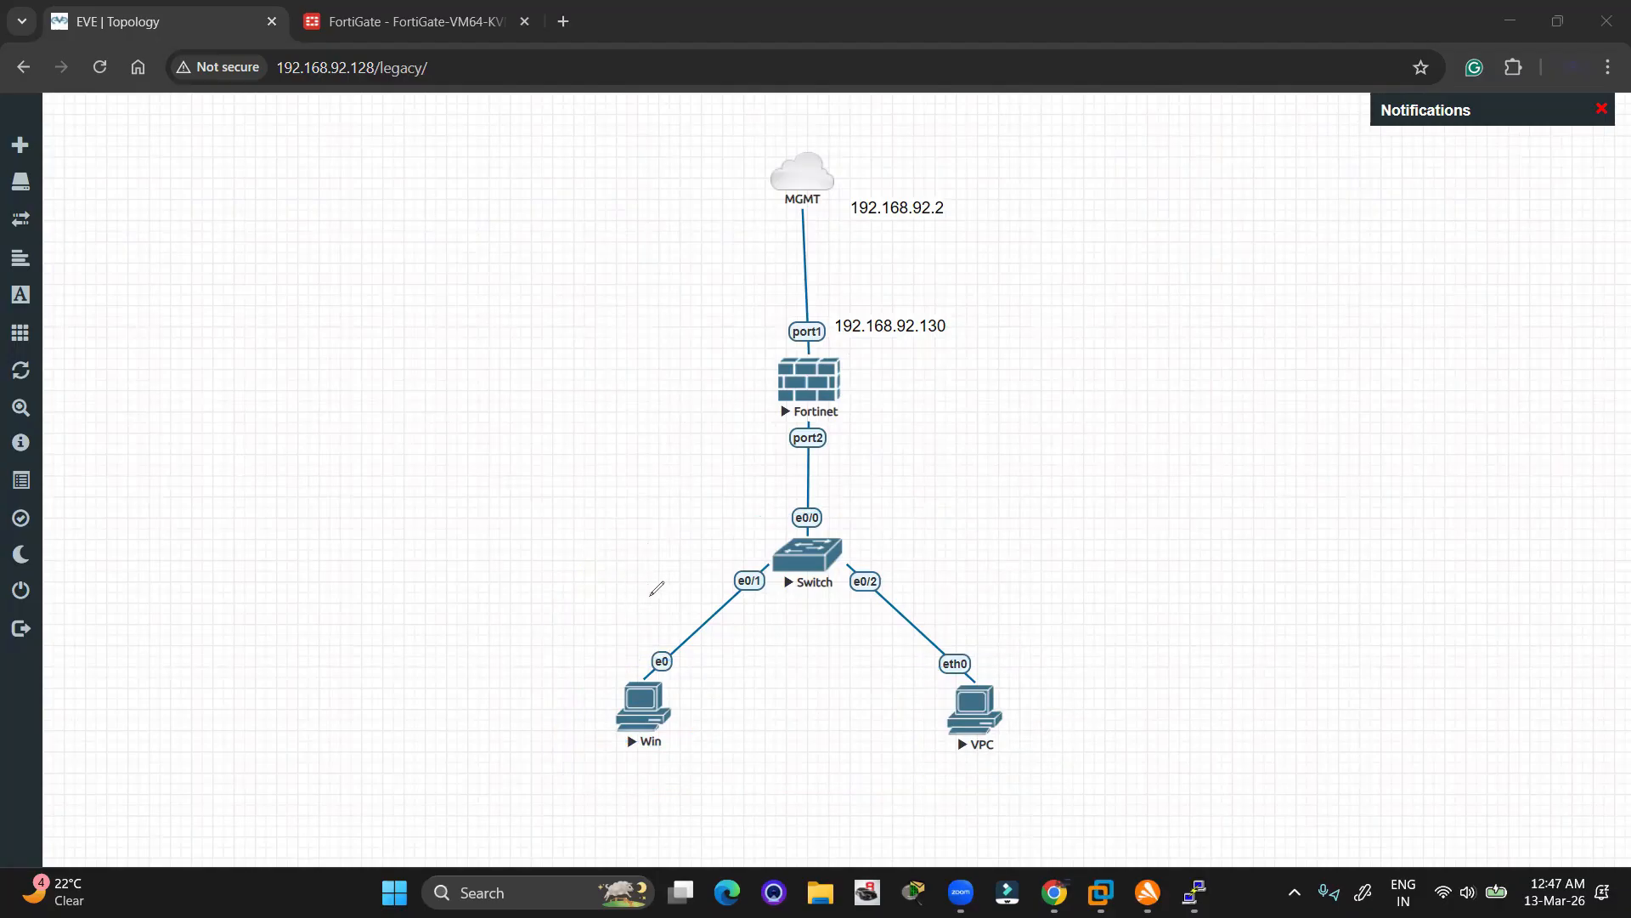
# Sketch the path from the LAN hosts through the firewall toward 192.168.92.2, then clear it
pyautogui.moveTo(631, 656)
pyautogui.mouseDown()
pyautogui.moveTo(604, 516)
pyautogui.moveTo(681, 320)
pyautogui.moveTo(765, 229)
pyautogui.moveTo(772, 259)
pyautogui.mouseUp()
pyautogui.moveTo(960, 666)
pyautogui.mouseDown()
pyautogui.moveTo(932, 718)
pyautogui.moveTo(977, 663)
pyautogui.mouseUp()
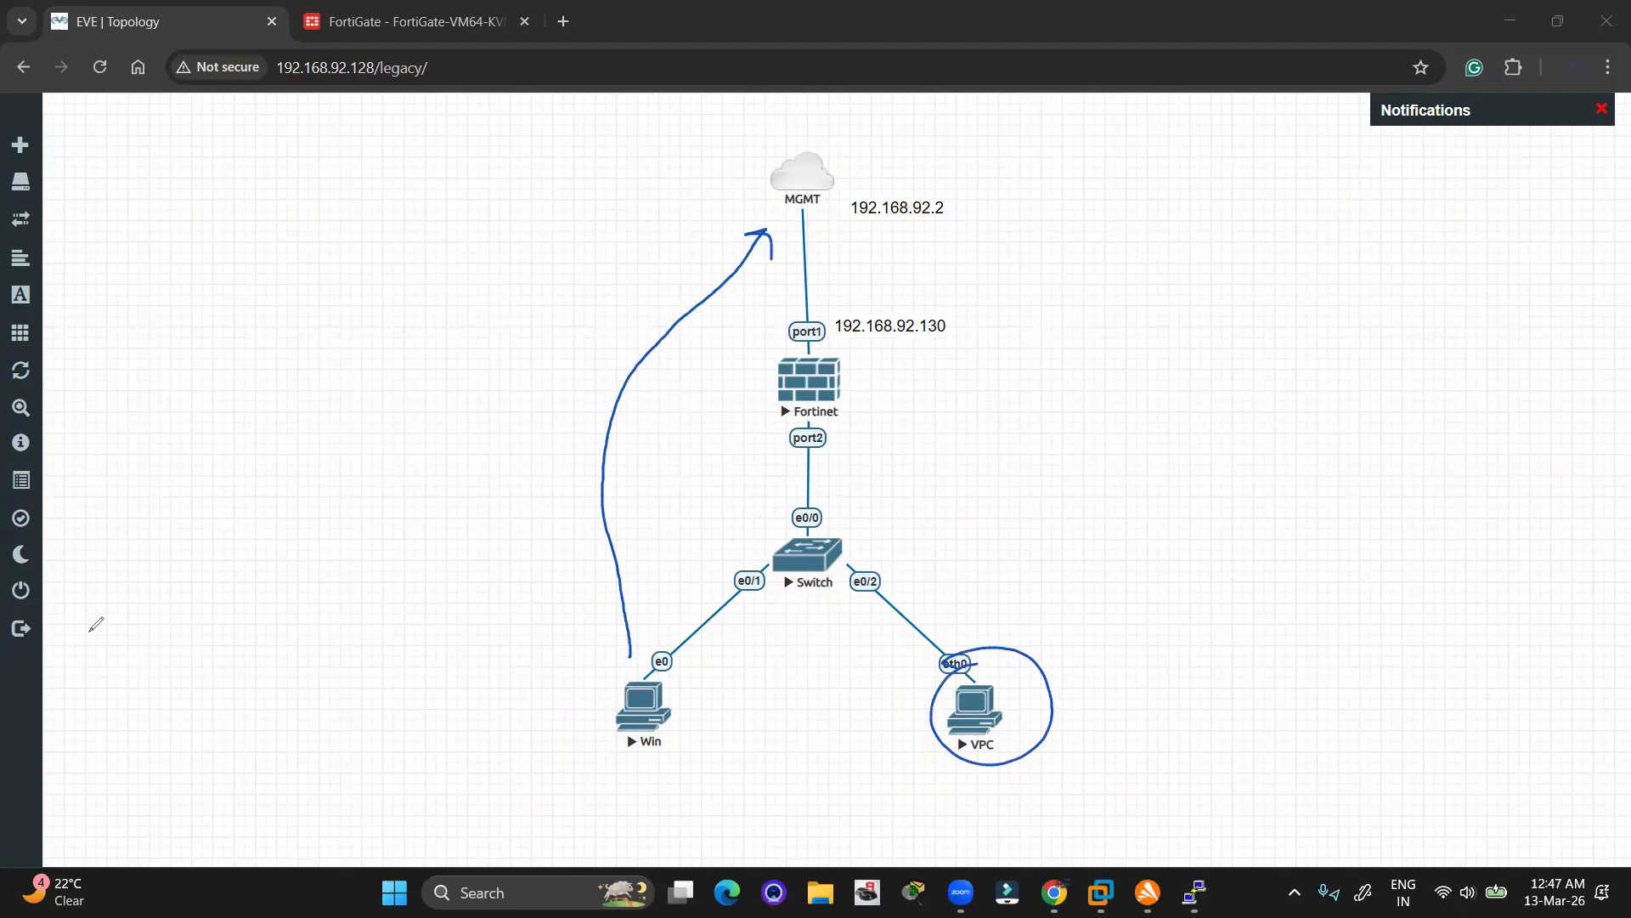
pyautogui.click(729, 262)
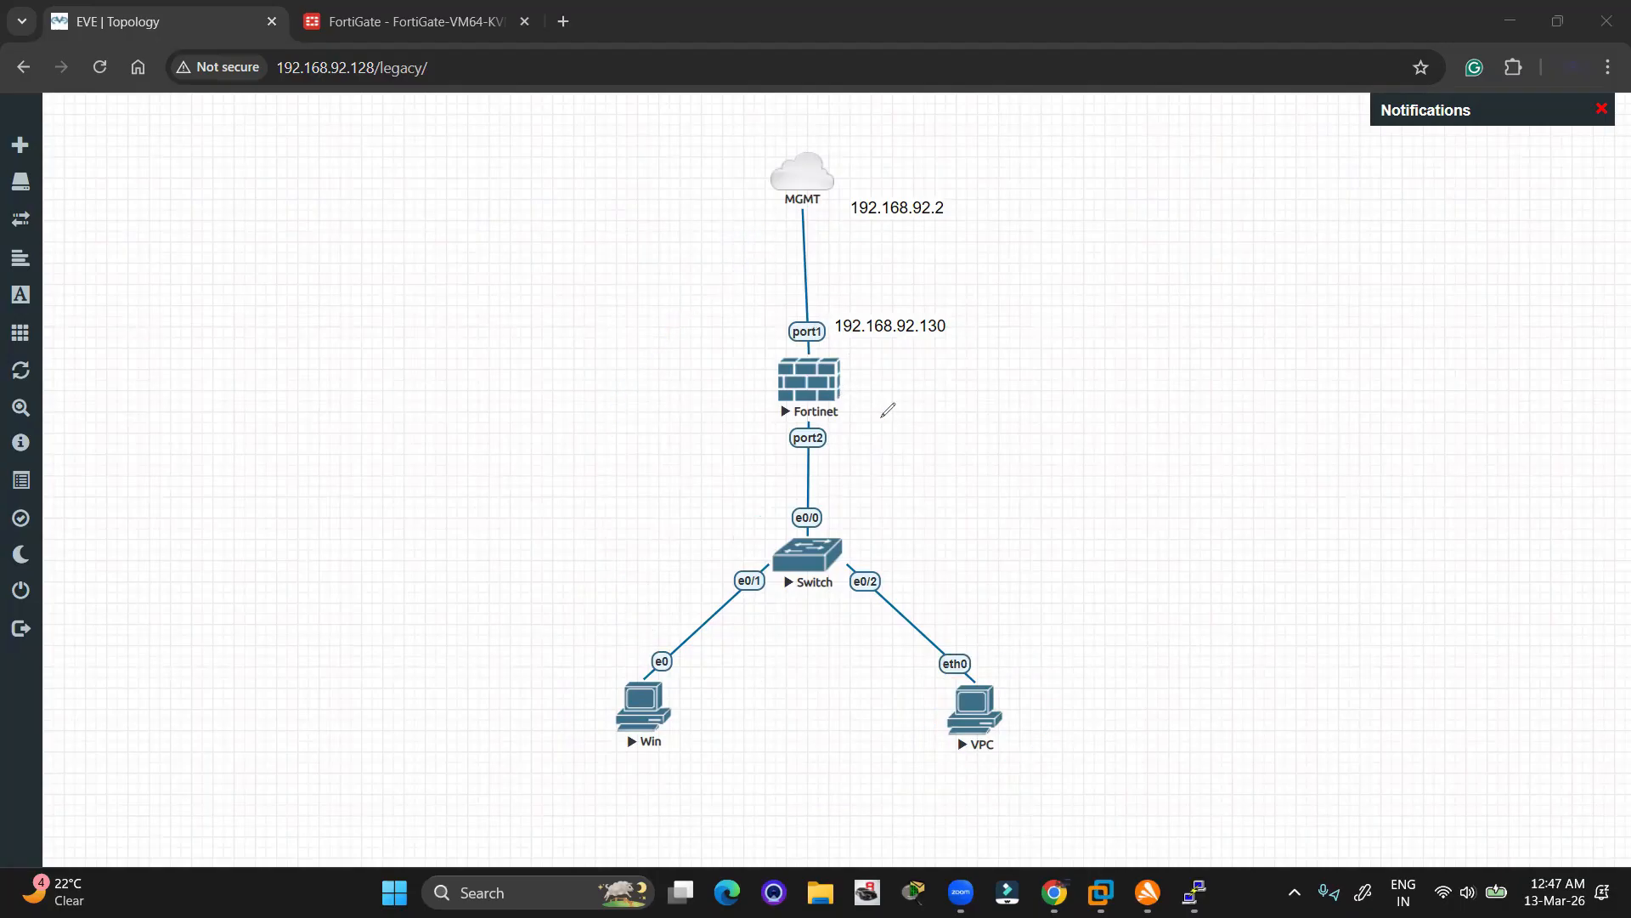
pyautogui.moveTo(736, 531)
pyautogui.mouseDown()
pyautogui.moveTo(718, 484)
pyautogui.moveTo(729, 268)
pyautogui.moveTo(738, 296)
pyautogui.mouseUp()
pyautogui.moveTo(762, 380); pyautogui.dragTo(854, 335)
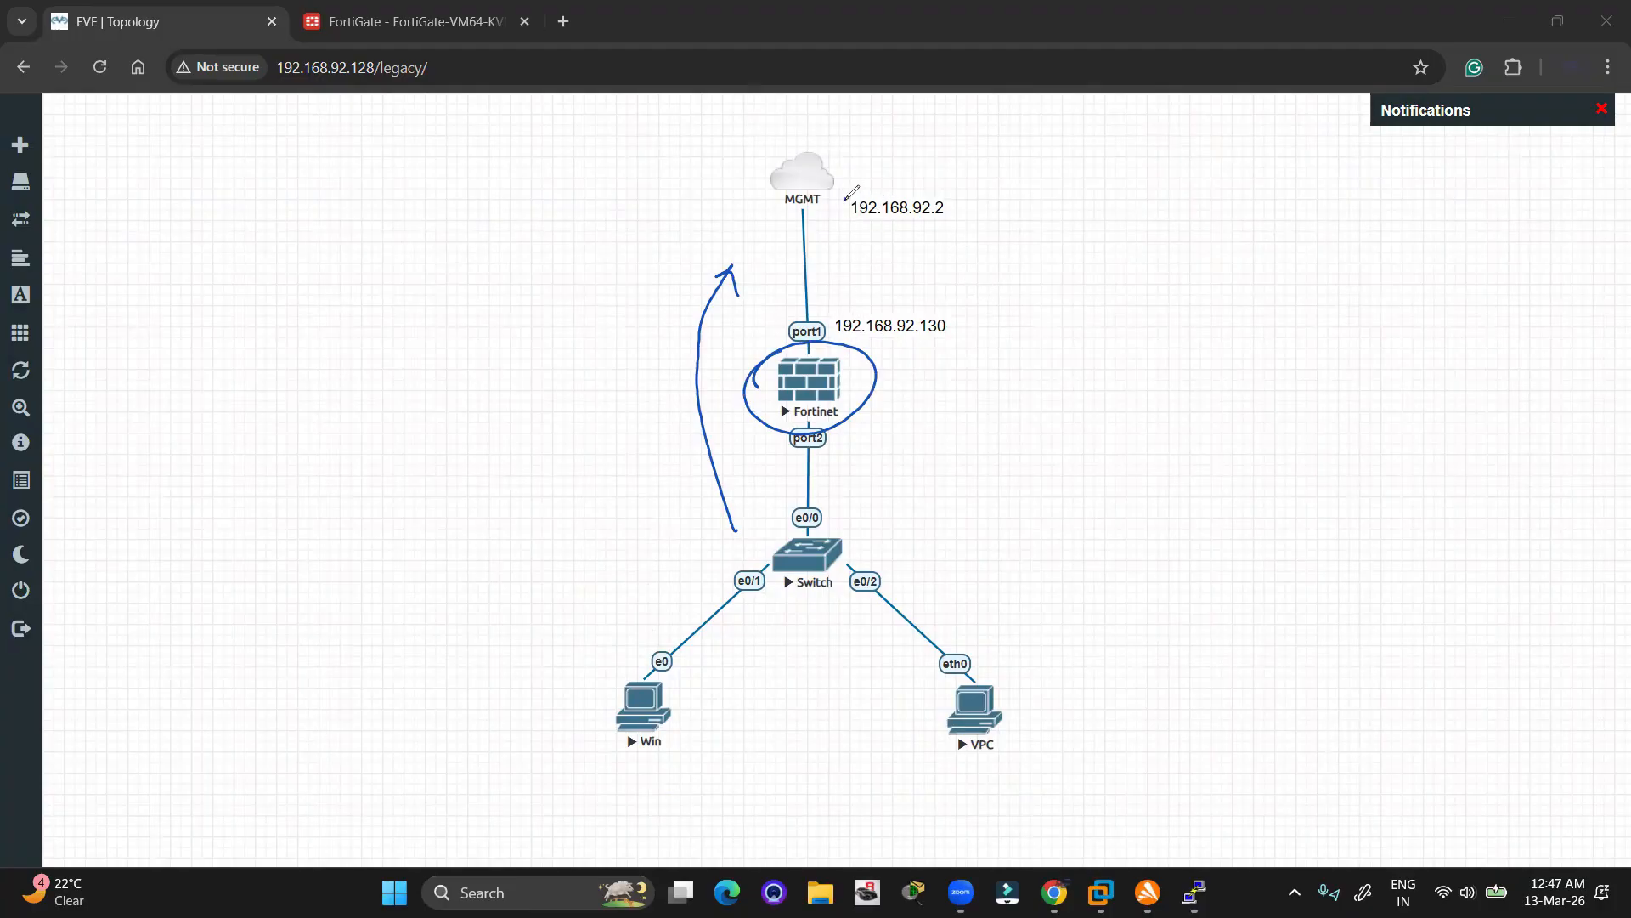
pyautogui.moveTo(846, 197)
pyautogui.mouseDown()
pyautogui.moveTo(985, 182)
pyautogui.moveTo(850, 229)
pyautogui.moveTo(837, 194)
pyautogui.mouseUp()
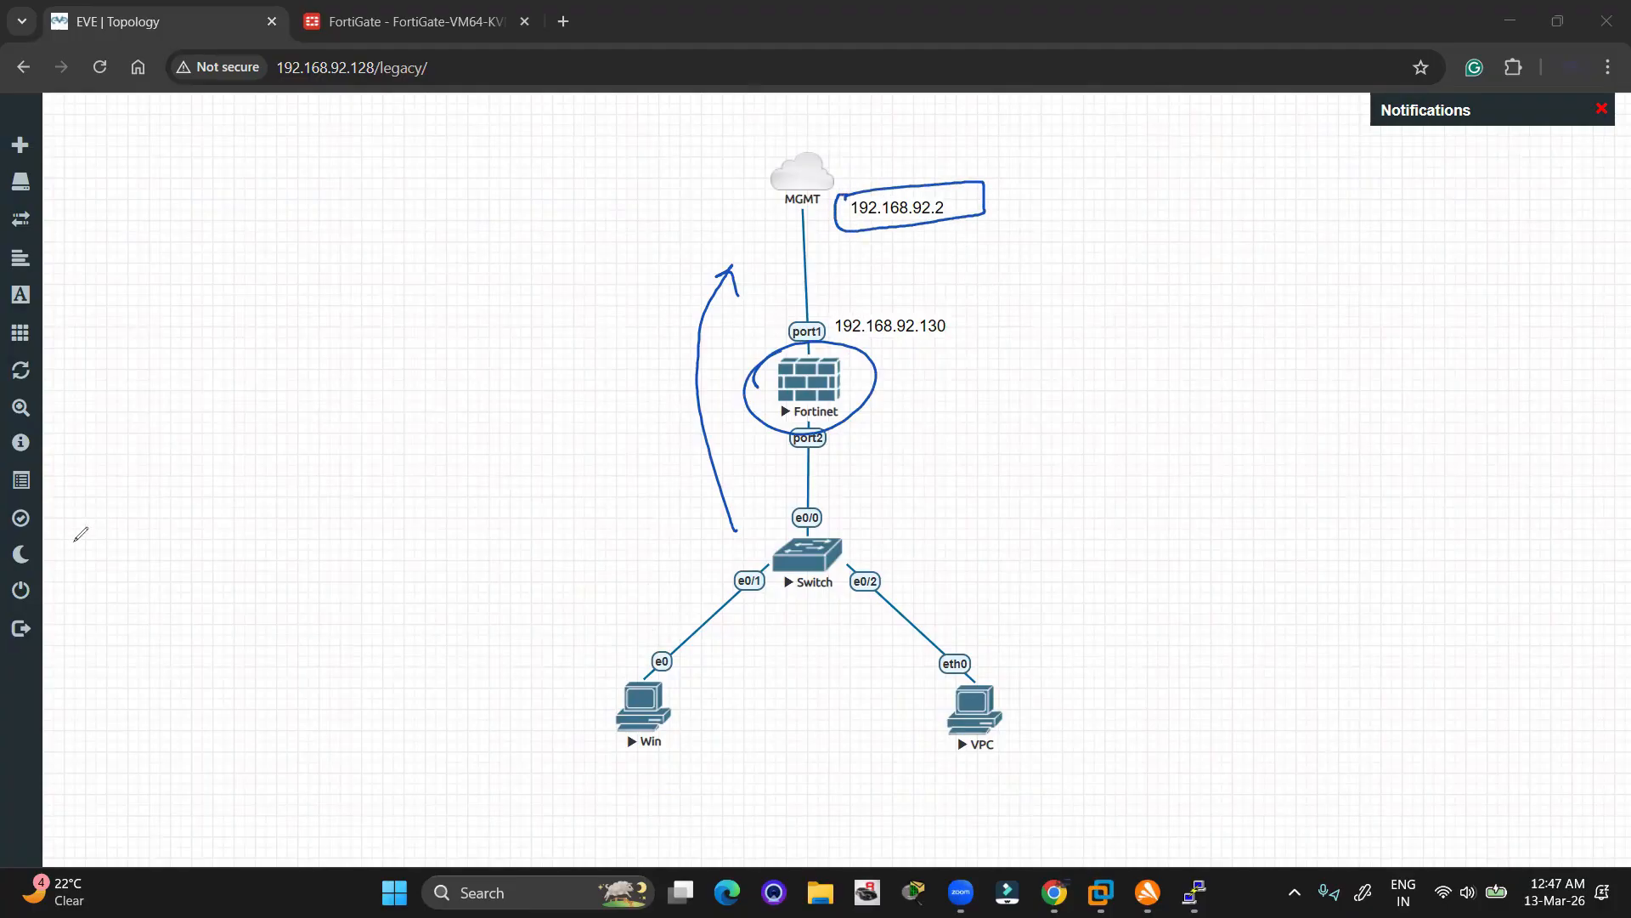
pyautogui.click(88, 572)
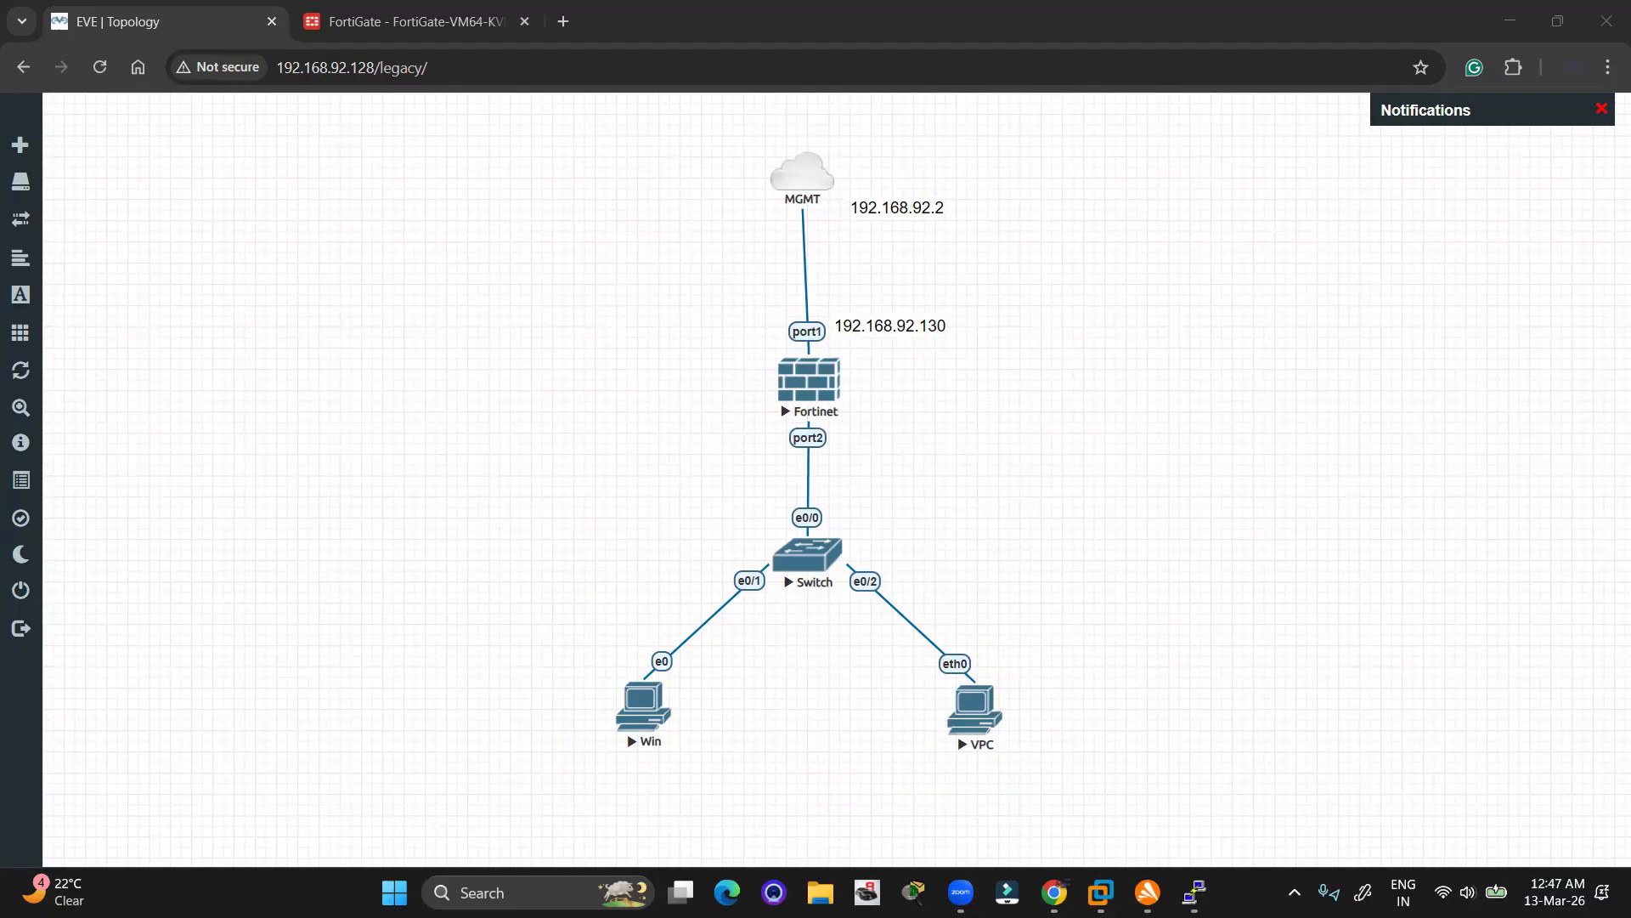
# Underline next hop 192.168.92.2, mark the firewall as 'Router', circle port2, then clear the annotations
pyautogui.moveTo(850, 224)
pyautogui.mouseDown()
pyautogui.moveTo(924, 227)
pyautogui.moveTo(1224, 158)
pyautogui.moveTo(1113, 222)
pyautogui.mouseUp()
pyautogui.moveTo(757, 344)
pyautogui.mouseDown()
pyautogui.moveTo(754, 418)
pyautogui.moveTo(767, 340)
pyautogui.mouseUp()
pyautogui.moveTo(860, 383)
pyautogui.mouseDown()
pyautogui.moveTo(975, 349)
pyautogui.moveTo(1007, 370)
pyautogui.moveTo(1042, 327)
pyautogui.moveTo(1072, 332)
pyautogui.moveTo(1130, 289)
pyautogui.mouseUp()
pyautogui.moveTo(1026, 372); pyautogui.dragTo(1172, 320)
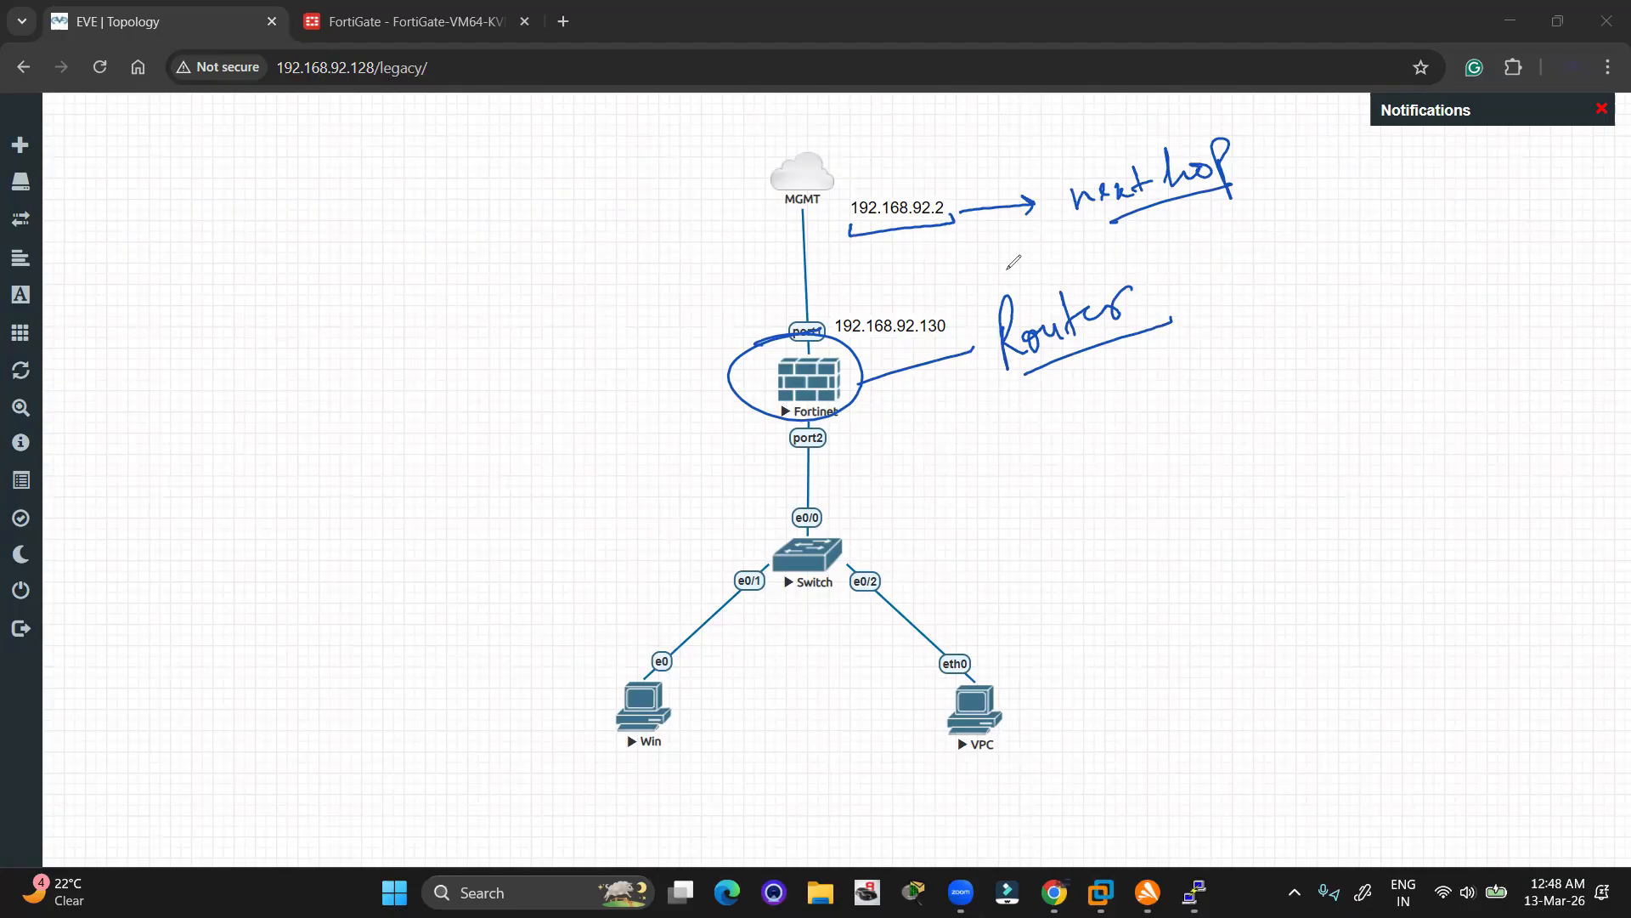
pyautogui.moveTo(949, 223); pyautogui.dragTo(873, 228)
pyautogui.moveTo(835, 433)
pyautogui.mouseDown()
pyautogui.moveTo(791, 428)
pyautogui.moveTo(836, 429)
pyautogui.mouseUp()
pyautogui.click(260, 57)
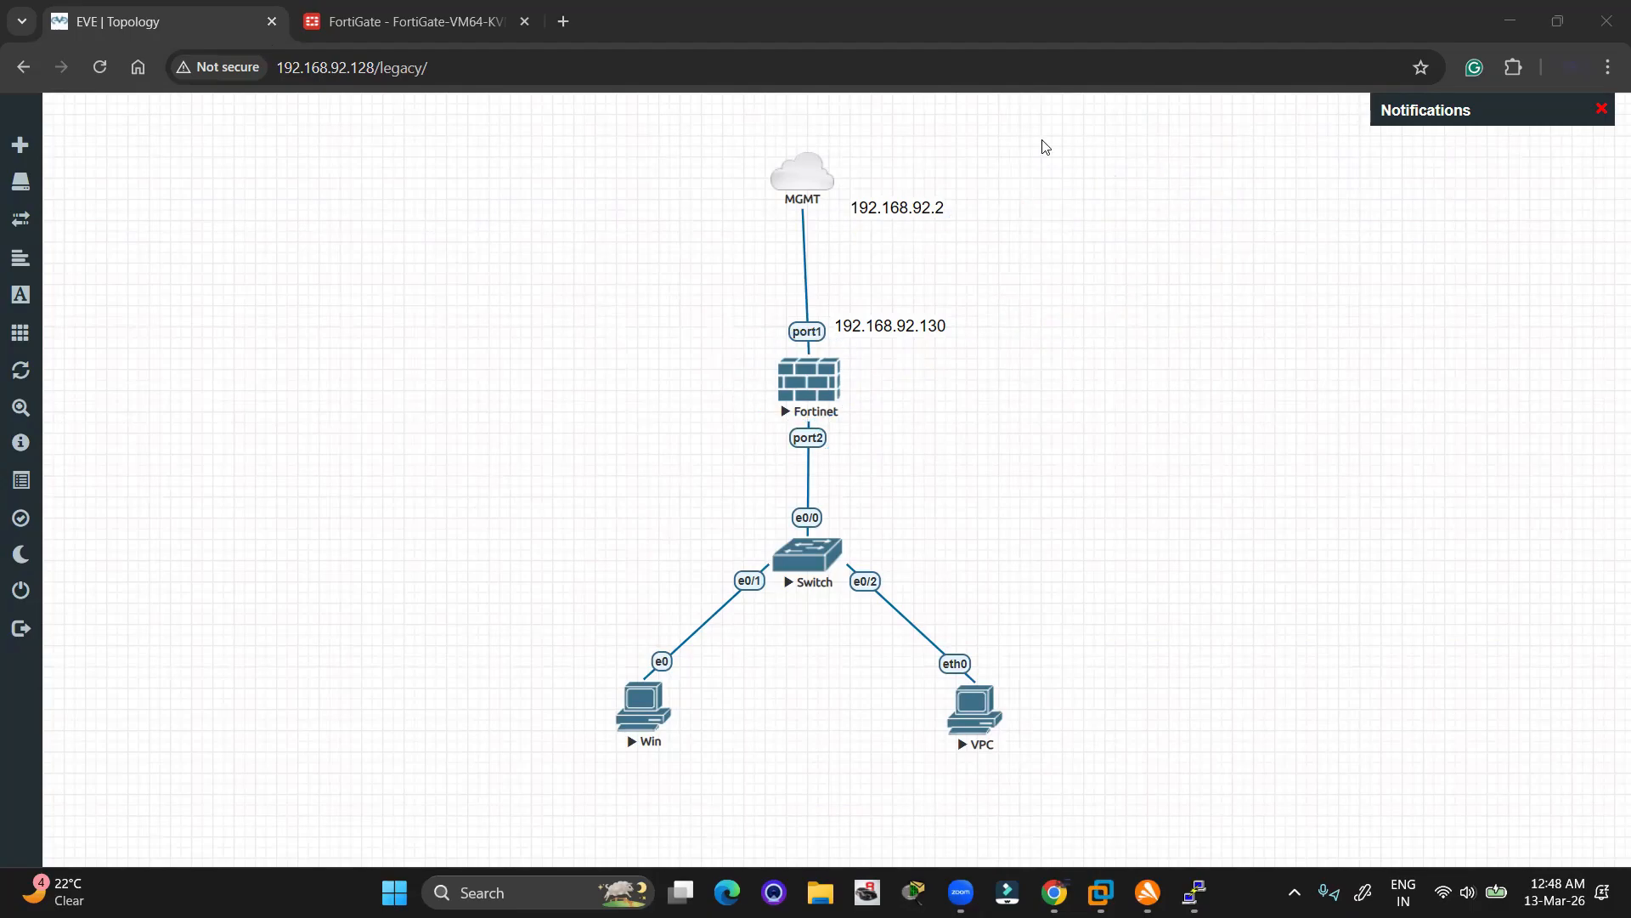
# Duplicate the 192.168.92.130 label beside port2 and change it to 192.168.10.1
pyautogui.rightClick(884, 323)
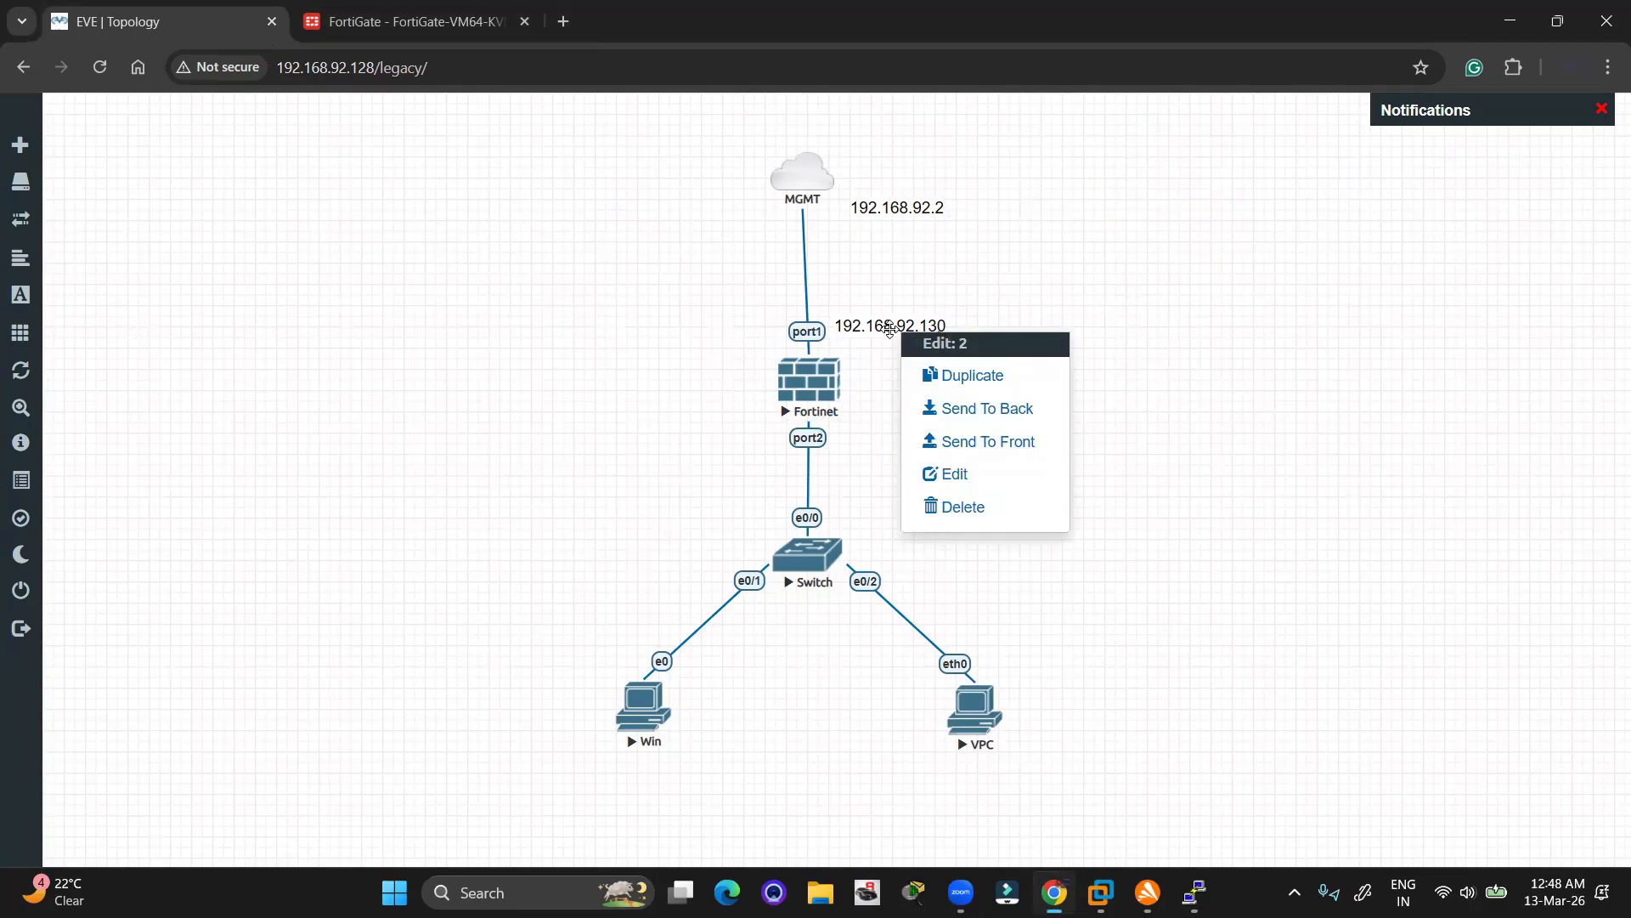
pyautogui.click(945, 374)
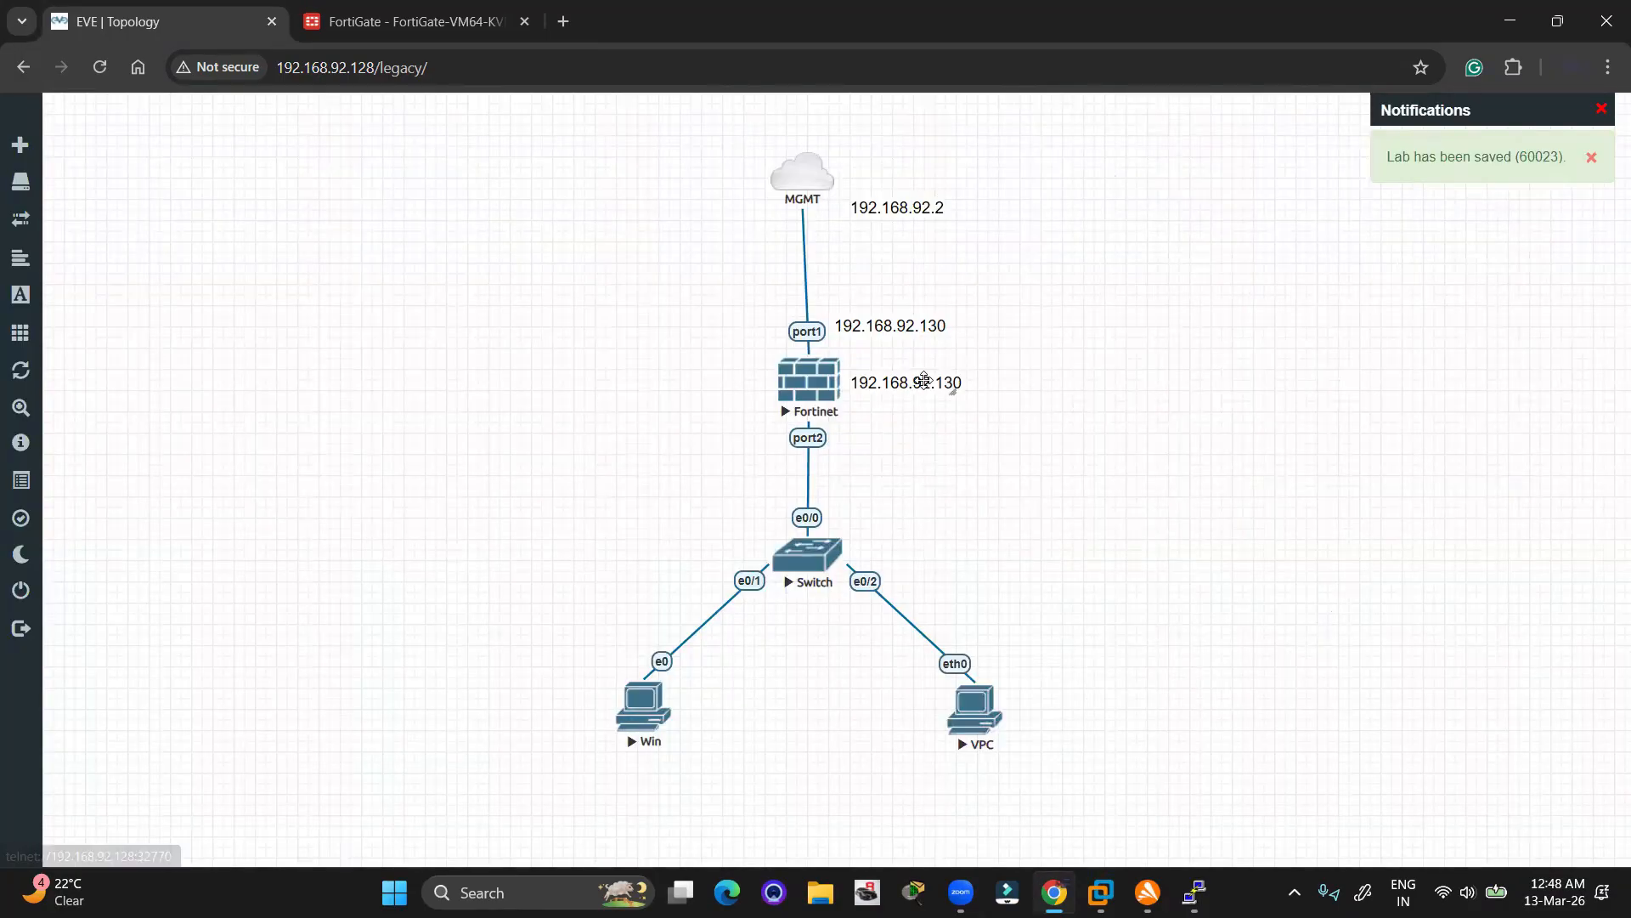
pyautogui.moveTo(915, 425); pyautogui.dragTo(903, 442)
pyautogui.doubleClick(903, 443)
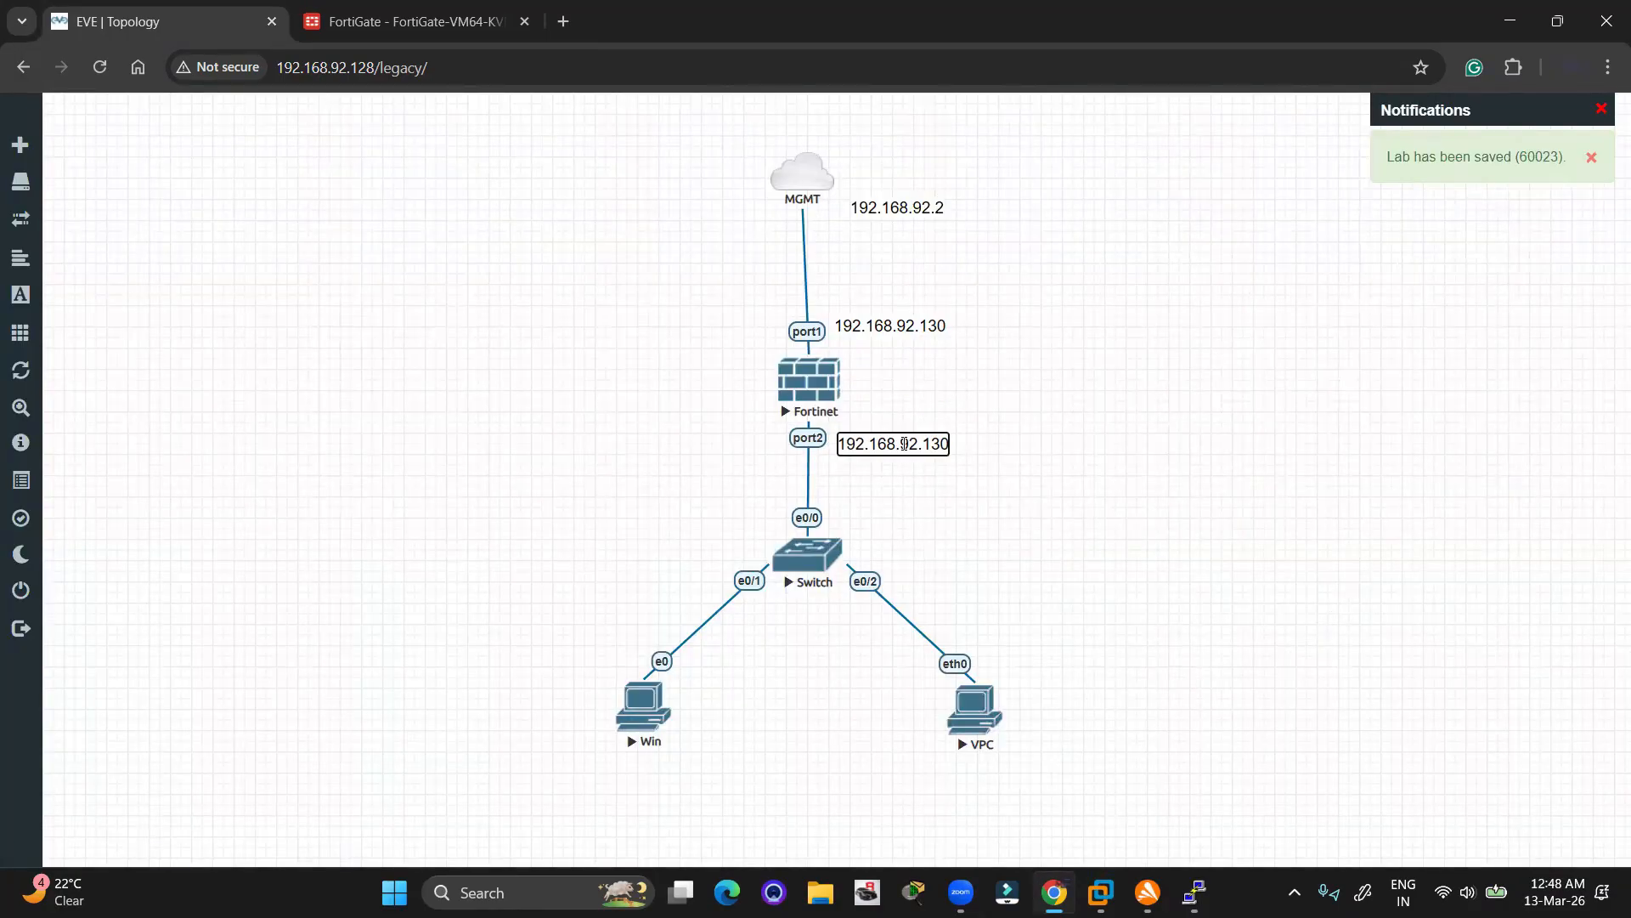
pyautogui.press('BackSpace')
pyautogui.press('BackSpace')
pyautogui.press('BackSpace')
pyautogui.press('BackSpace')
pyautogui.press('BackSpace')
pyautogui.press('BackSpace')
pyautogui.write('10.')
pyautogui.press('BackSpace')
pyautogui.press('BackSpace')
pyautogui.press('BackSpace')
pyautogui.write('10.1')
pyautogui.click(1005, 443)
# Add a copy of the label under the Win host reading 192.168.10.2
pyautogui.moveTo(510, 639); pyautogui.dragTo(1158, 805)
pyautogui.click(1195, 641)
pyautogui.moveTo(45, 184)
pyautogui.rightClick(901, 445)
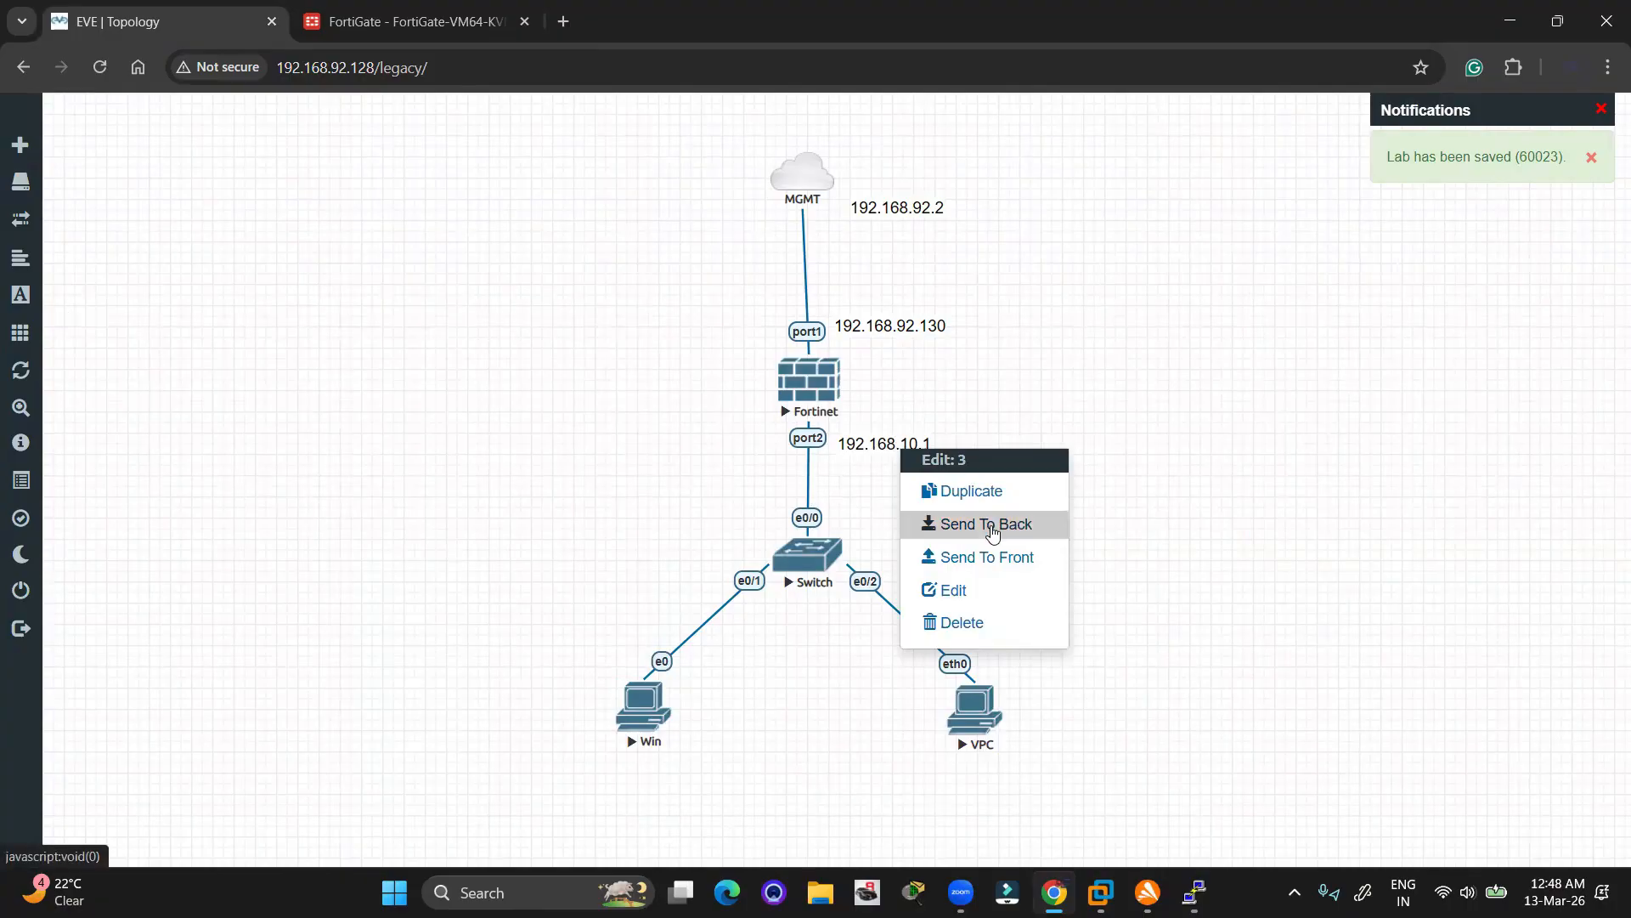
pyautogui.click(972, 490)
pyautogui.moveTo(911, 493); pyautogui.dragTo(645, 774)
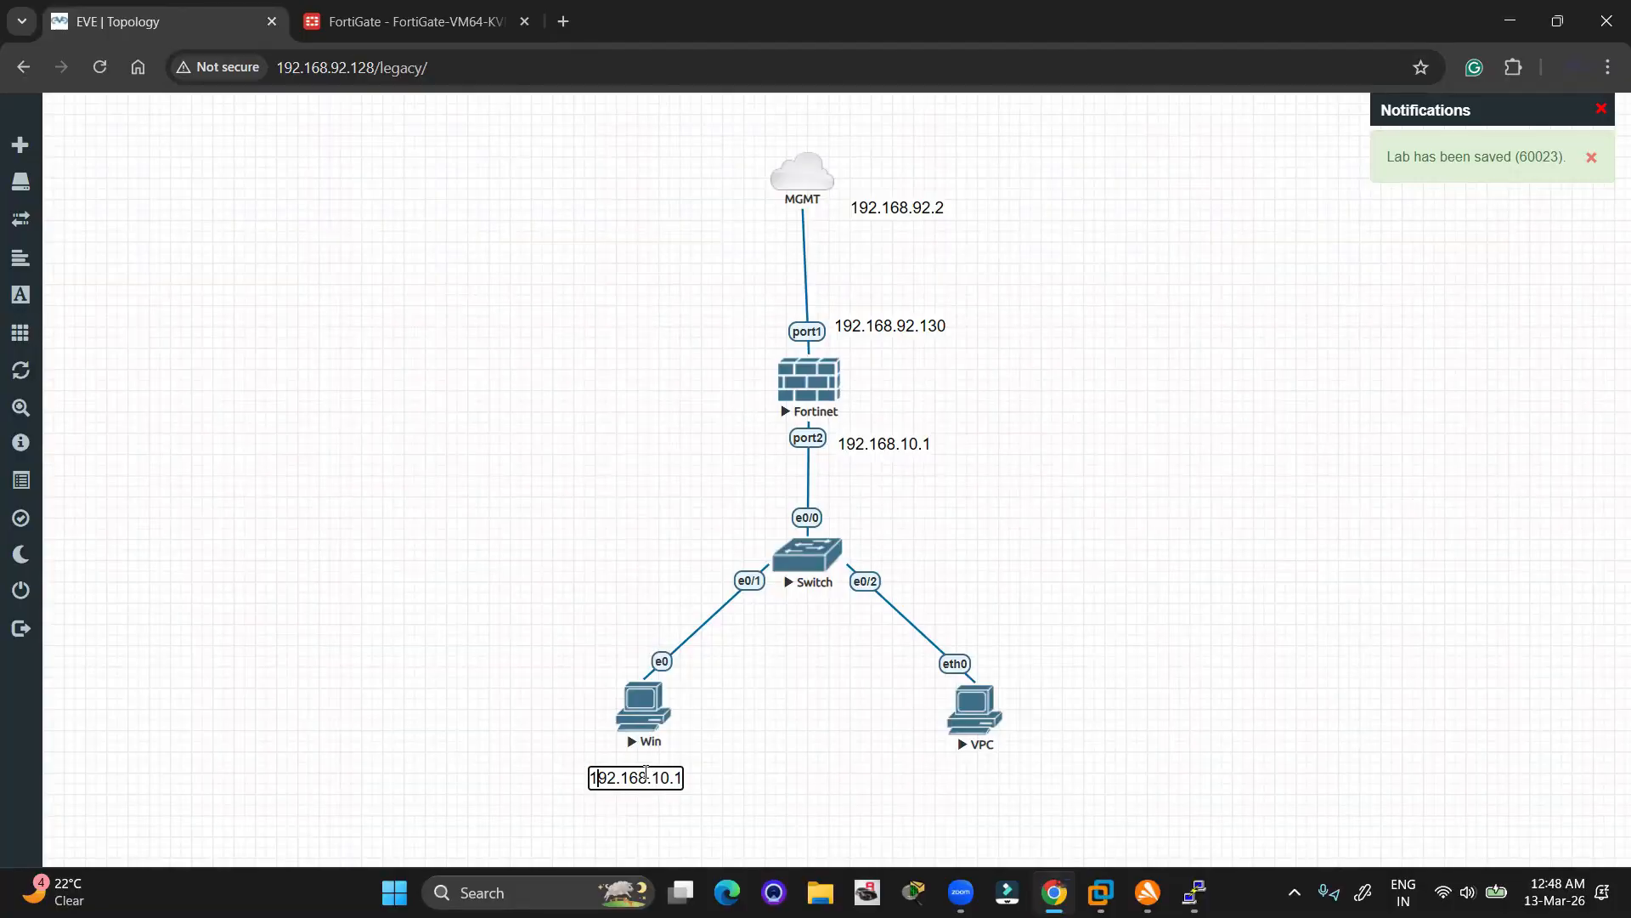
pyautogui.press('BackSpace')
pyautogui.write('2')
pyautogui.click(828, 769)
# Add a copy of the label under the VPC host reading 192.168.10.3
pyautogui.rightClick(630, 776)
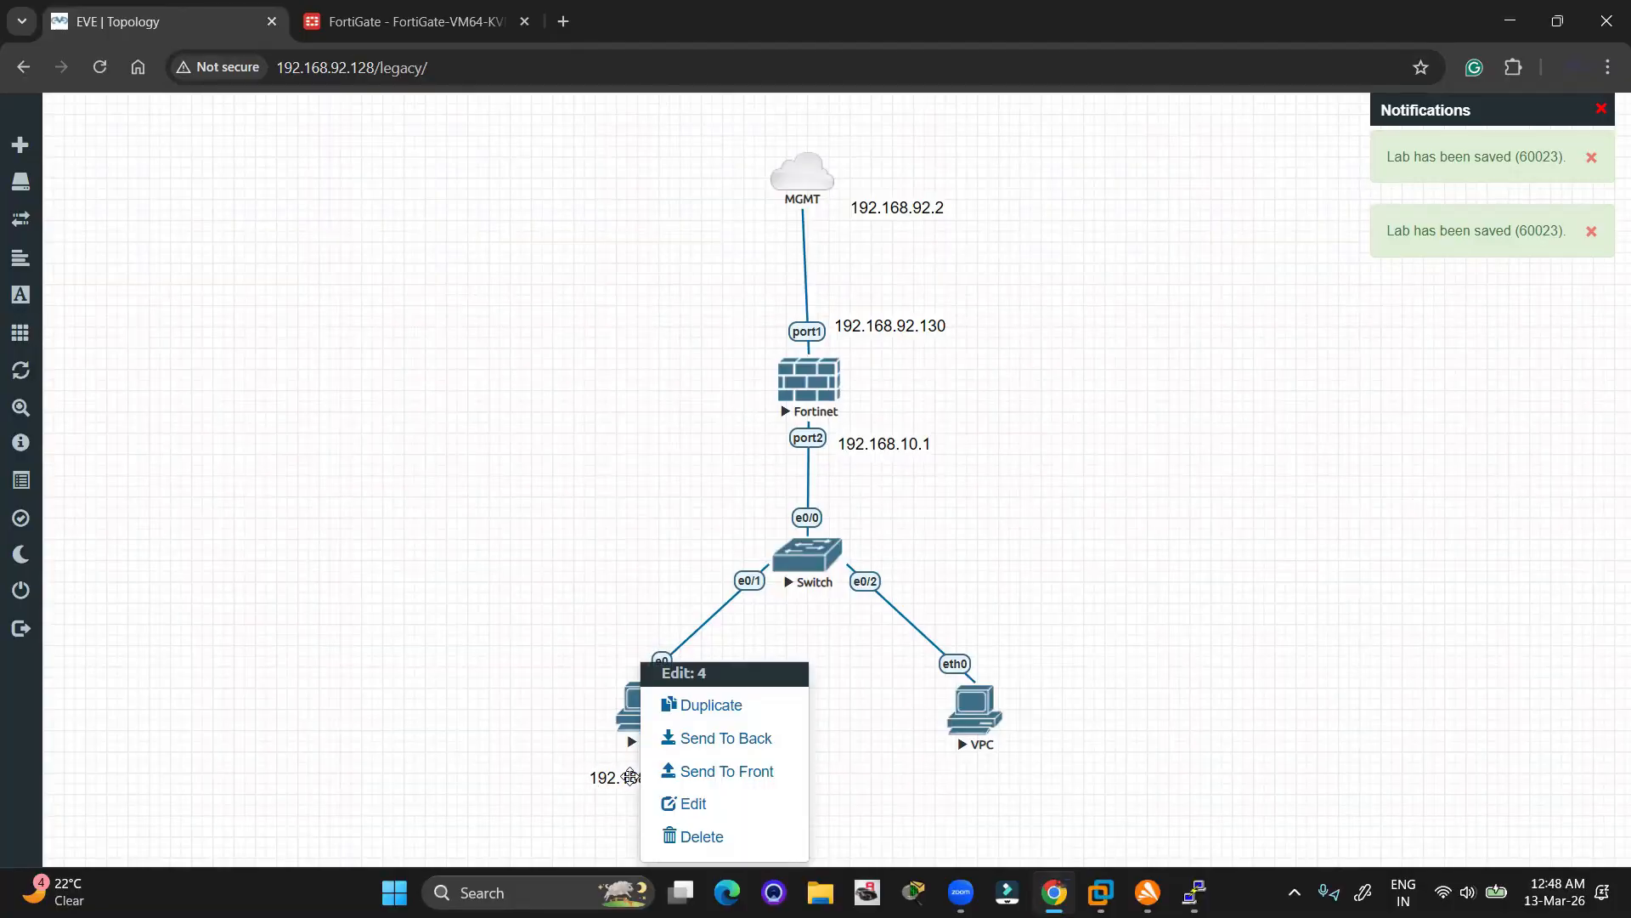
pyautogui.click(705, 705)
pyautogui.moveTo(656, 826); pyautogui.dragTo(1000, 773)
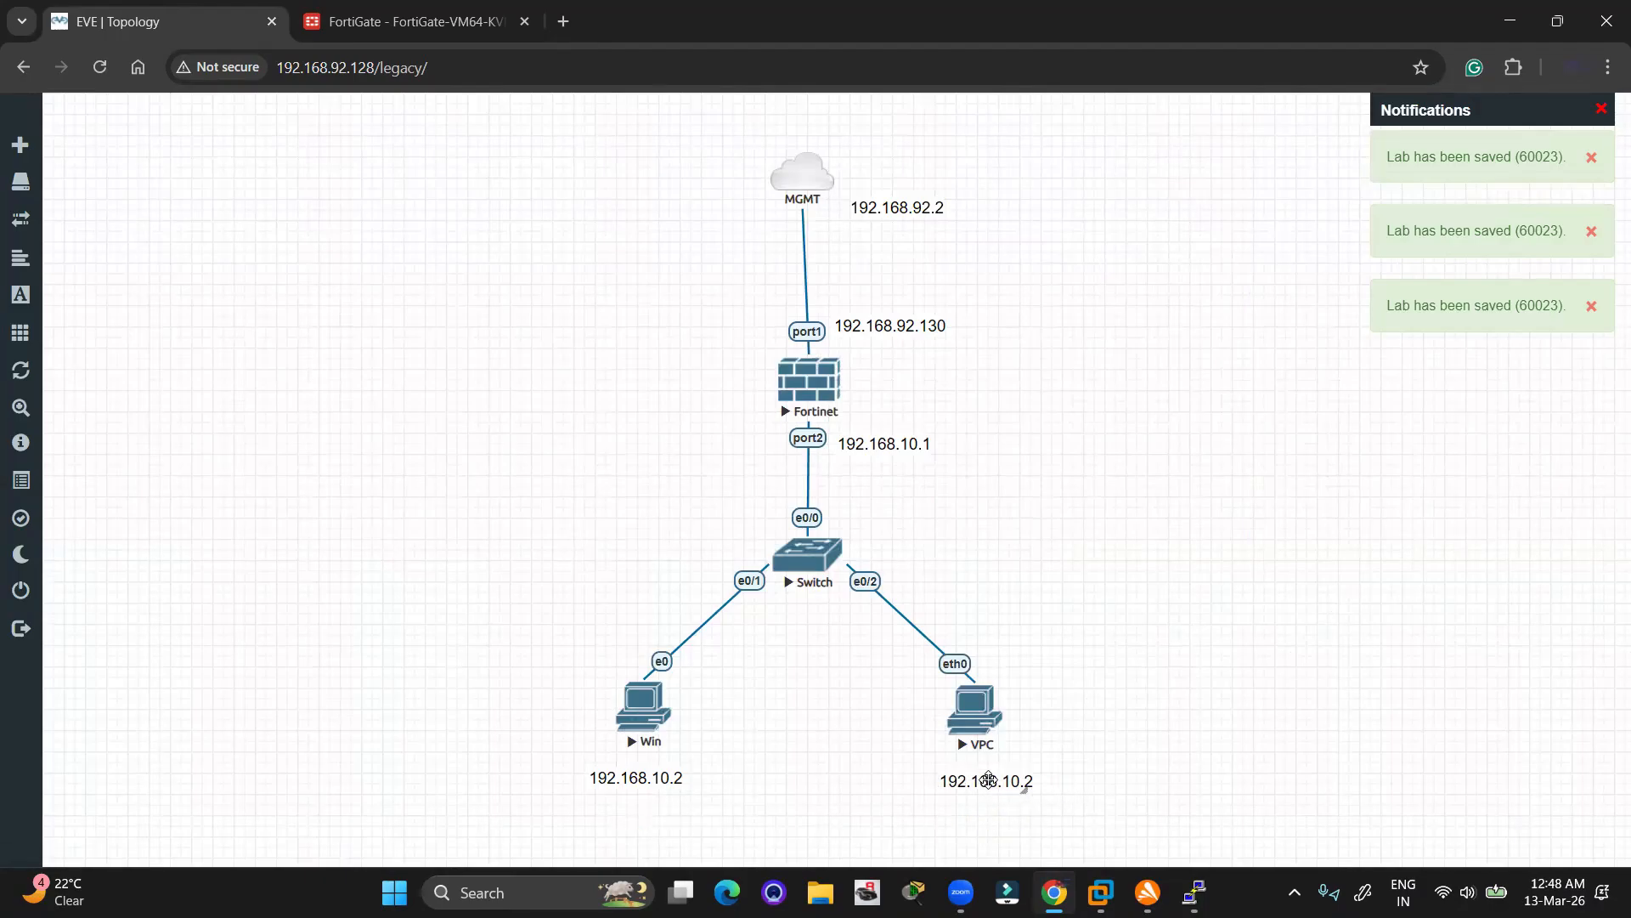
pyautogui.doubleClick(990, 780)
pyautogui.press('Right')
pyautogui.press('Right')
pyautogui.press('Right')
pyautogui.press('Right')
pyautogui.press('BackSpace')
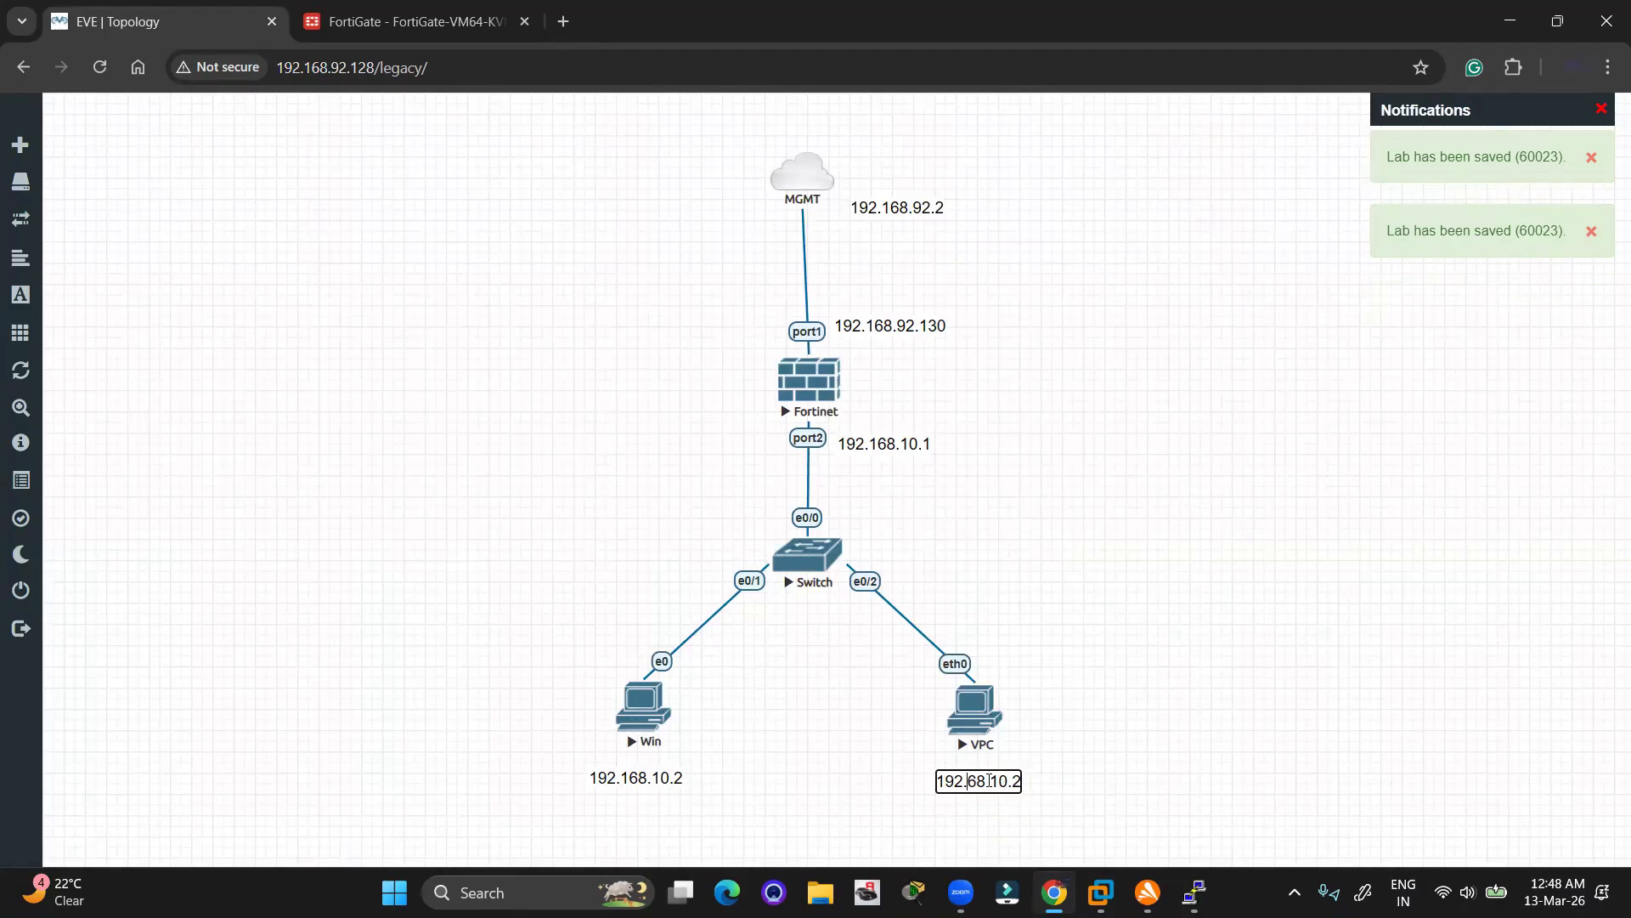
pyautogui.write('1')
pyautogui.press('BackSpace')
pyautogui.write('3')
pyautogui.click(1255, 687)
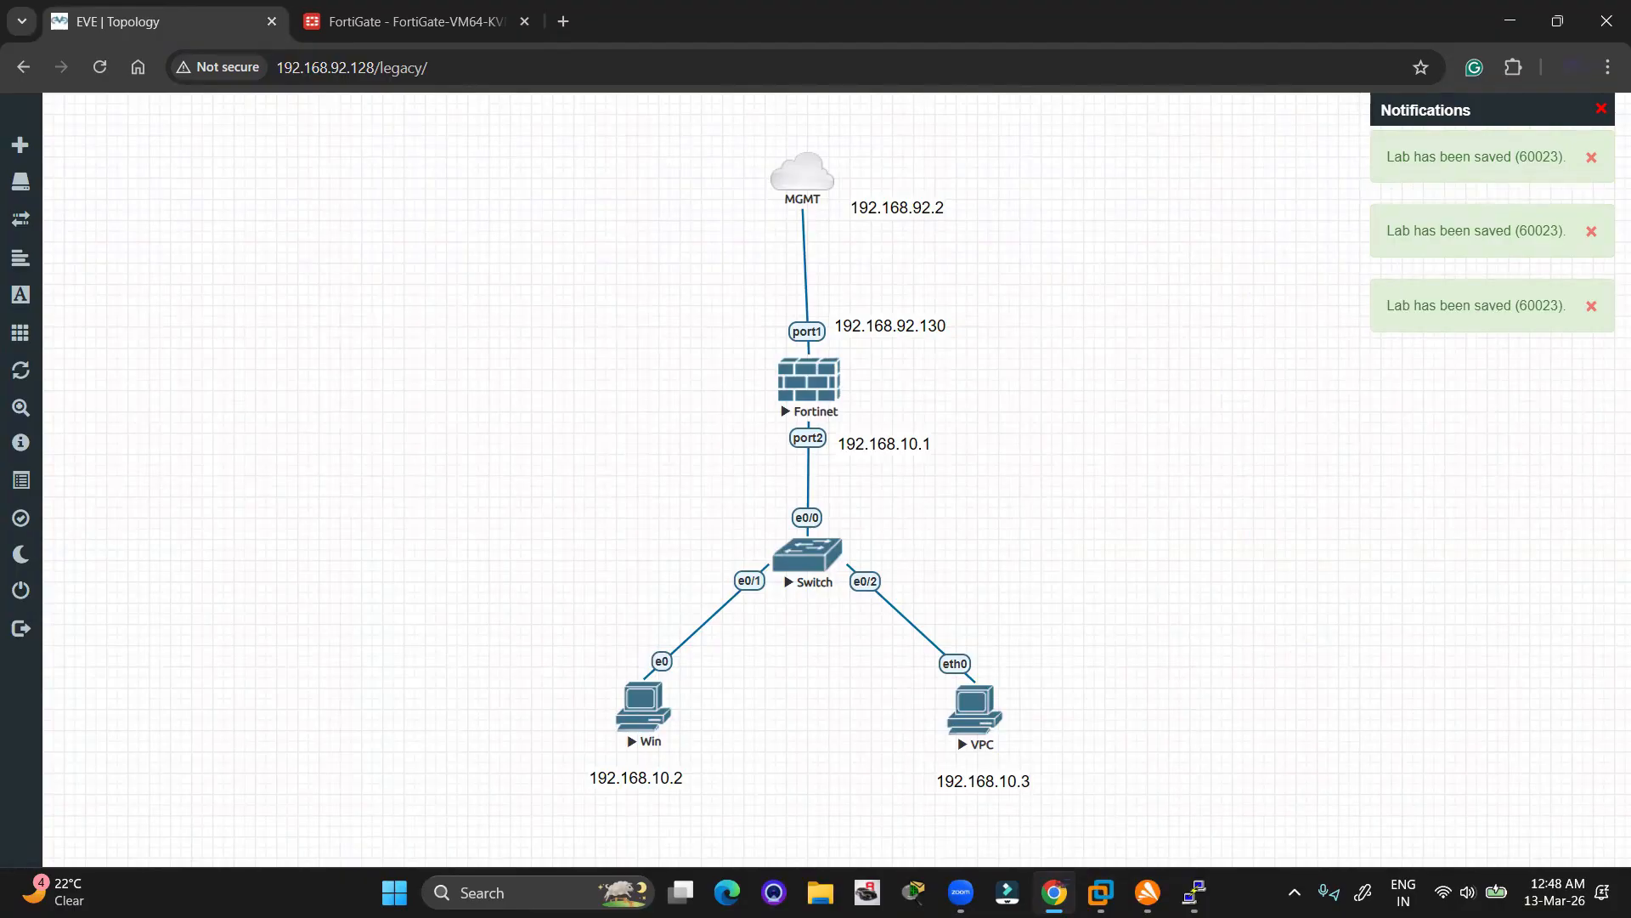
# Annotate the path from the LAN hosts to gateway 192.168.10.1, 192.168.92.2 and the firewall, then clear it
pyautogui.moveTo(589, 724)
pyautogui.mouseDown()
pyautogui.moveTo(969, 671)
pyautogui.moveTo(922, 820)
pyautogui.moveTo(543, 769)
pyautogui.moveTo(610, 706)
pyautogui.mouseUp()
pyautogui.moveTo(1039, 712)
pyautogui.mouseDown()
pyautogui.moveTo(1137, 661)
pyautogui.moveTo(939, 473)
pyautogui.mouseUp()
pyautogui.moveTo(852, 417)
pyautogui.mouseDown()
pyautogui.moveTo(880, 467)
pyautogui.moveTo(849, 417)
pyautogui.mouseUp()
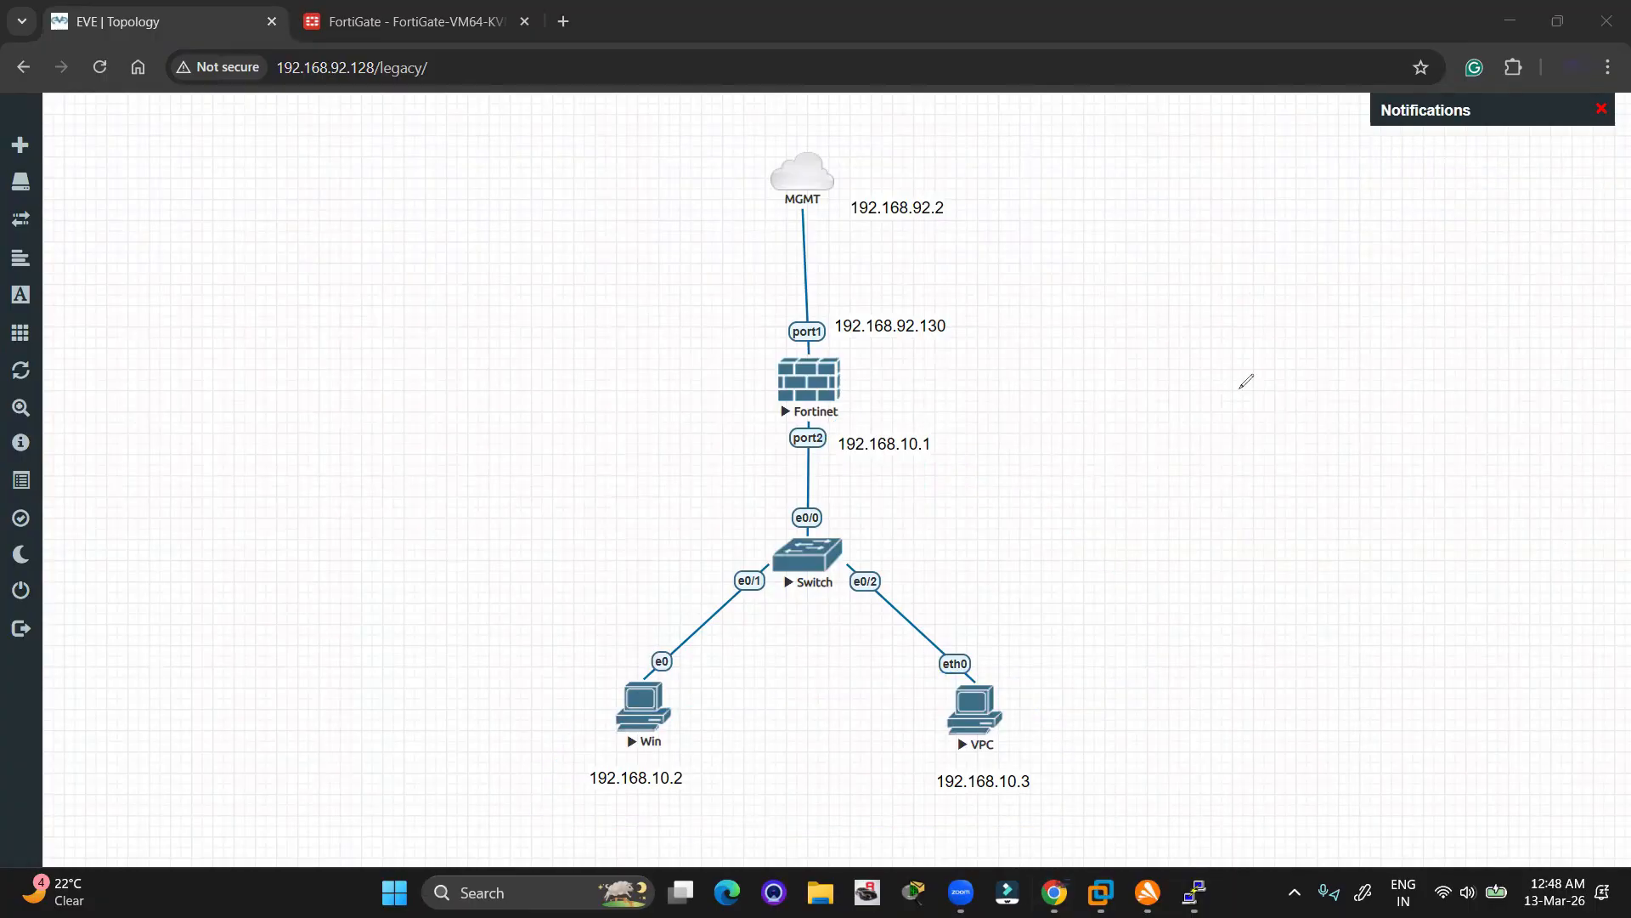
pyautogui.moveTo(838, 194)
pyautogui.mouseDown()
pyautogui.moveTo(869, 232)
pyautogui.moveTo(836, 189)
pyautogui.mouseUp()
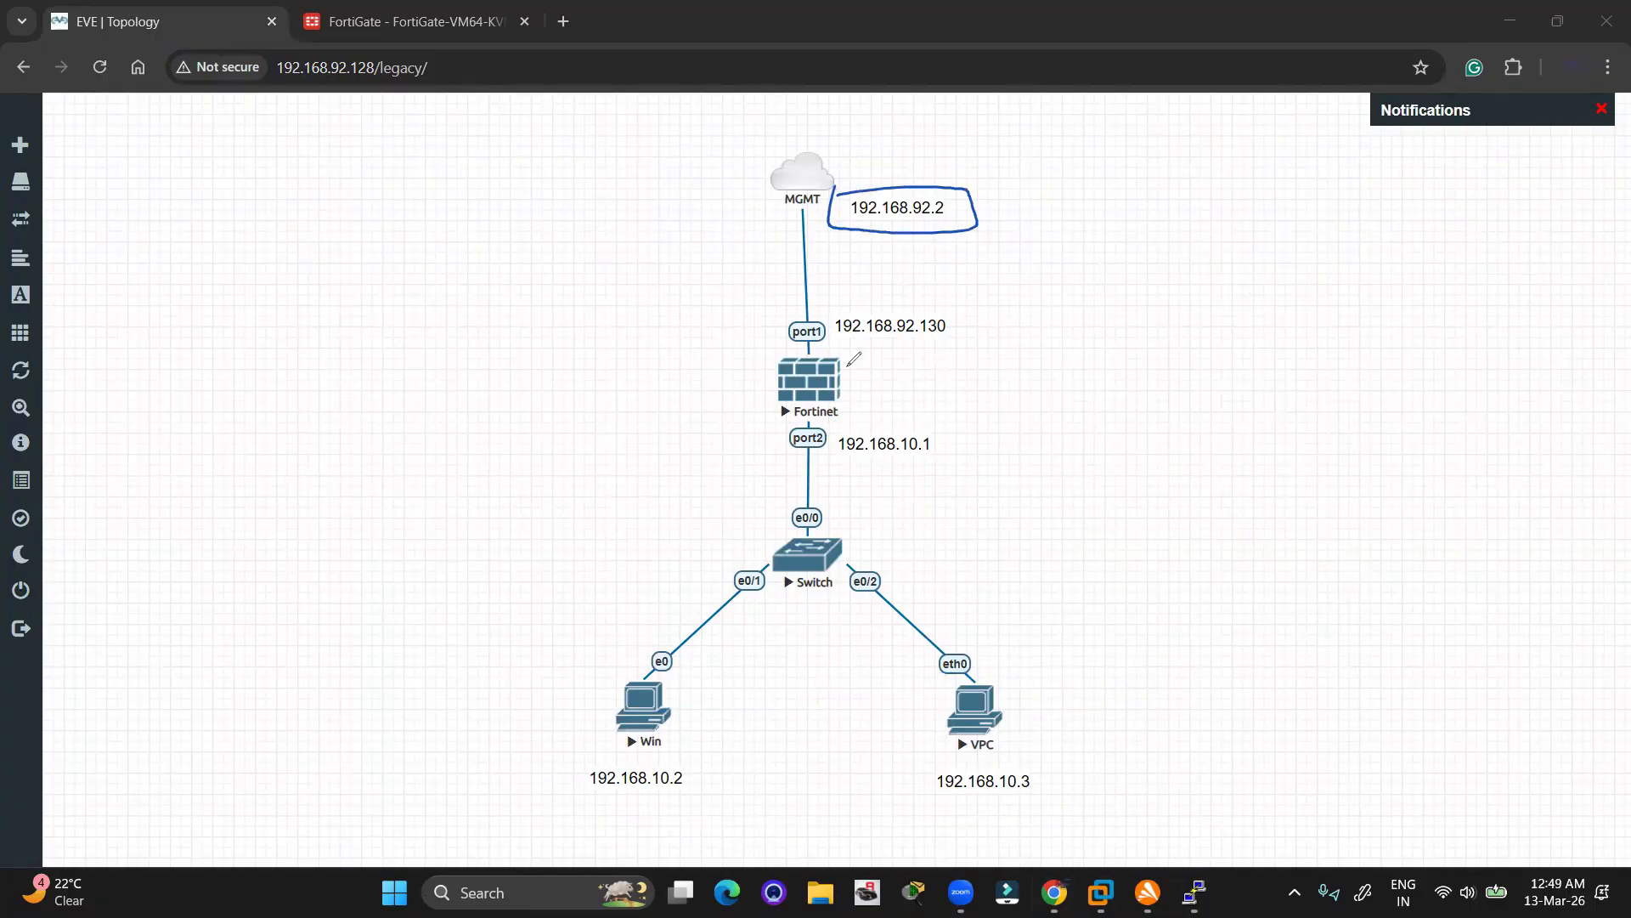
pyautogui.moveTo(754, 357); pyautogui.dragTo(796, 318)
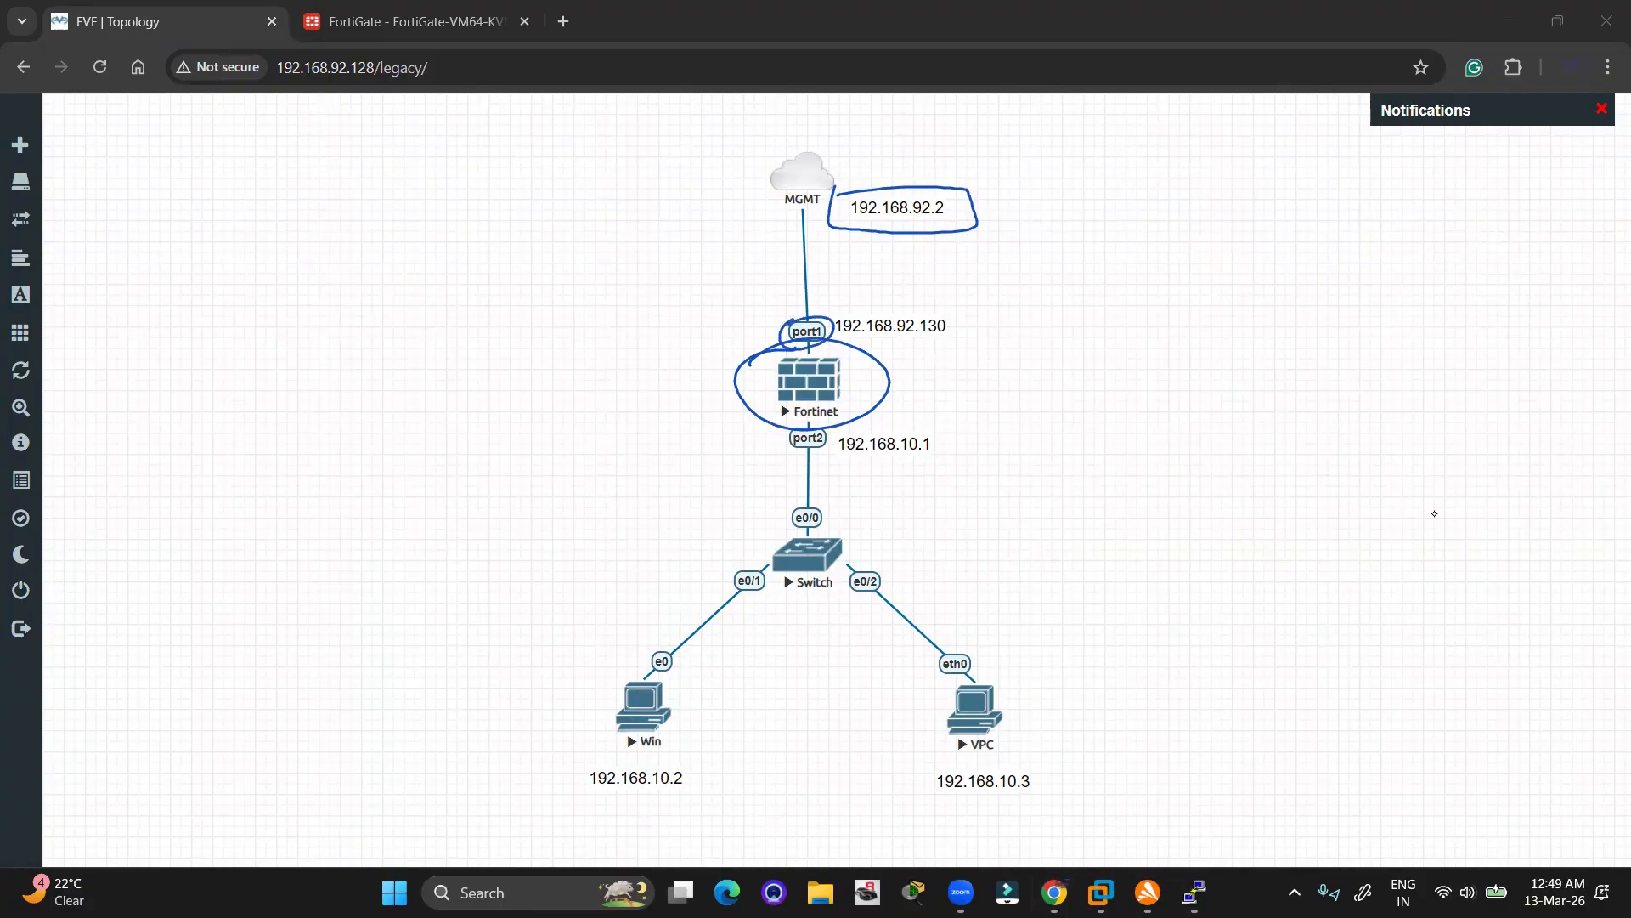
pyautogui.click(1367, 485)
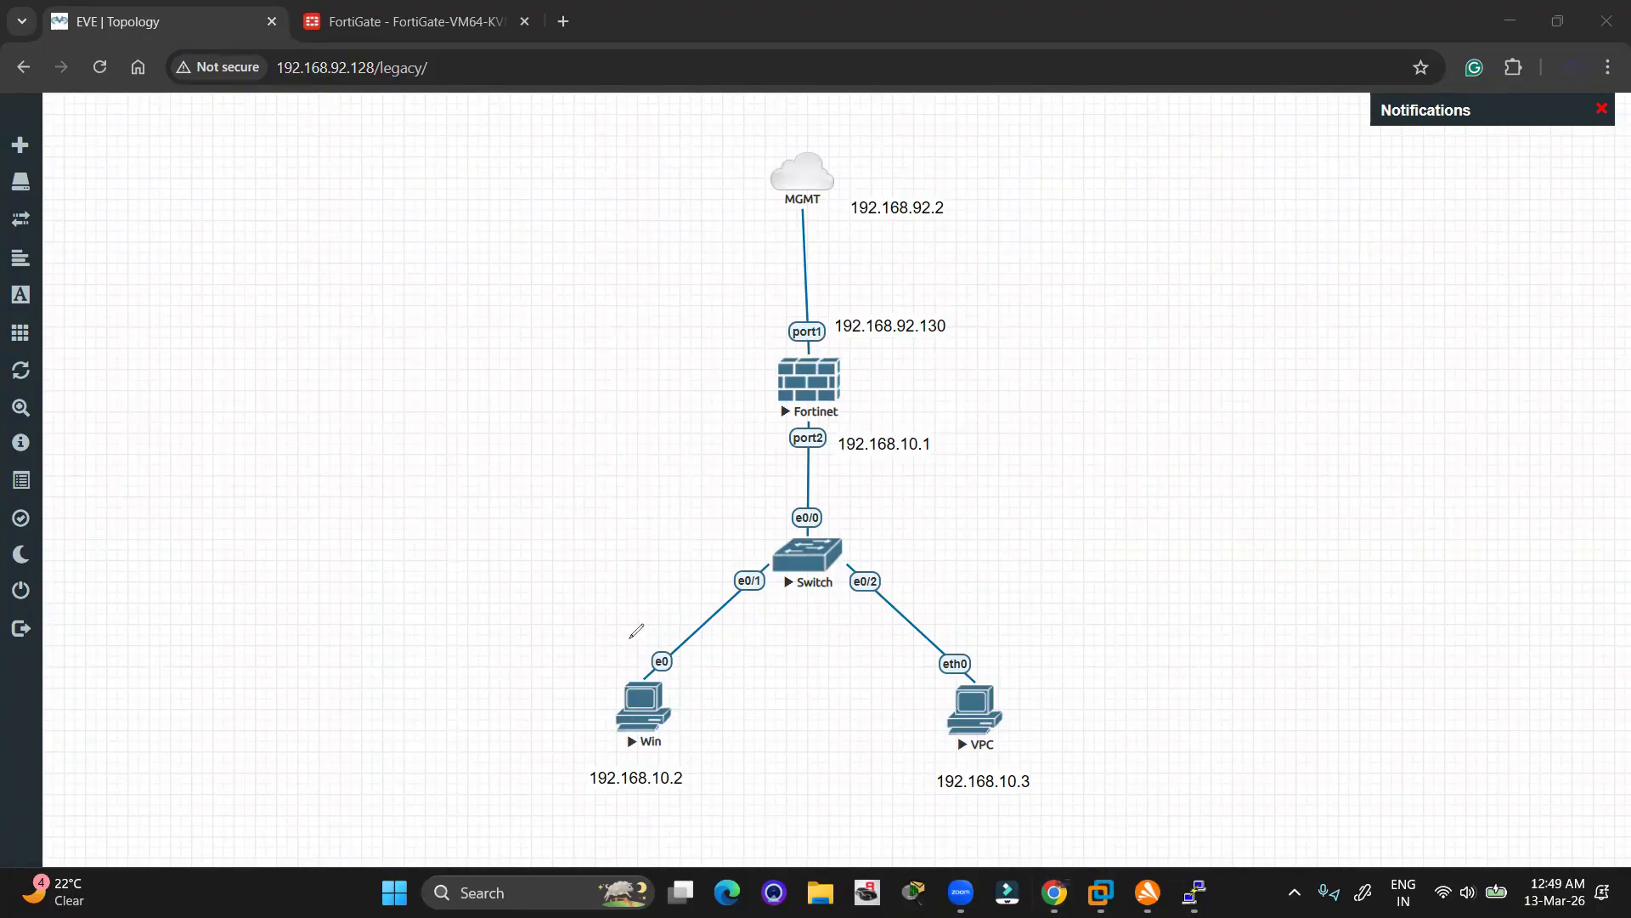
# Sketch and clear a Win-to-MGMT arrow, then move the 192.168.10.1 label slightly up
pyautogui.moveTo(631, 636)
pyautogui.mouseDown()
pyautogui.moveTo(665, 349)
pyautogui.moveTo(754, 235)
pyautogui.moveTo(767, 264)
pyautogui.mouseUp()
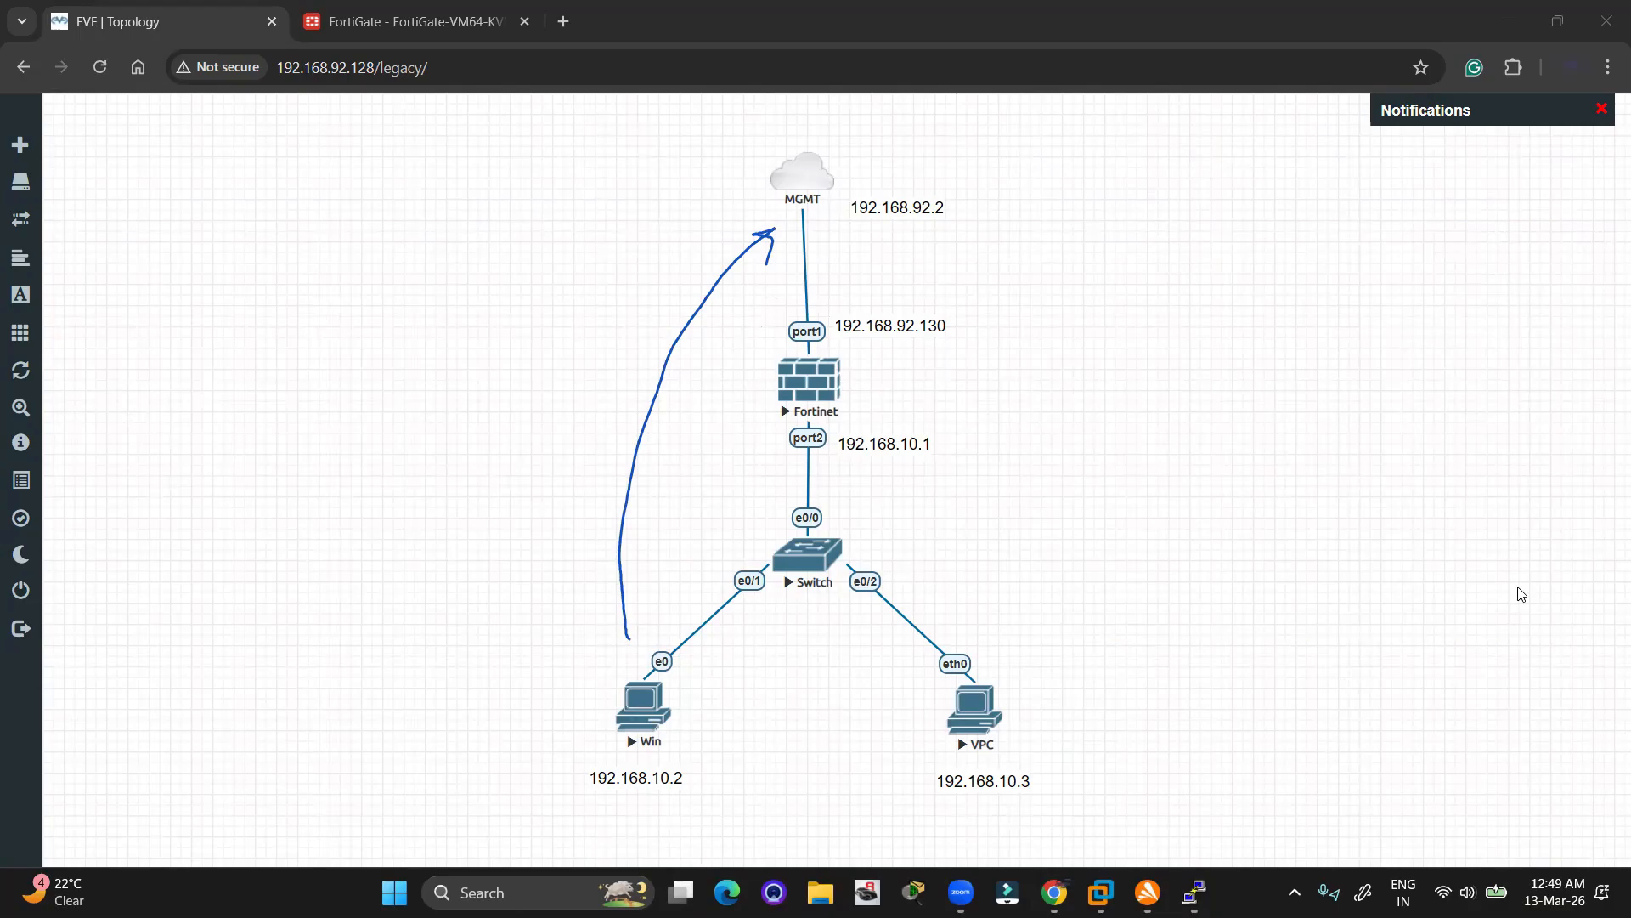
pyautogui.click(6, 91)
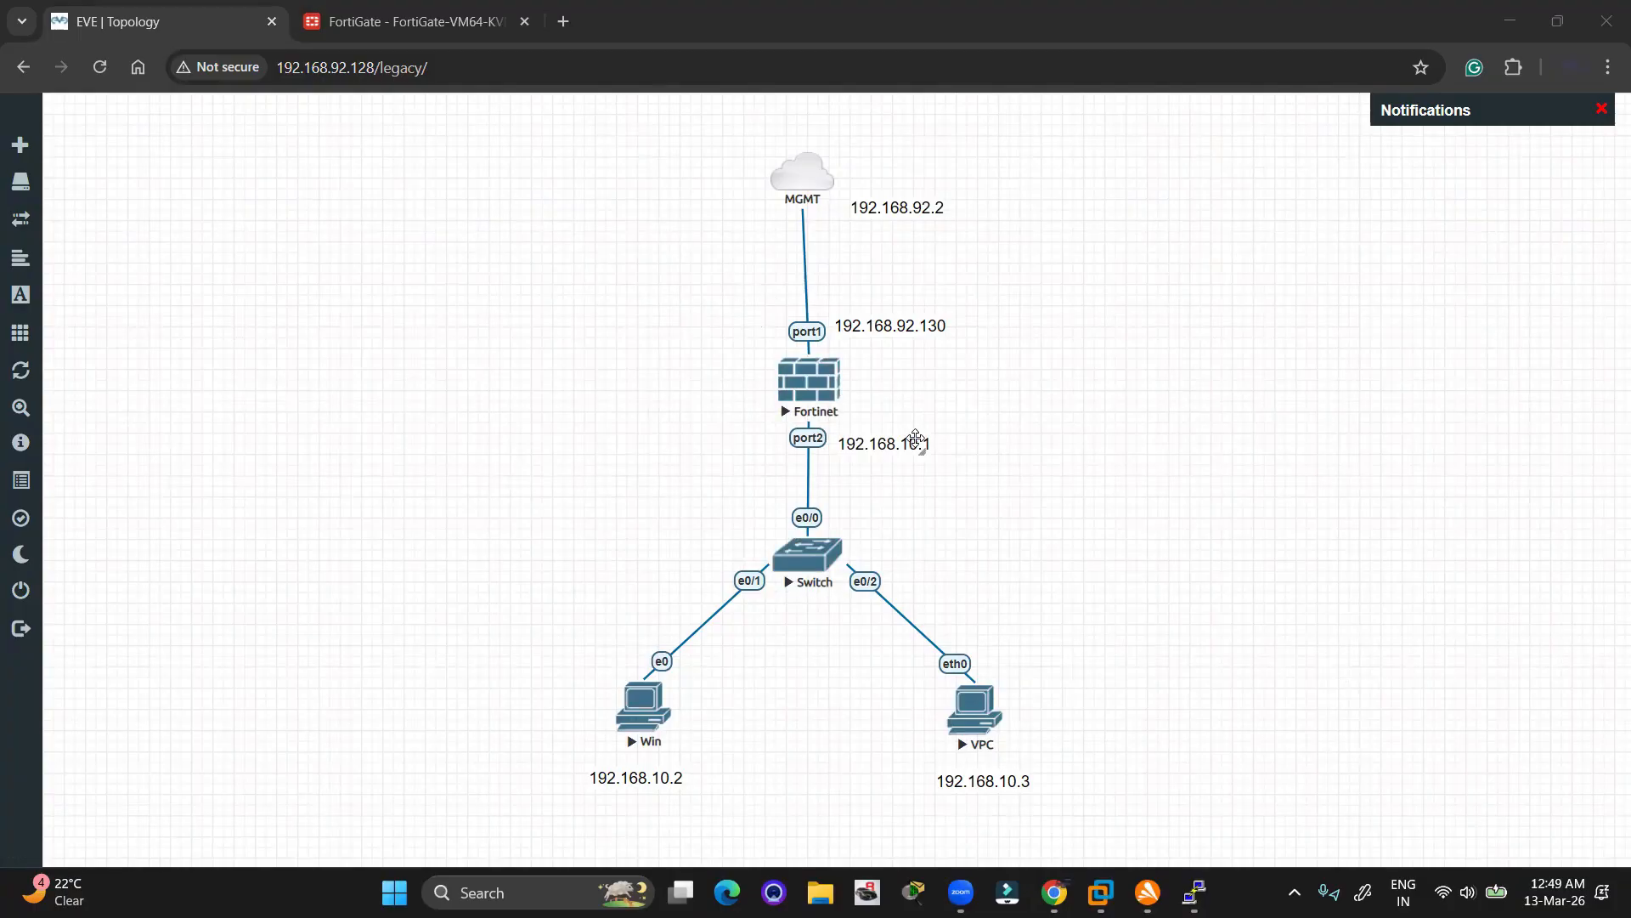
pyautogui.moveTo(901, 444); pyautogui.dragTo(911, 433)
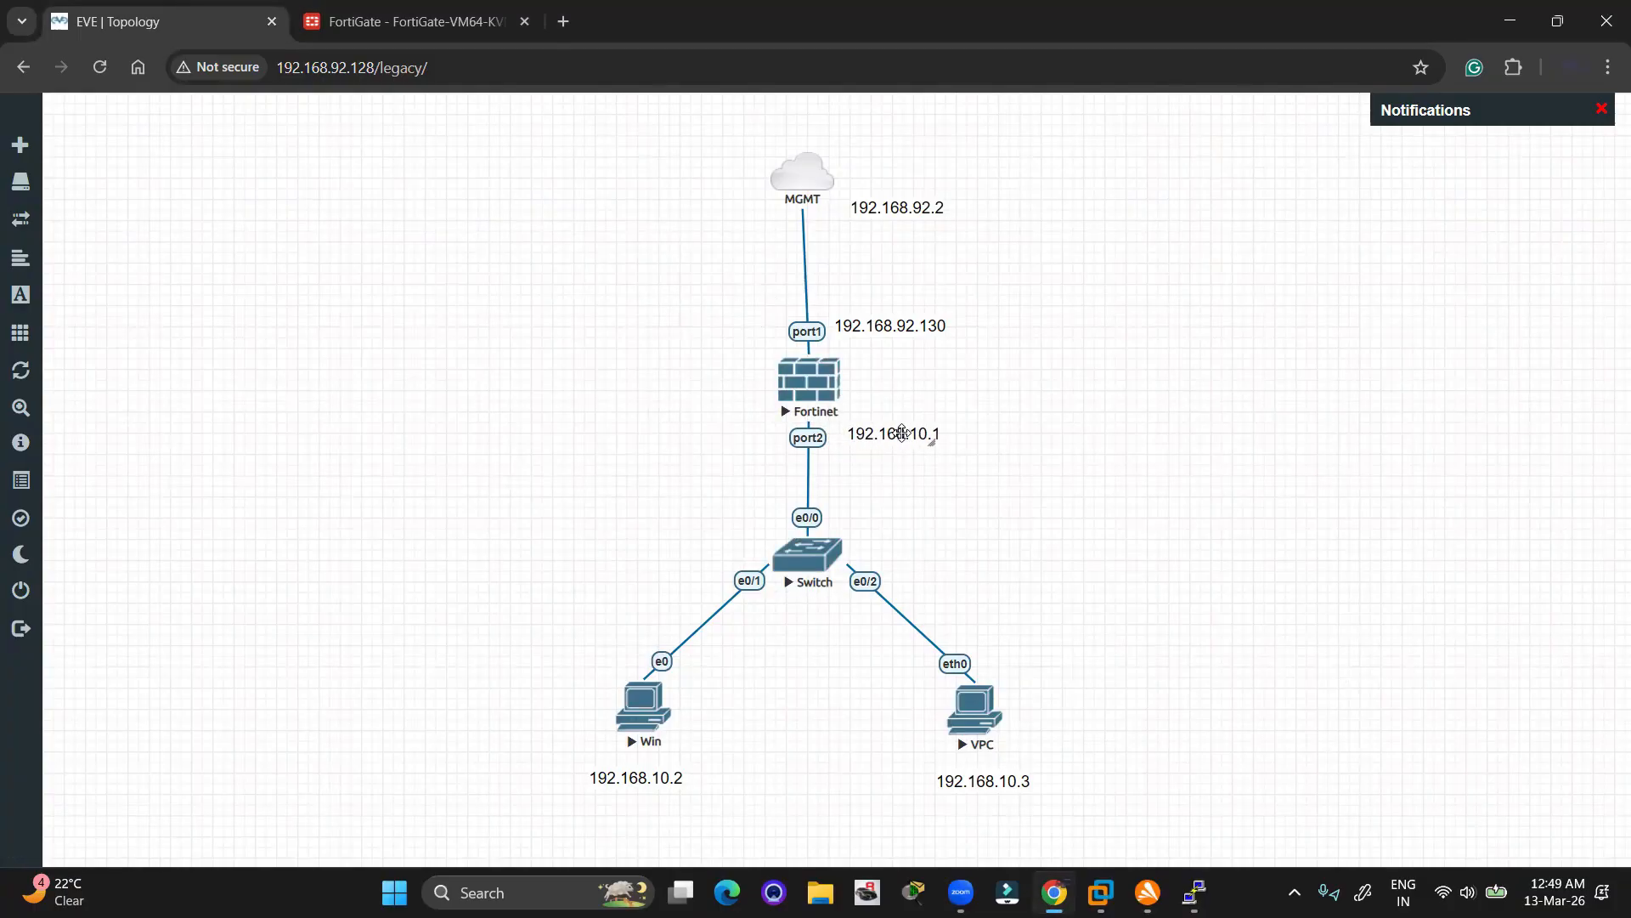
# Log back in to the FortiGate PuTTY console as admin, then bring up the FortiGate dashboard tab
pyautogui.click(805, 378)
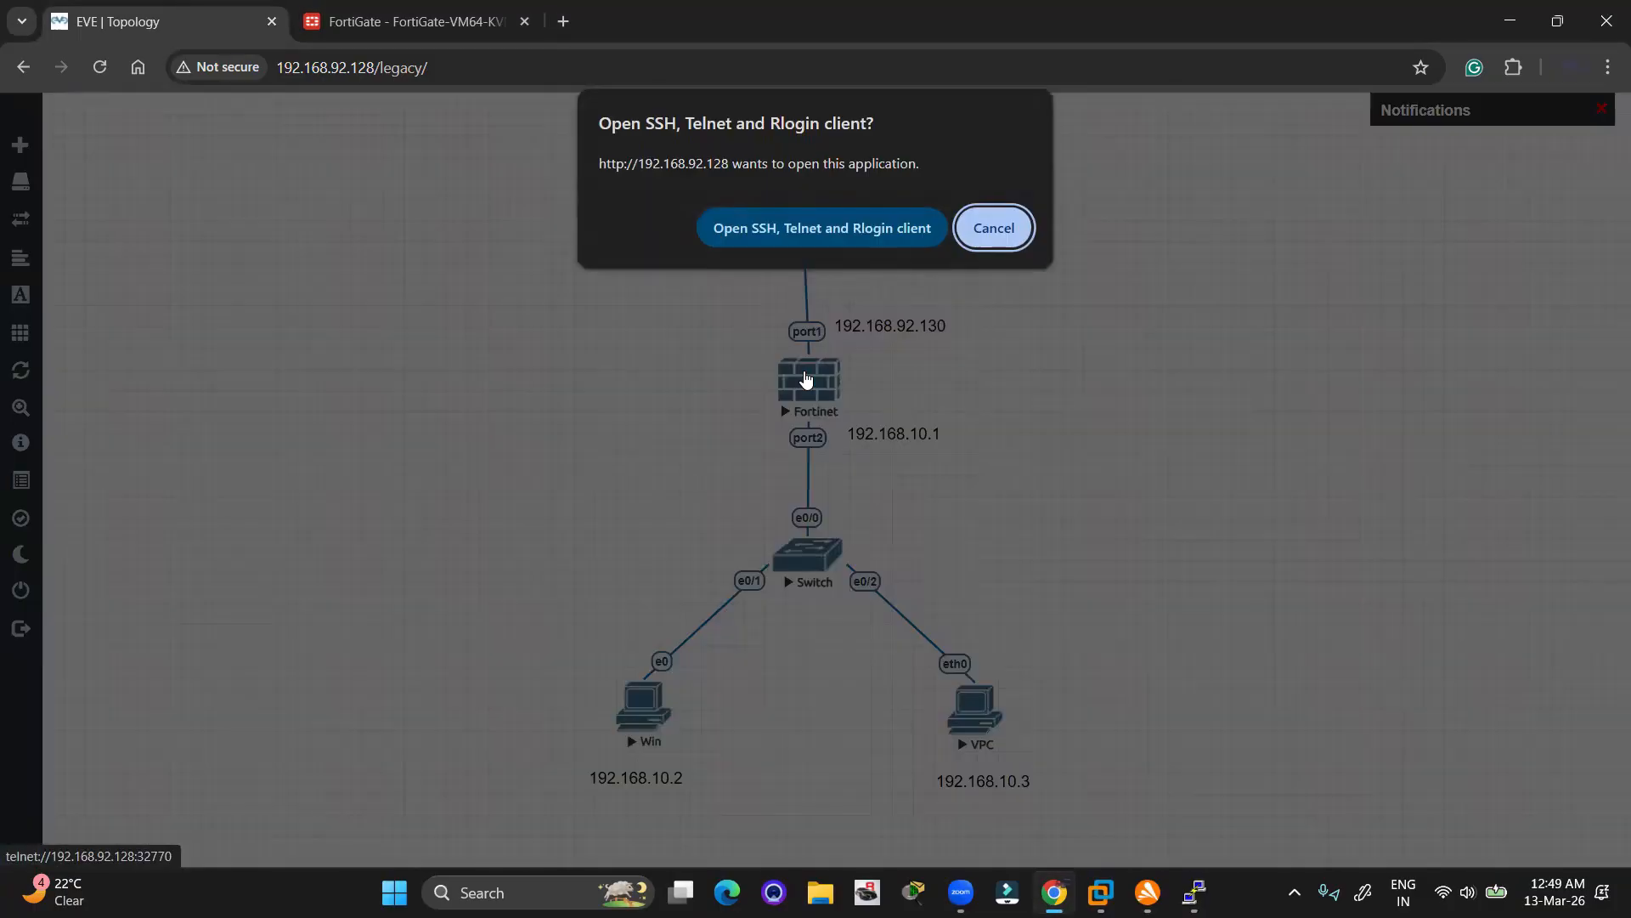
pyautogui.click(992, 231)
pyautogui.hotkey('alt', 'Tab')
pyautogui.hotkey('alt', 'Tab')
pyautogui.hotkey('alt', 'Tab')
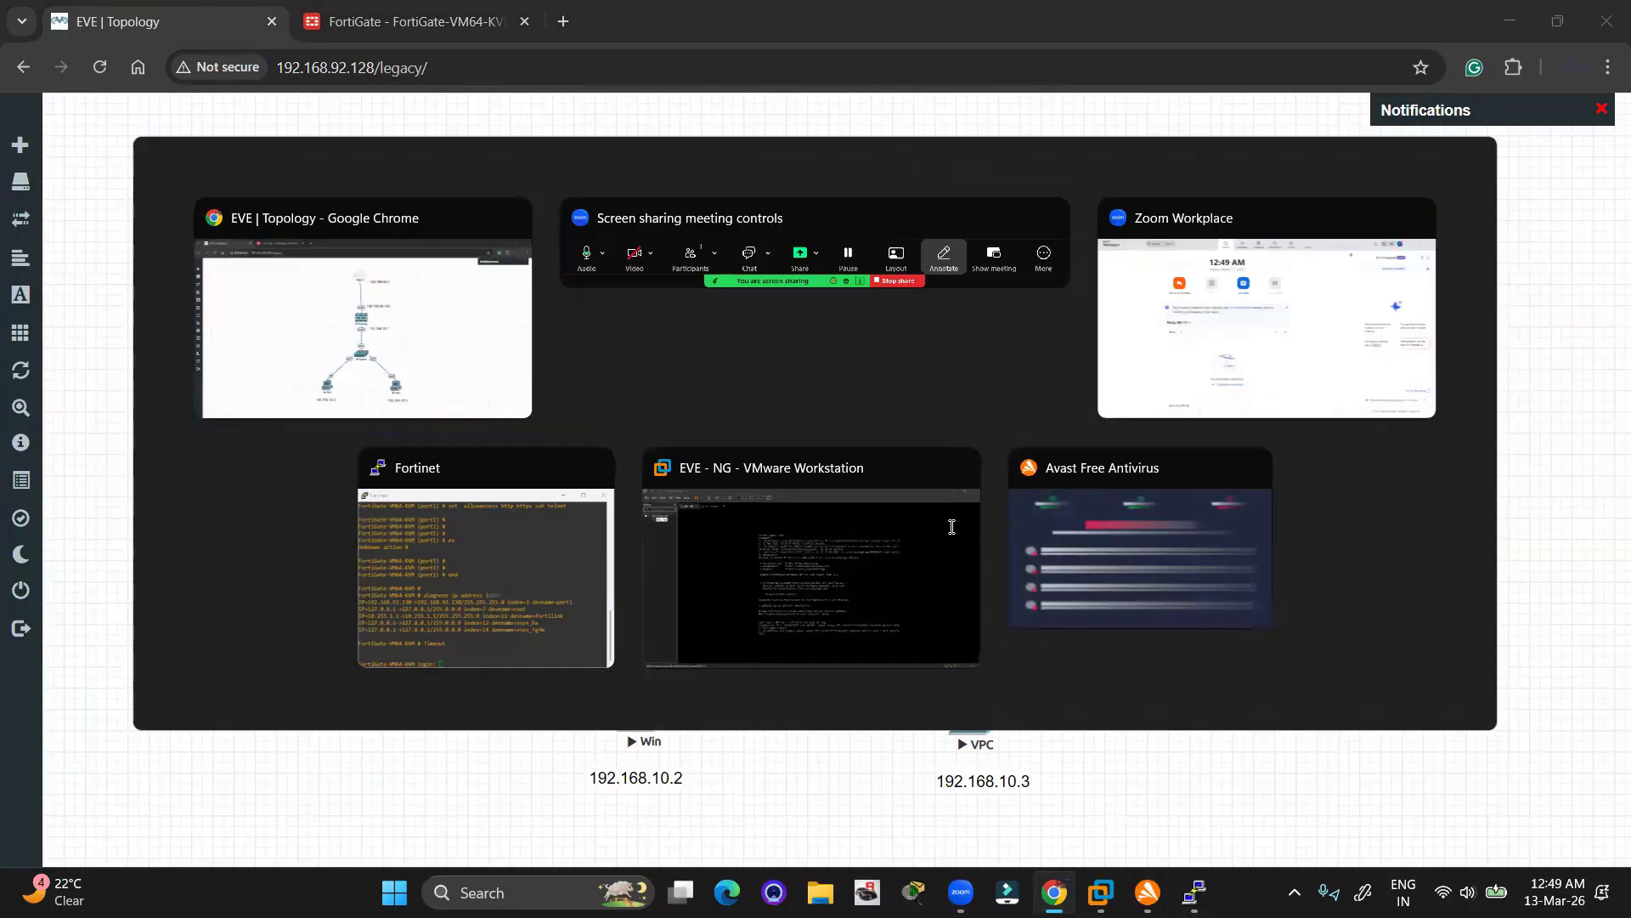
pyautogui.press('Return')
pyautogui.press('Return')
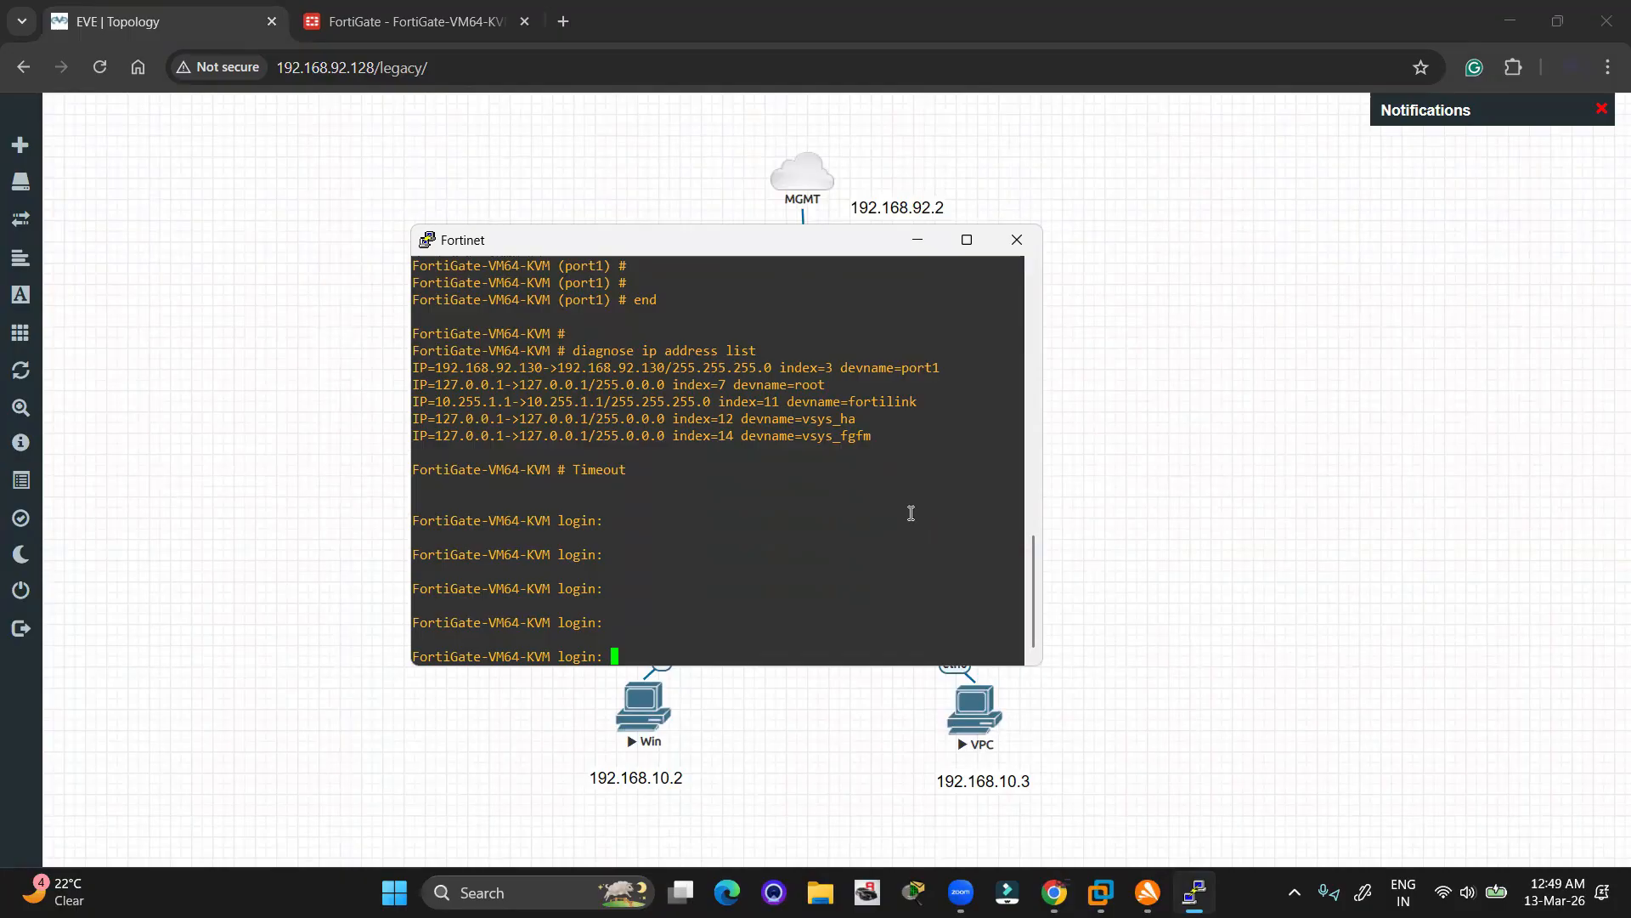
pyautogui.write('admin')
pyautogui.press('Return')
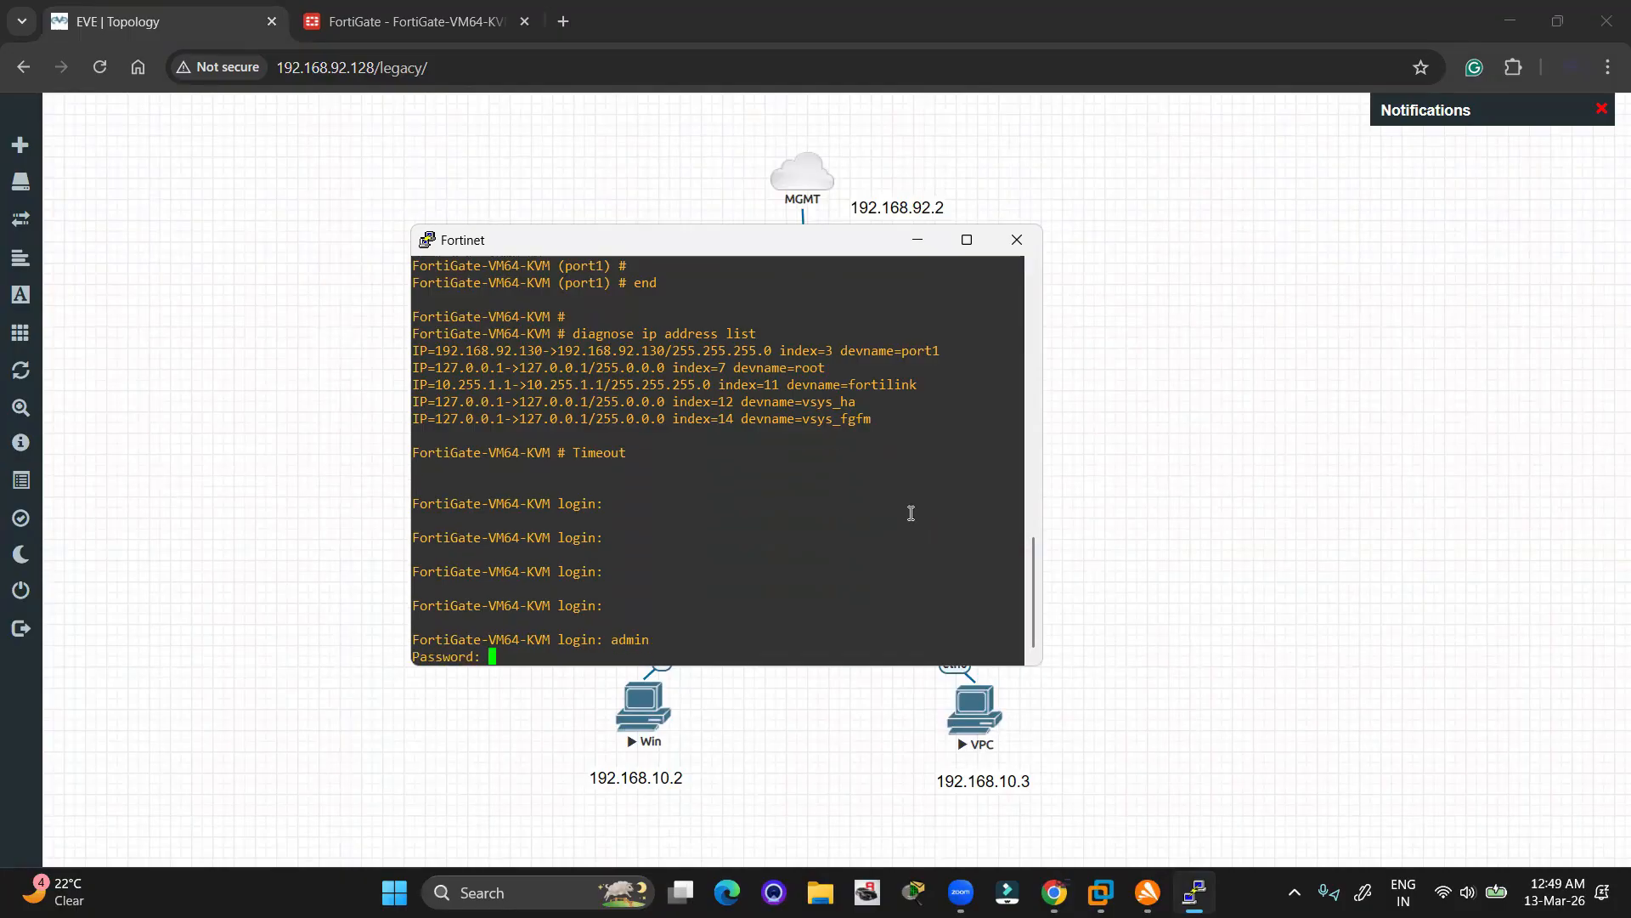
pyautogui.press('Return')
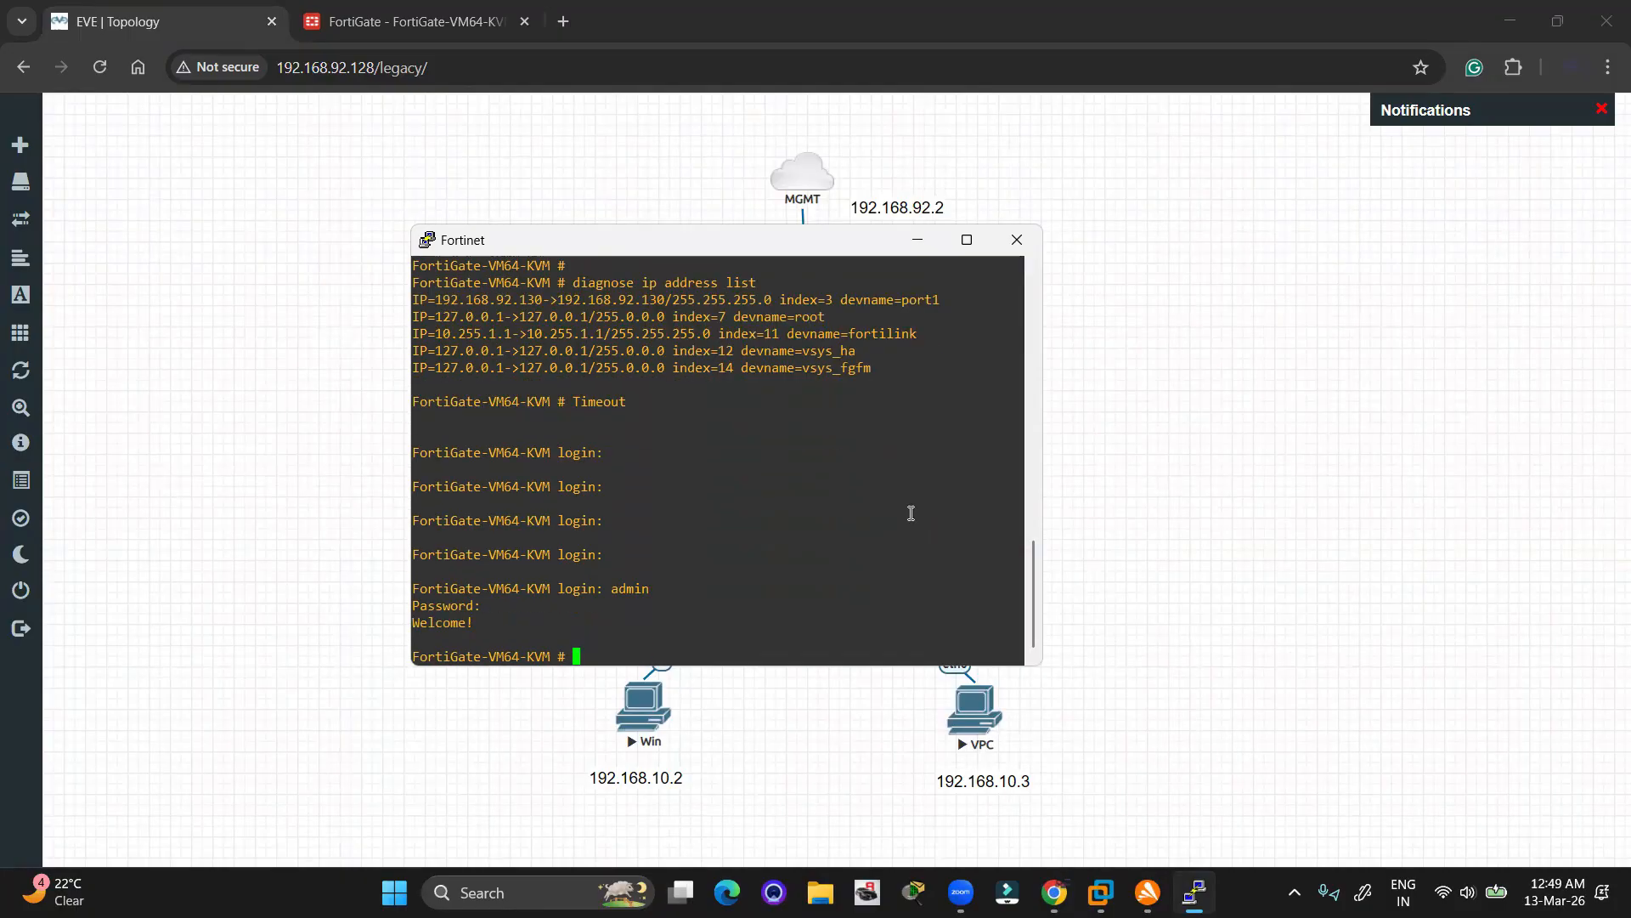
pyautogui.press('Return')
pyautogui.click(416, 21)
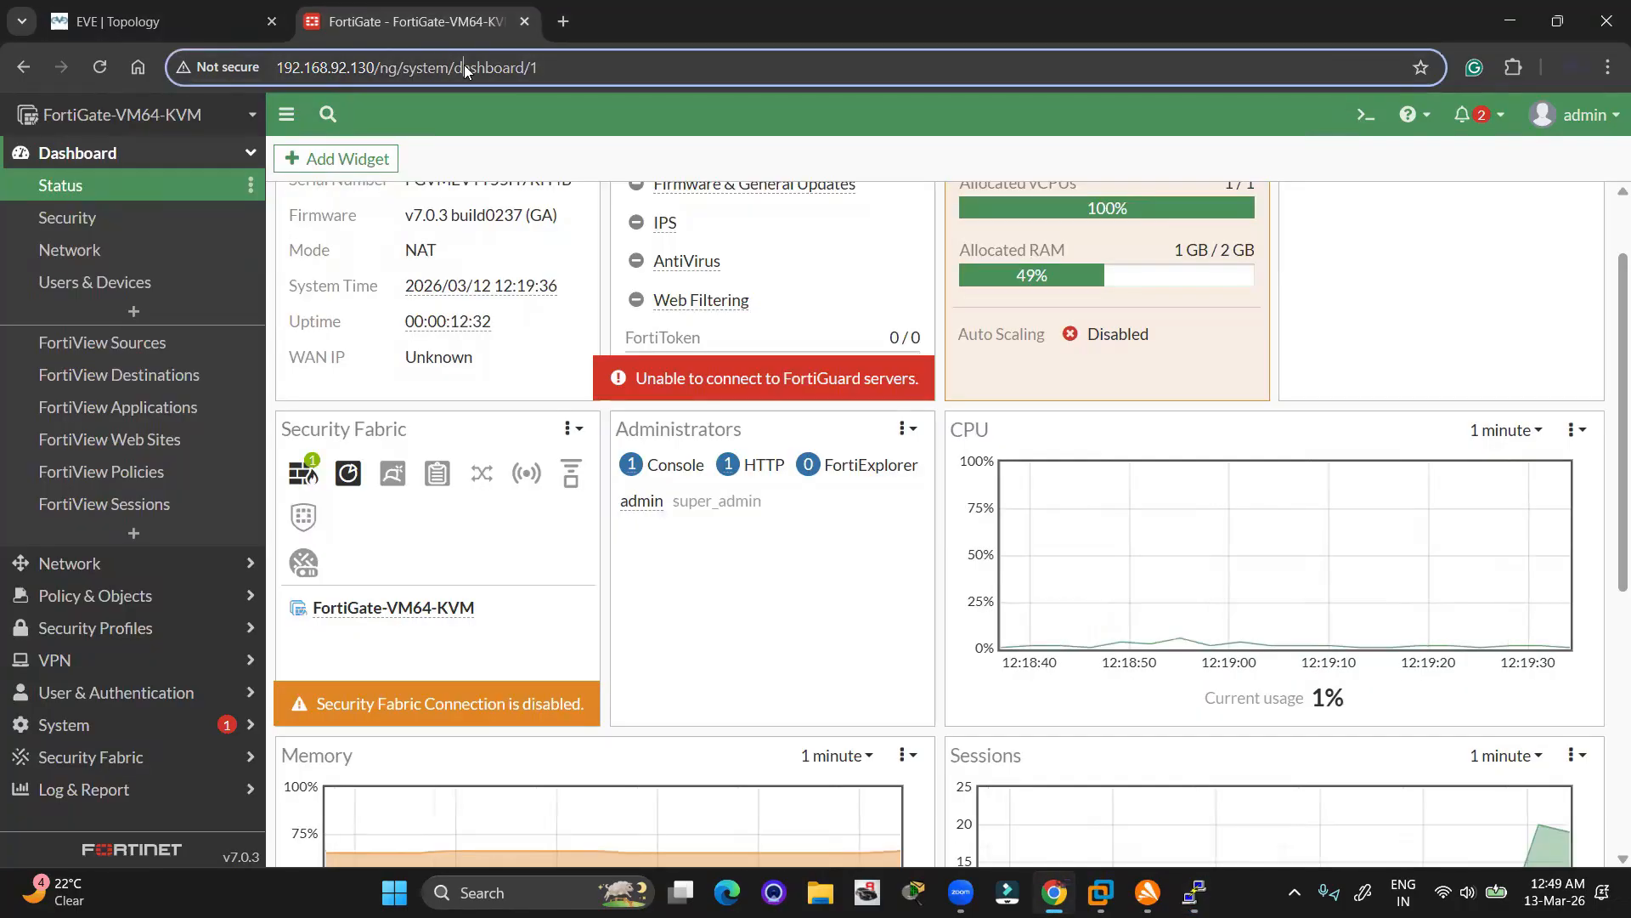
# Reload the FortiGate dashboard and open the Network > Interfaces list
pyautogui.click(464, 67)
pyautogui.press('Return')
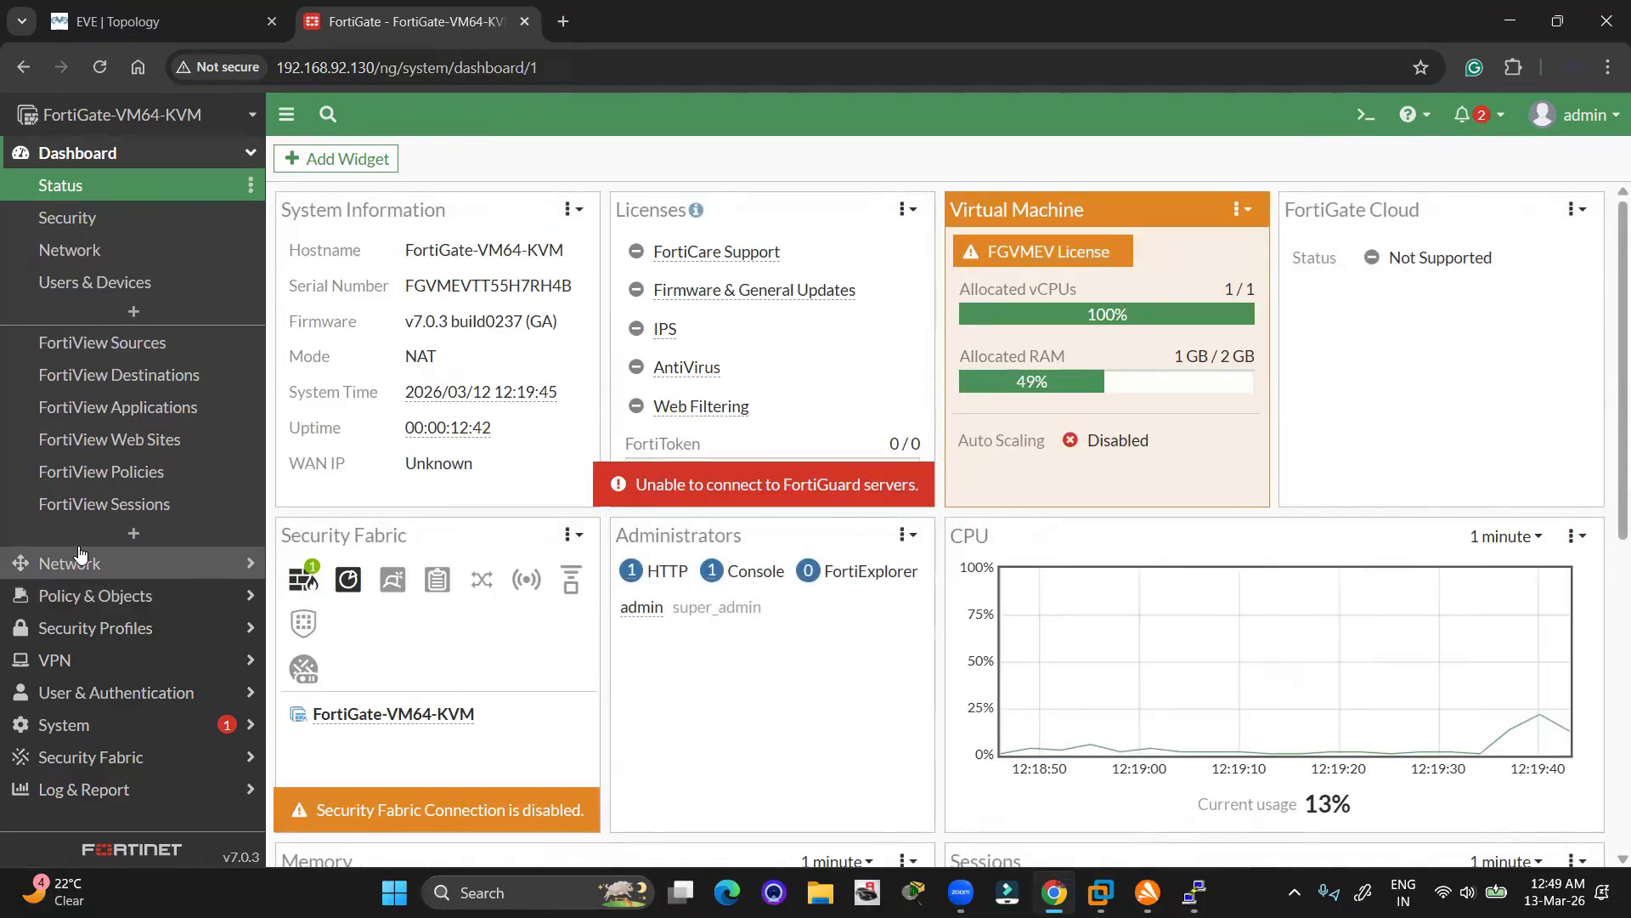
pyautogui.click(111, 564)
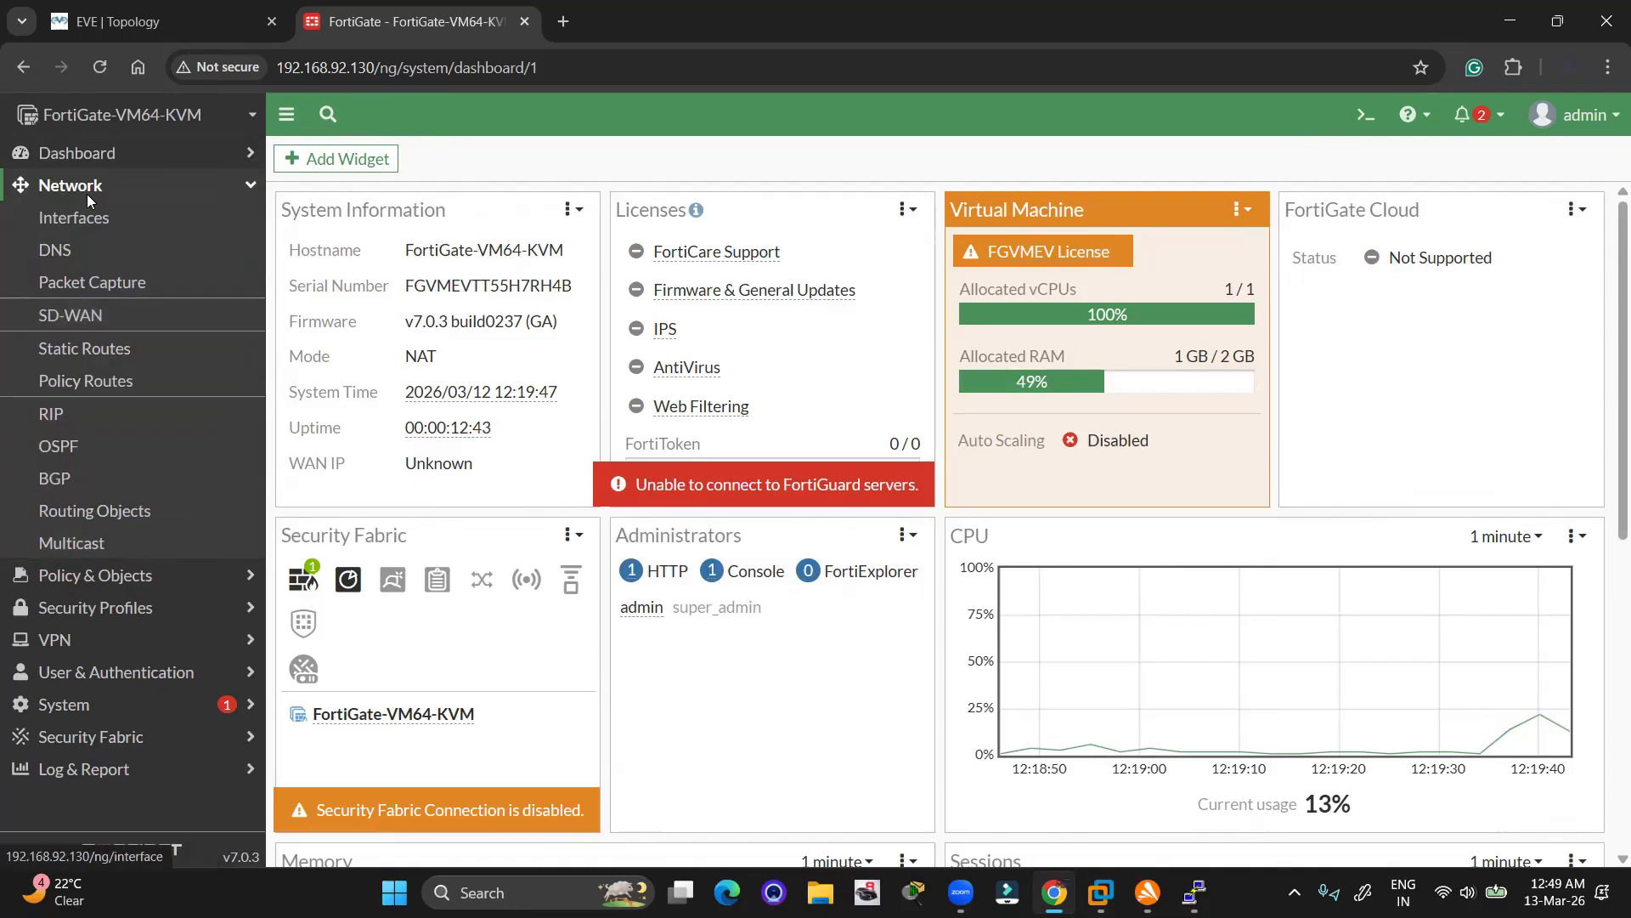
pyautogui.click(85, 218)
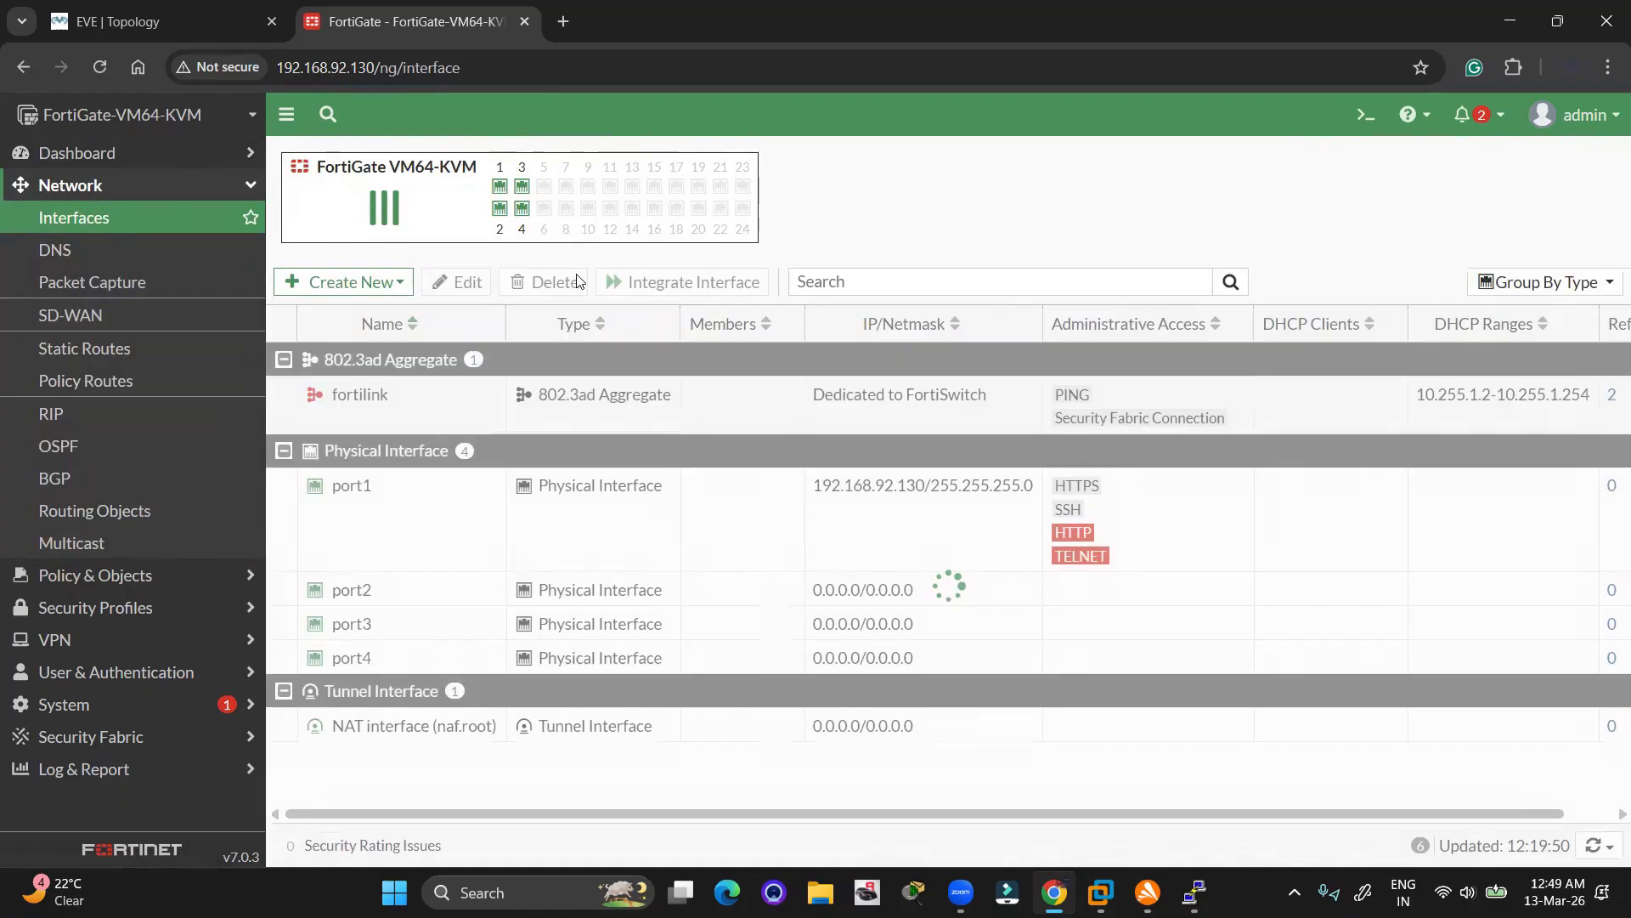
# Open port2's Edit Interface page at the Alias field, then go back to the EVE topology
pyautogui.rightClick(404, 588)
pyautogui.click(443, 627)
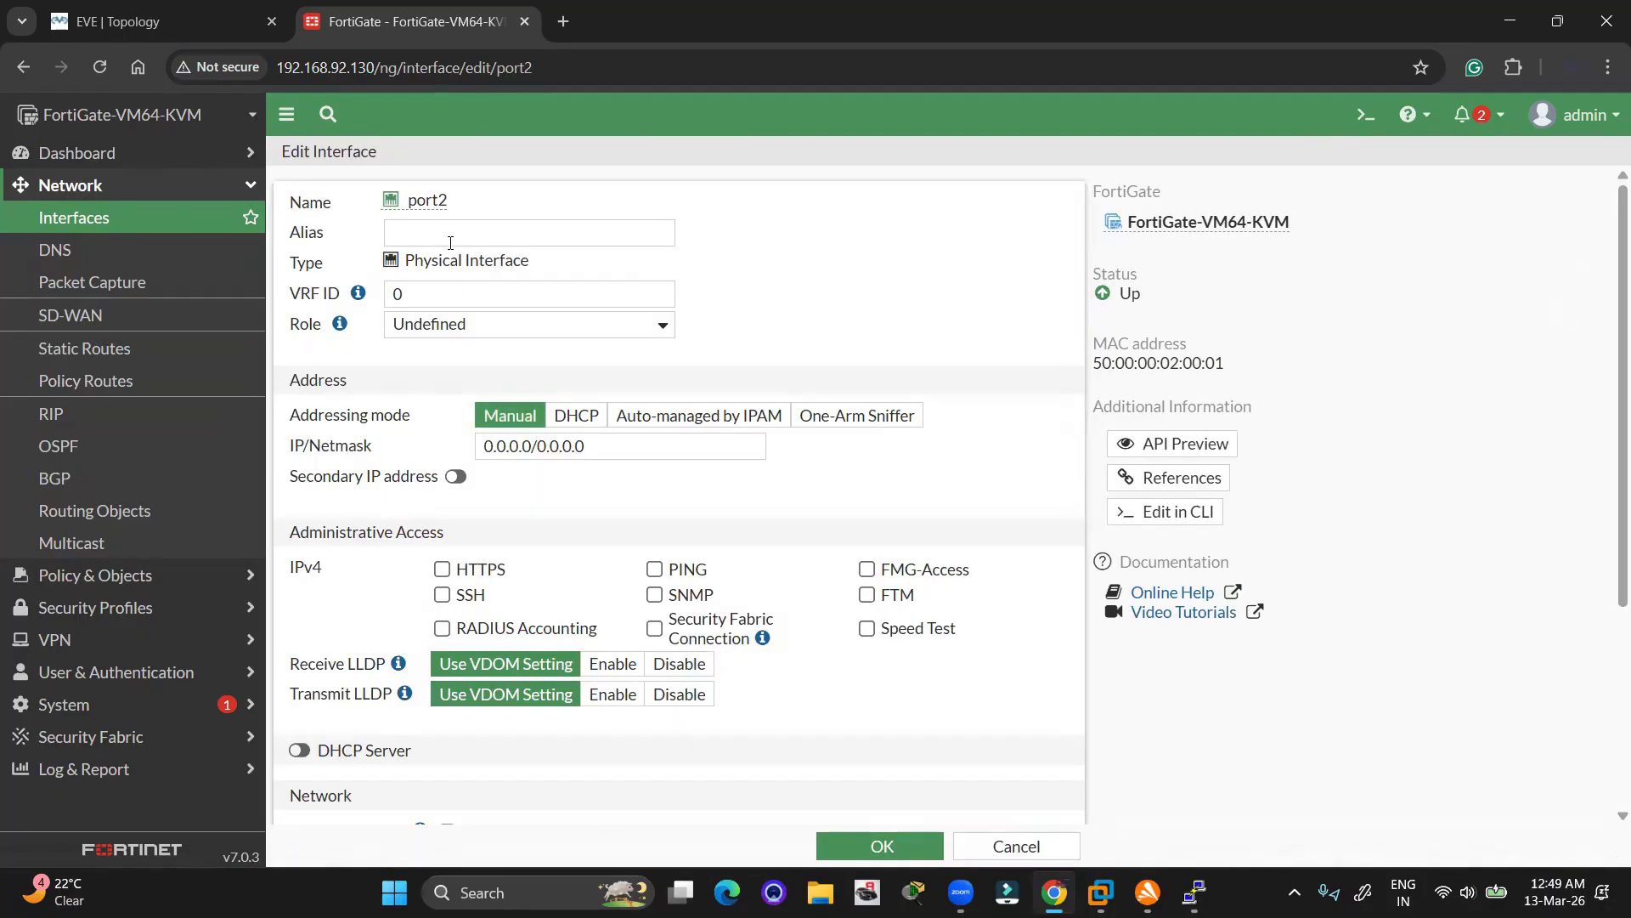
pyautogui.click(449, 227)
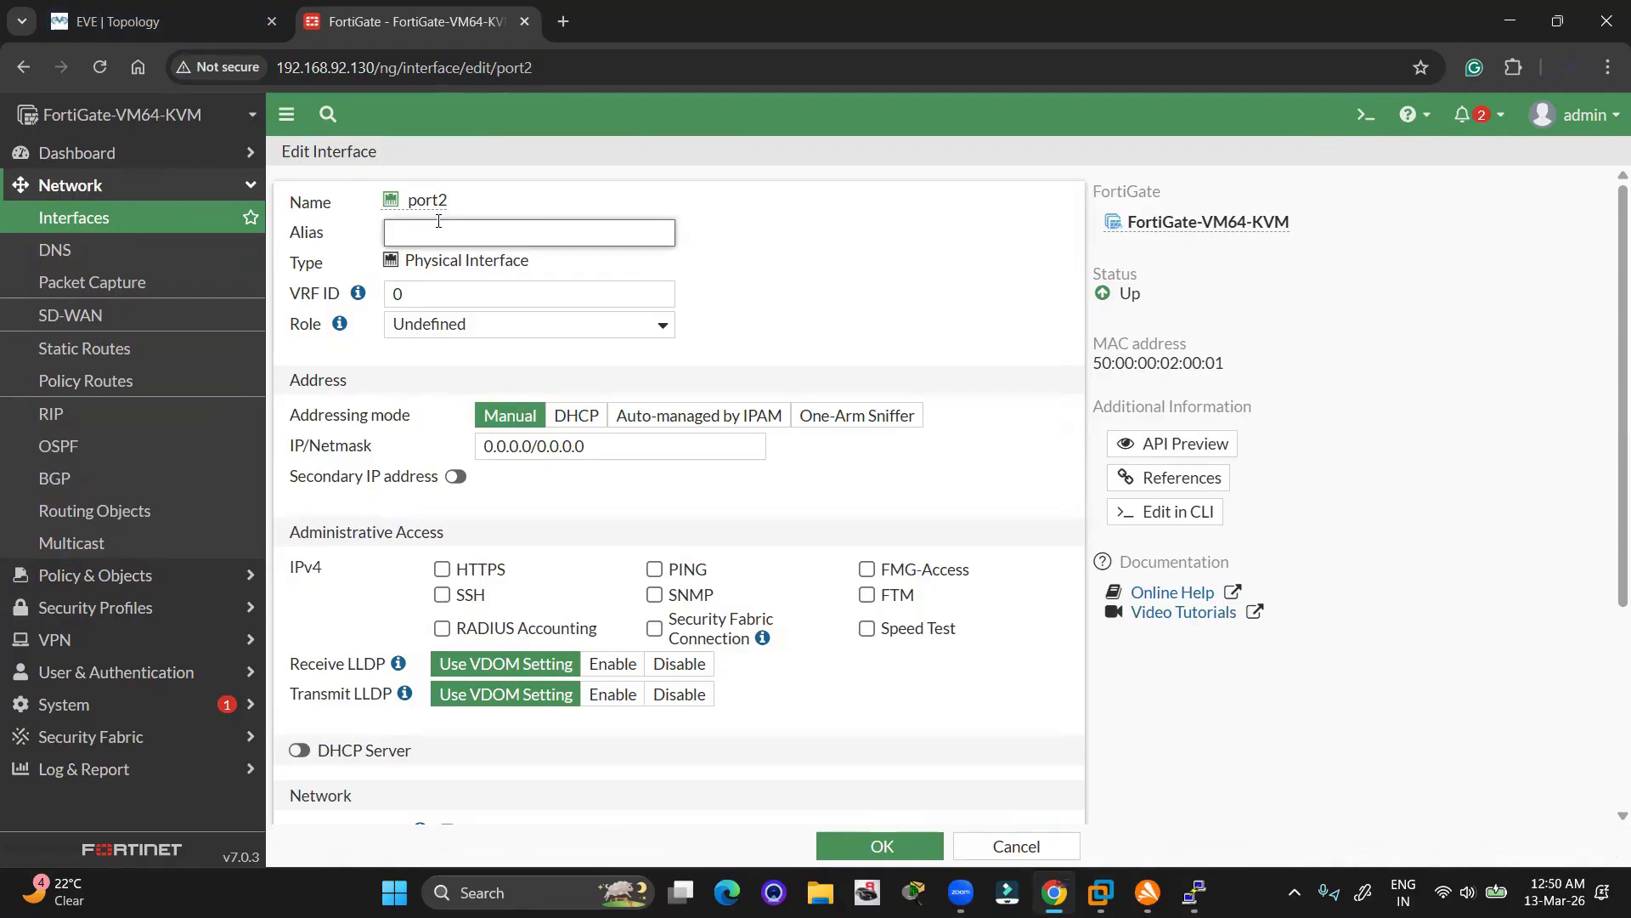
pyautogui.click(236, 19)
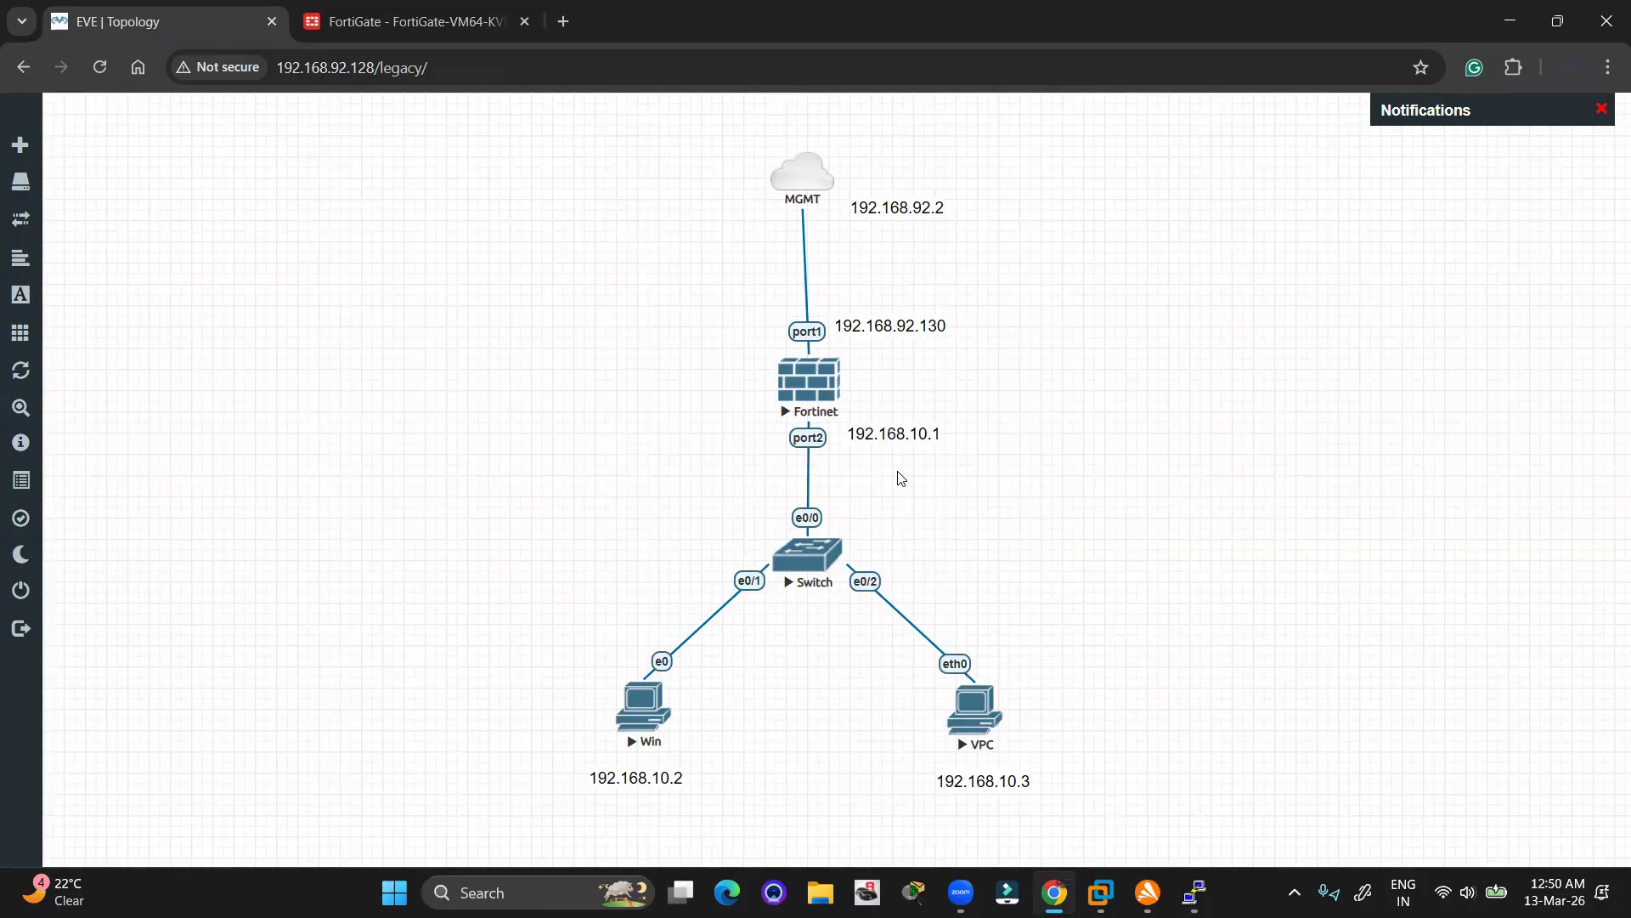
# Duplicate the 192.168.10.1 label and change the copy's text to LAN
pyautogui.rightClick(904, 439)
pyautogui.click(969, 488)
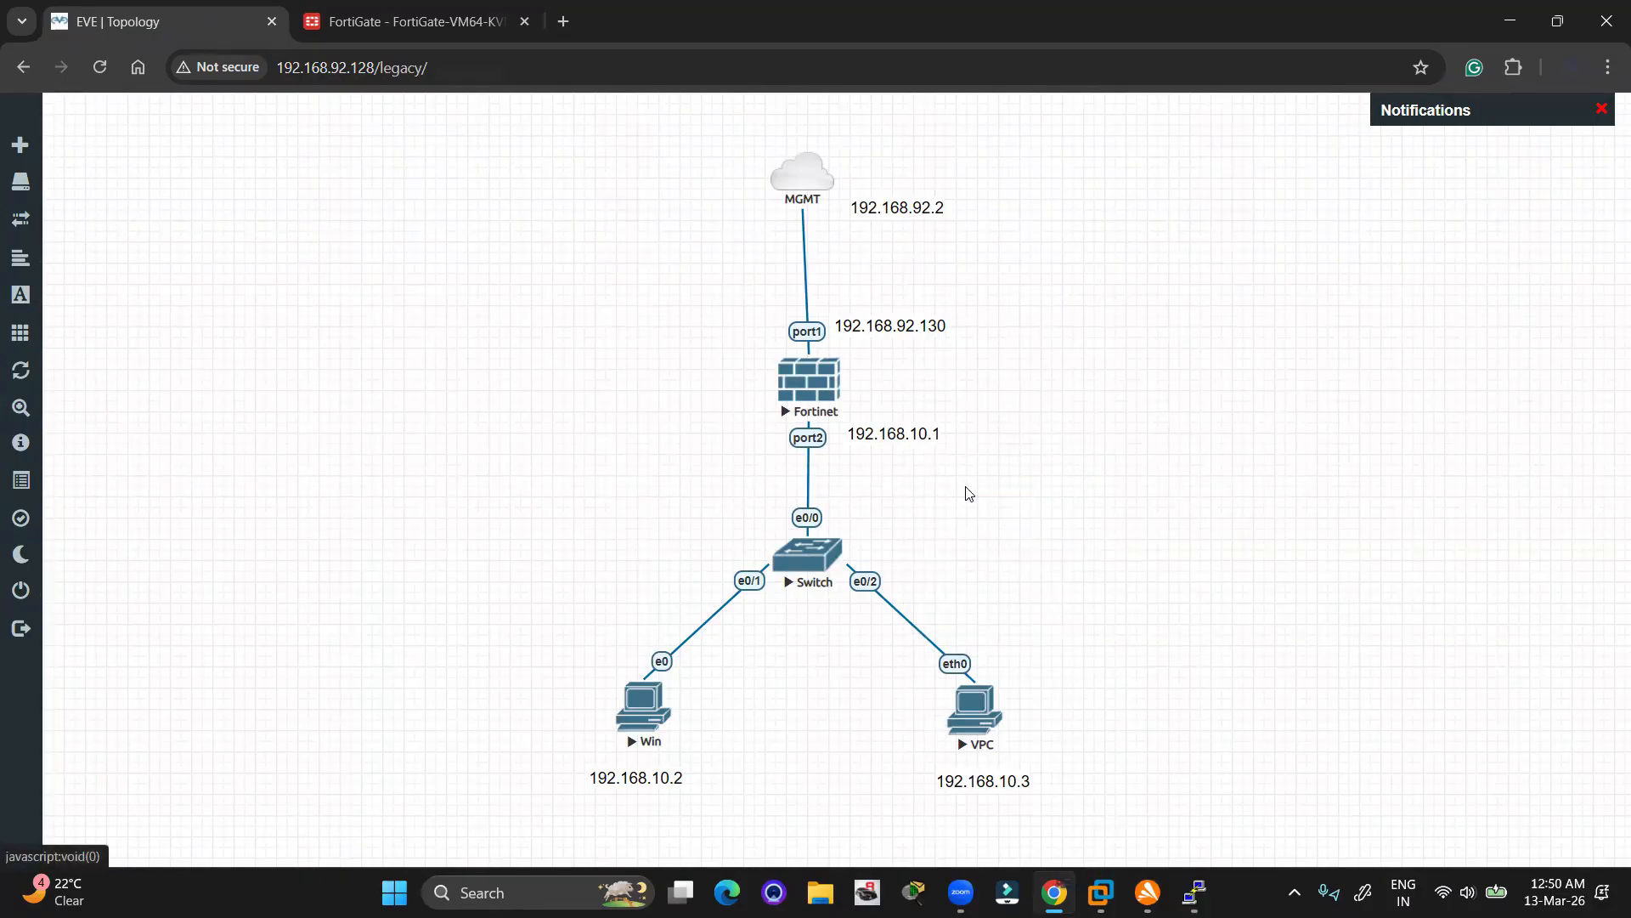
pyautogui.doubleClick(923, 480)
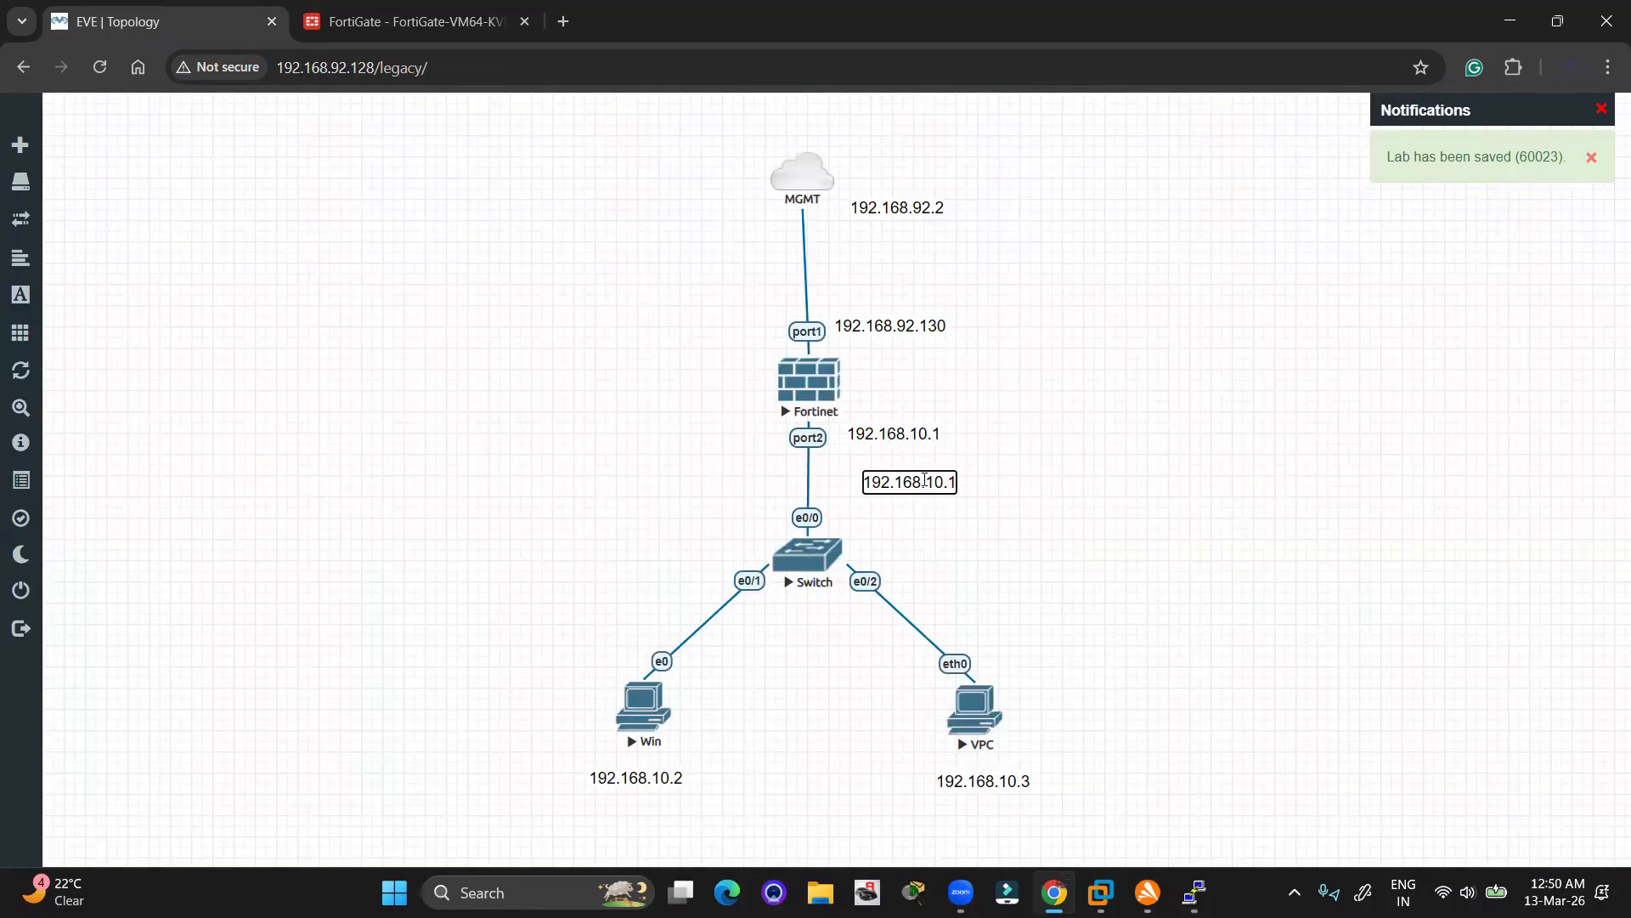
pyautogui.hotkey('ctrl', 'a')
pyautogui.write('LAN')
pyautogui.click(926, 486)
# Duplicate the LAN label, place it beside the port1 link and rename it WAN
pyautogui.rightClick(886, 482)
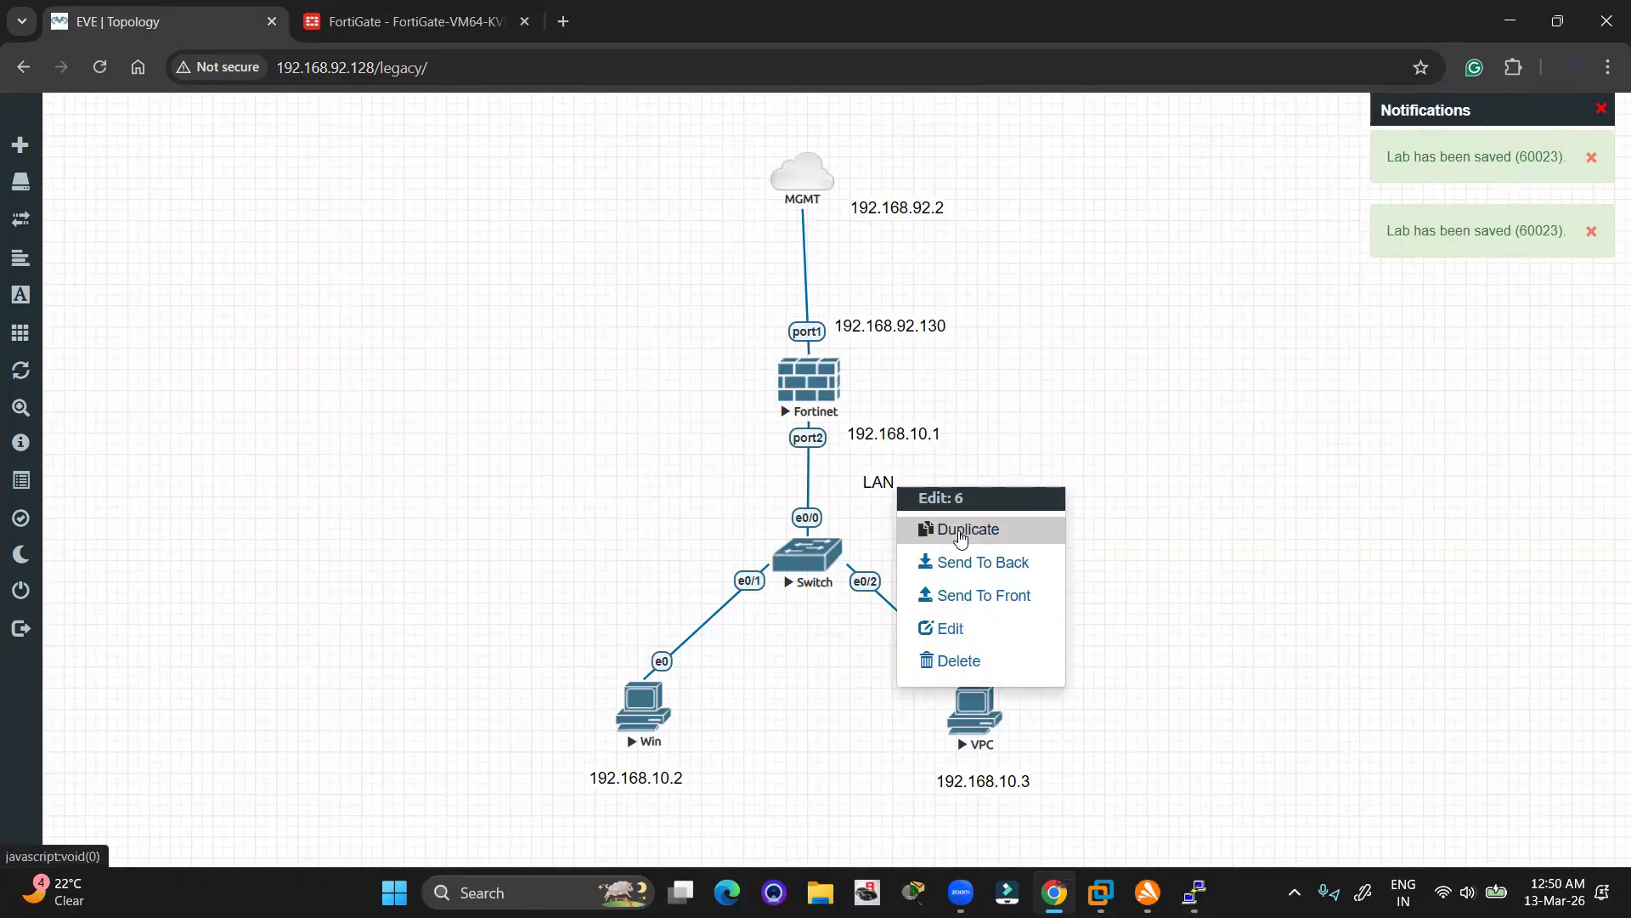
pyautogui.click(930, 529)
pyautogui.moveTo(894, 496); pyautogui.dragTo(895, 360)
pyautogui.moveTo(888, 471); pyautogui.dragTo(957, 293)
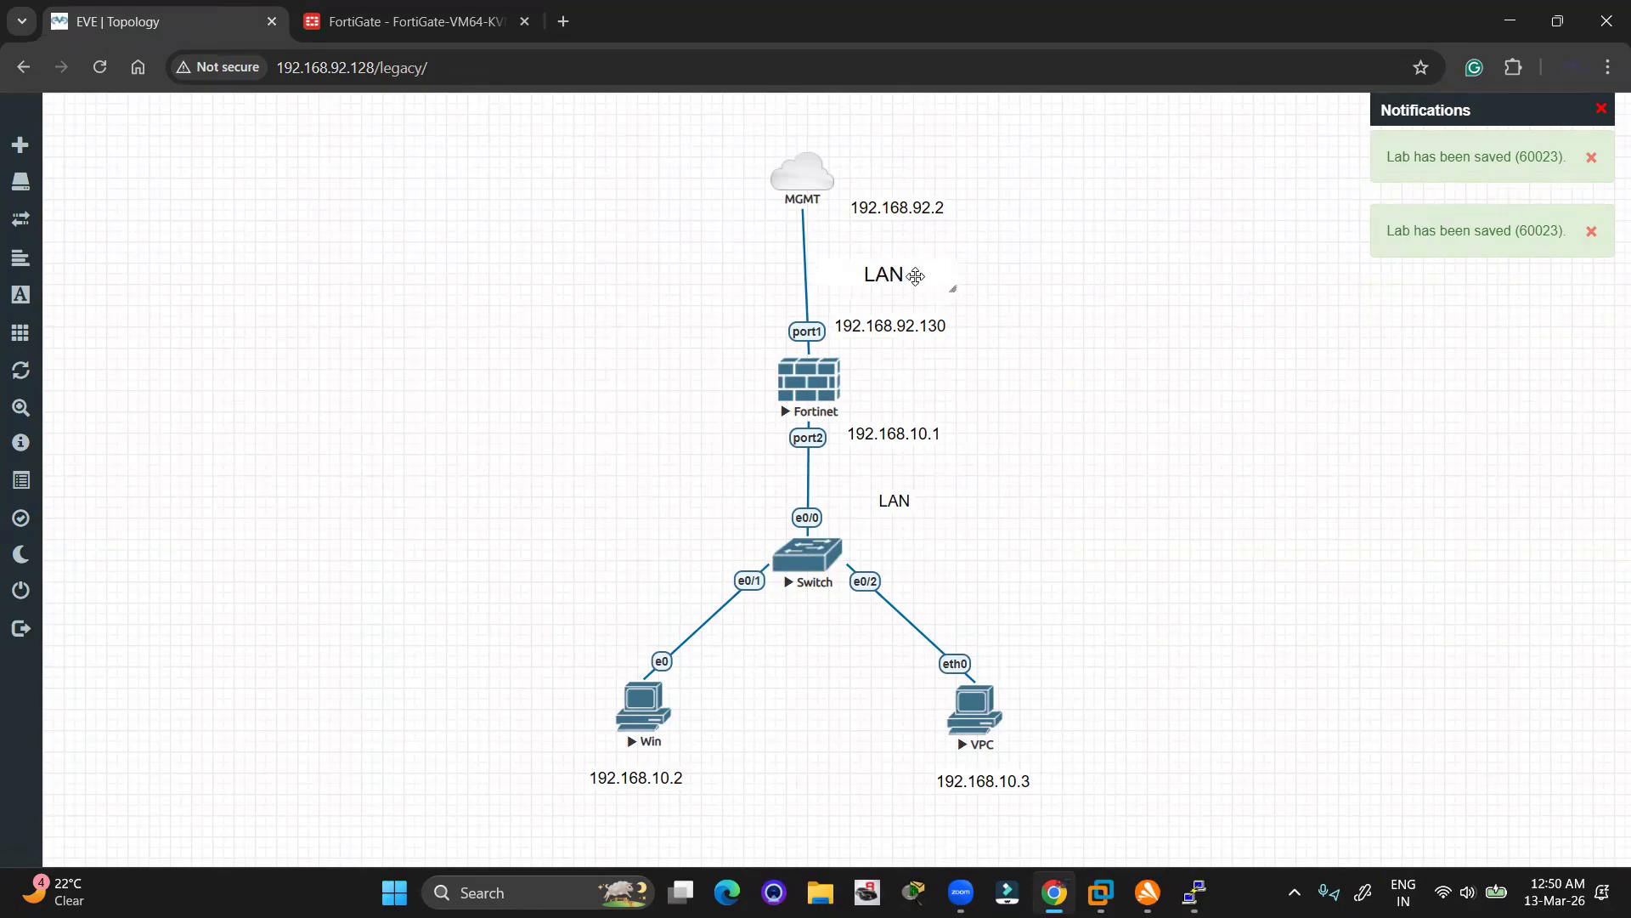
pyautogui.doubleClick(915, 276)
pyautogui.click(914, 277)
pyautogui.moveTo(839, 274); pyautogui.dragTo(900, 281)
pyautogui.doubleClick(900, 280)
pyautogui.hotkey('ctrl', 'a')
pyautogui.write('WAN')
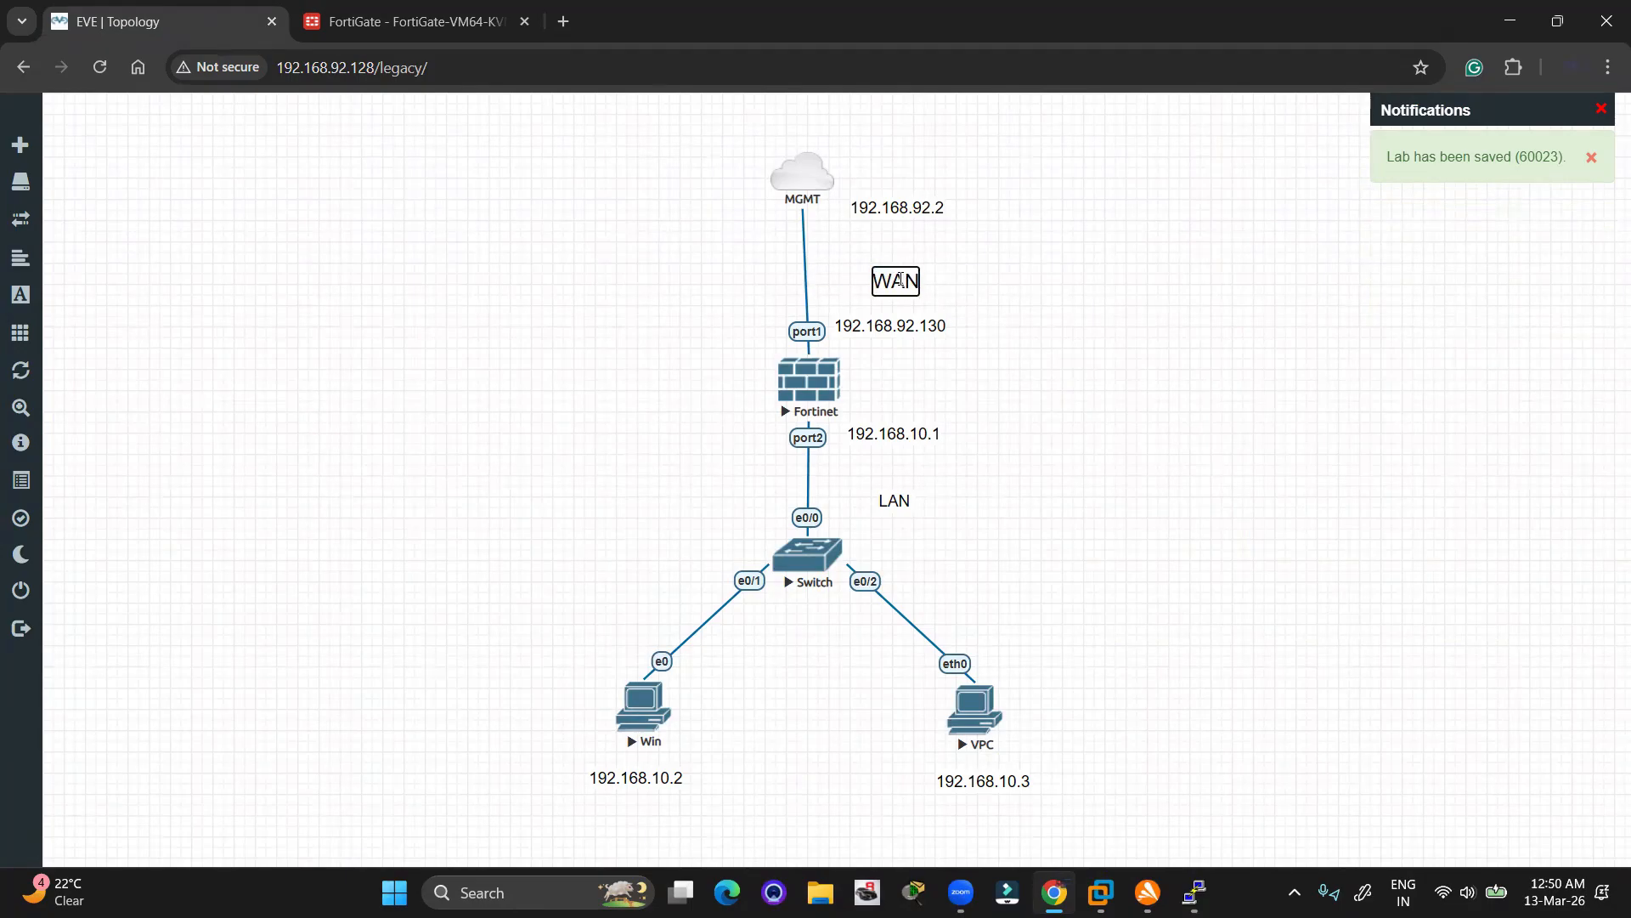
pyautogui.click(998, 300)
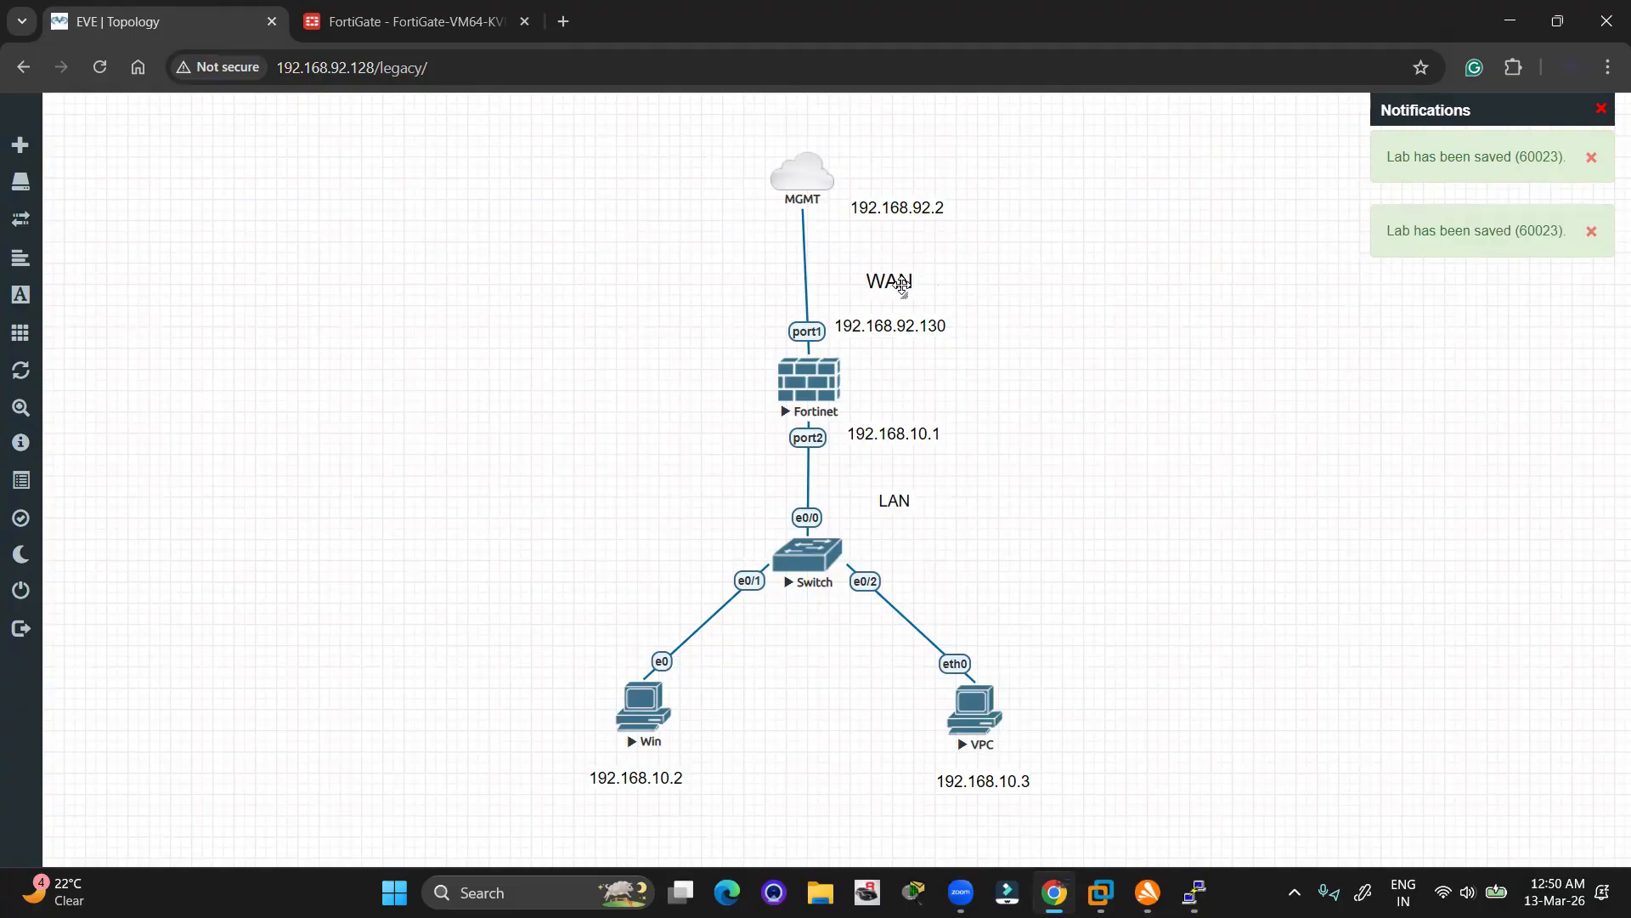
# Move the LAN label up just beneath 192.168.10.1 on port2
pyautogui.moveTo(964, 263); pyautogui.dragTo(761, 349)
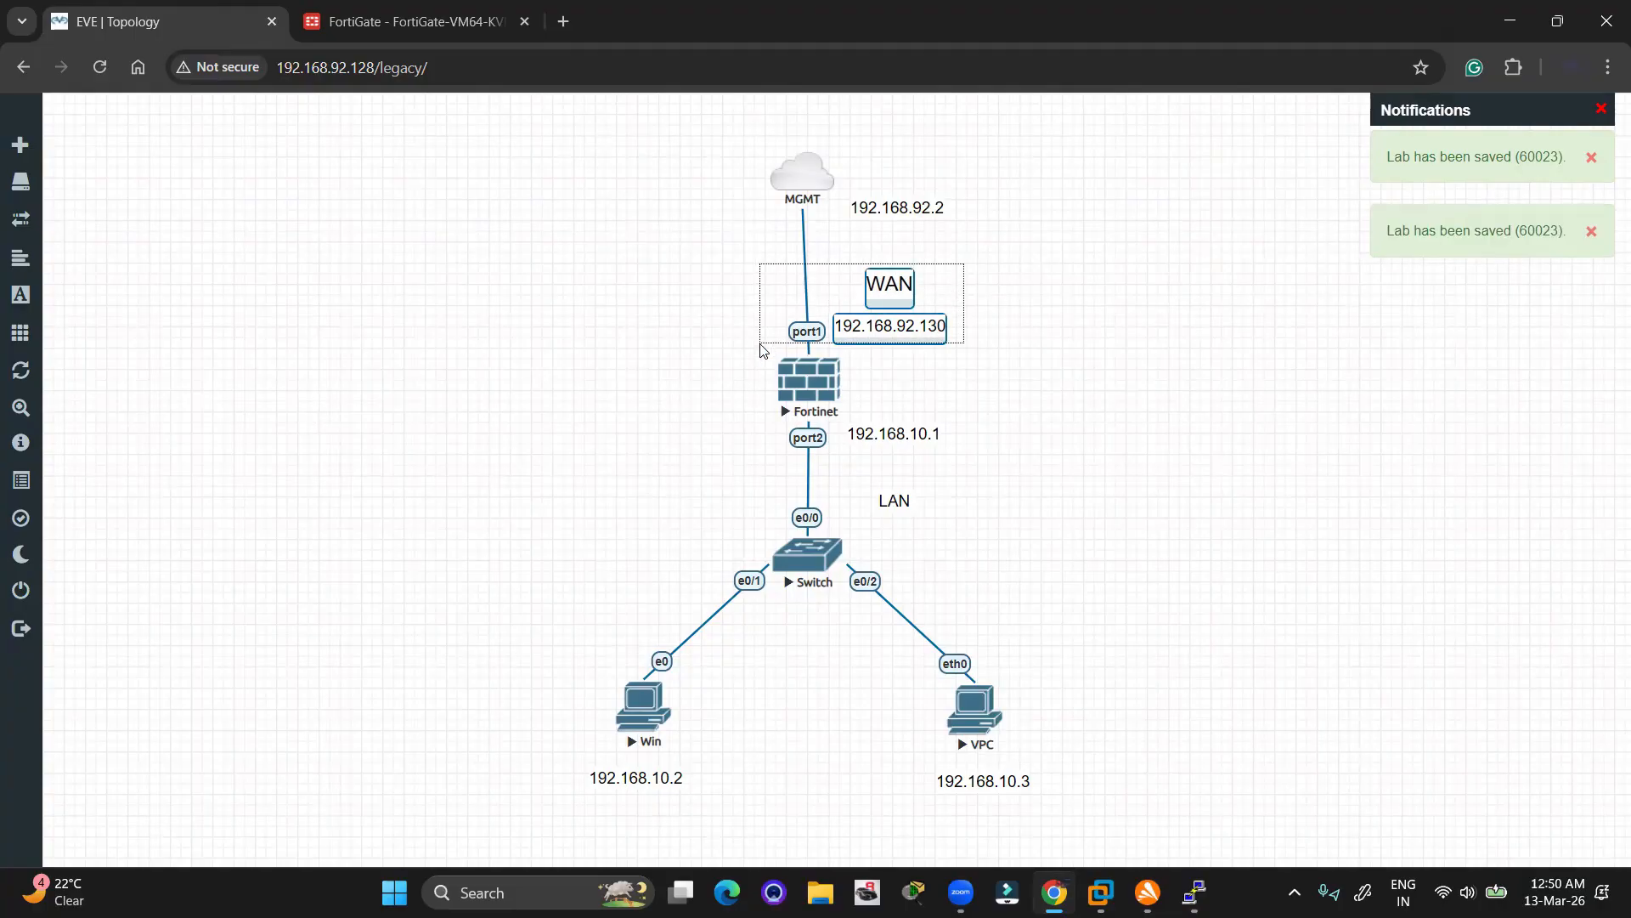
pyautogui.moveTo(1000, 416); pyautogui.dragTo(753, 513)
pyautogui.click(1002, 476)
pyautogui.moveTo(899, 502); pyautogui.dragTo(903, 469)
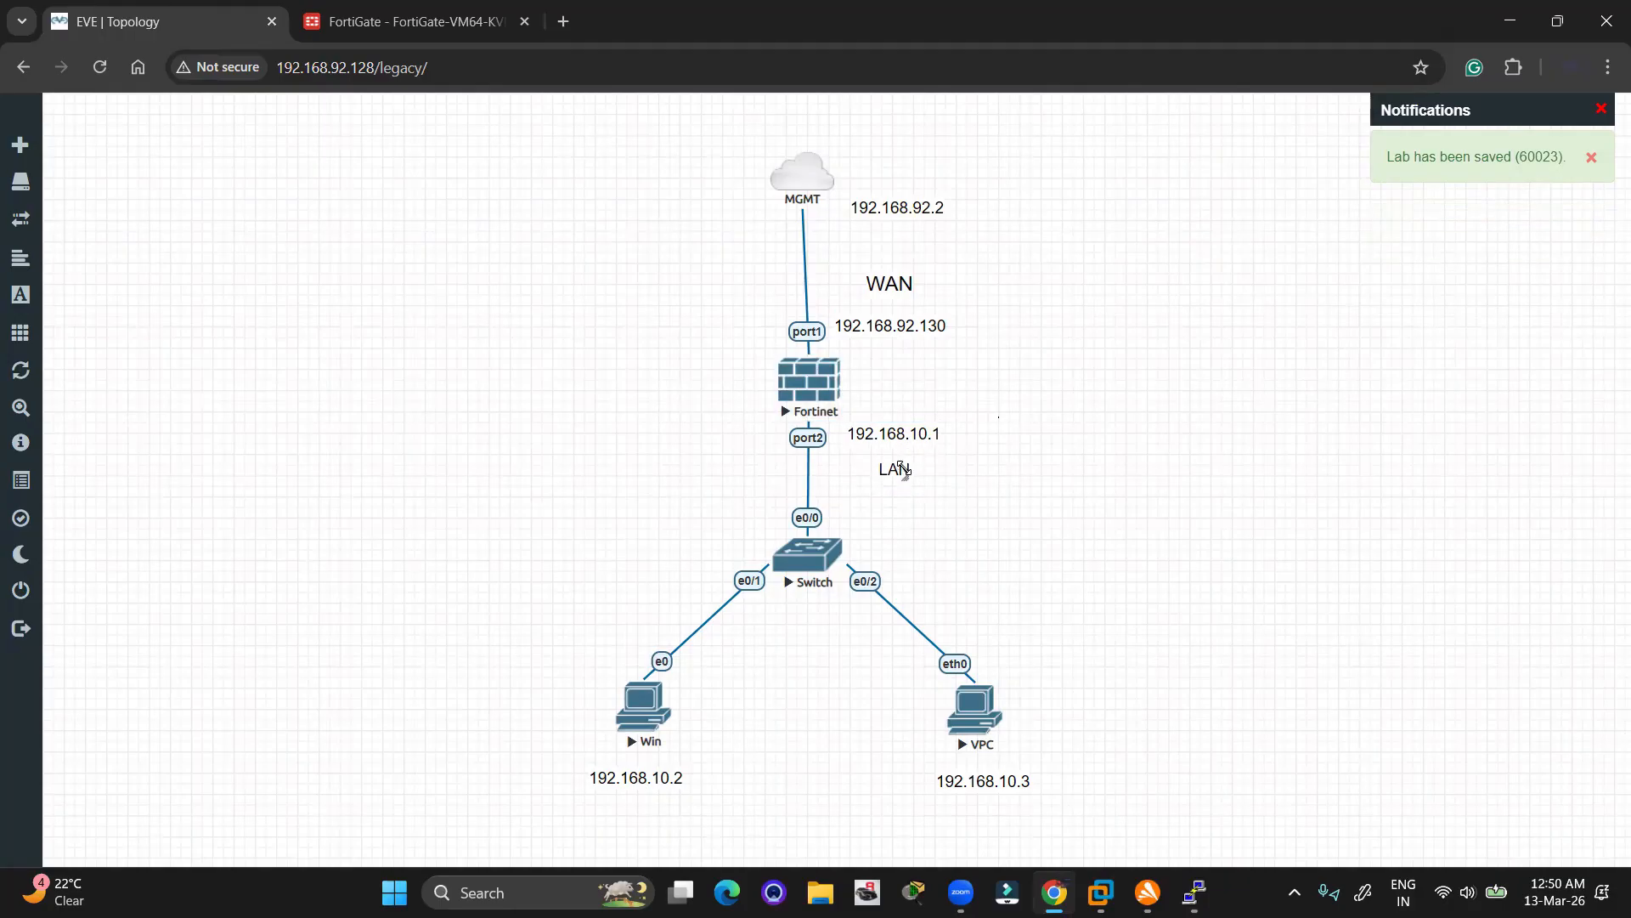
# Give port2 the alias LAN and the address 192.168.10.1/24
pyautogui.click(414, 10)
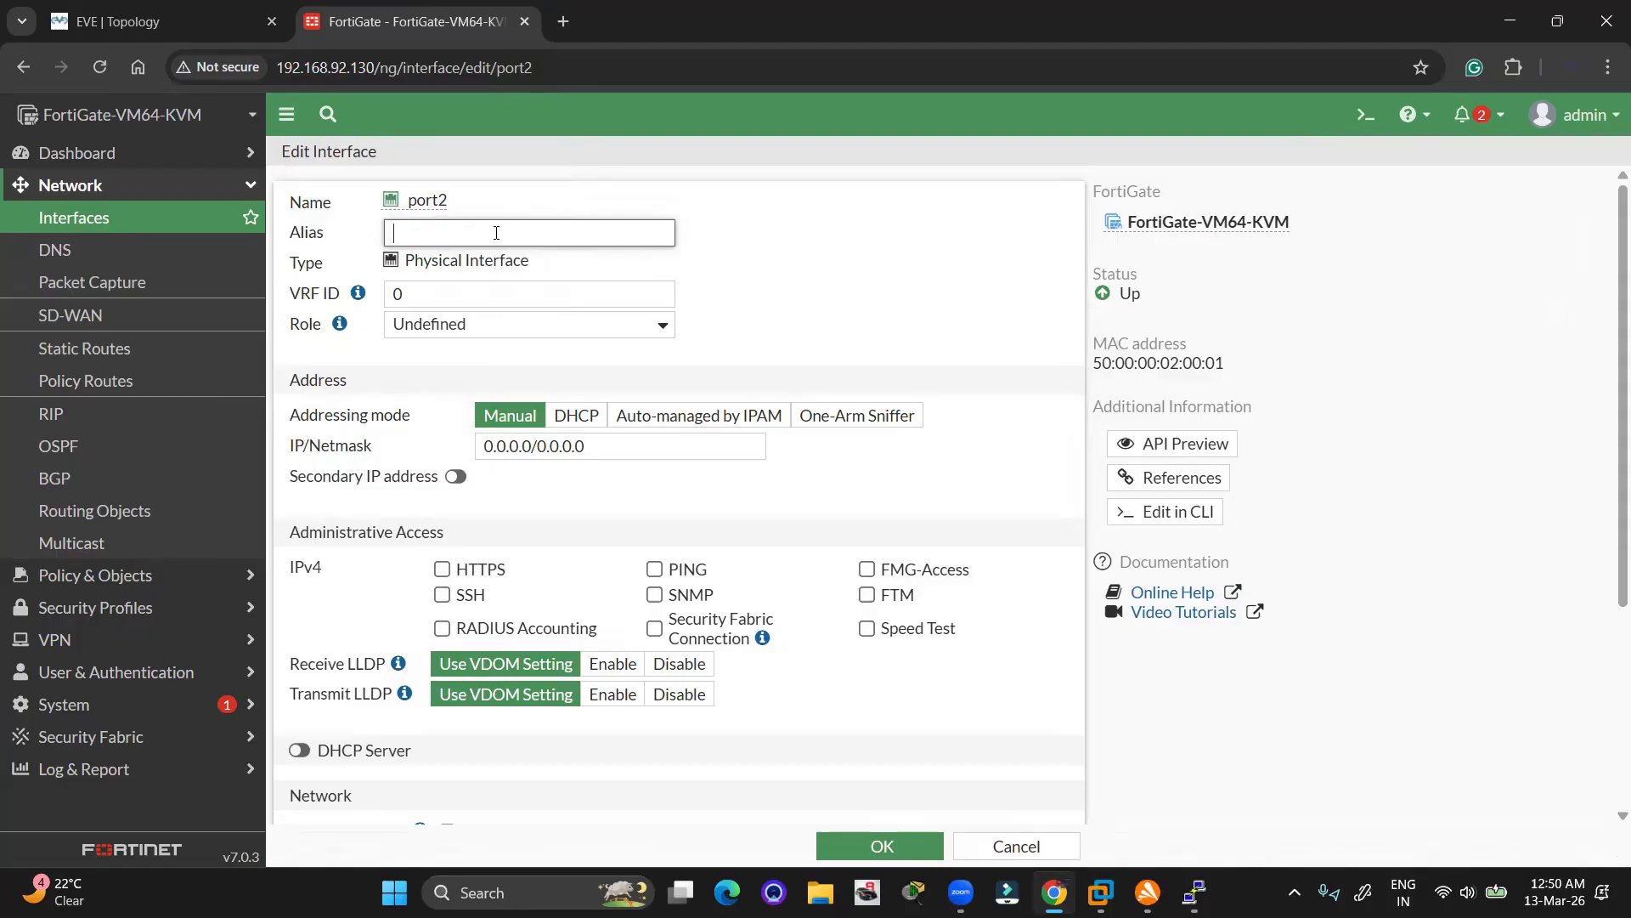
pyautogui.click(446, 236)
pyautogui.write('LAN')
pyautogui.click(821, 325)
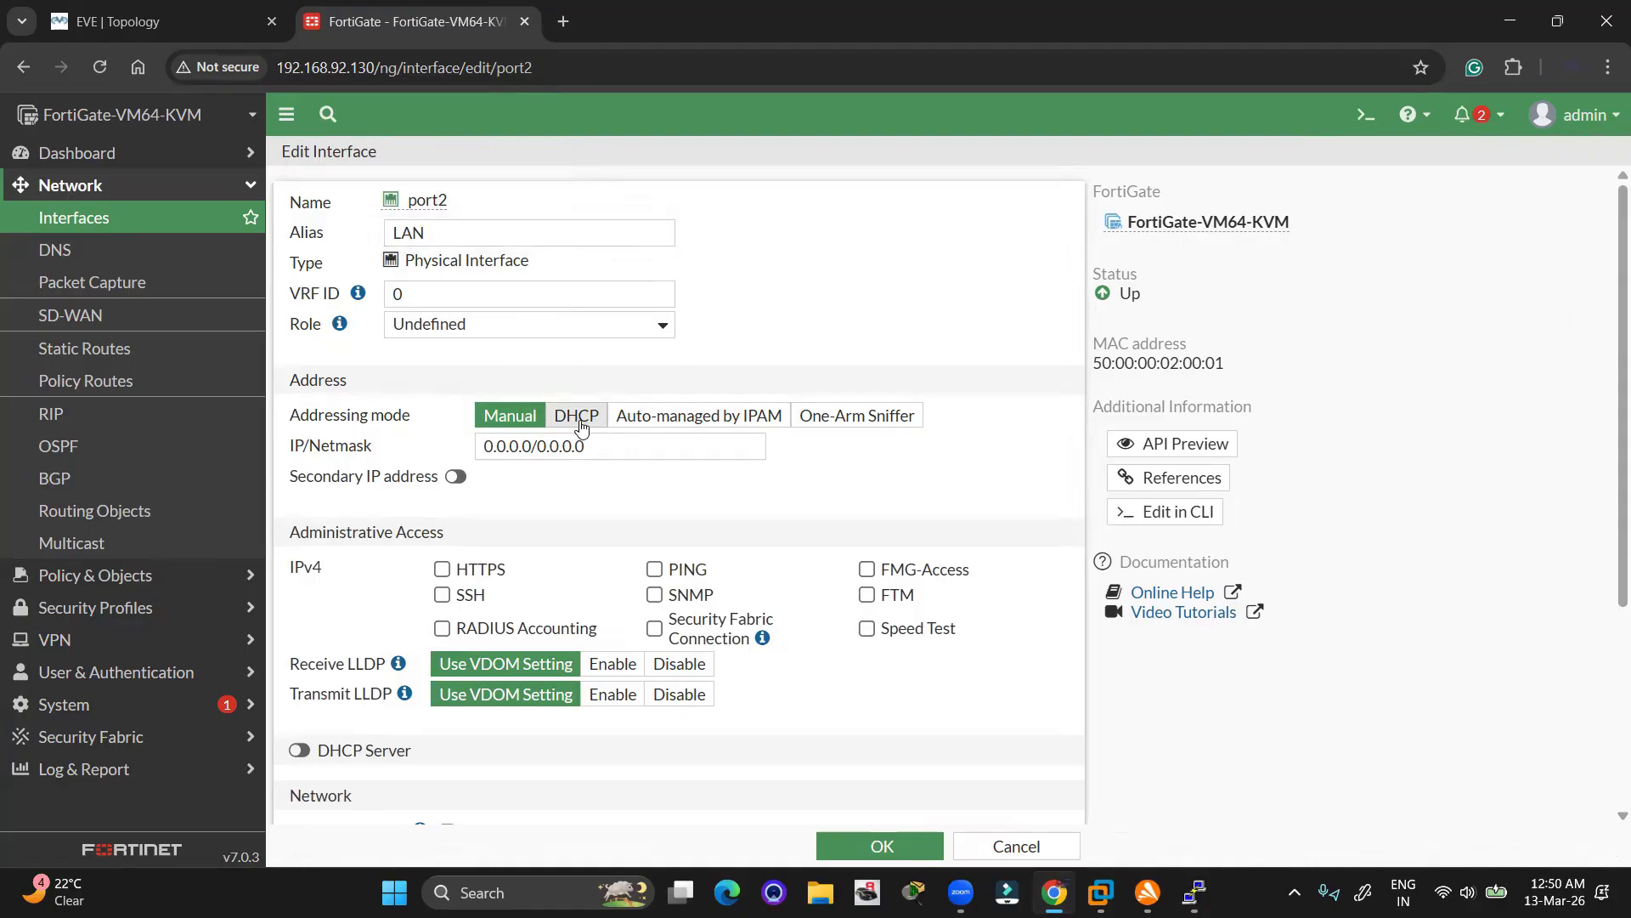
pyautogui.click(598, 445)
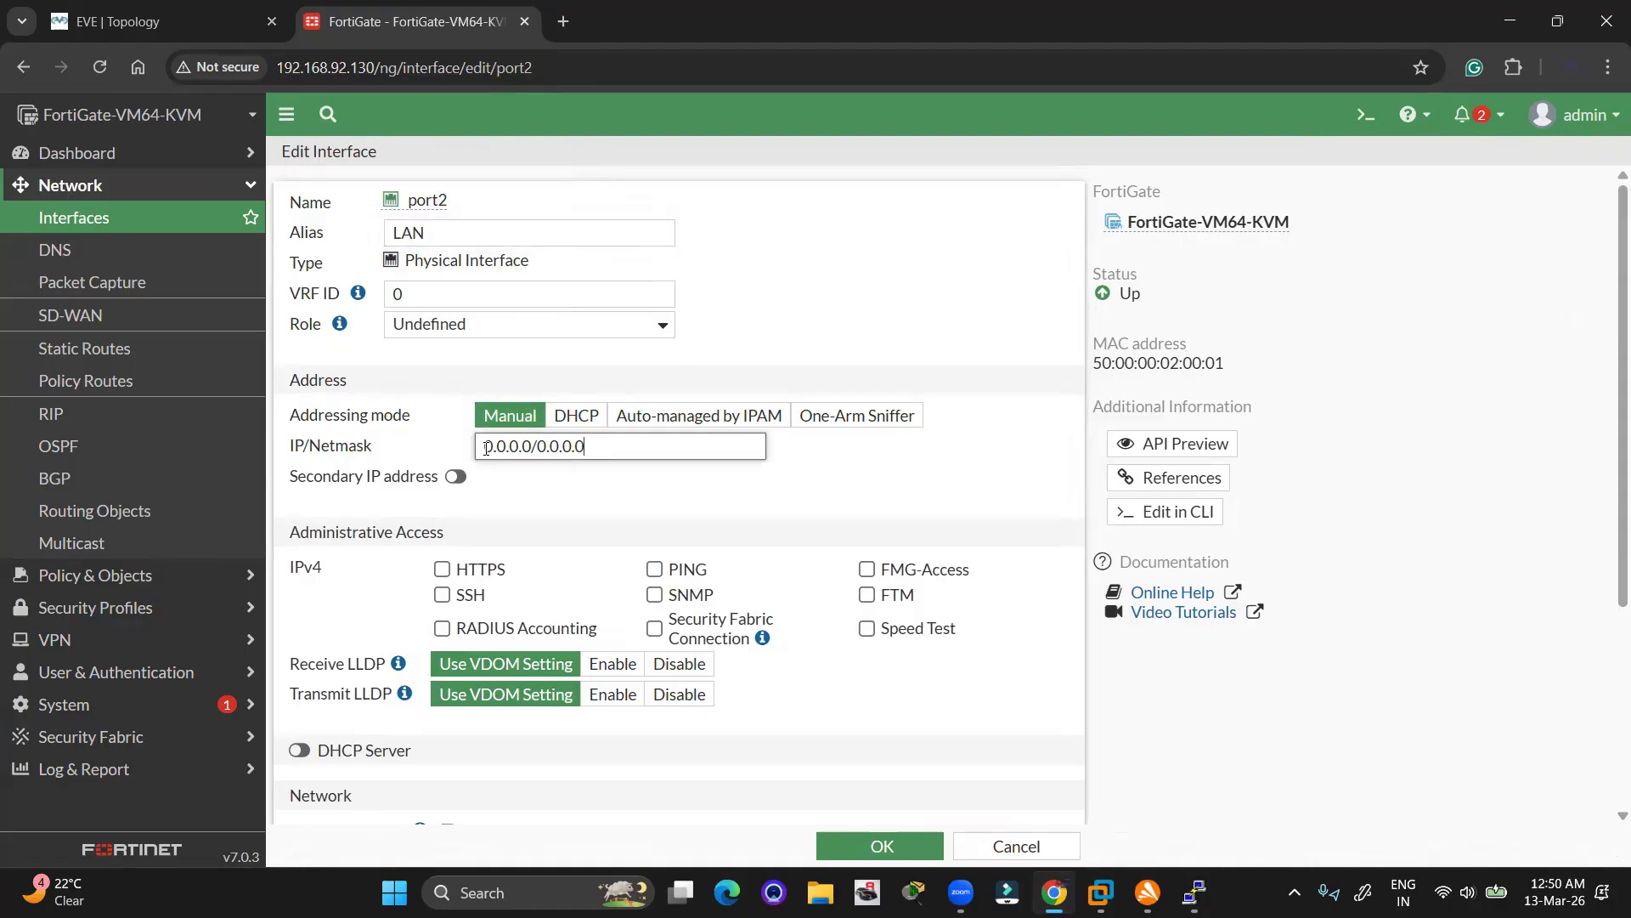
pyautogui.write('192.168.10.1/')
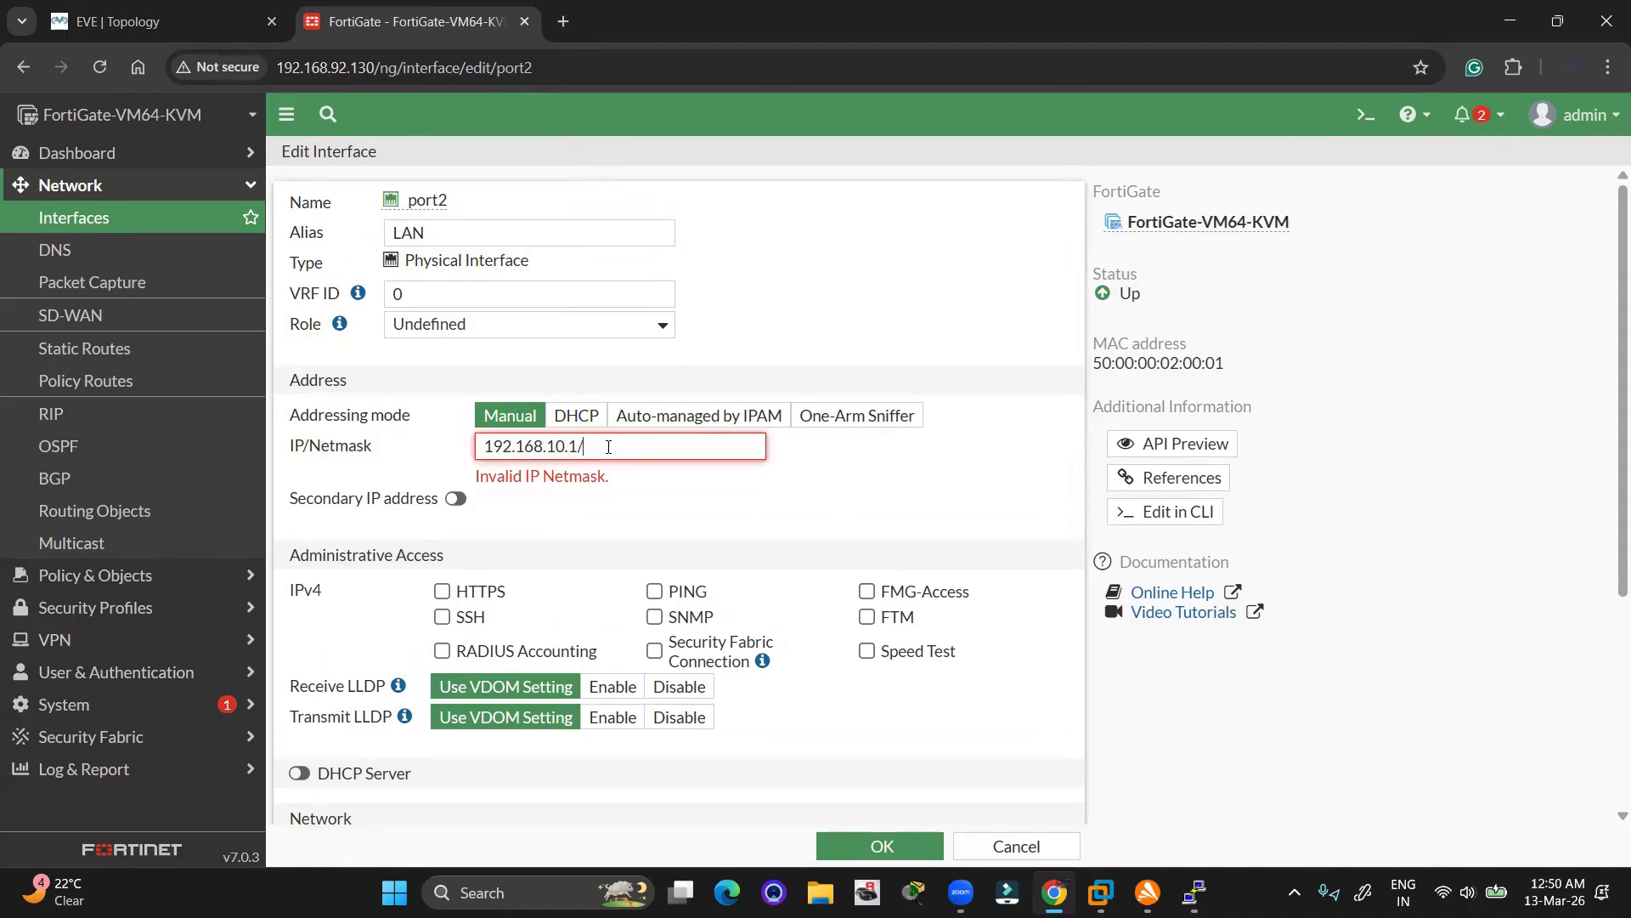
pyautogui.write('24')
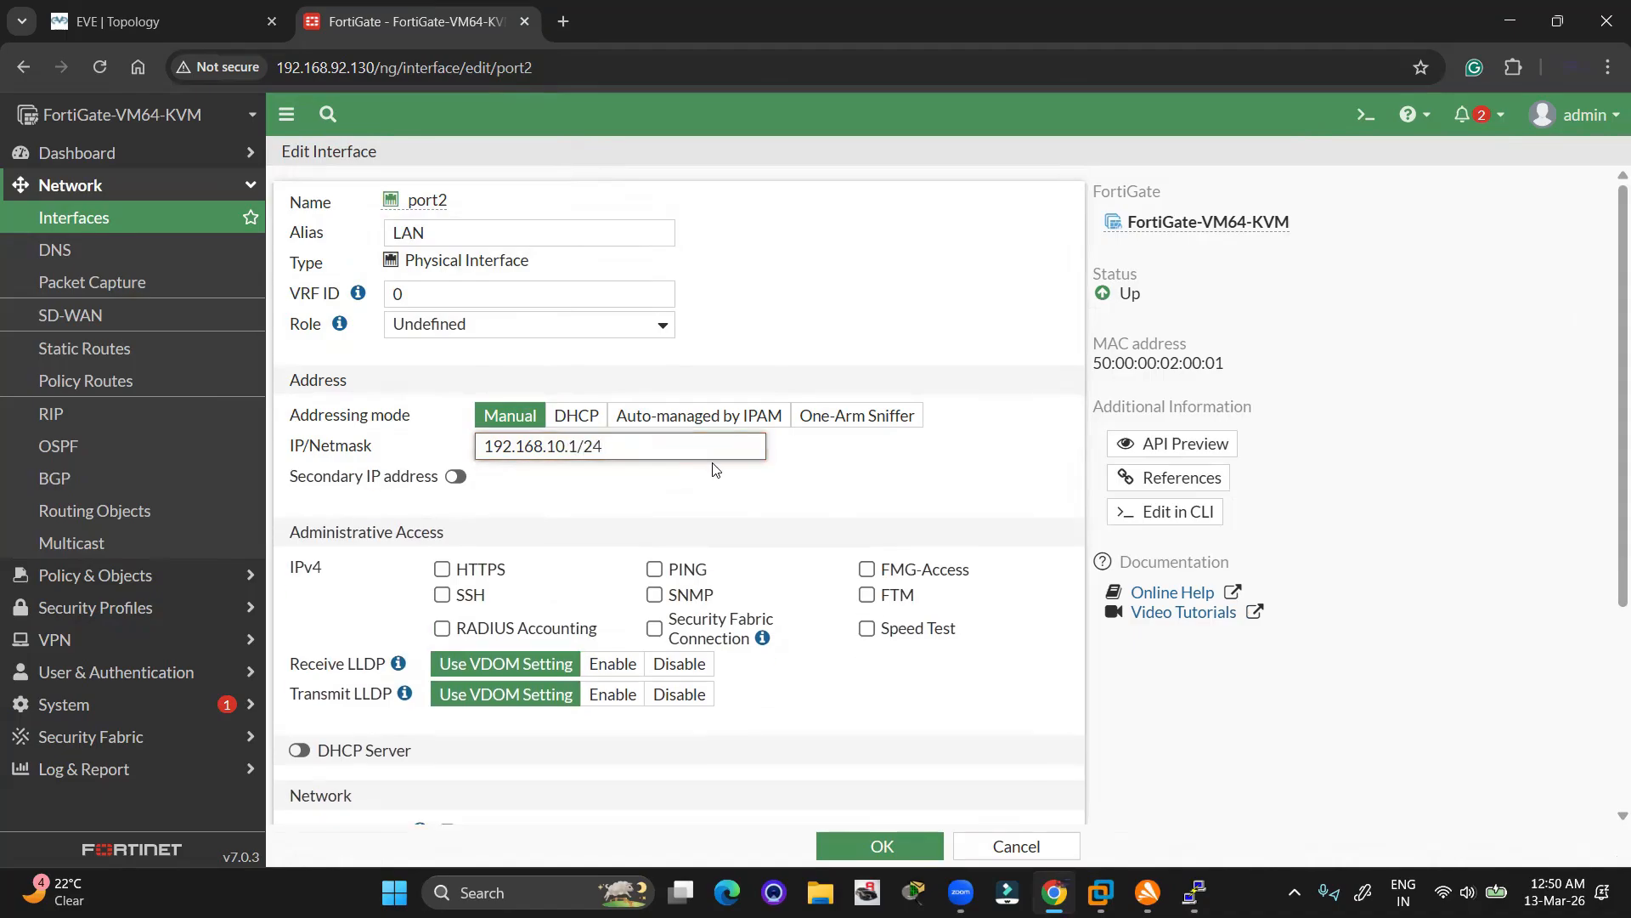
# Allow HTTPS, PING, FMG-Access, SSH, SNMP and FTM on port2 and save the interface
pyautogui.click(442, 569)
pyautogui.click(705, 578)
pyautogui.click(867, 569)
pyautogui.click(442, 595)
pyautogui.click(654, 595)
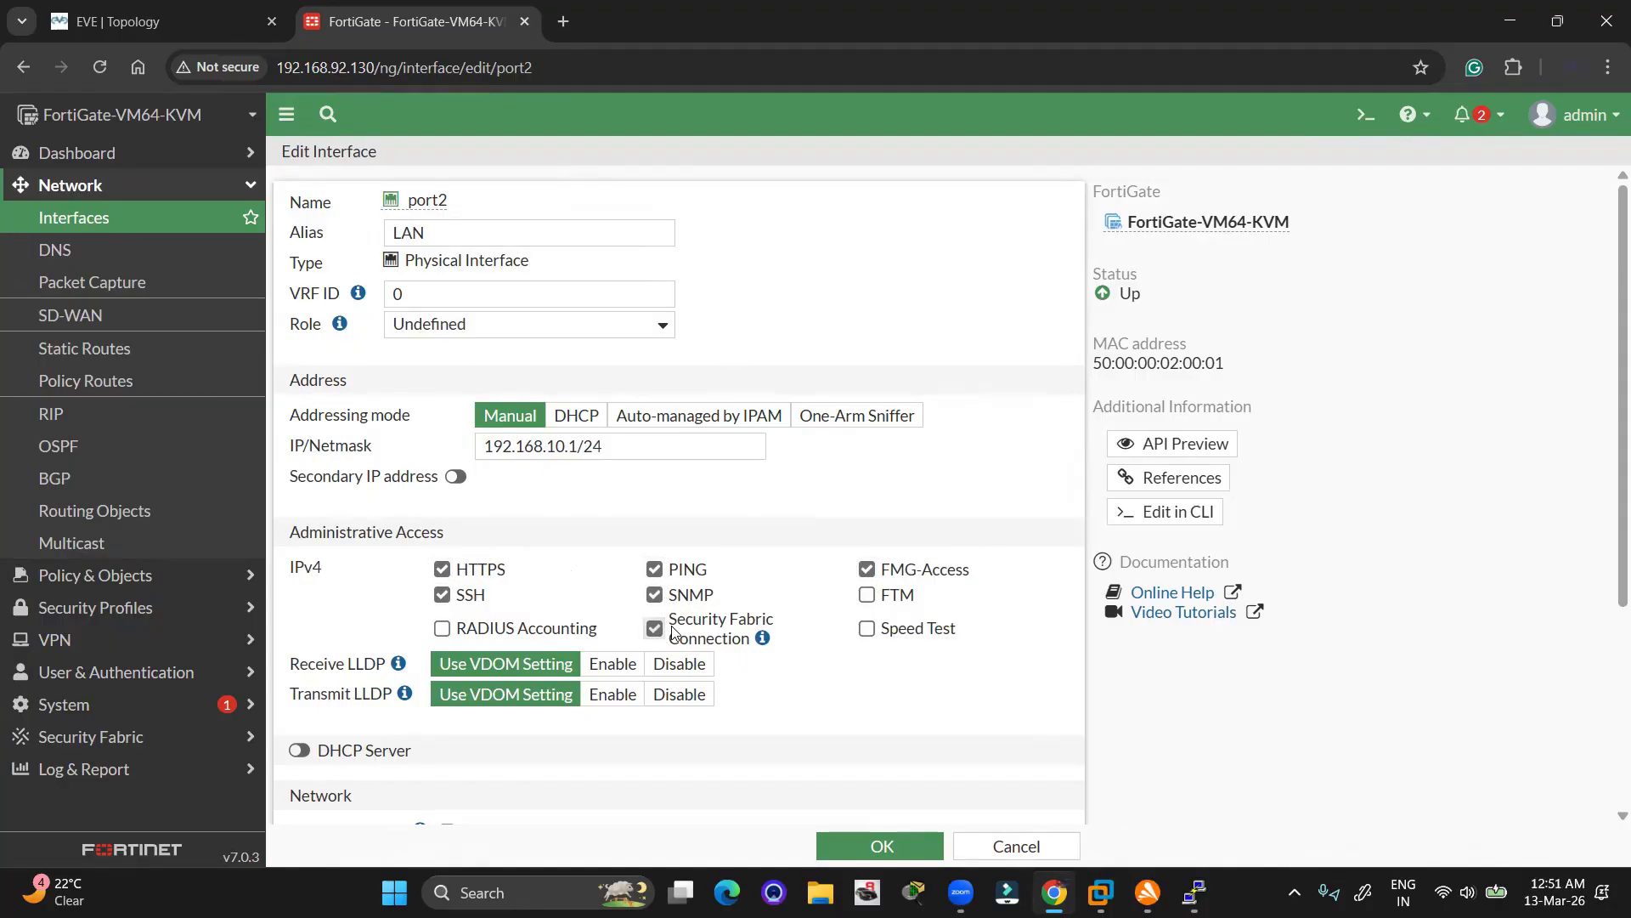
pyautogui.click(866, 595)
pyautogui.scroll(-4, 772, 626)
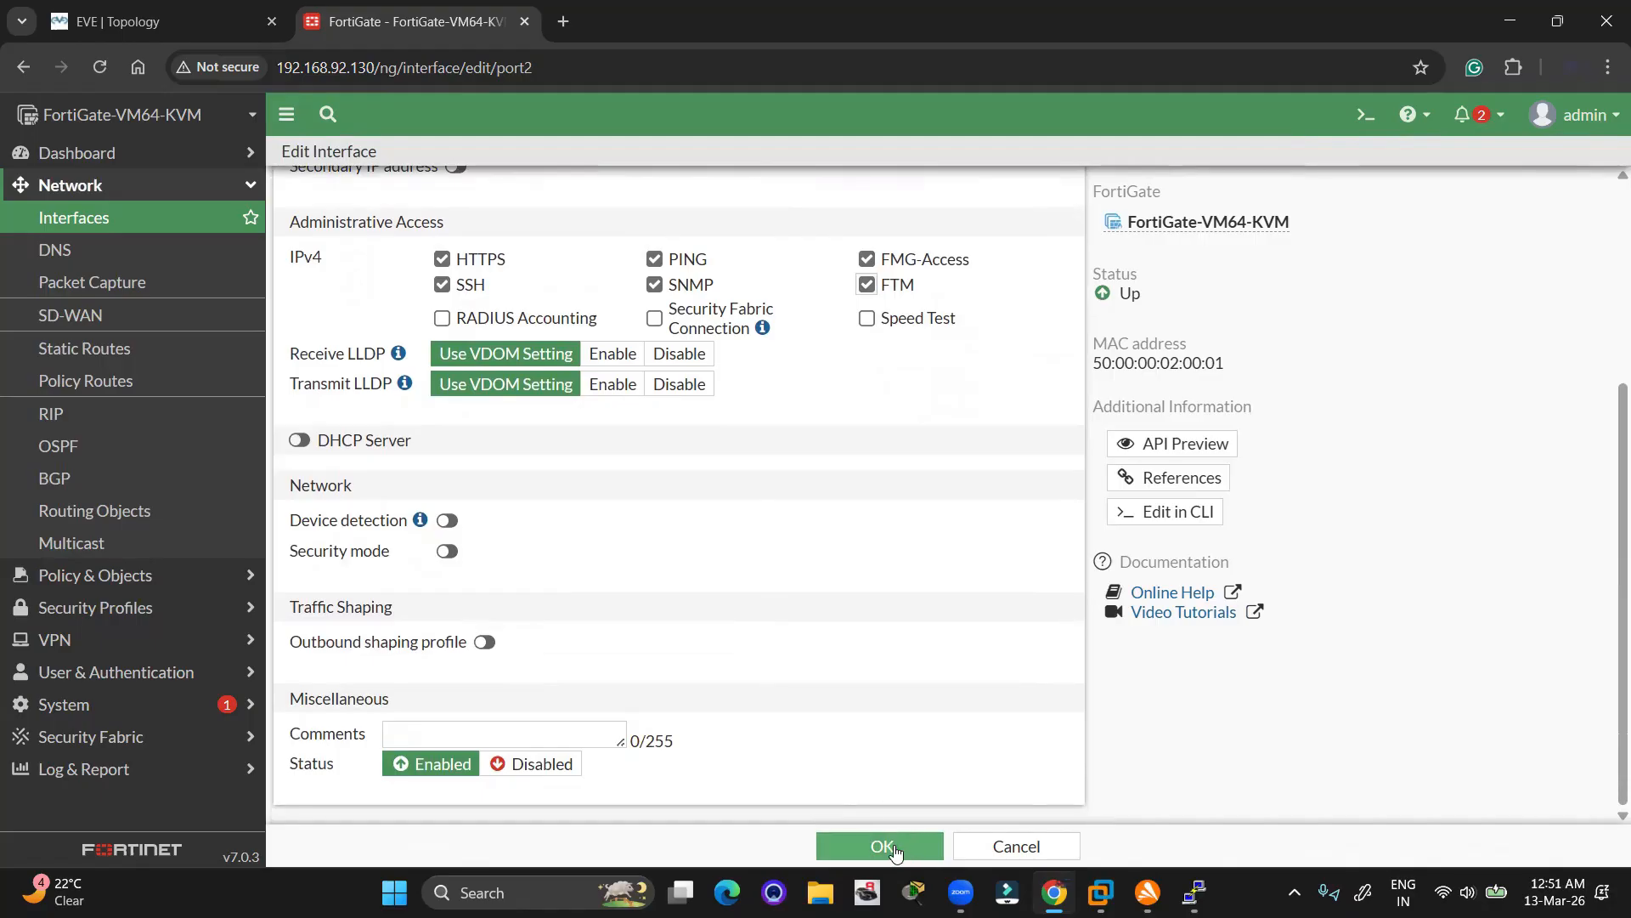
pyautogui.click(894, 847)
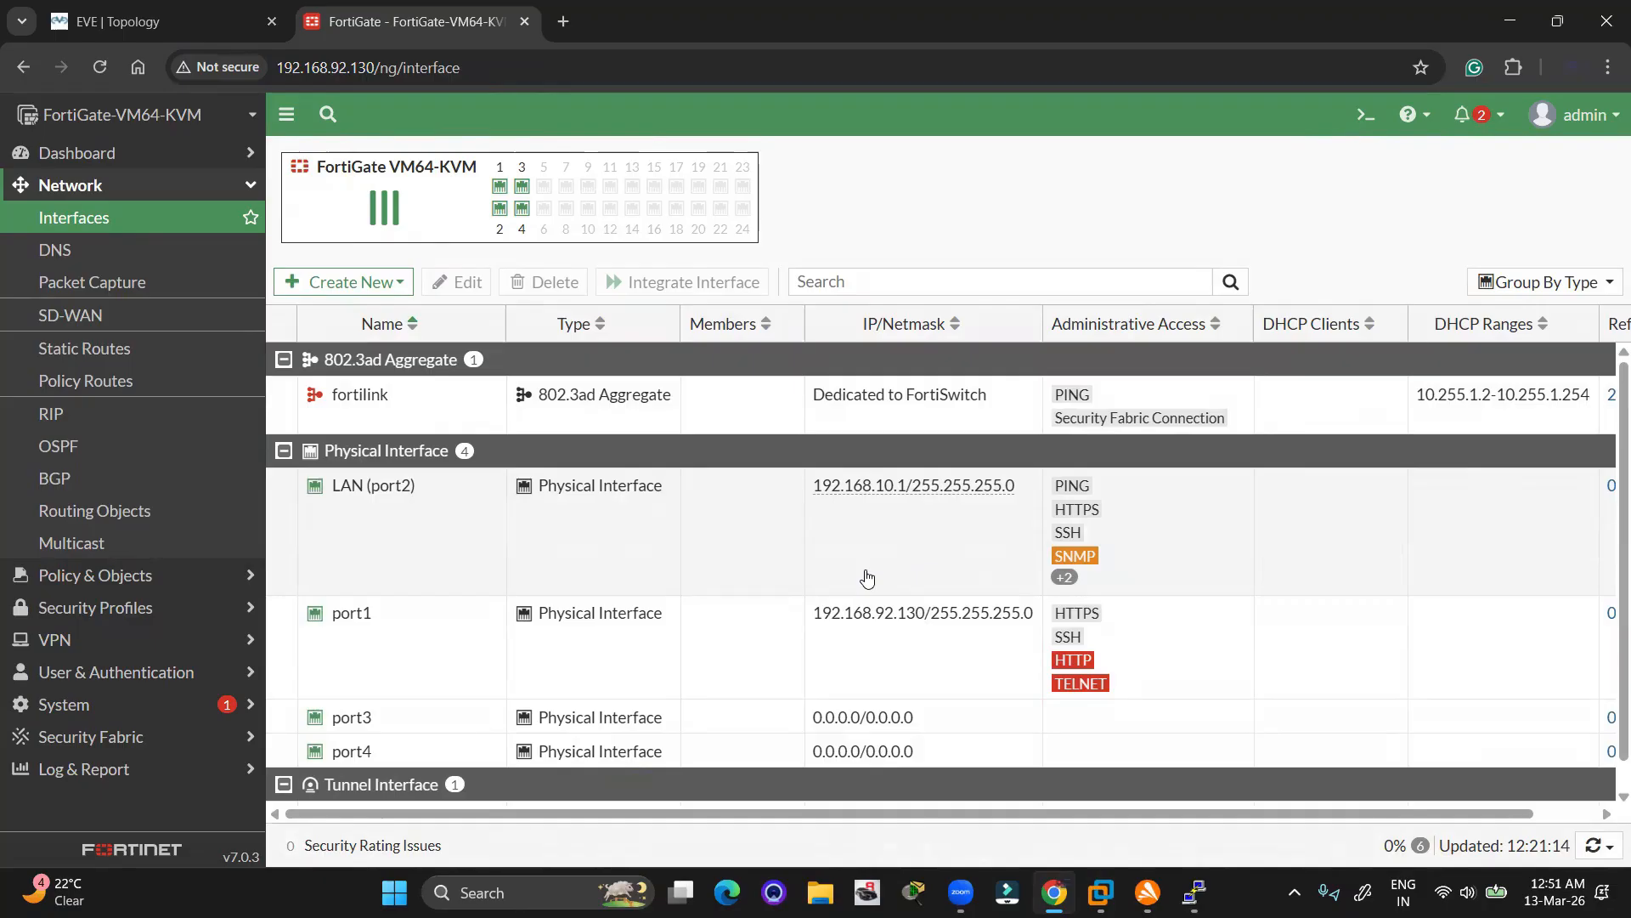
# Open port1's Edit Interface page and give it the alias WAN
pyautogui.rightClick(418, 658)
pyautogui.click(526, 702)
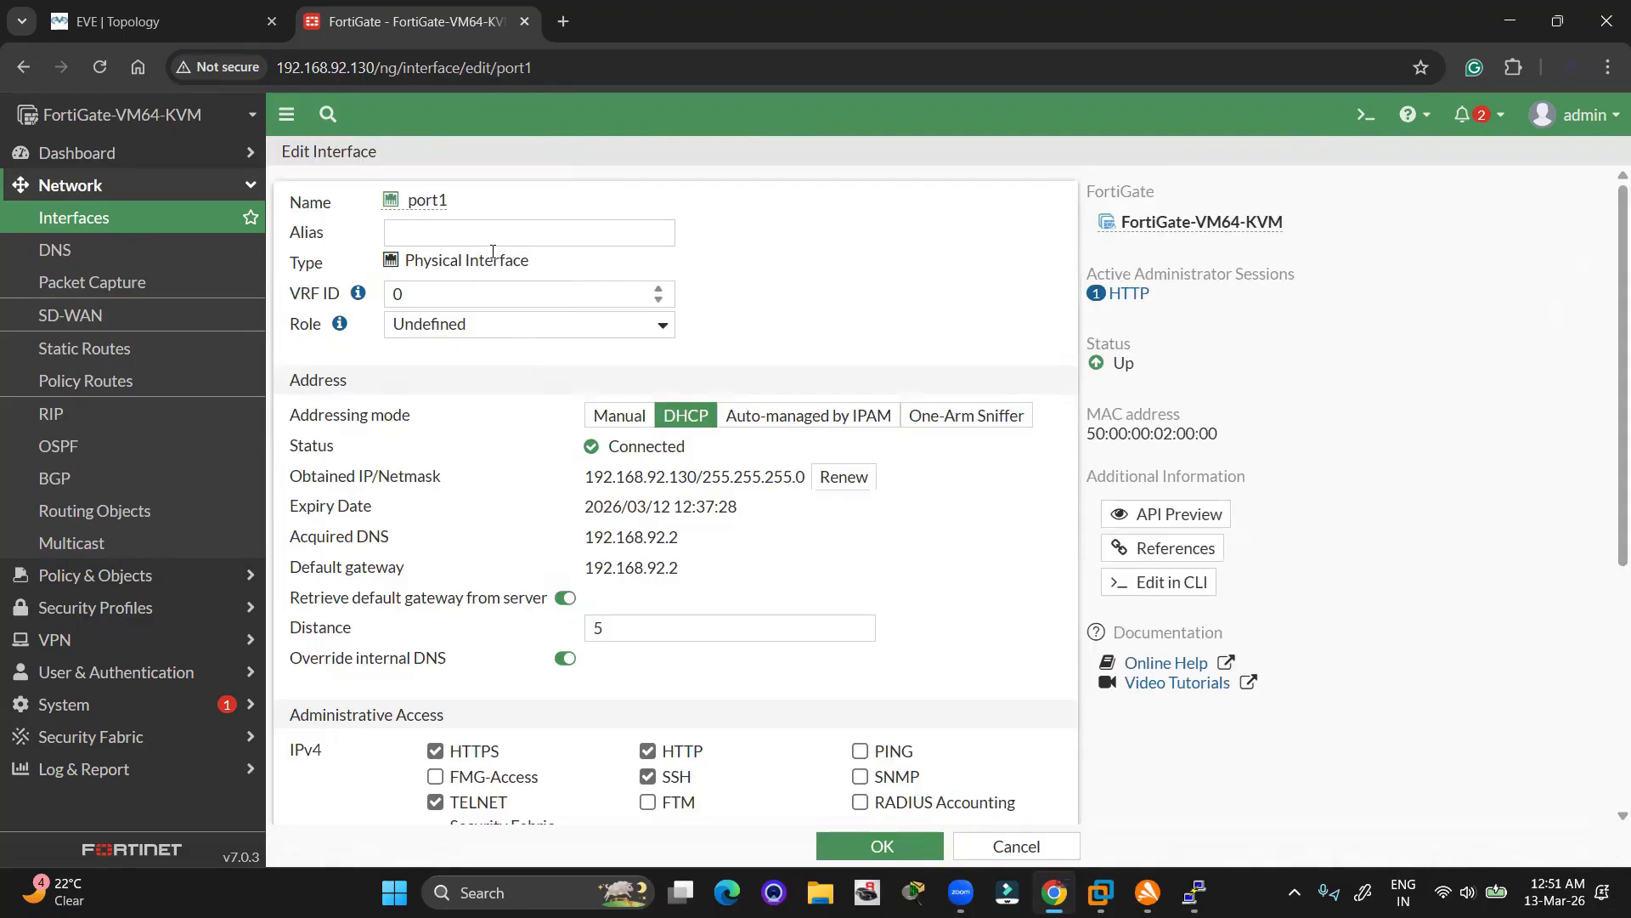
pyautogui.click(476, 234)
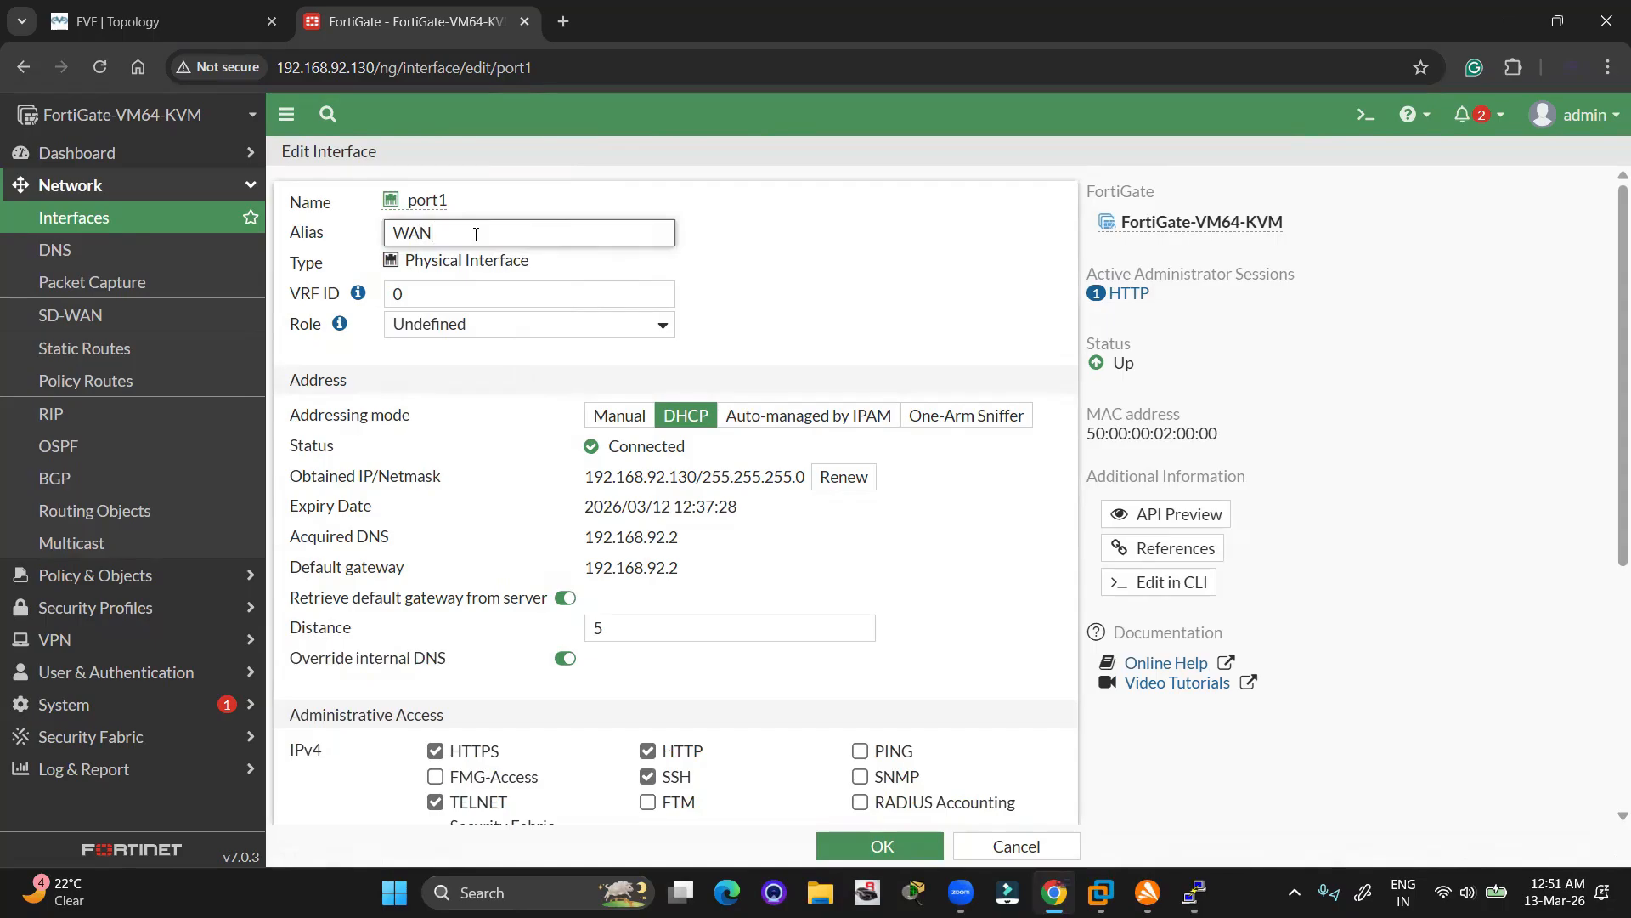
pyautogui.click(885, 307)
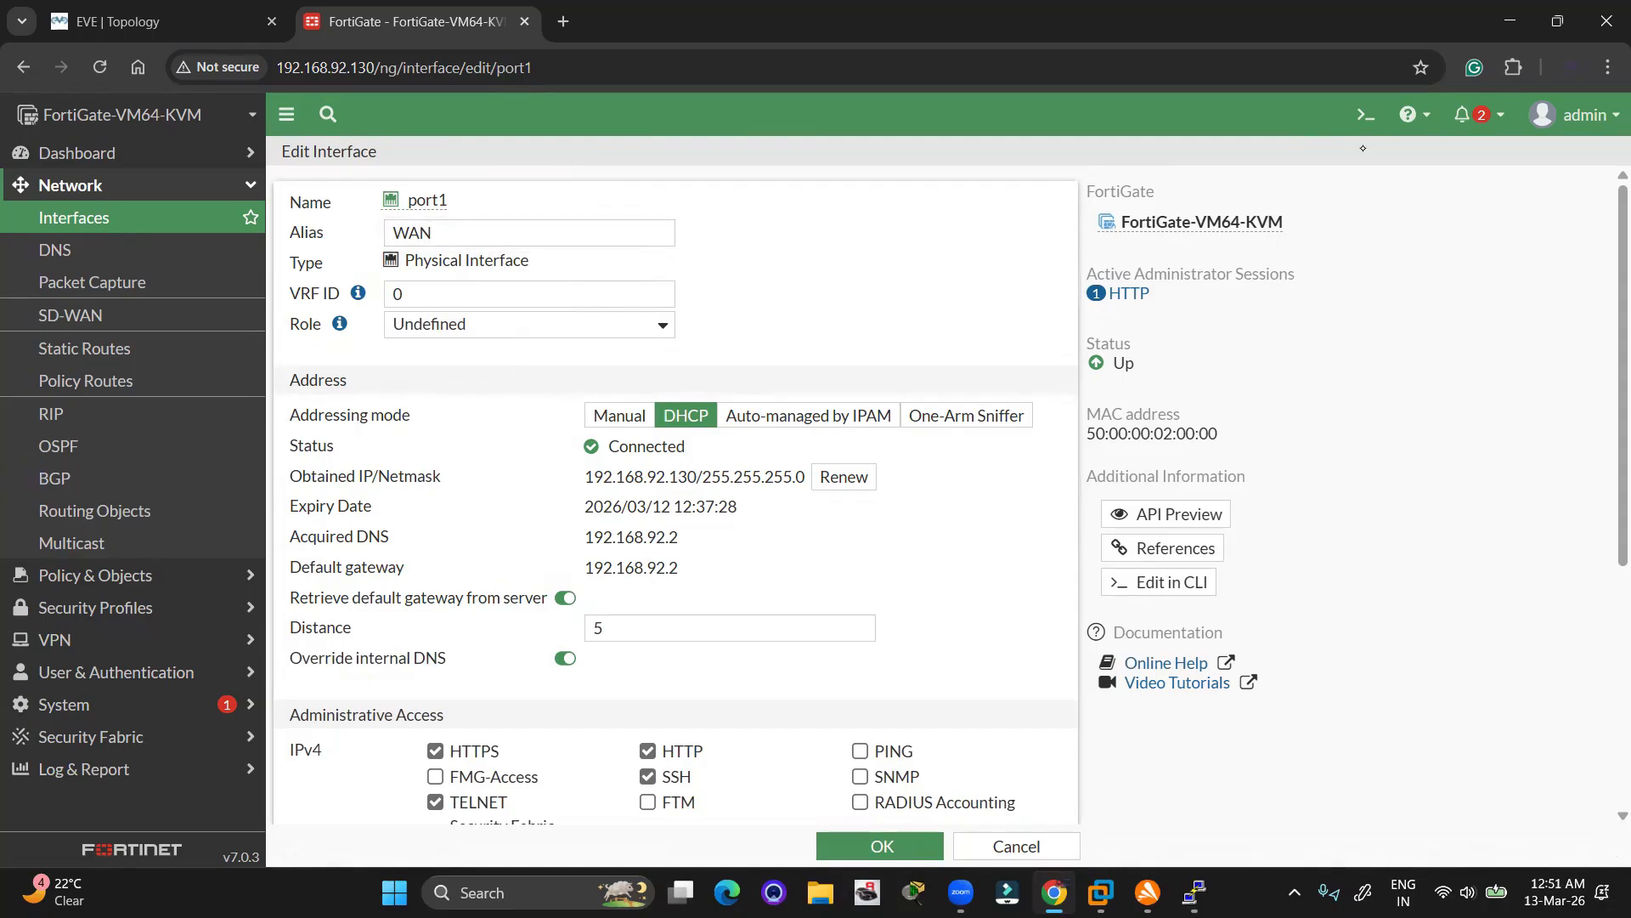
# Highlight port1's DHCP address, acquired DNS and default gateway, then save the interface
pyautogui.moveTo(573, 487)
pyautogui.mouseDown()
pyautogui.moveTo(824, 448)
pyautogui.moveTo(875, 518)
pyautogui.moveTo(599, 588)
pyautogui.moveTo(561, 476)
pyautogui.moveTo(591, 455)
pyautogui.mouseUp()
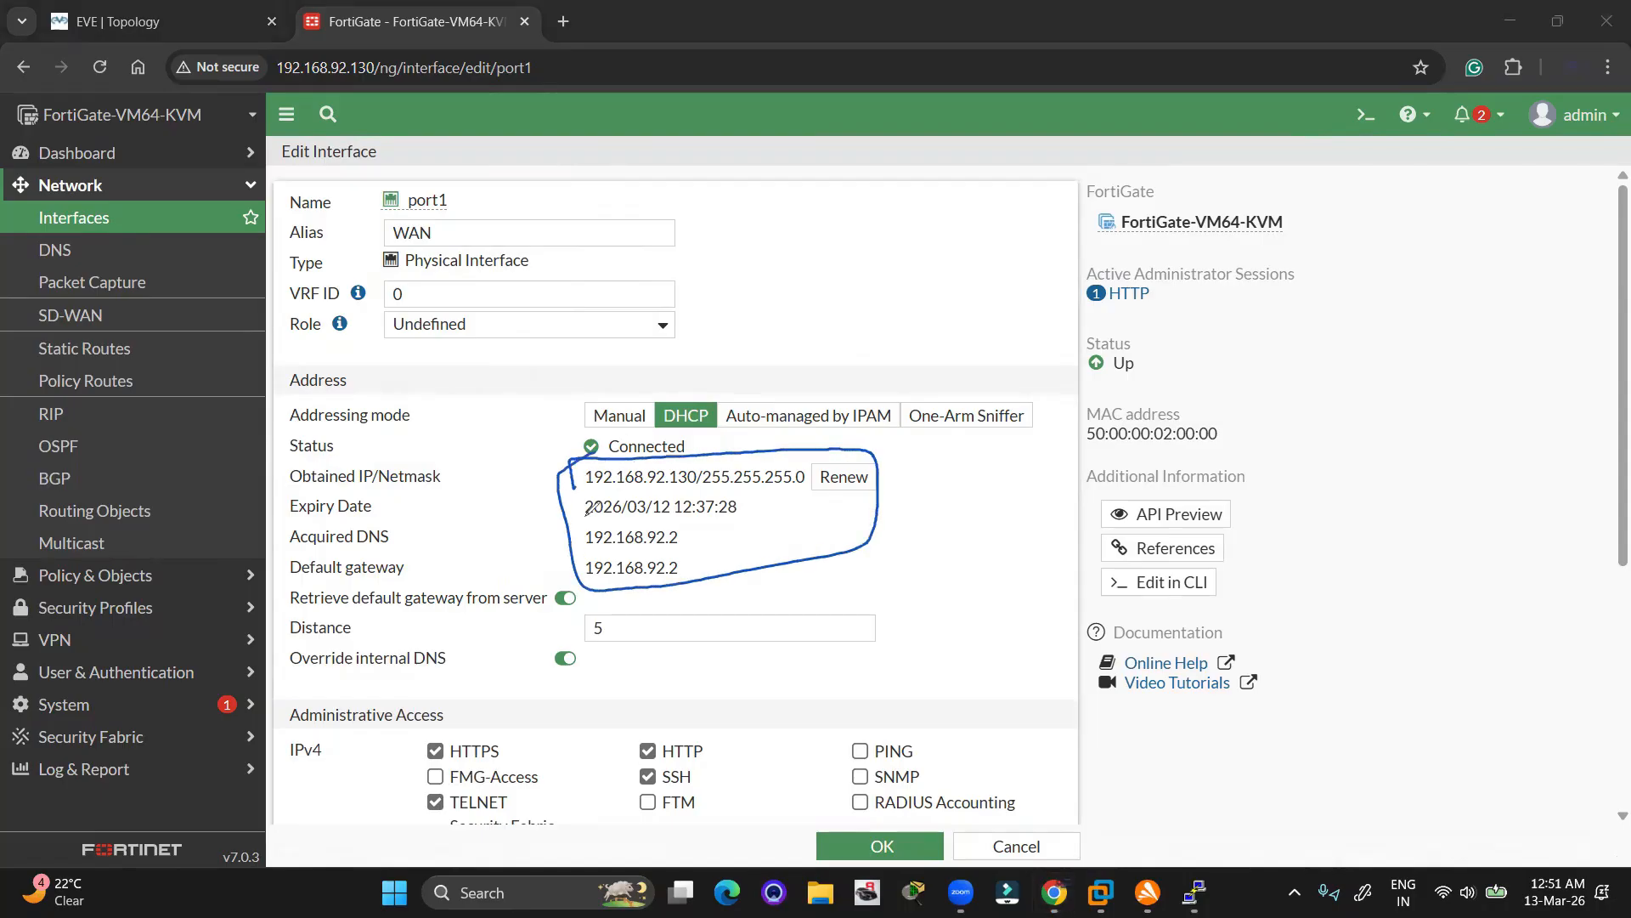
pyautogui.moveTo(297, 559)
pyautogui.mouseDown()
pyautogui.moveTo(339, 535)
pyautogui.moveTo(293, 571)
pyautogui.mouseUp()
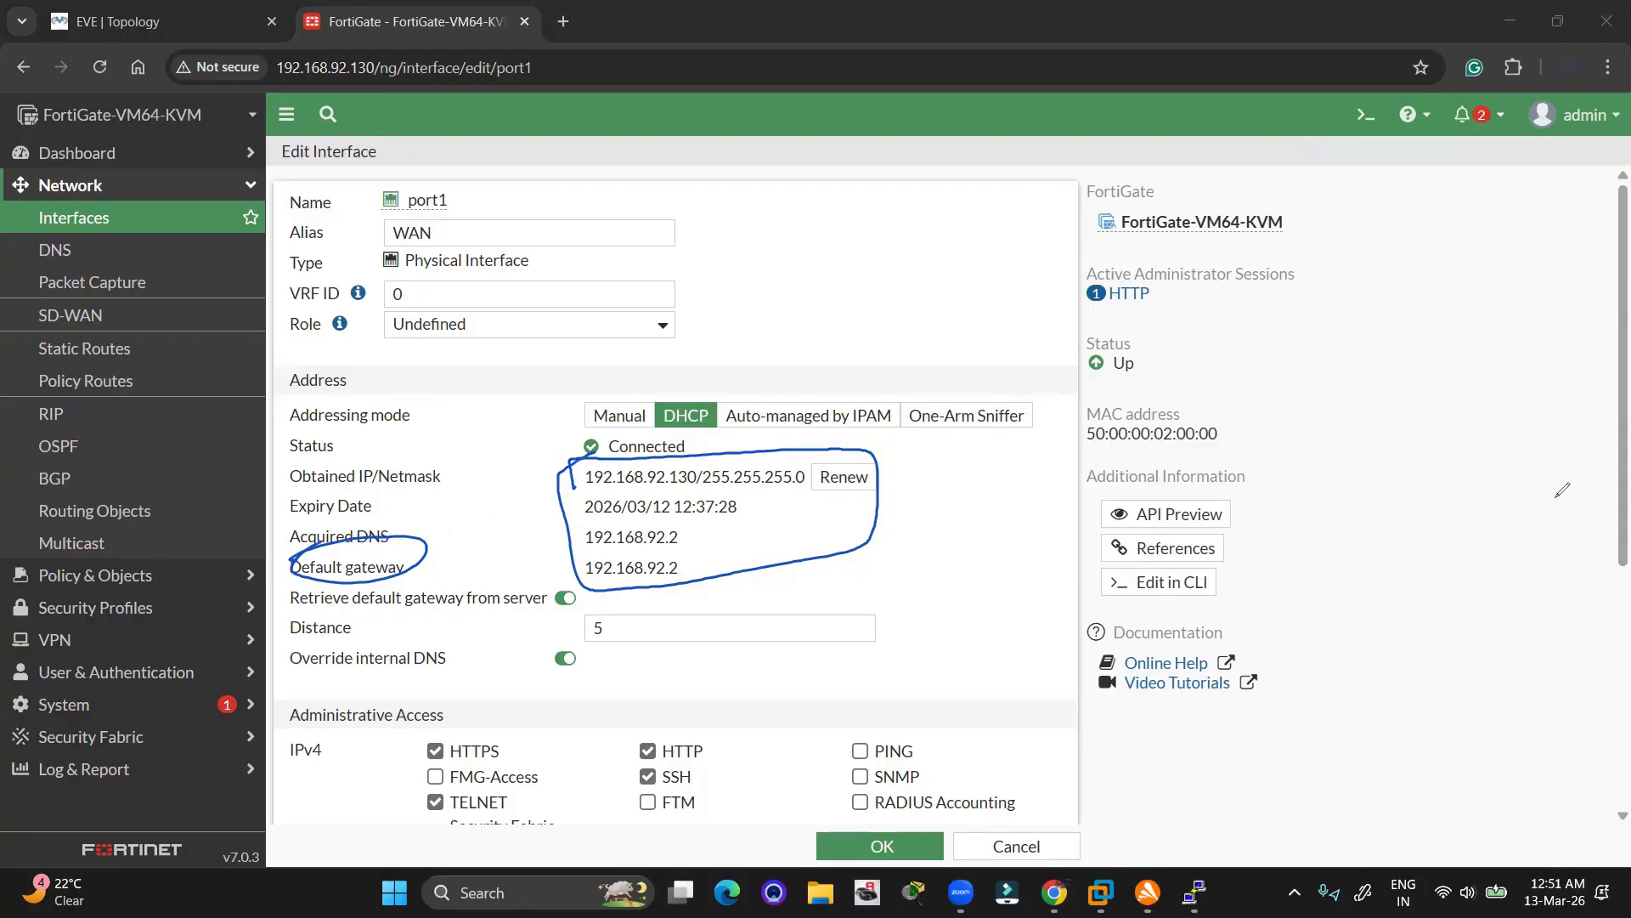
pyautogui.click(1417, 489)
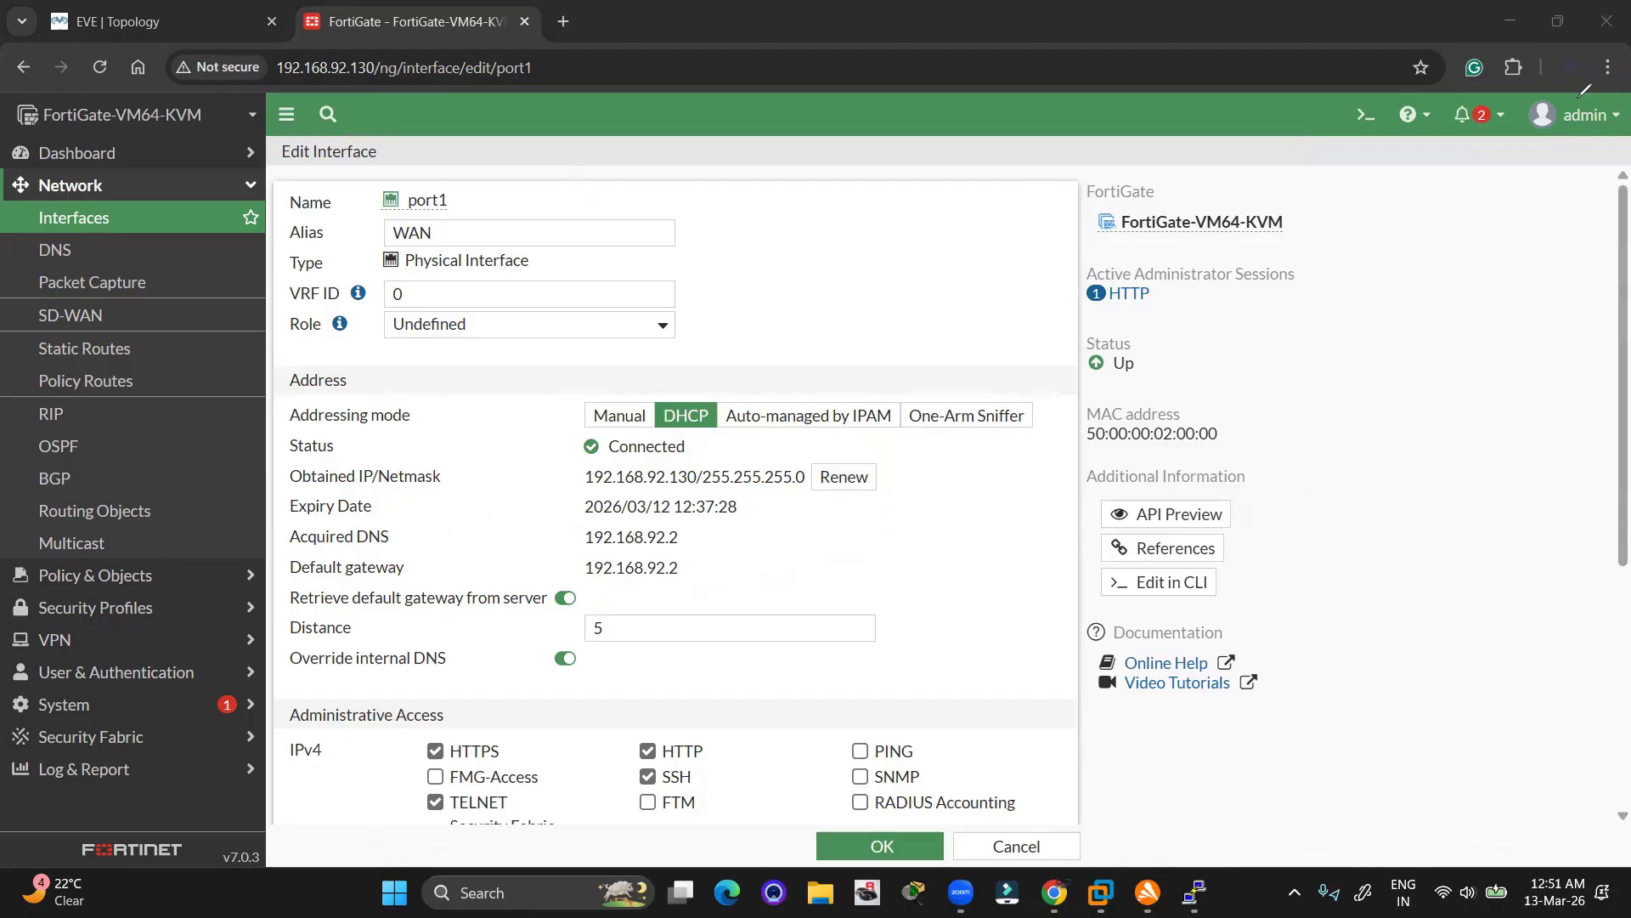
pyautogui.scroll(-1, 832, 572)
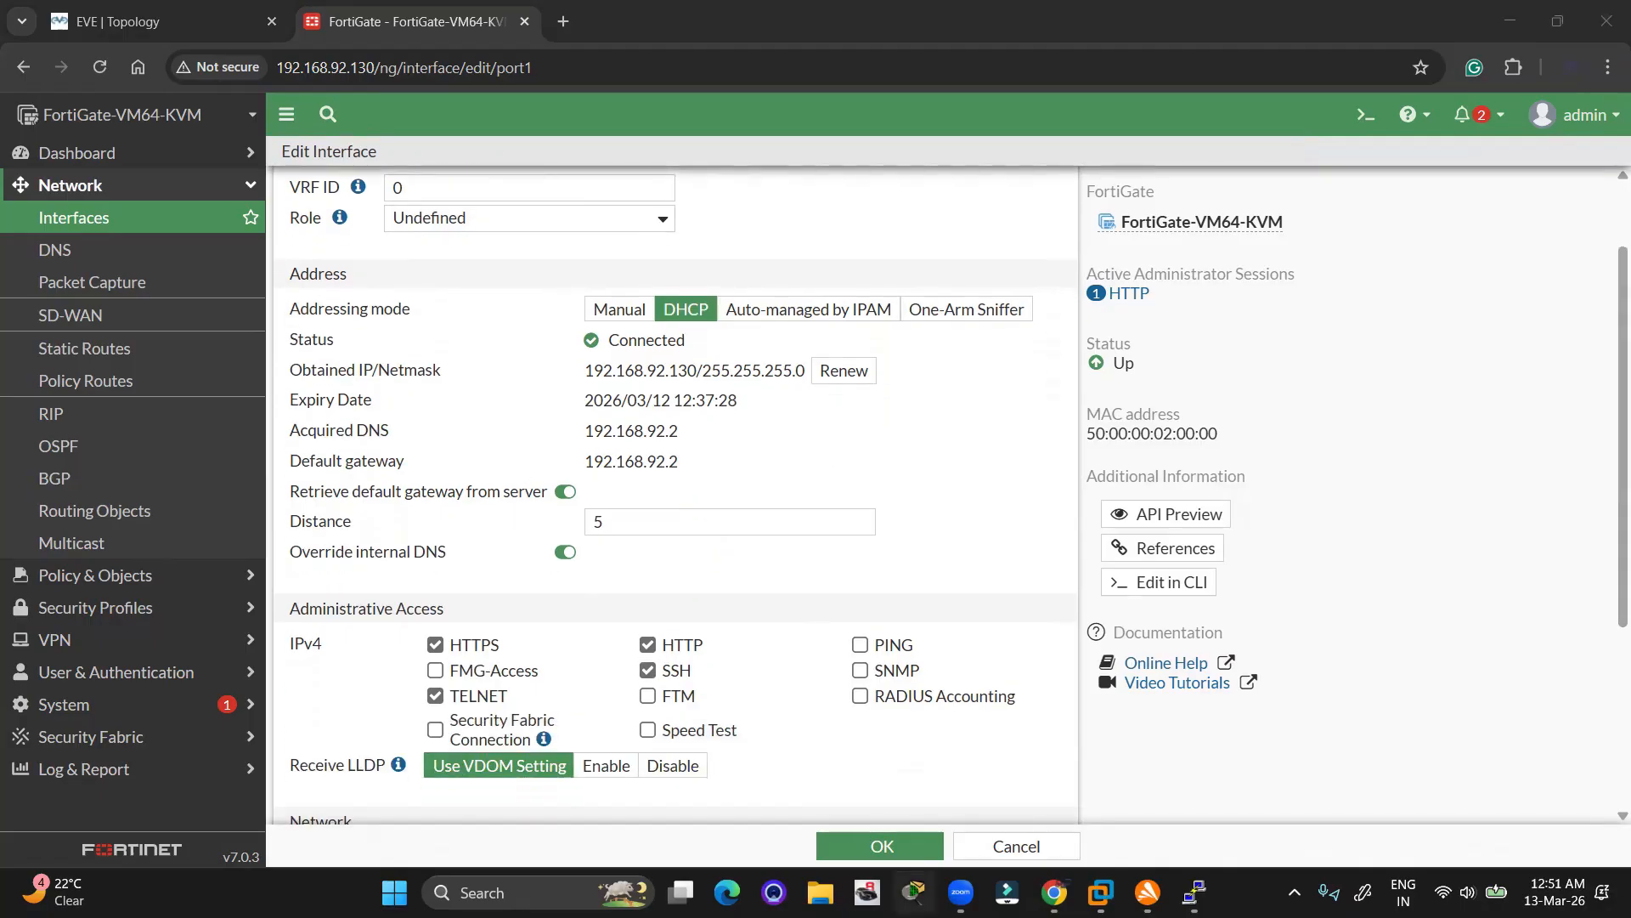
pyautogui.click(880, 846)
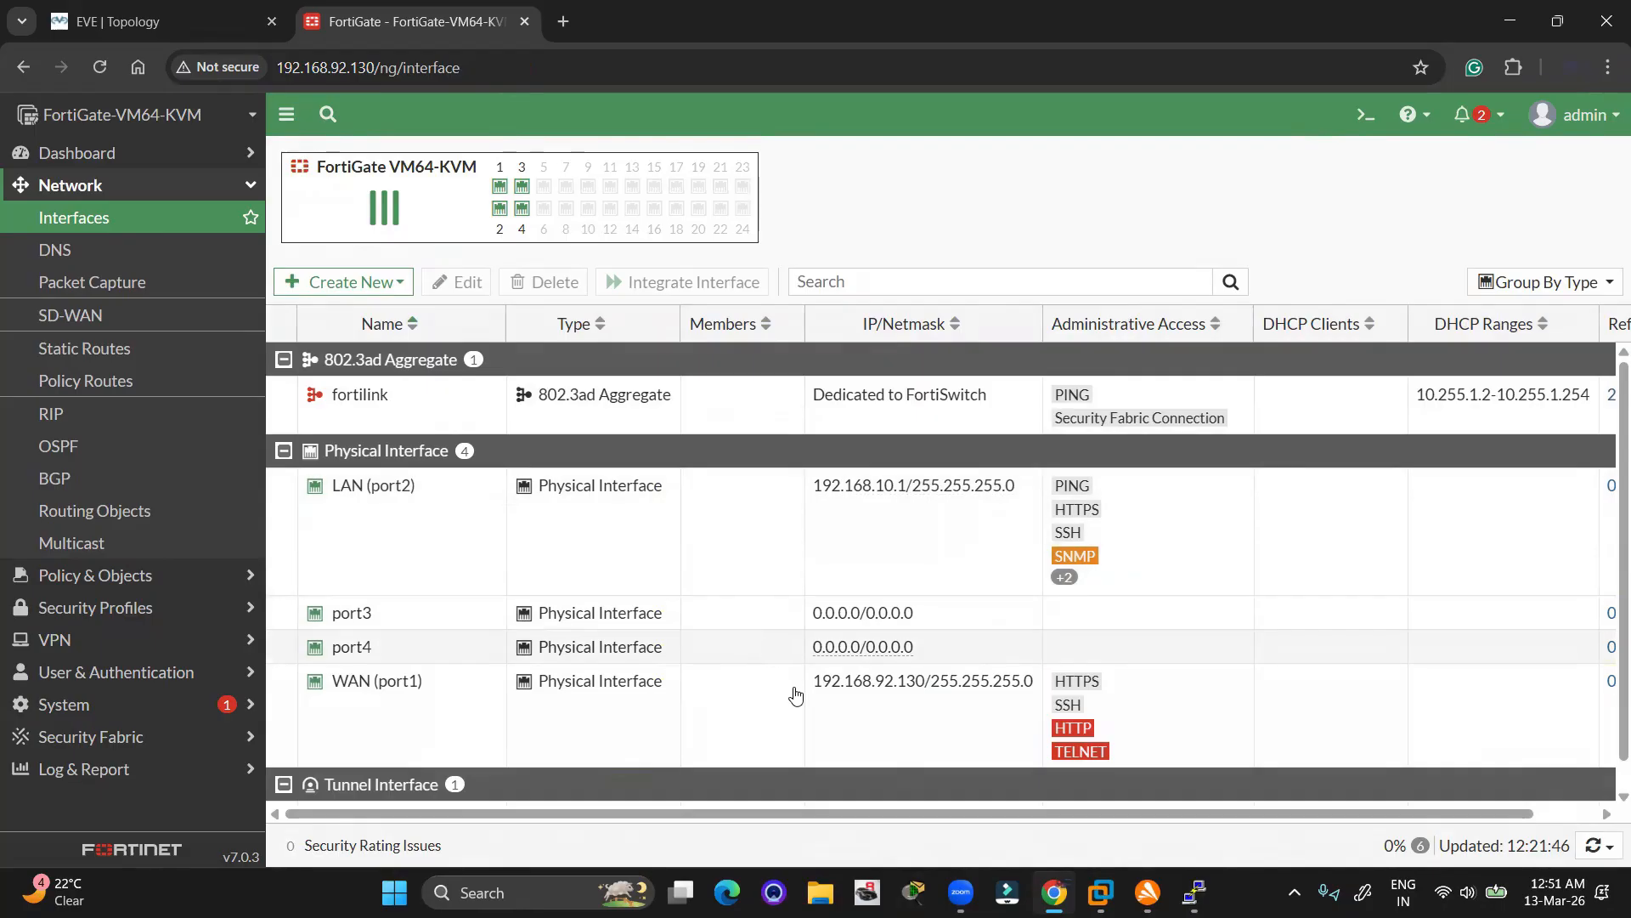
# Open the Win host's console and sign in to Windows 7, then launch the VPC node's telnet console
pyautogui.click(123, 10)
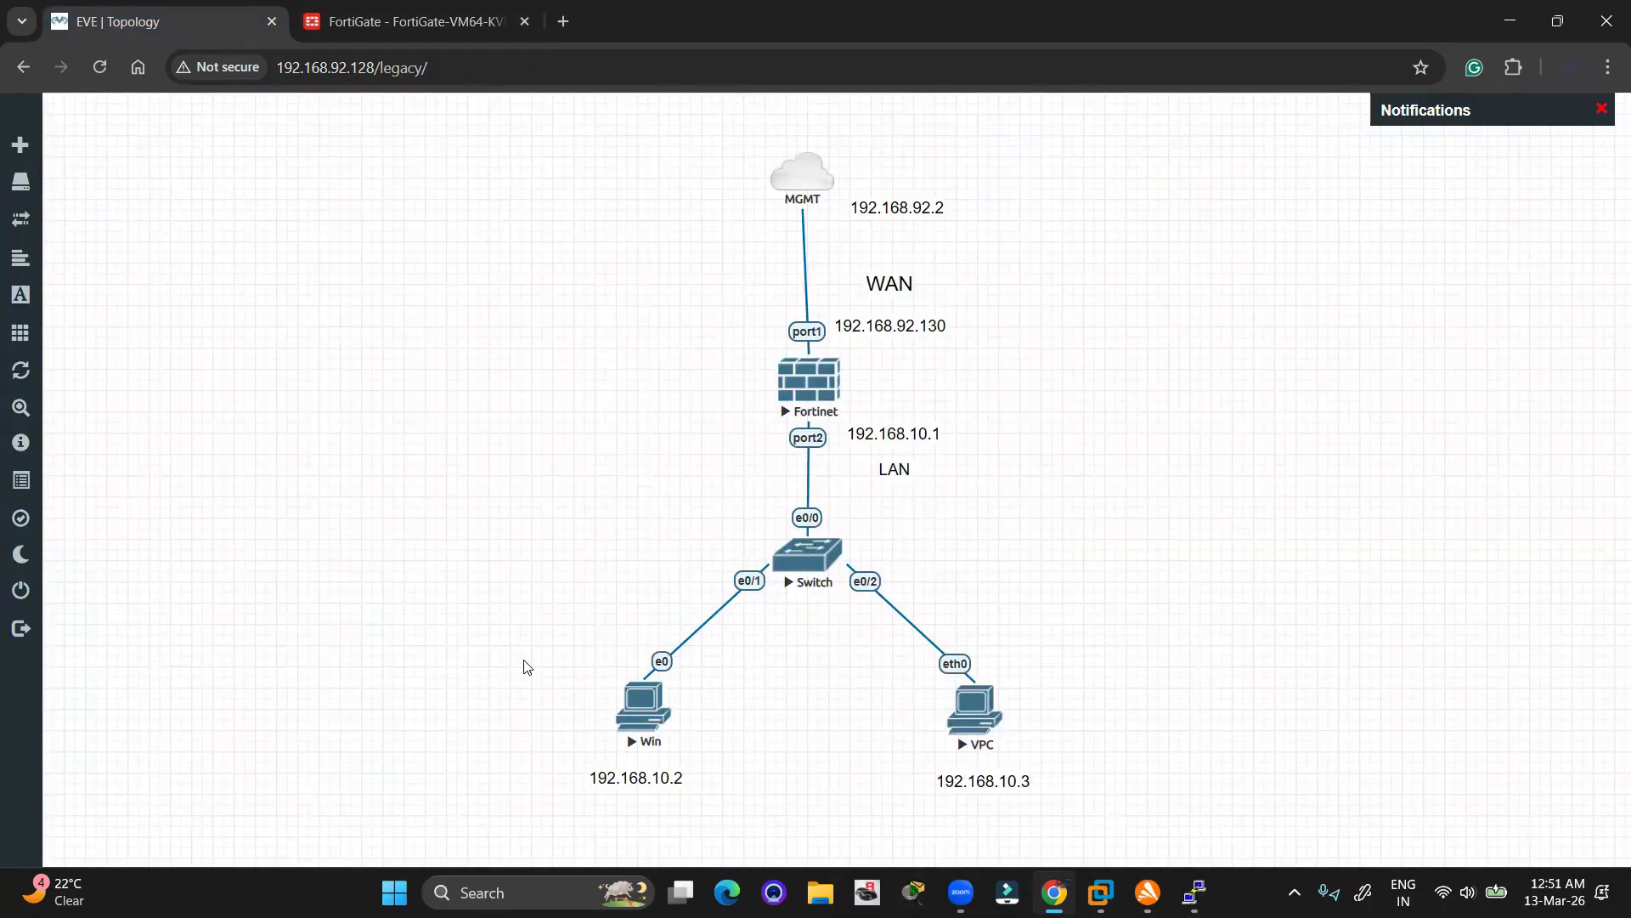
pyautogui.moveTo(524, 661); pyautogui.dragTo(1106, 843)
pyautogui.click(695, 652)
pyautogui.click(646, 705)
pyautogui.click(860, 225)
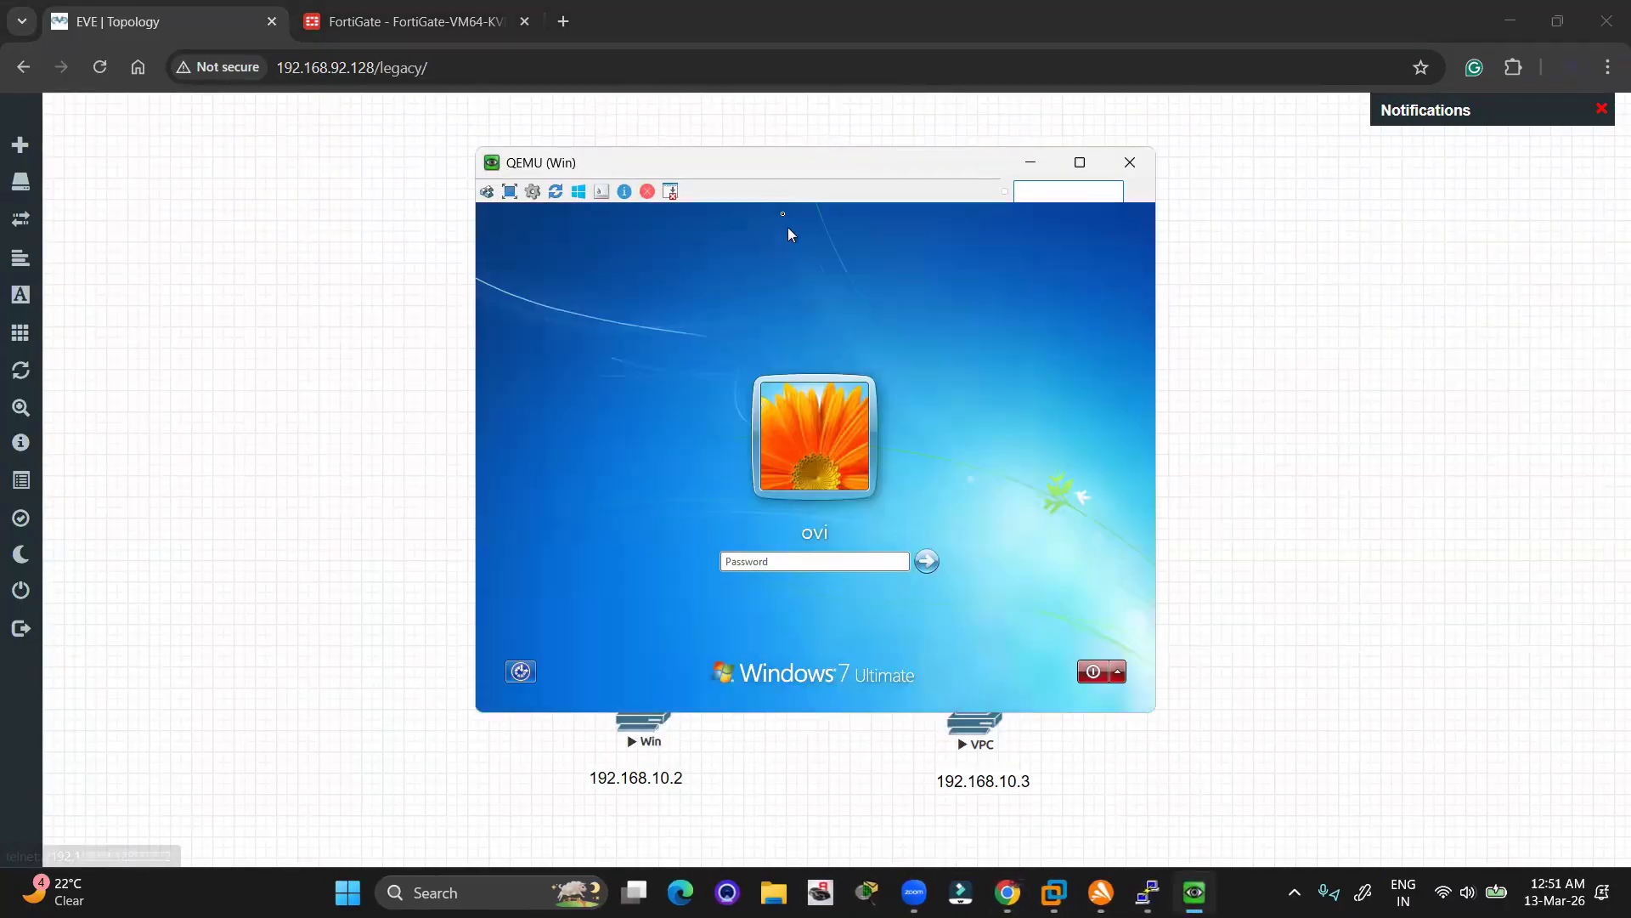
pyautogui.moveTo(767, 168); pyautogui.dragTo(458, 182)
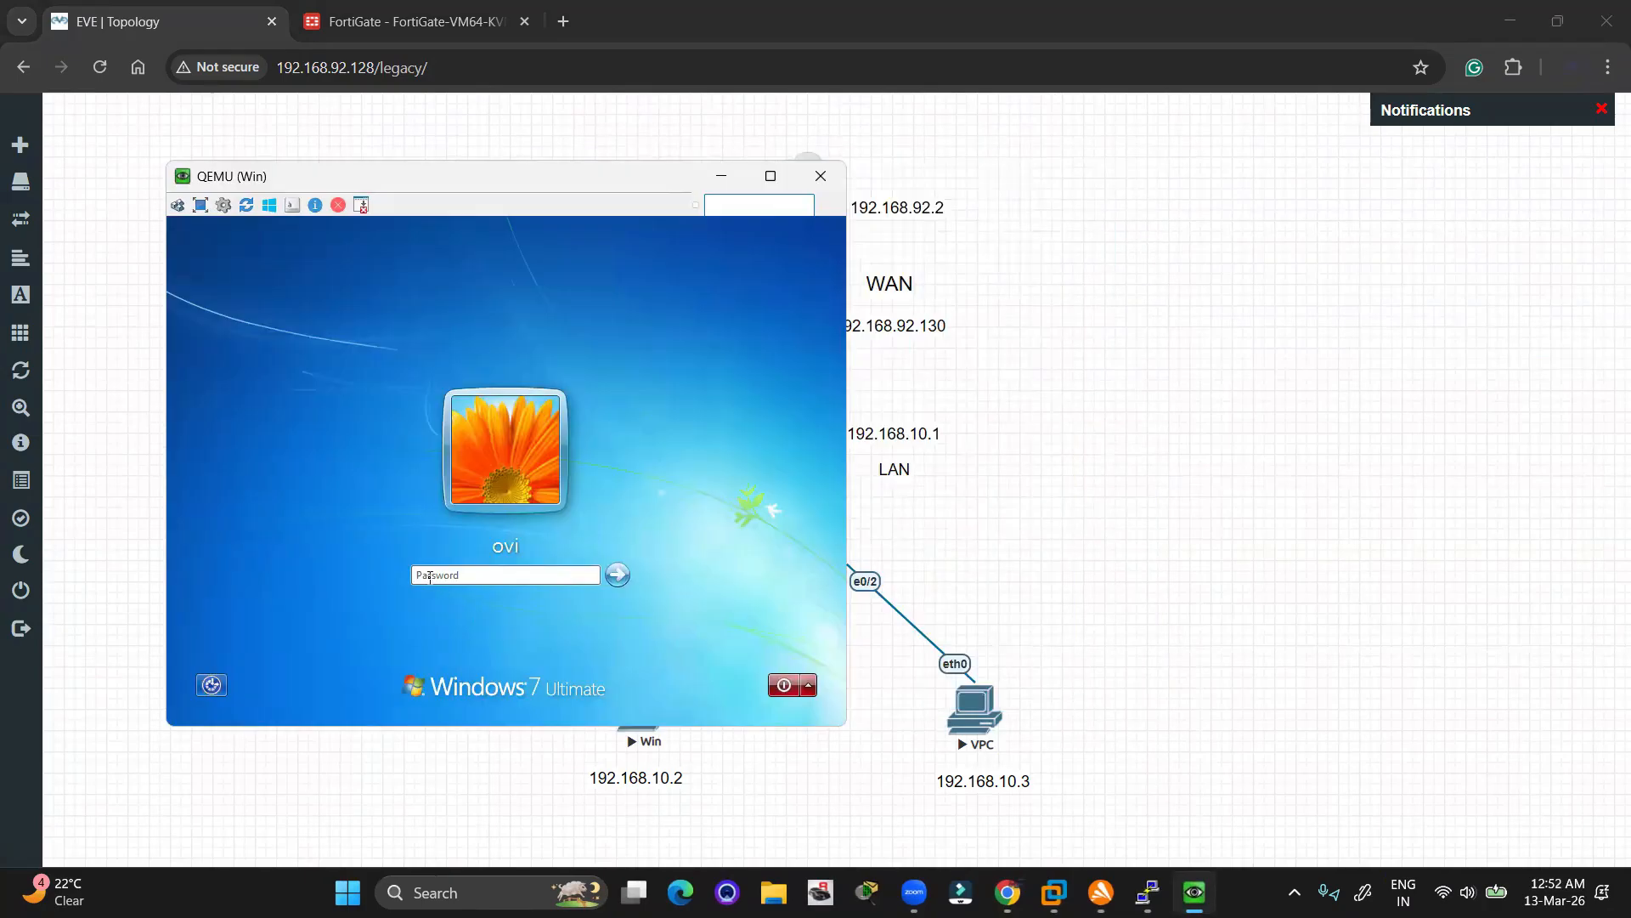
pyautogui.press('Return')
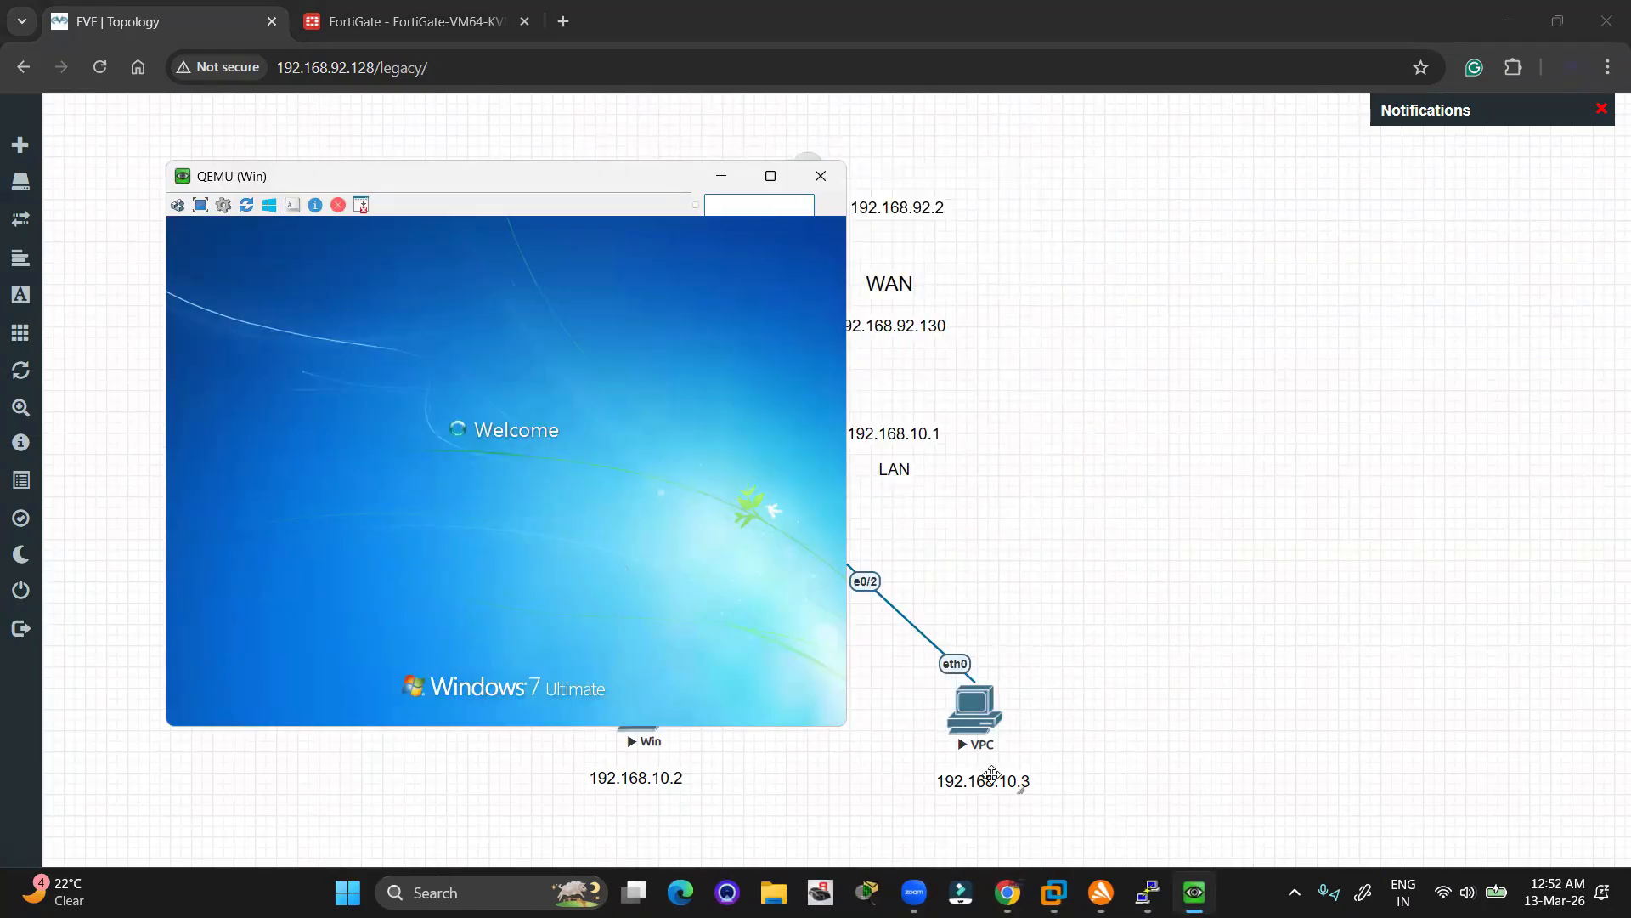
pyautogui.click(976, 710)
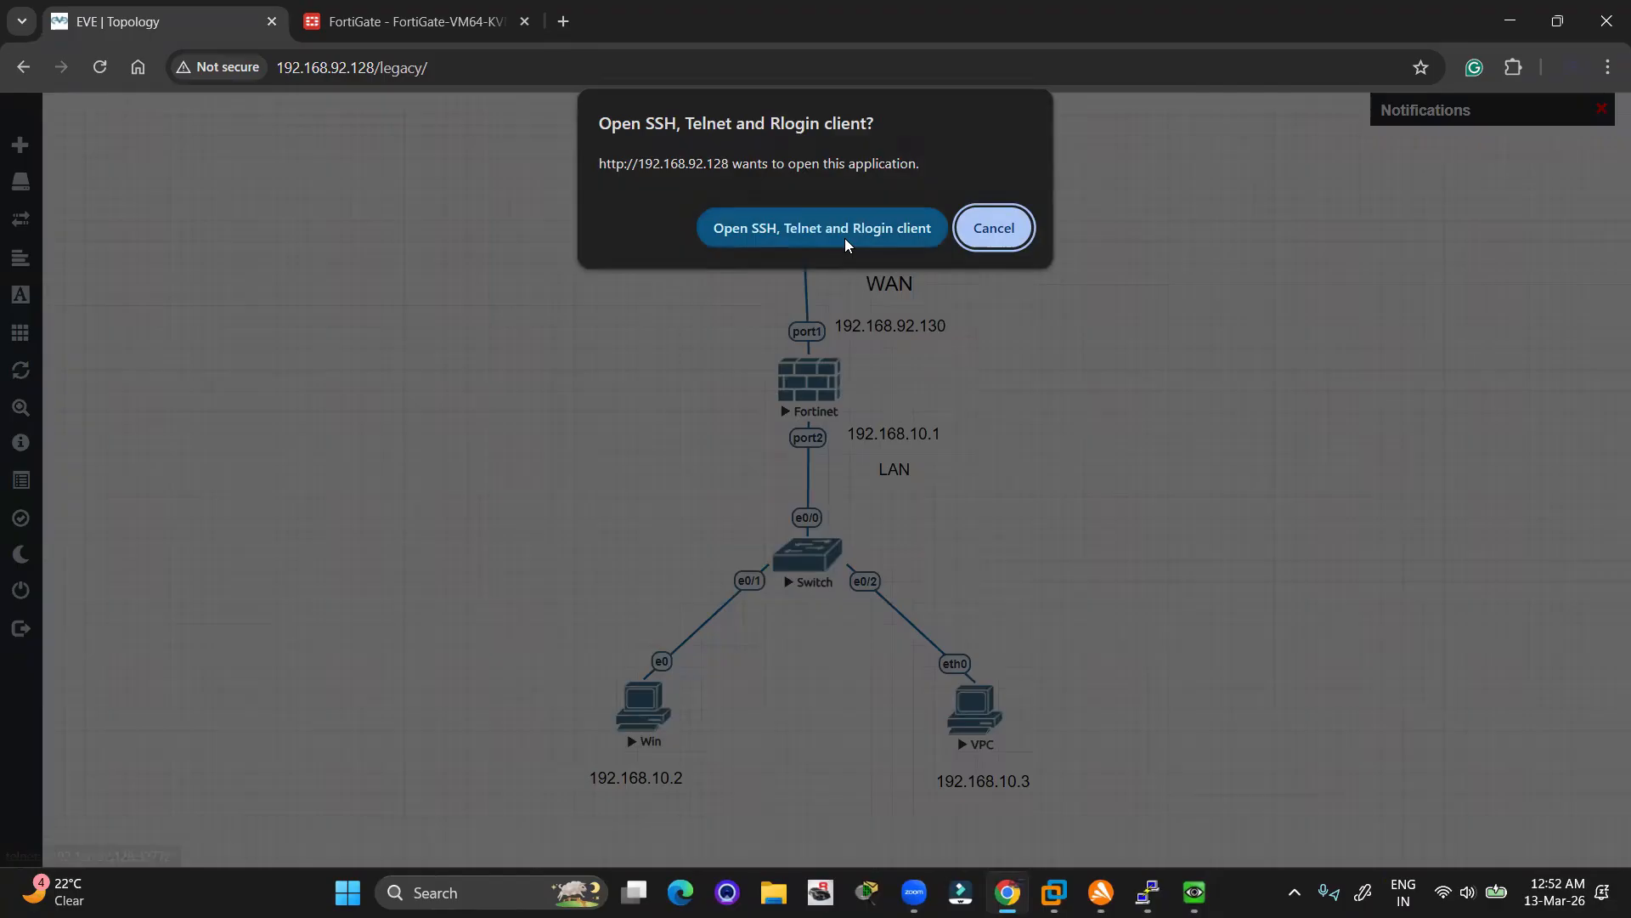
pyautogui.click(845, 238)
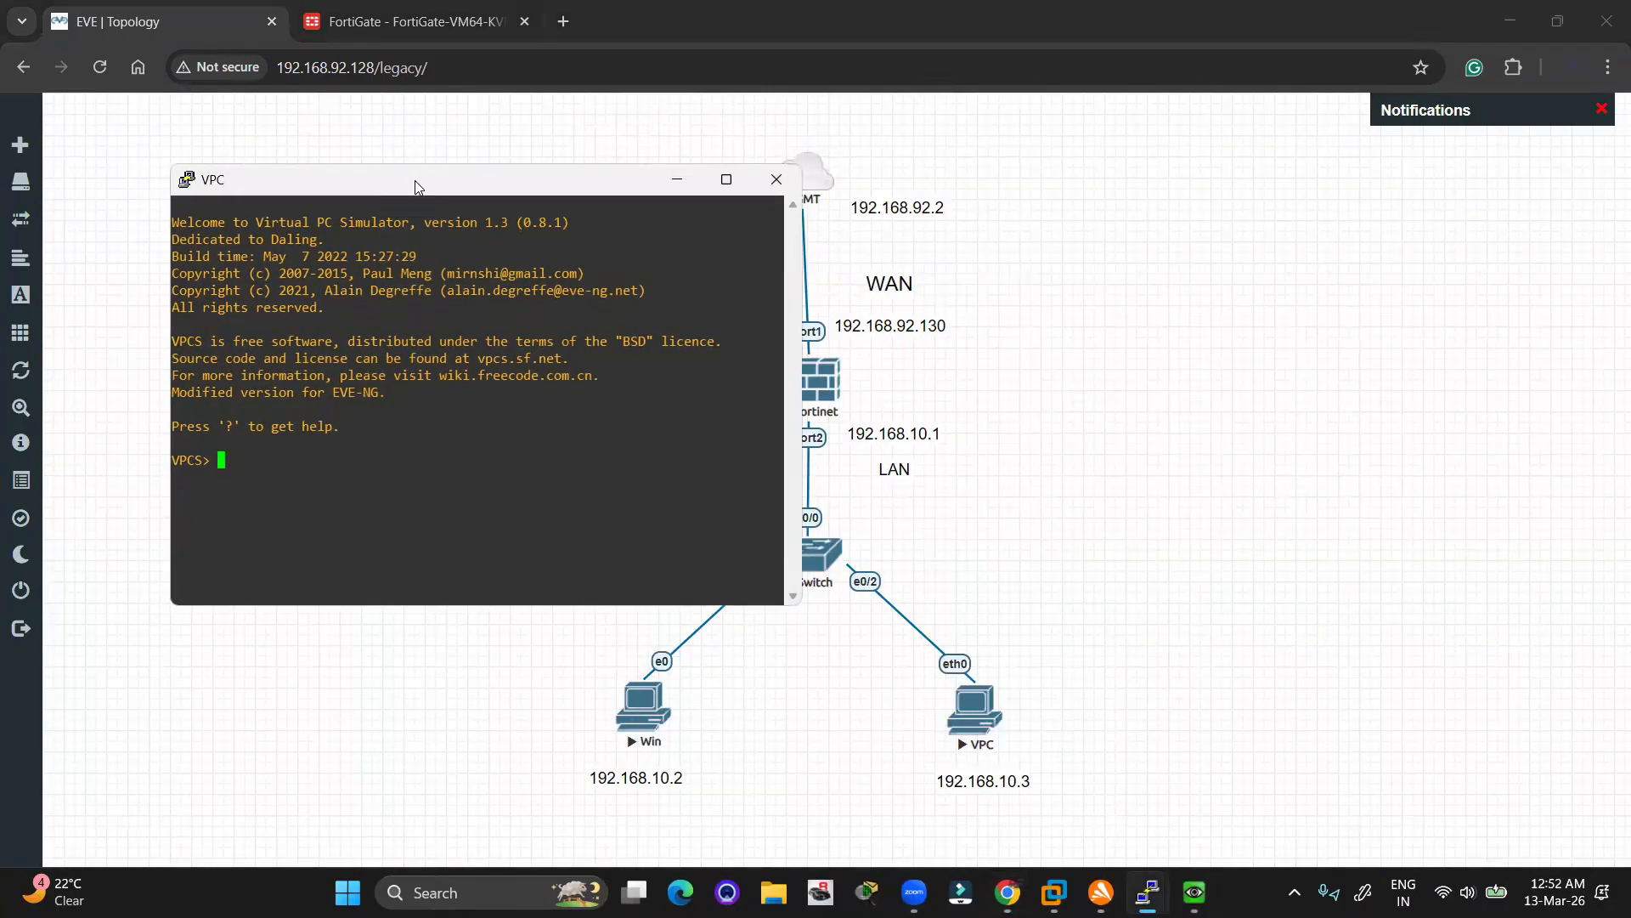
# Run 'ip 192.168.10.3 255.255.255.0 192.168.10.1' on the VPC, then minimize its console
pyautogui.moveTo(414, 187); pyautogui.dragTo(1134, 250)
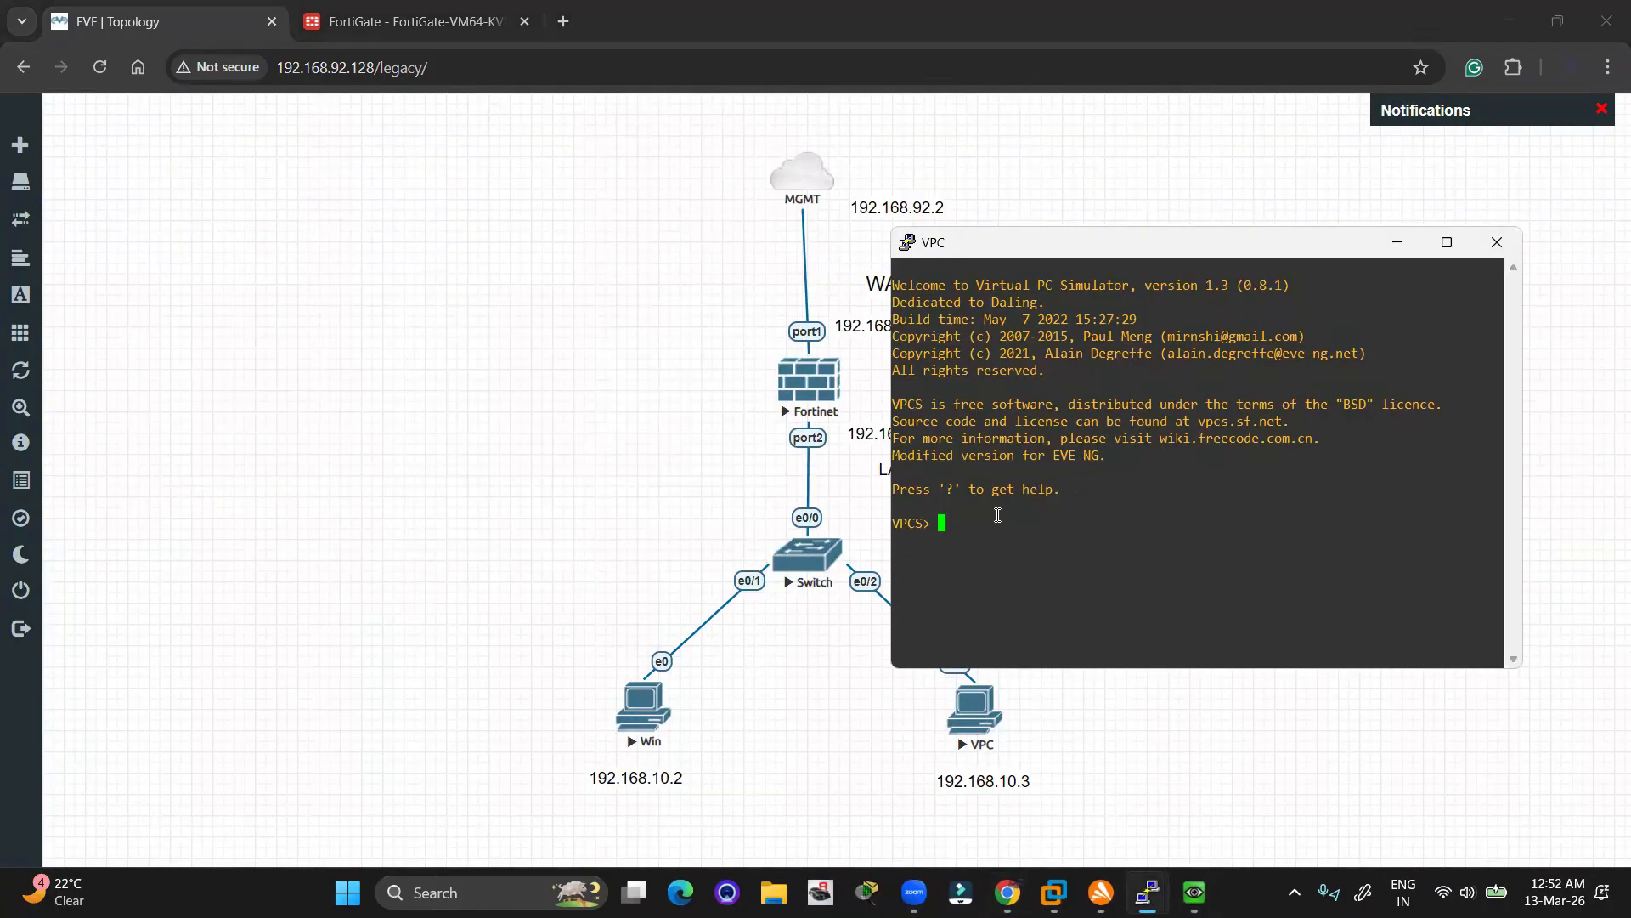
pyautogui.press('Return')
pyautogui.write('ip 192.168.10.3 255.255.255.0')
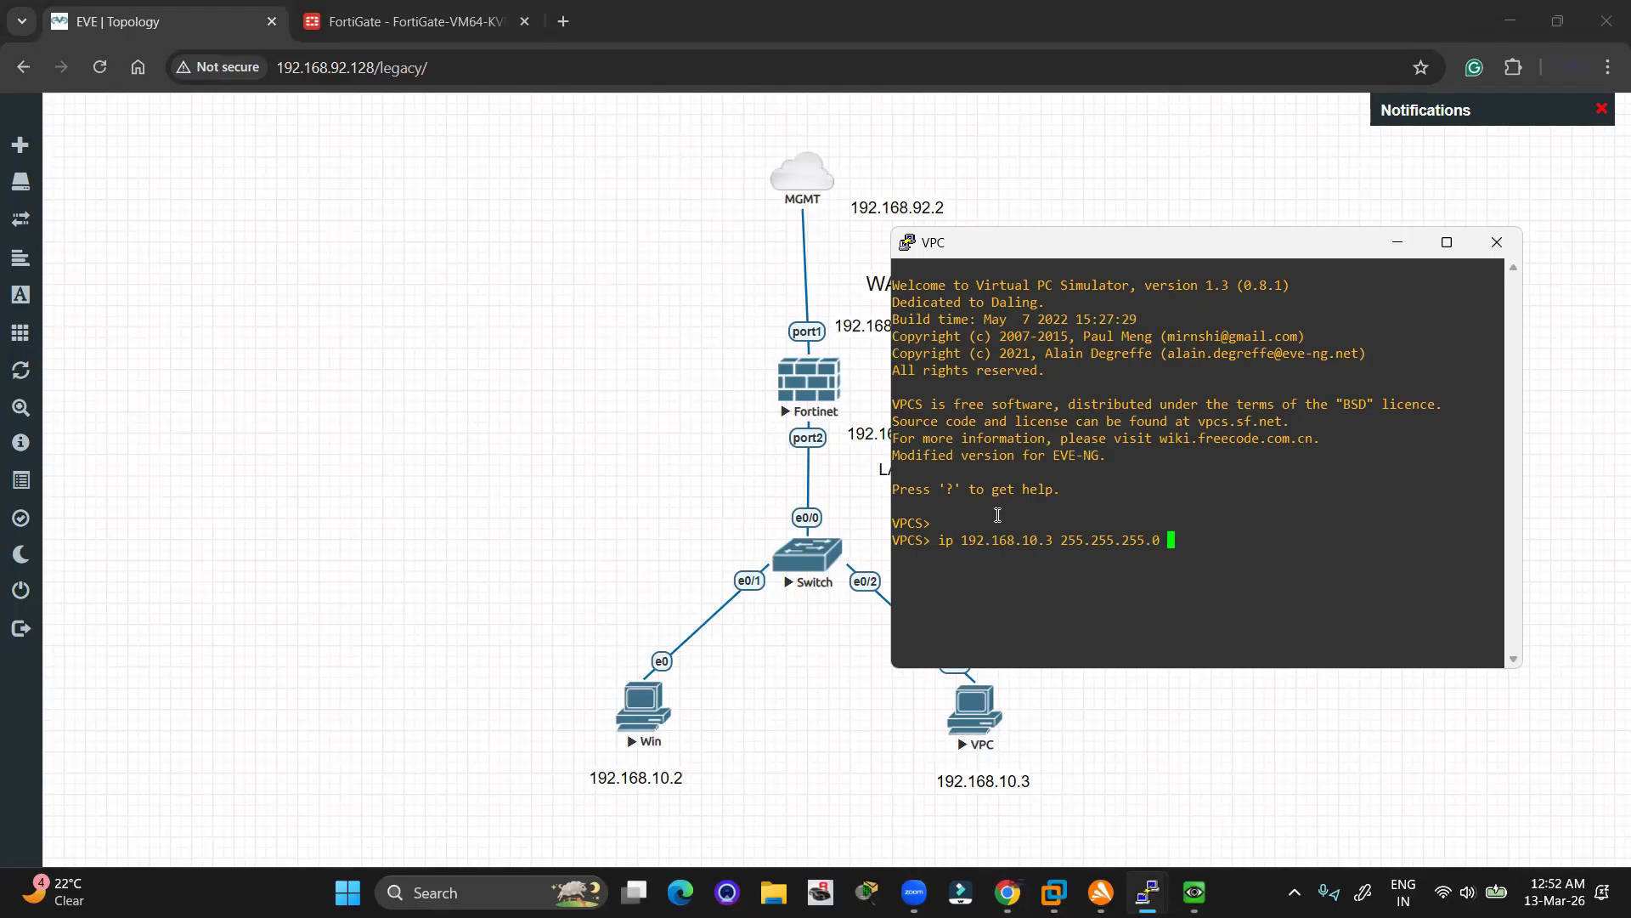
pyautogui.write(' 192.168.10.1')
pyautogui.press('Return')
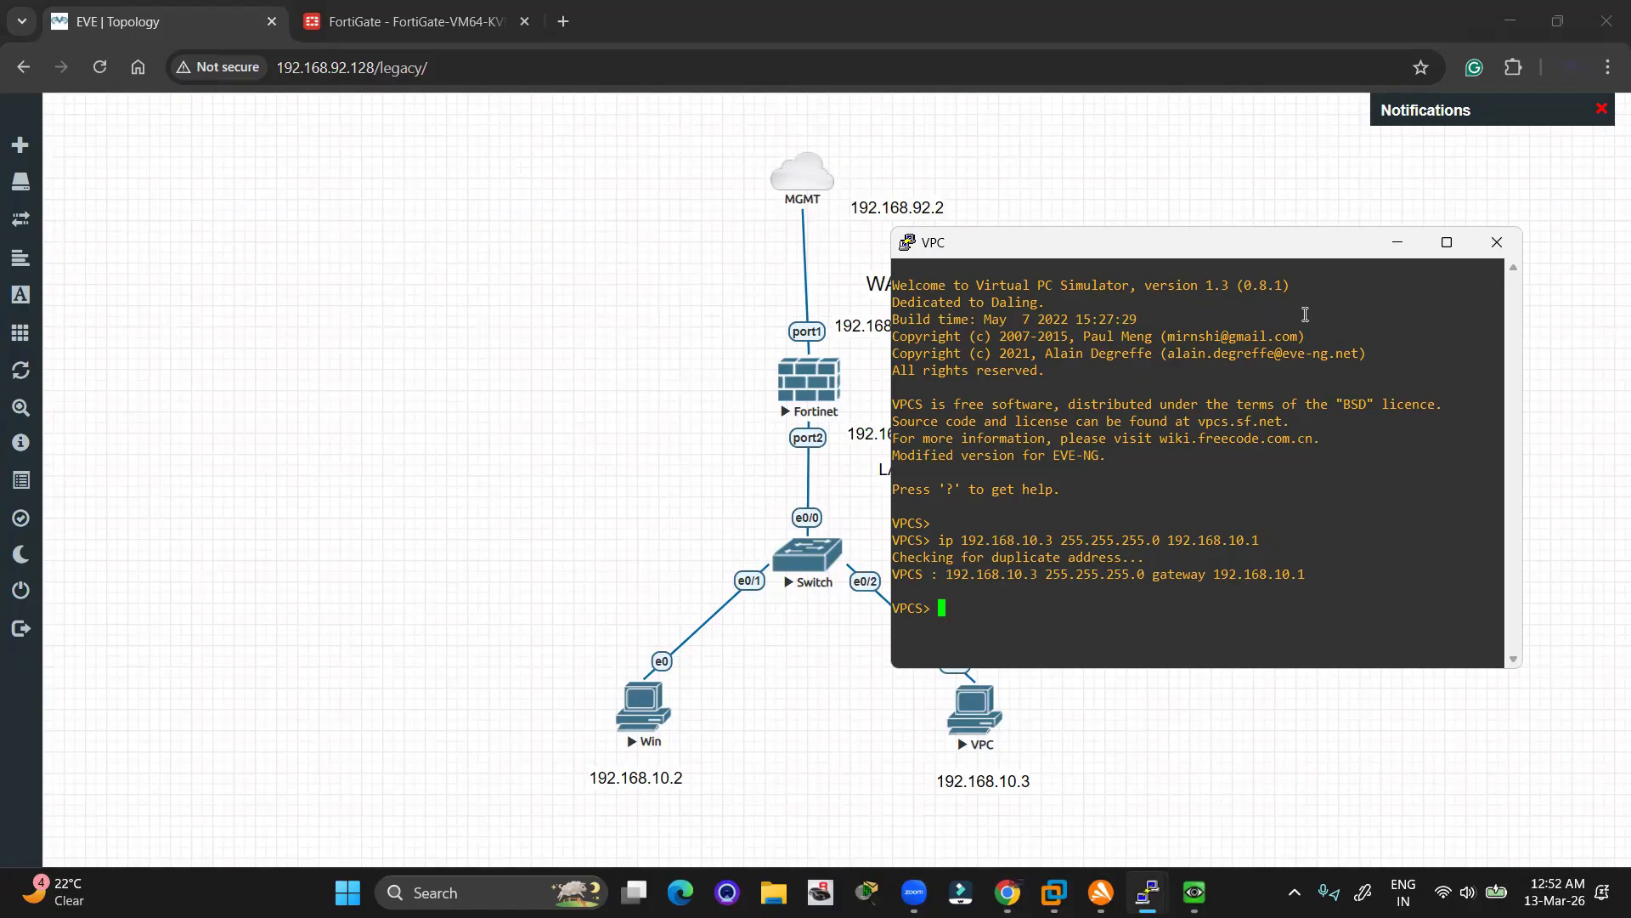
pyautogui.click(1394, 245)
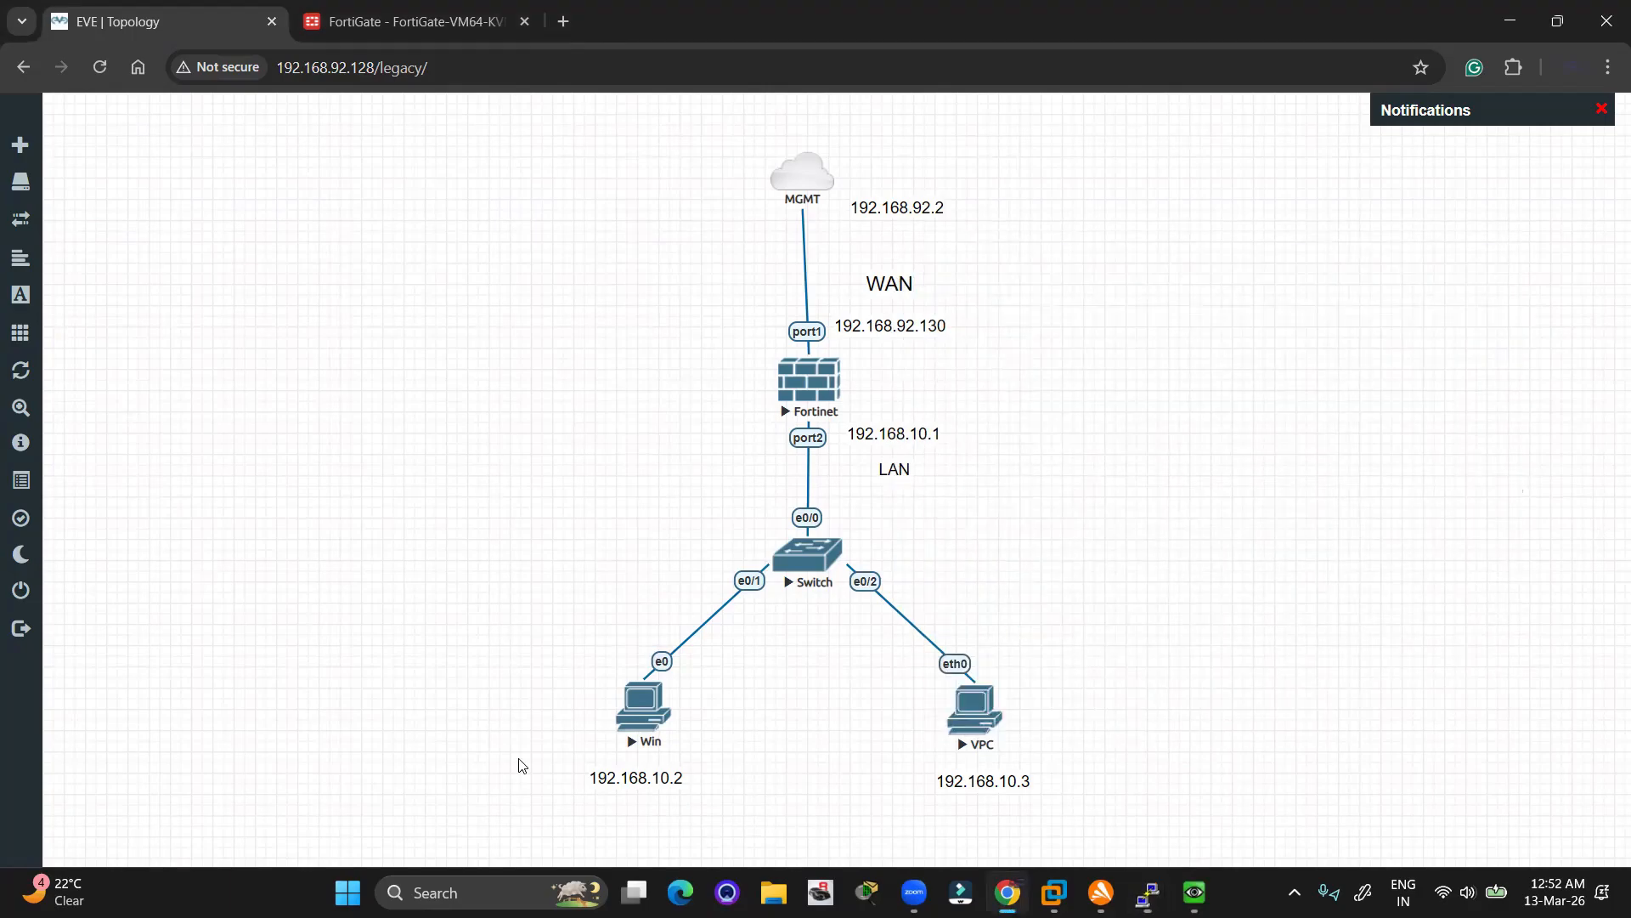
# Open the Local Area Connection properties in the Windows 7 VM's Network and Sharing Center
pyautogui.hotkey('alt', 'Tab')
pyautogui.hotkey('alt', 'Tab')
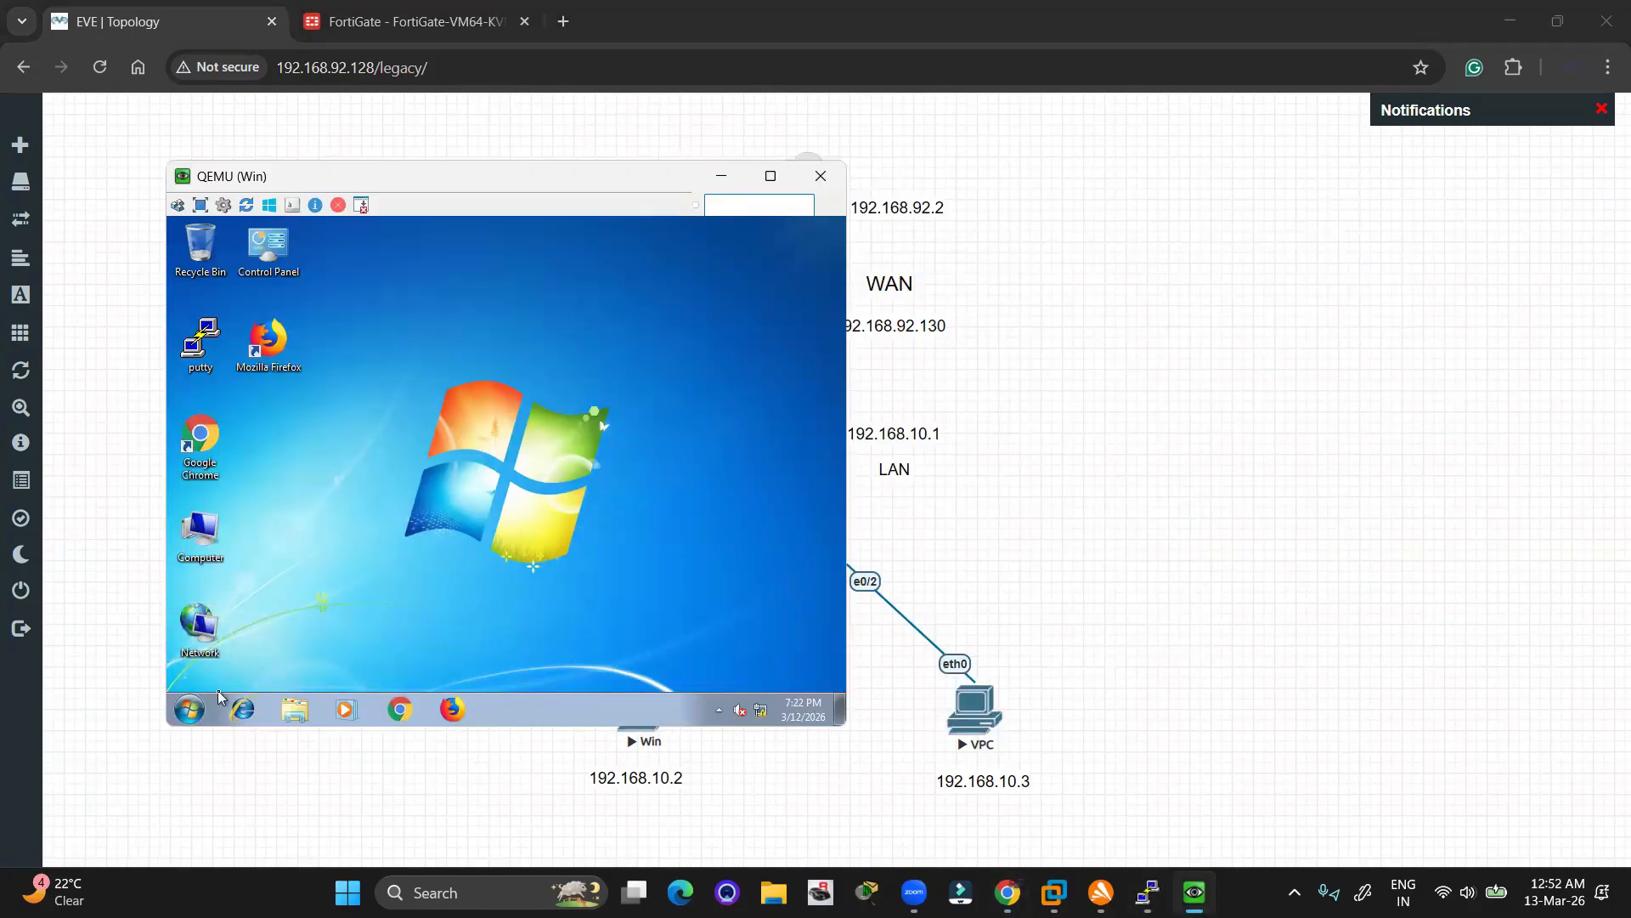
pyautogui.doubleClick(203, 630)
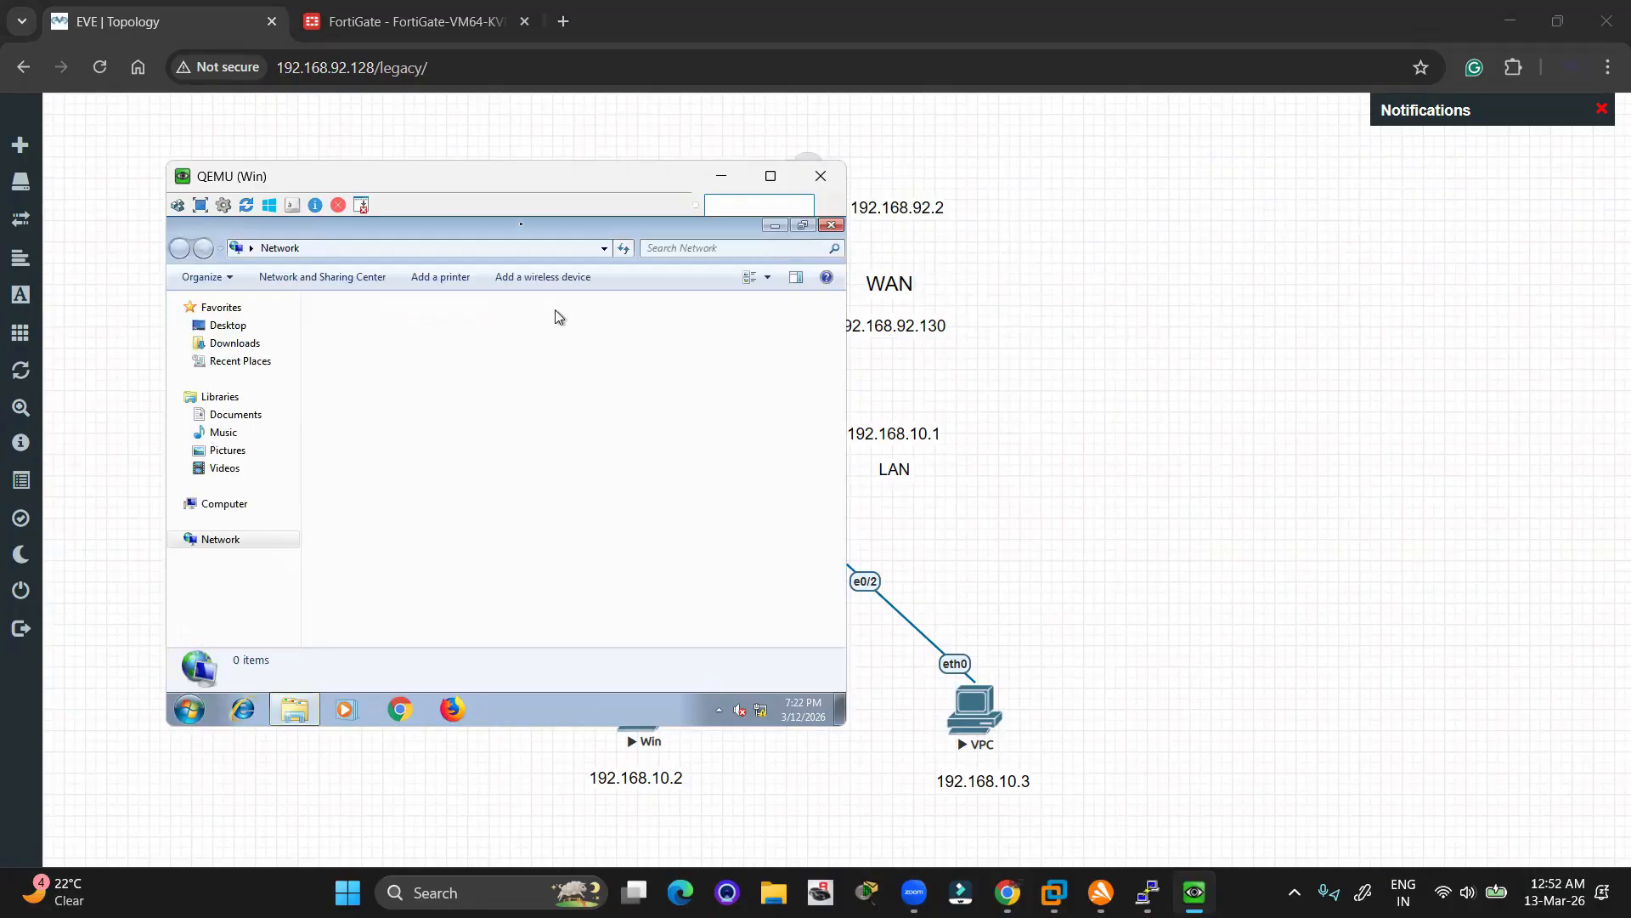
pyautogui.click(313, 281)
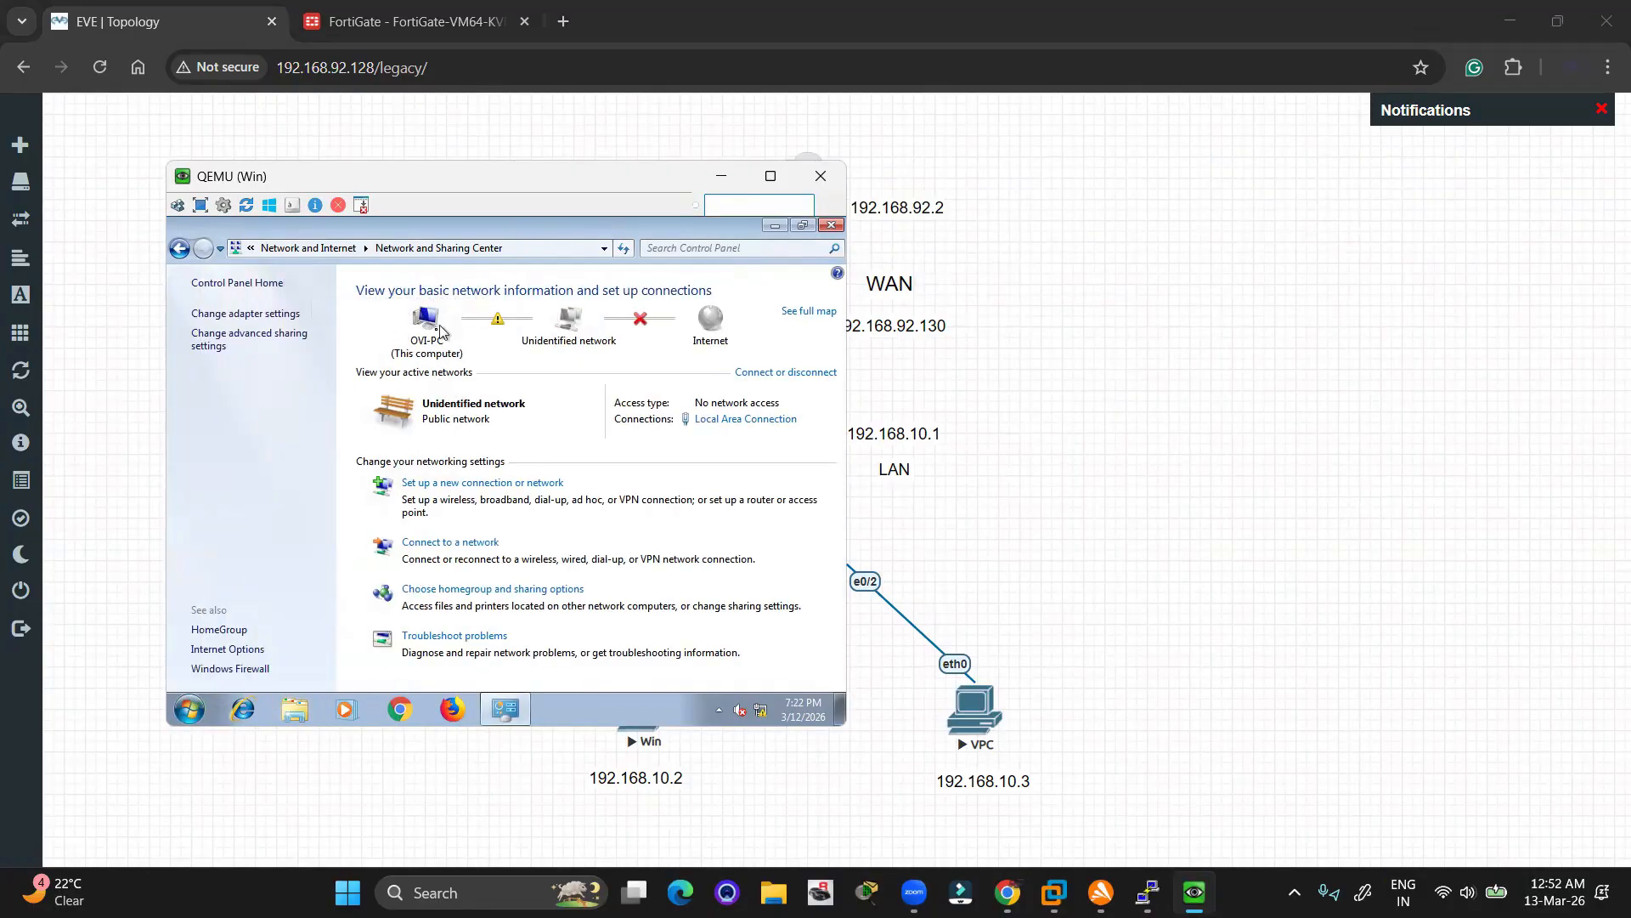
pyautogui.click(237, 316)
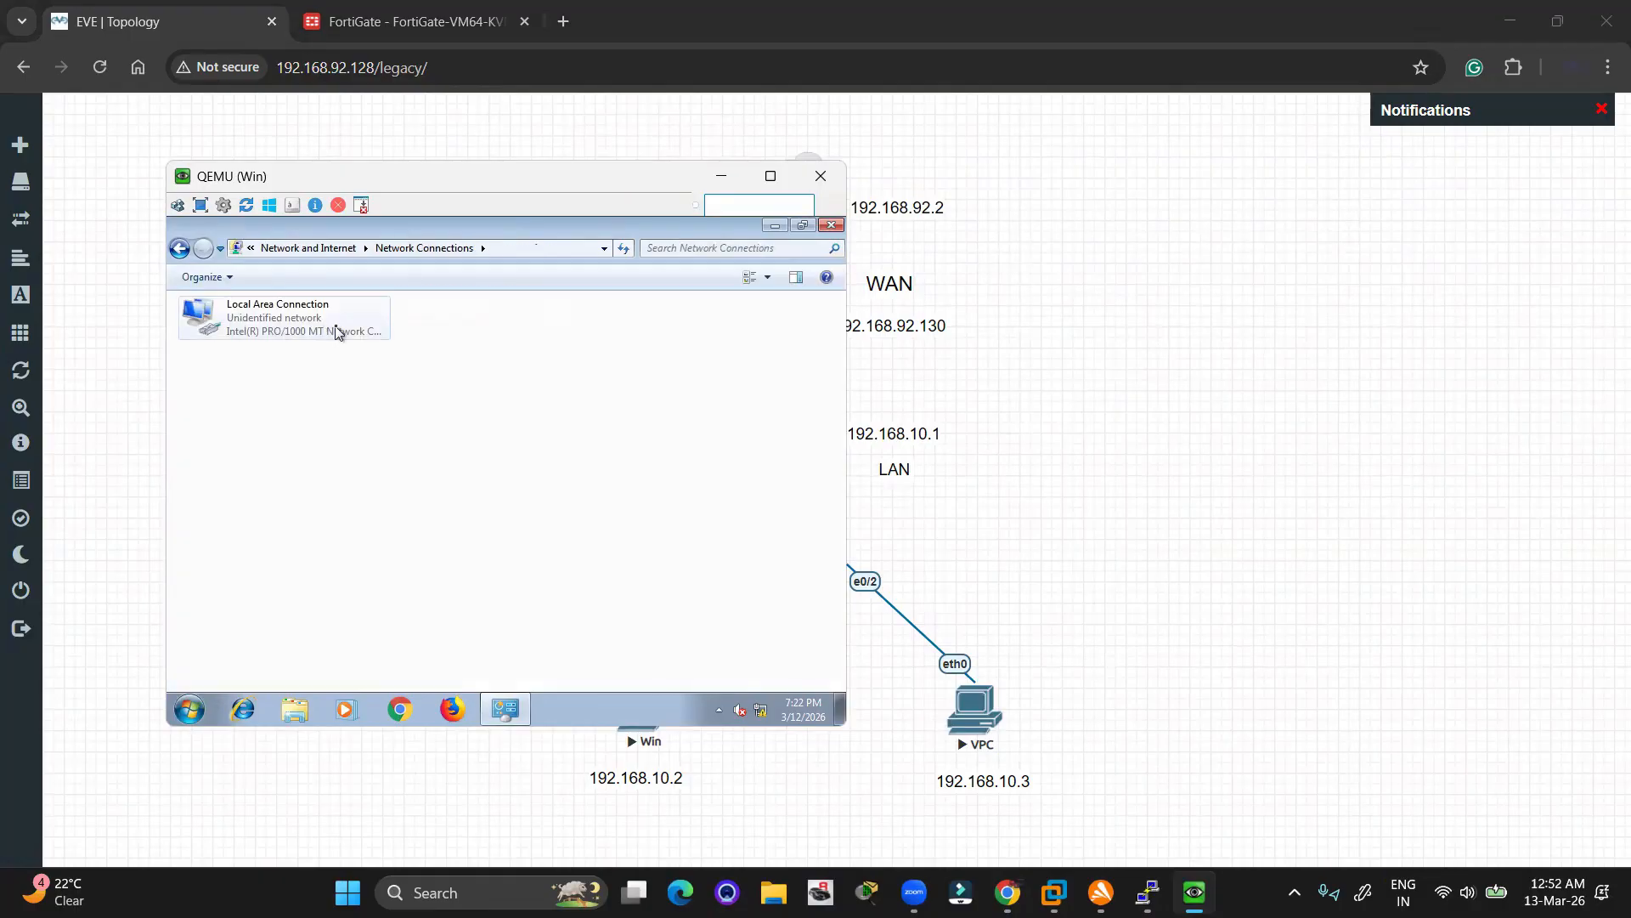
pyautogui.rightClick(337, 332)
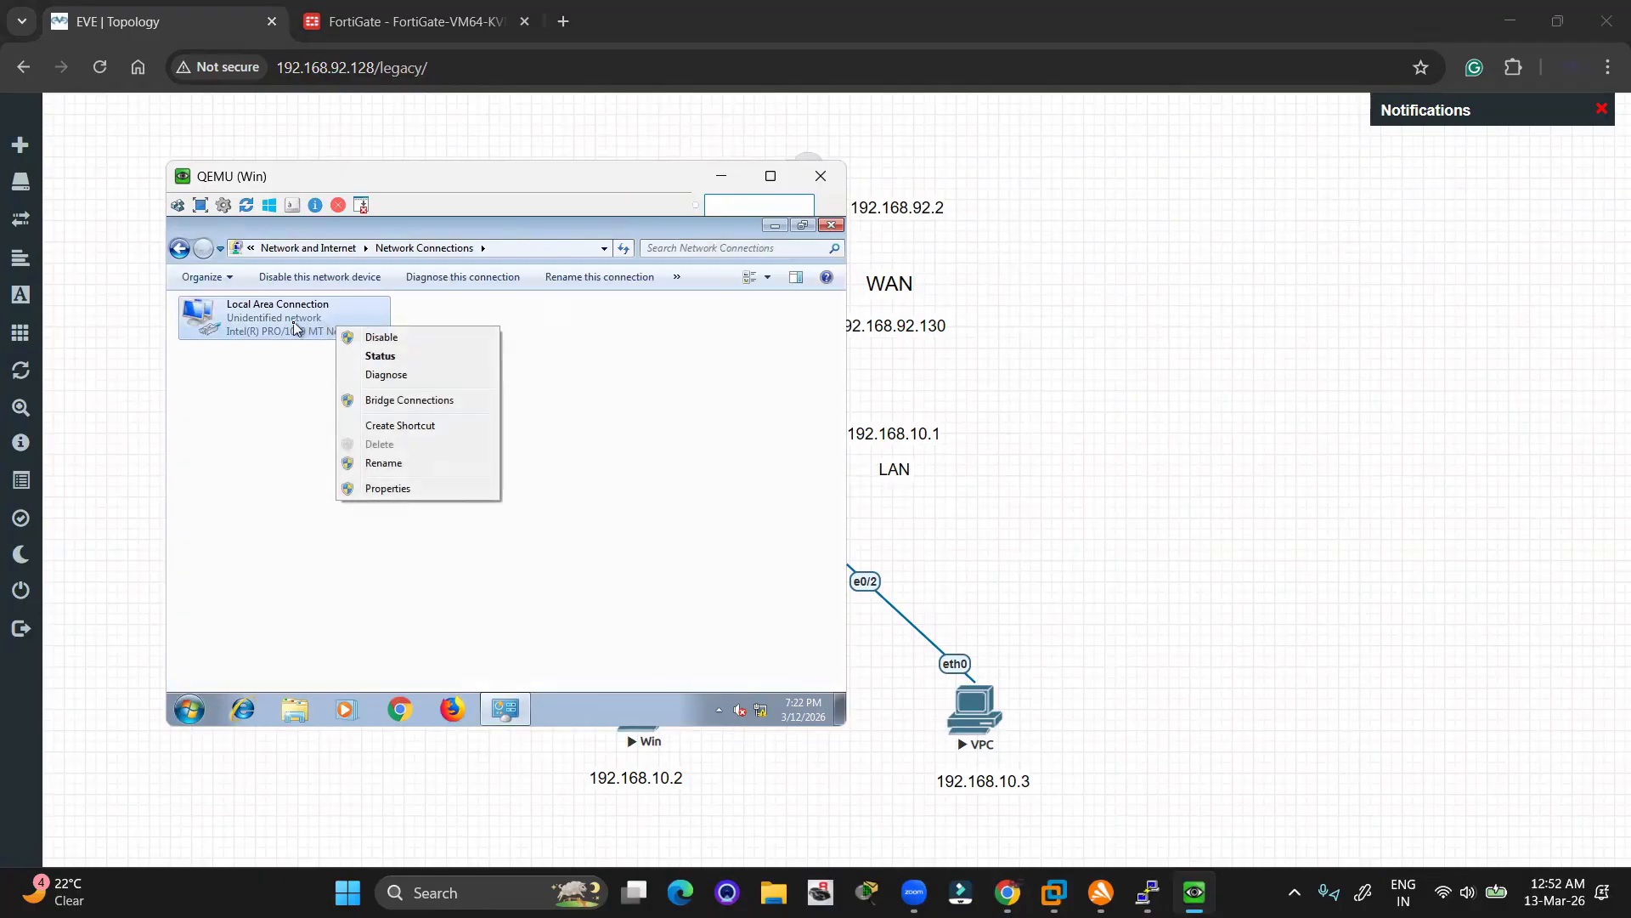
pyautogui.click(380, 356)
pyautogui.click(405, 602)
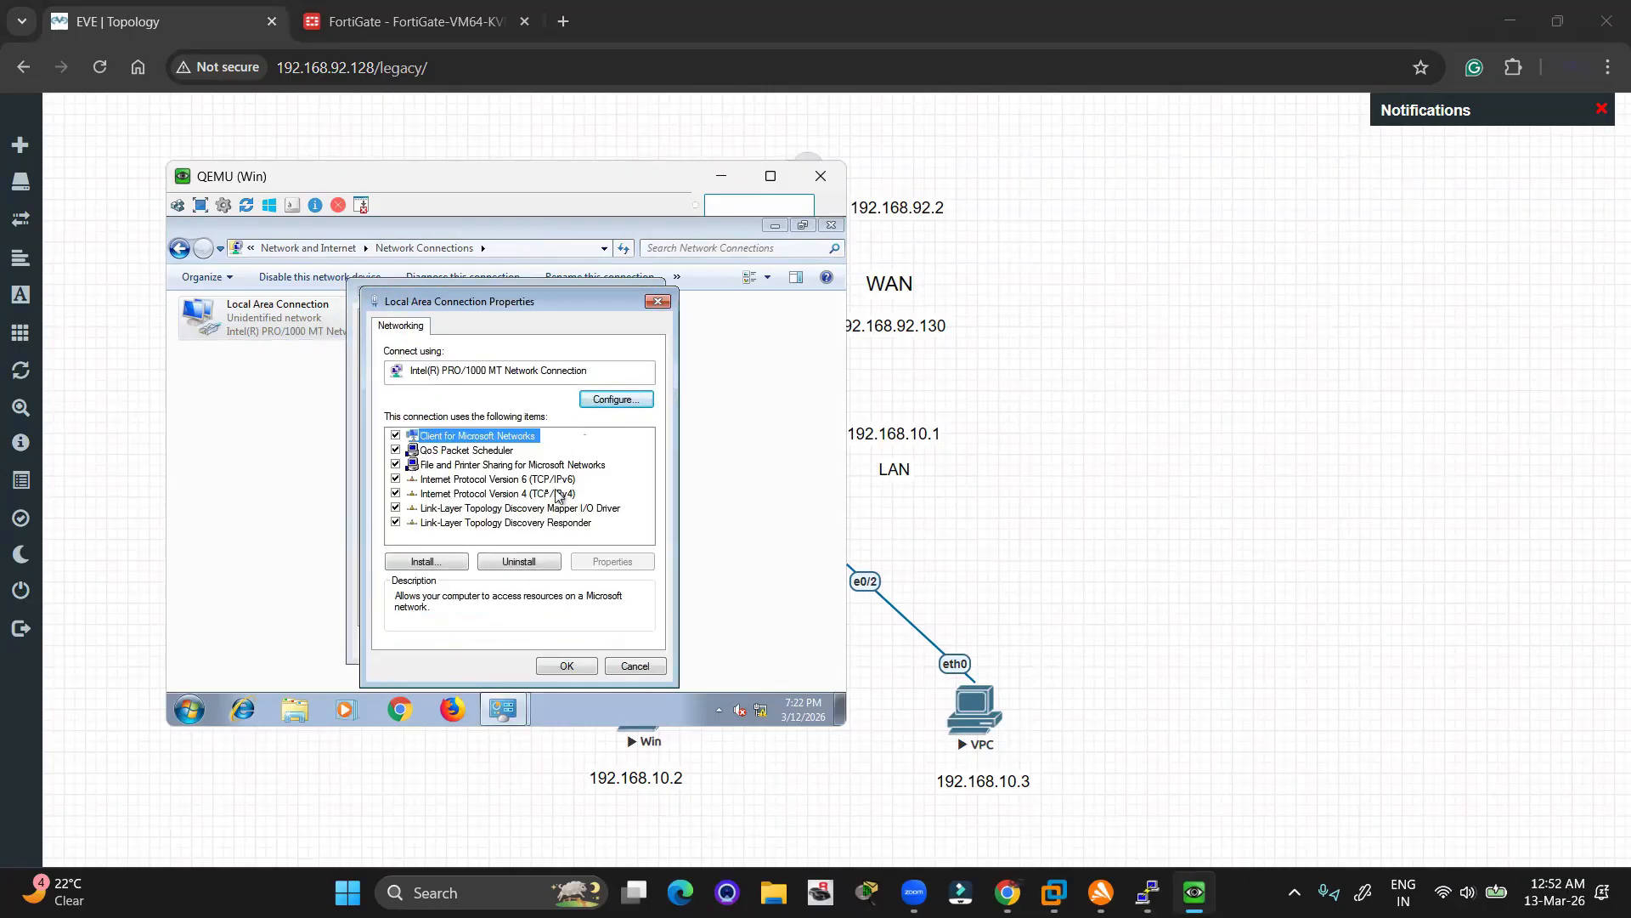
# Set IPv4 to static 192.168.10.2/24 with gateway 192.168.10.1, and choose Home network
pyautogui.doubleClick(510, 494)
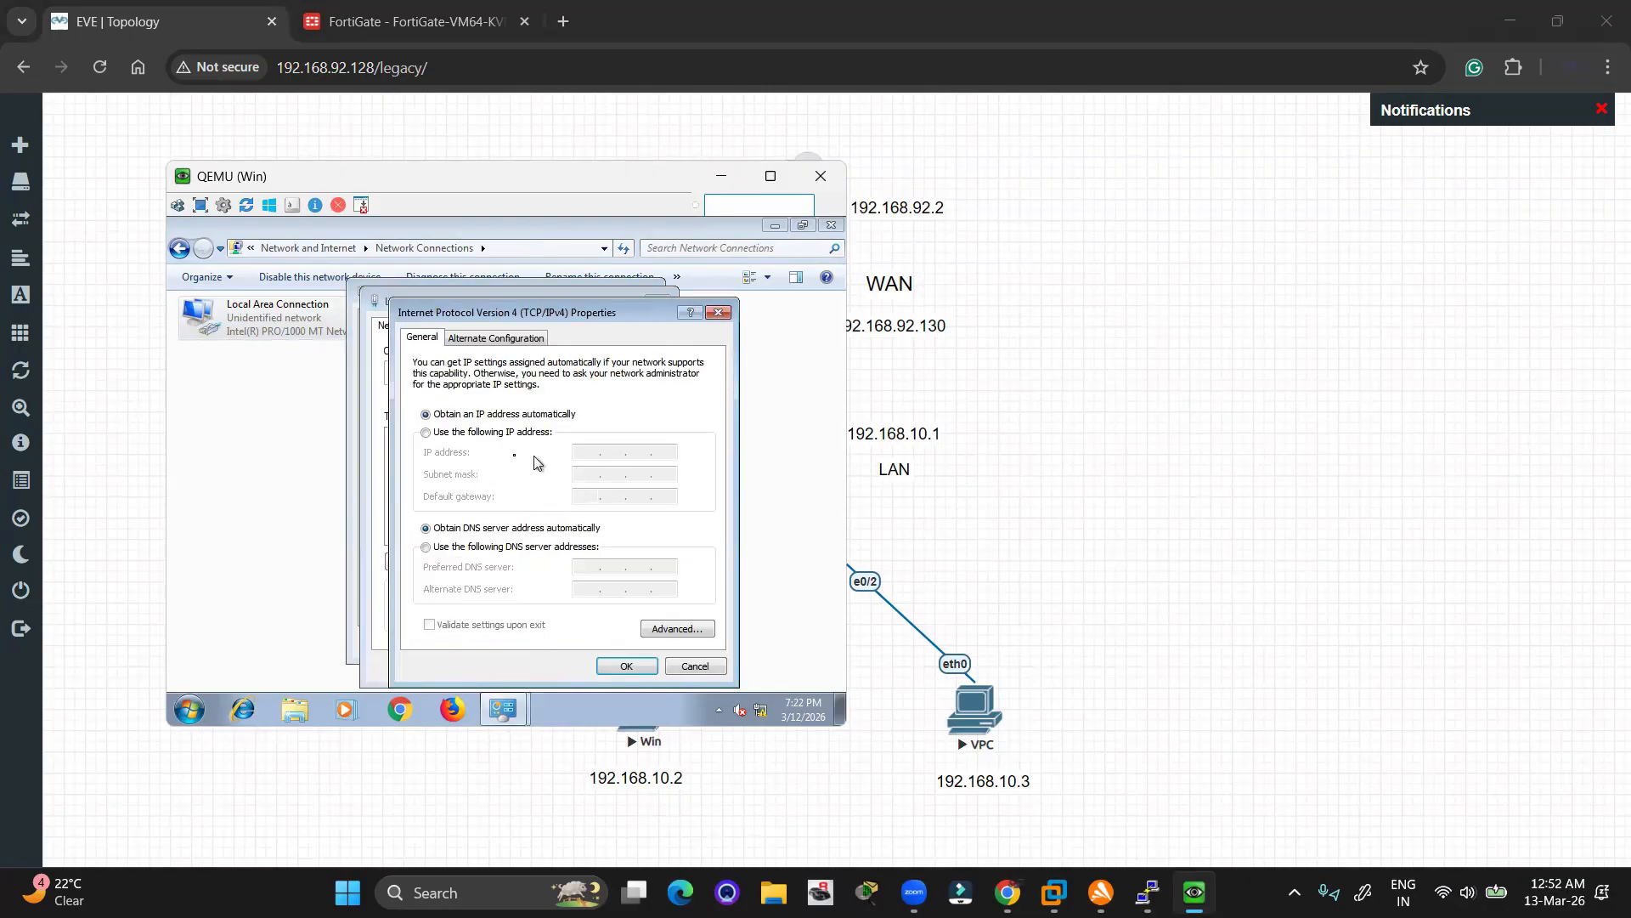
pyautogui.click(476, 433)
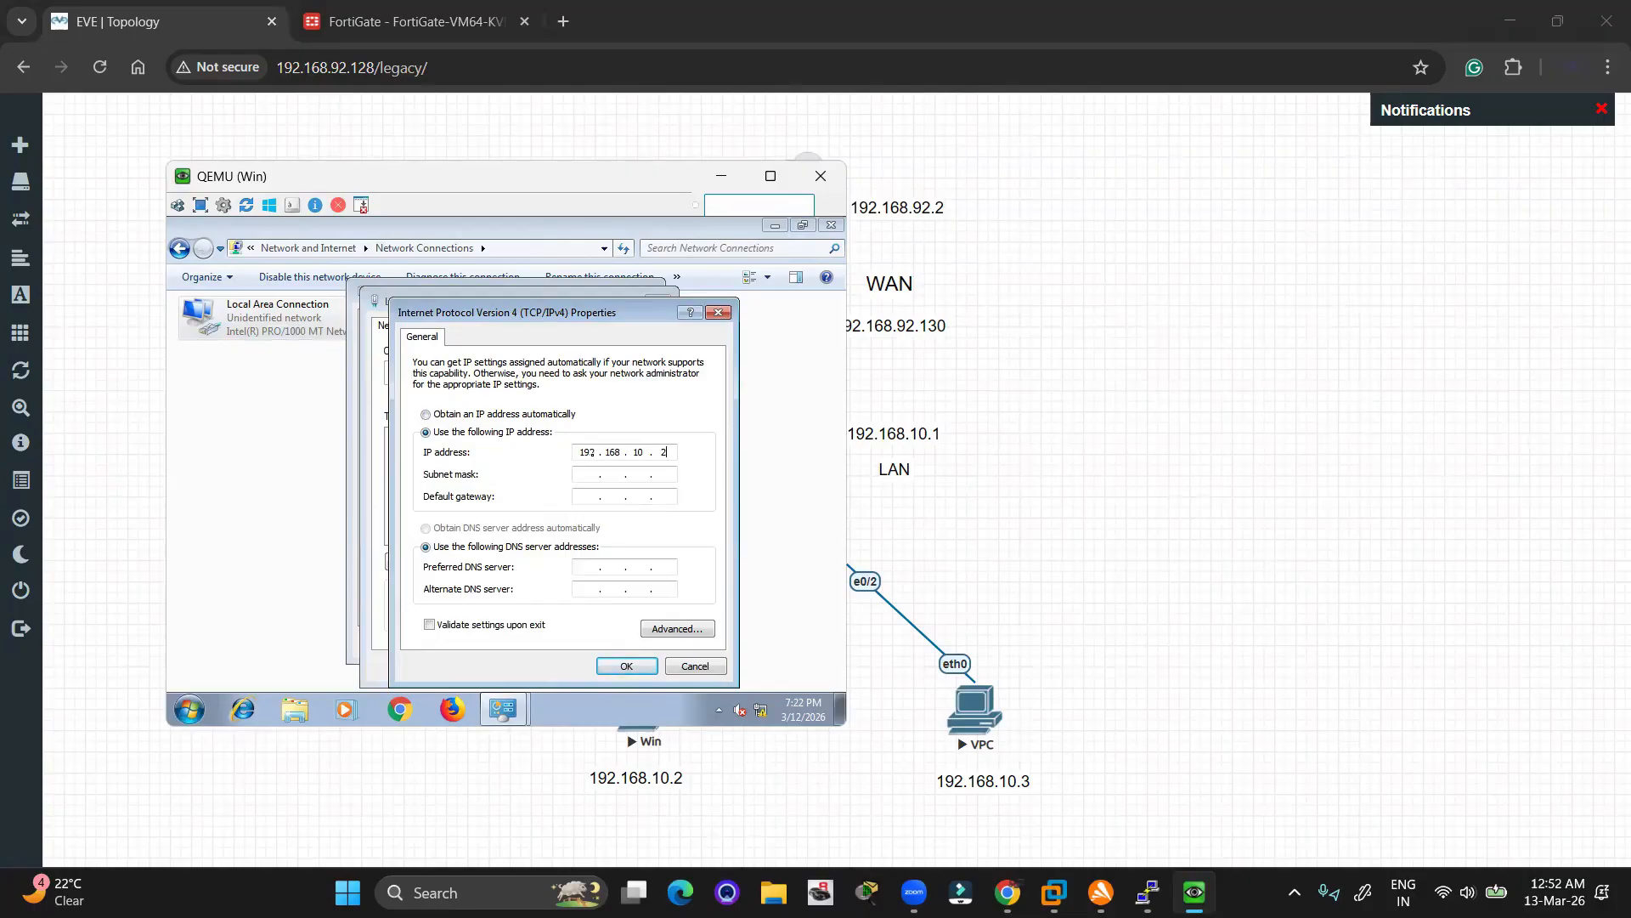
pyautogui.press('Tab')
pyautogui.press('Tab')
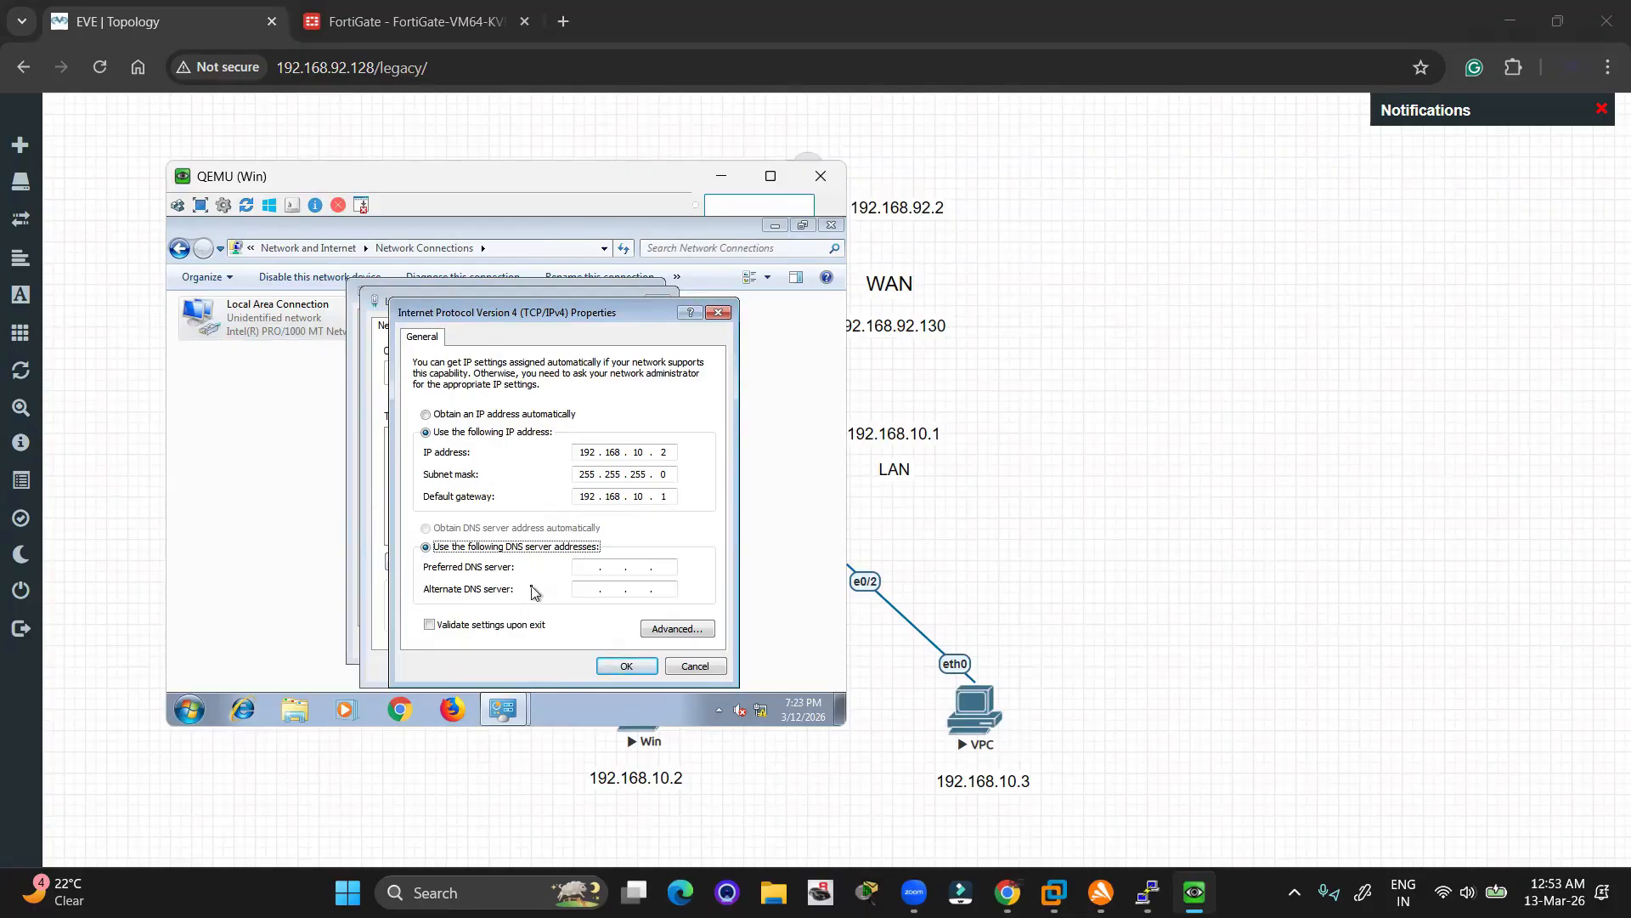
pyautogui.click(598, 569)
pyautogui.click(626, 665)
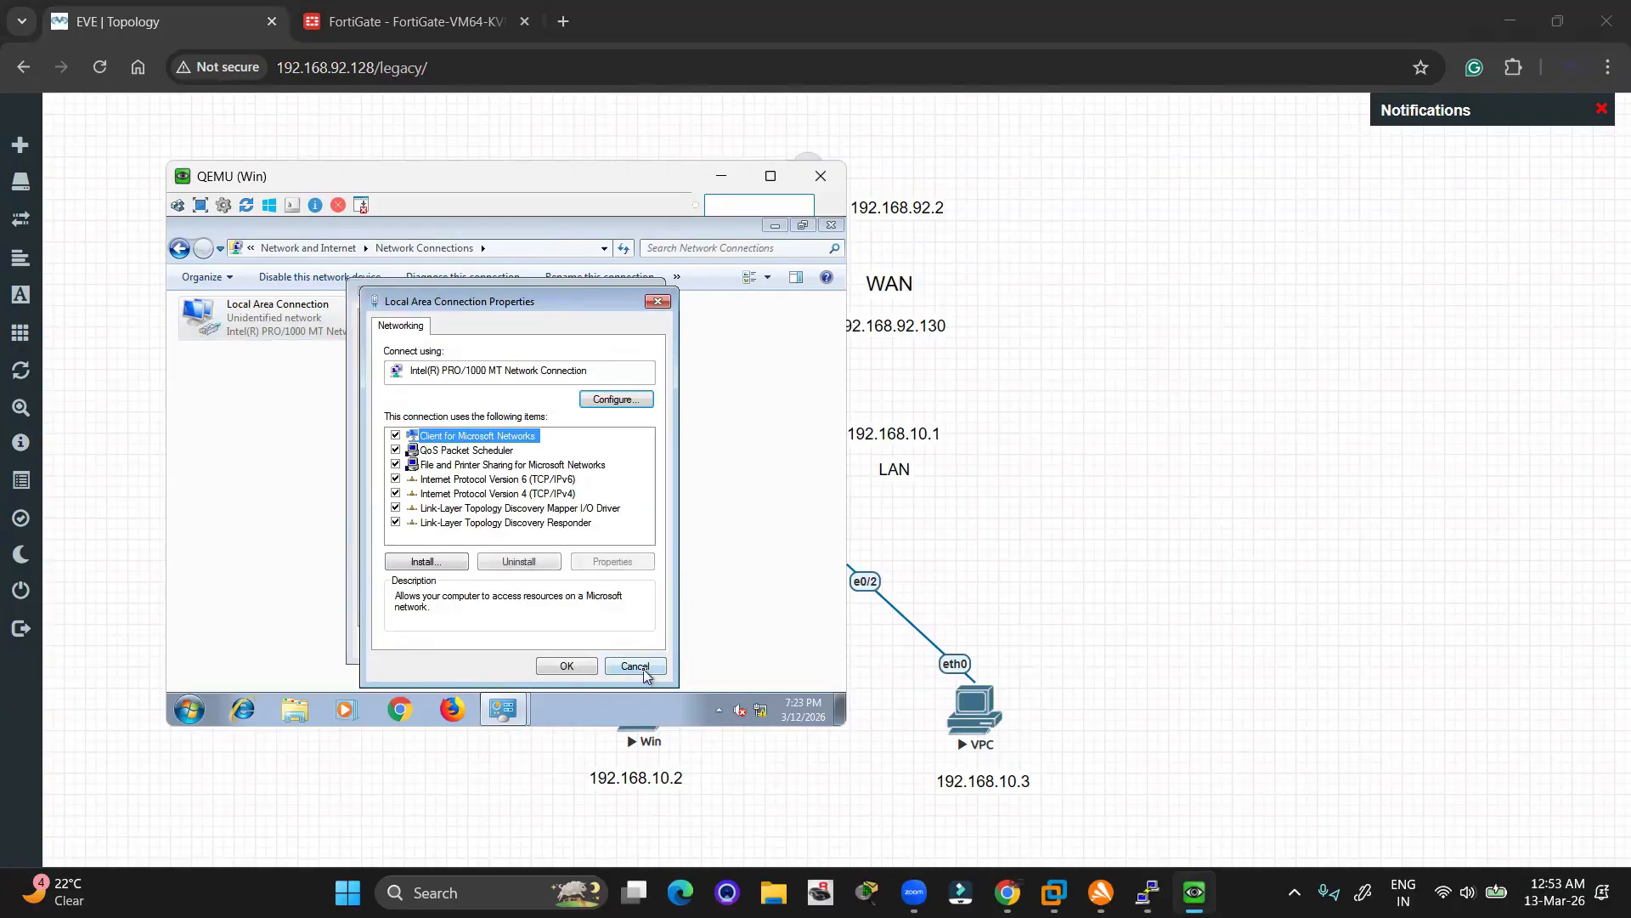
pyautogui.click(558, 667)
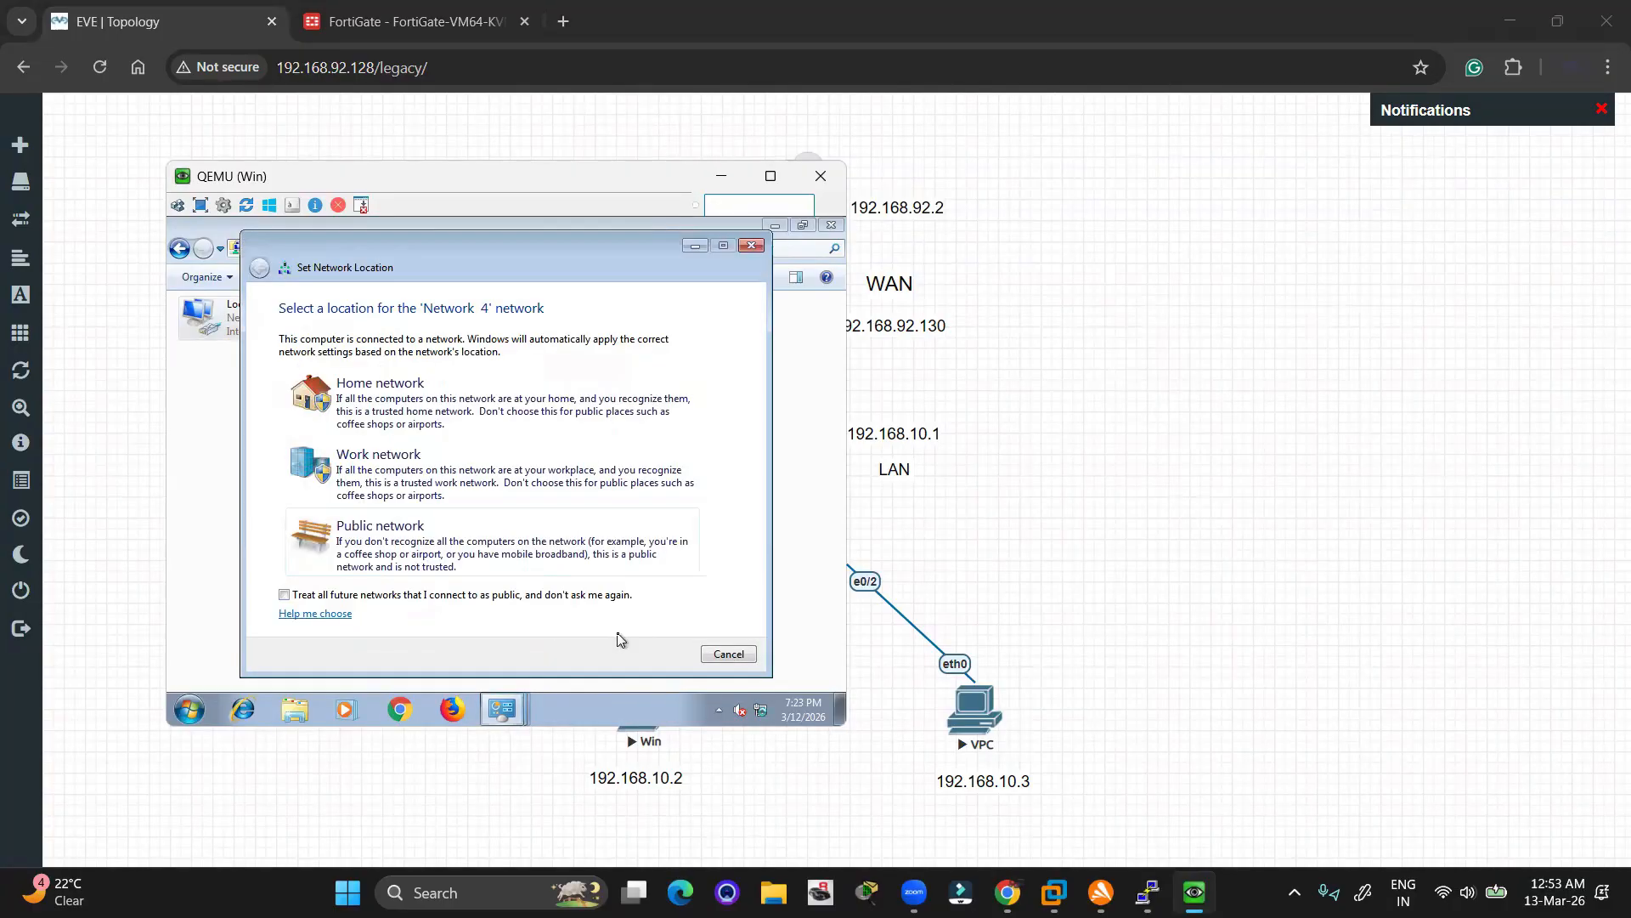
pyautogui.click(393, 388)
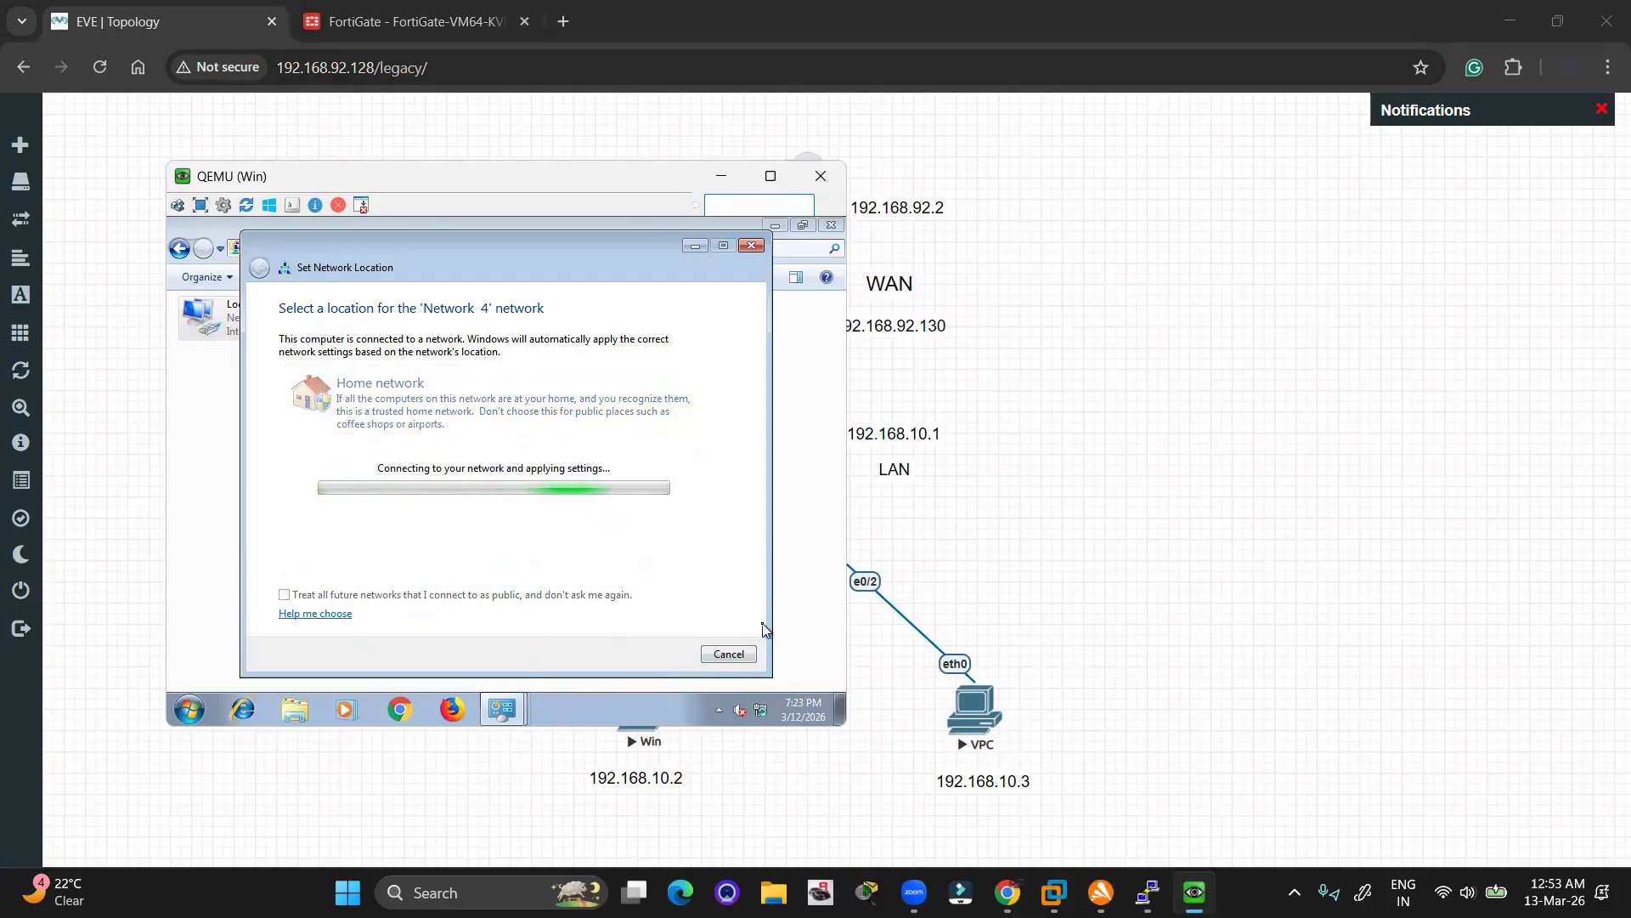
pyautogui.click(705, 245)
# Minimize the Windows VM console and return to the Chrome 'EVE | Topology' window
pyautogui.click(722, 177)
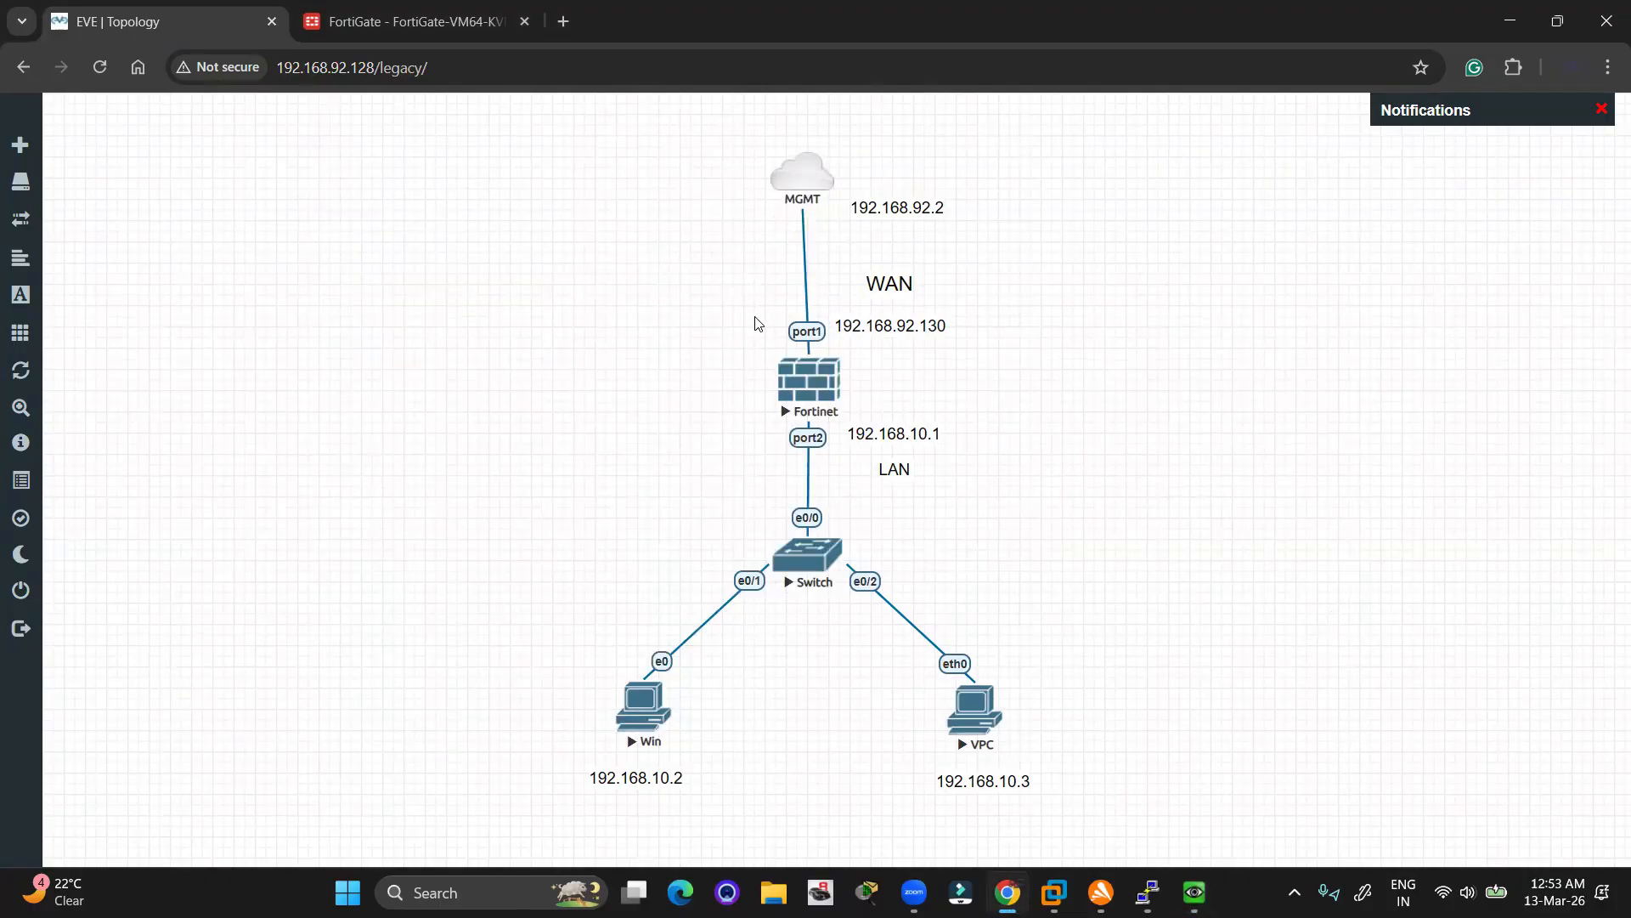
pyautogui.moveTo(745, 315); pyautogui.dragTo(918, 442)
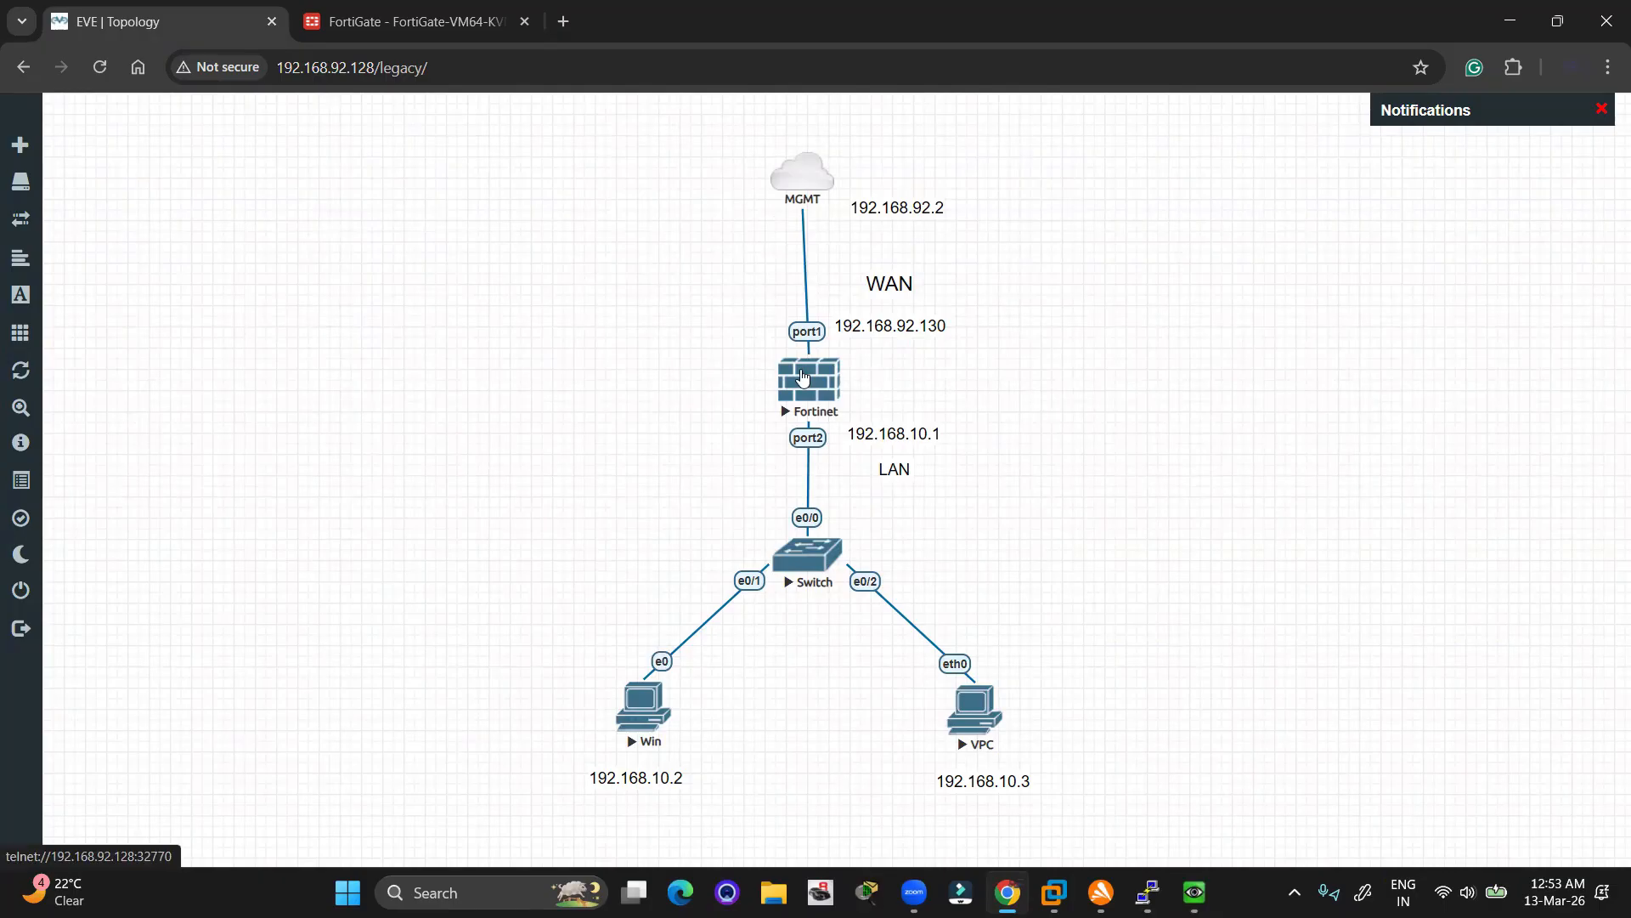
pyautogui.hotkey('alt', 'Tab')
pyautogui.hotkey('alt', 'Tab')
pyautogui.hotkey('alt', 'Tab')
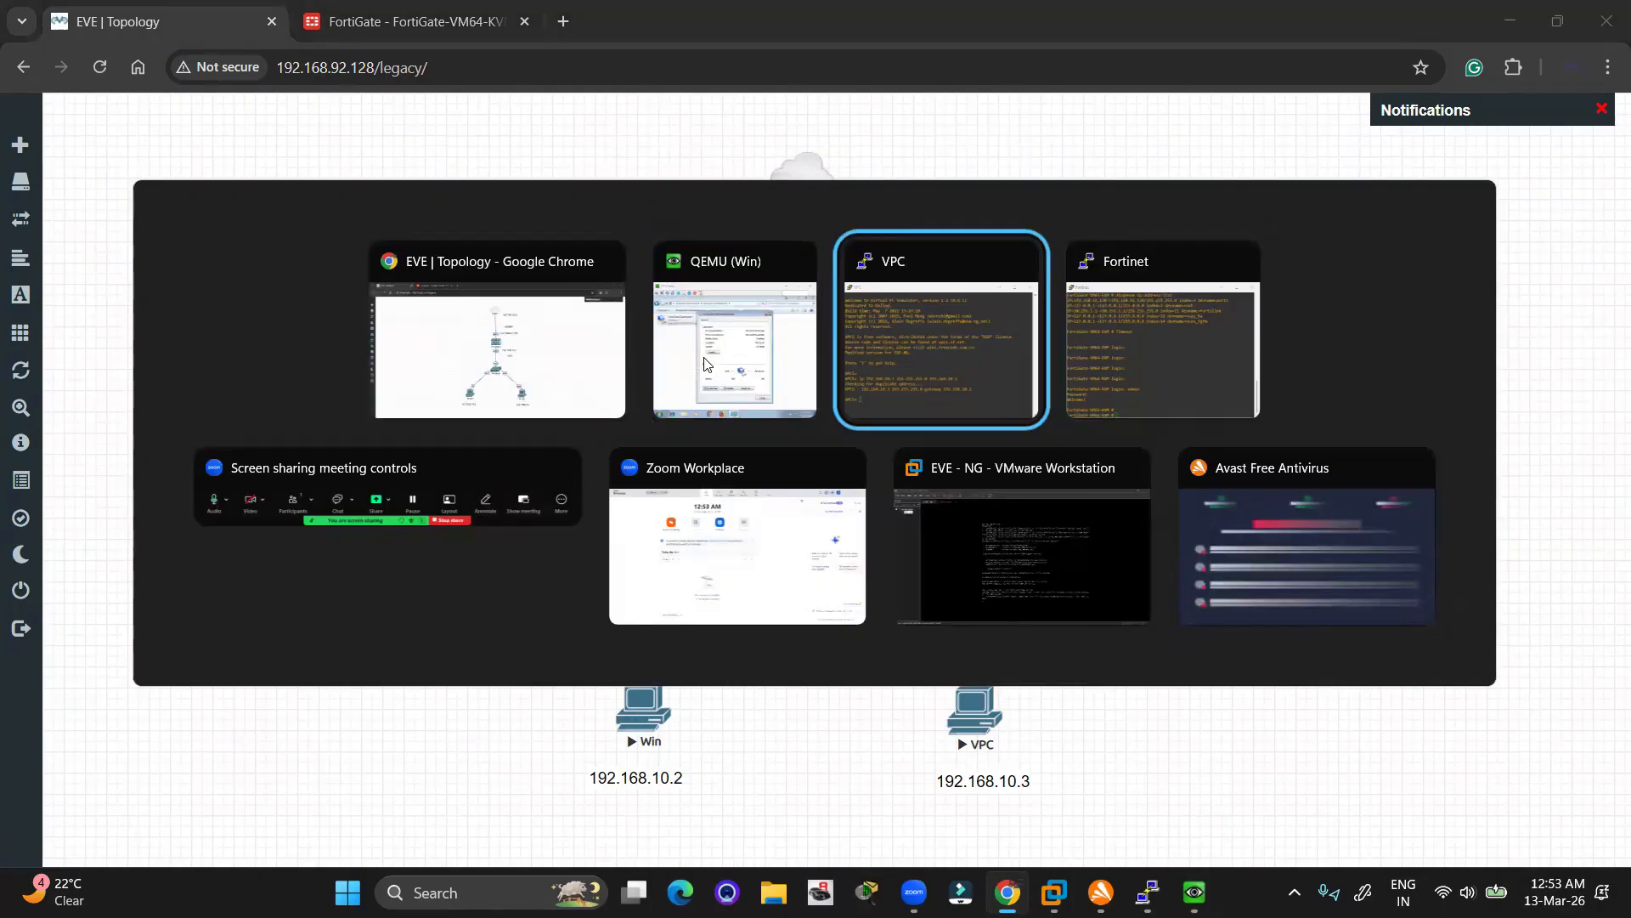
pyautogui.click(556, 315)
# Create a new static route to 0.0.0.0/0.0.0.0 with gateway 192.168.92.2
pyautogui.click(390, 13)
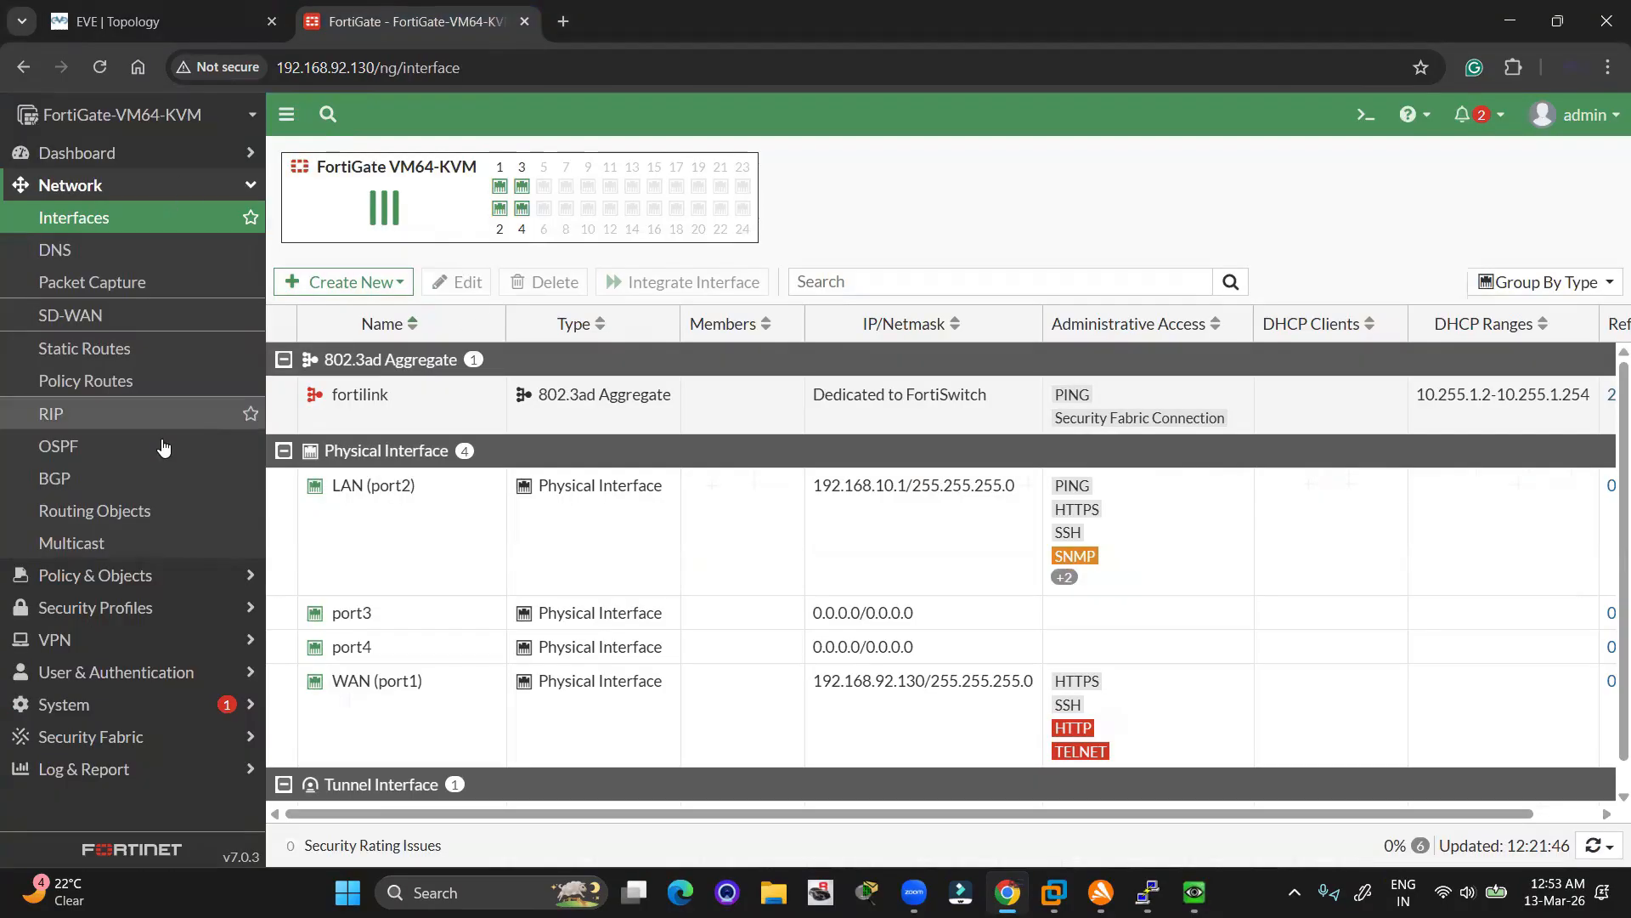
pyautogui.click(102, 348)
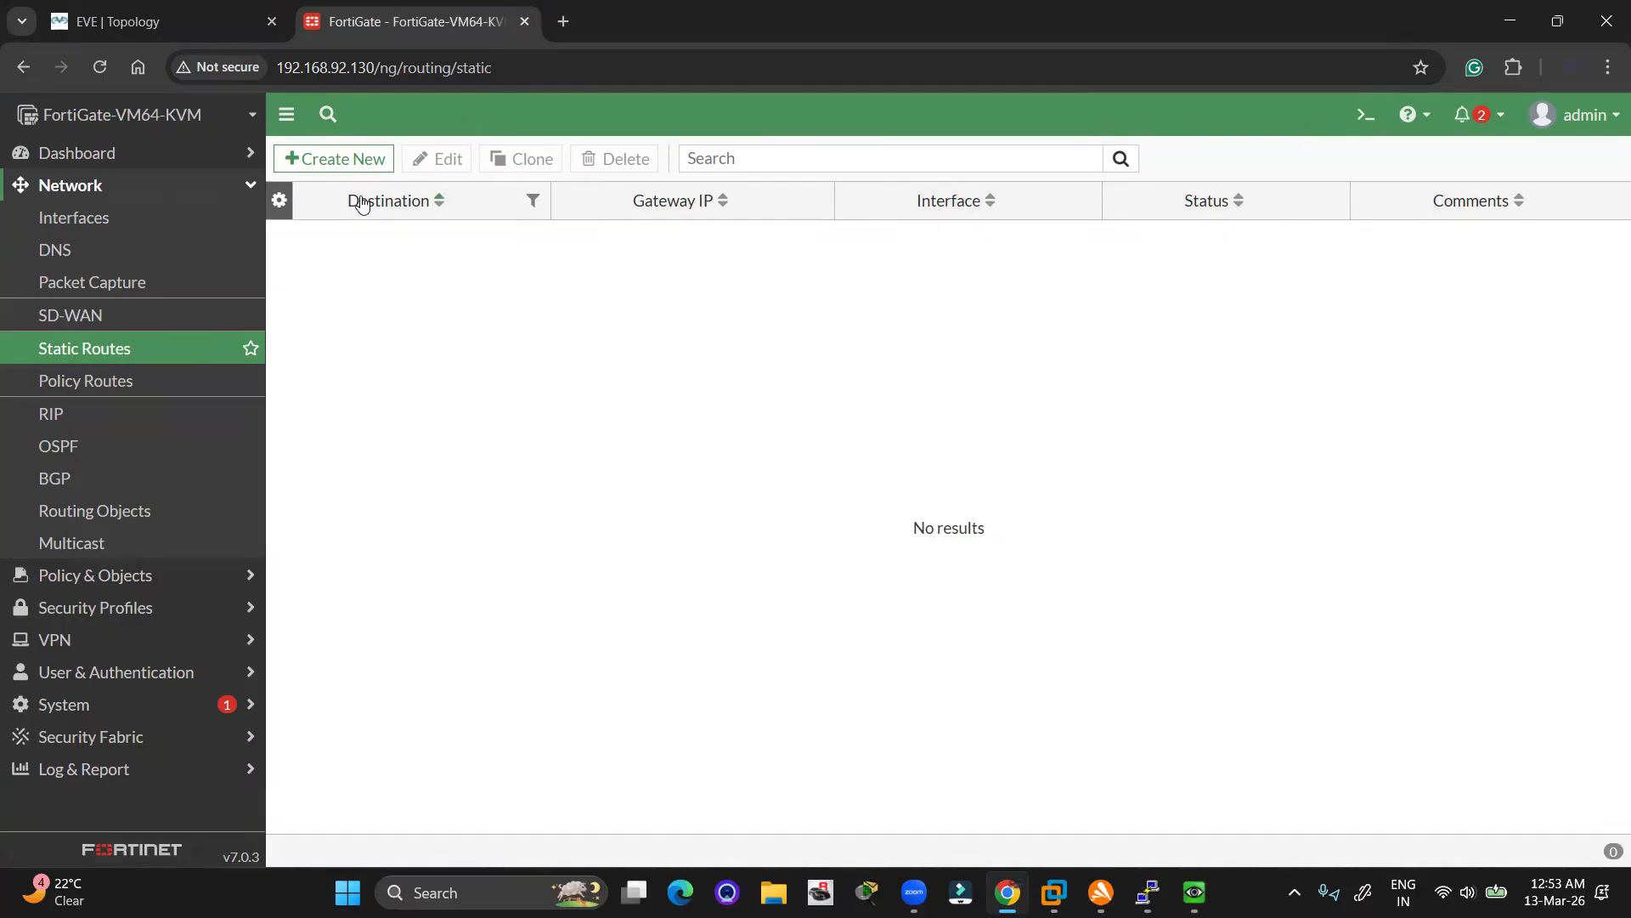
pyautogui.click(346, 165)
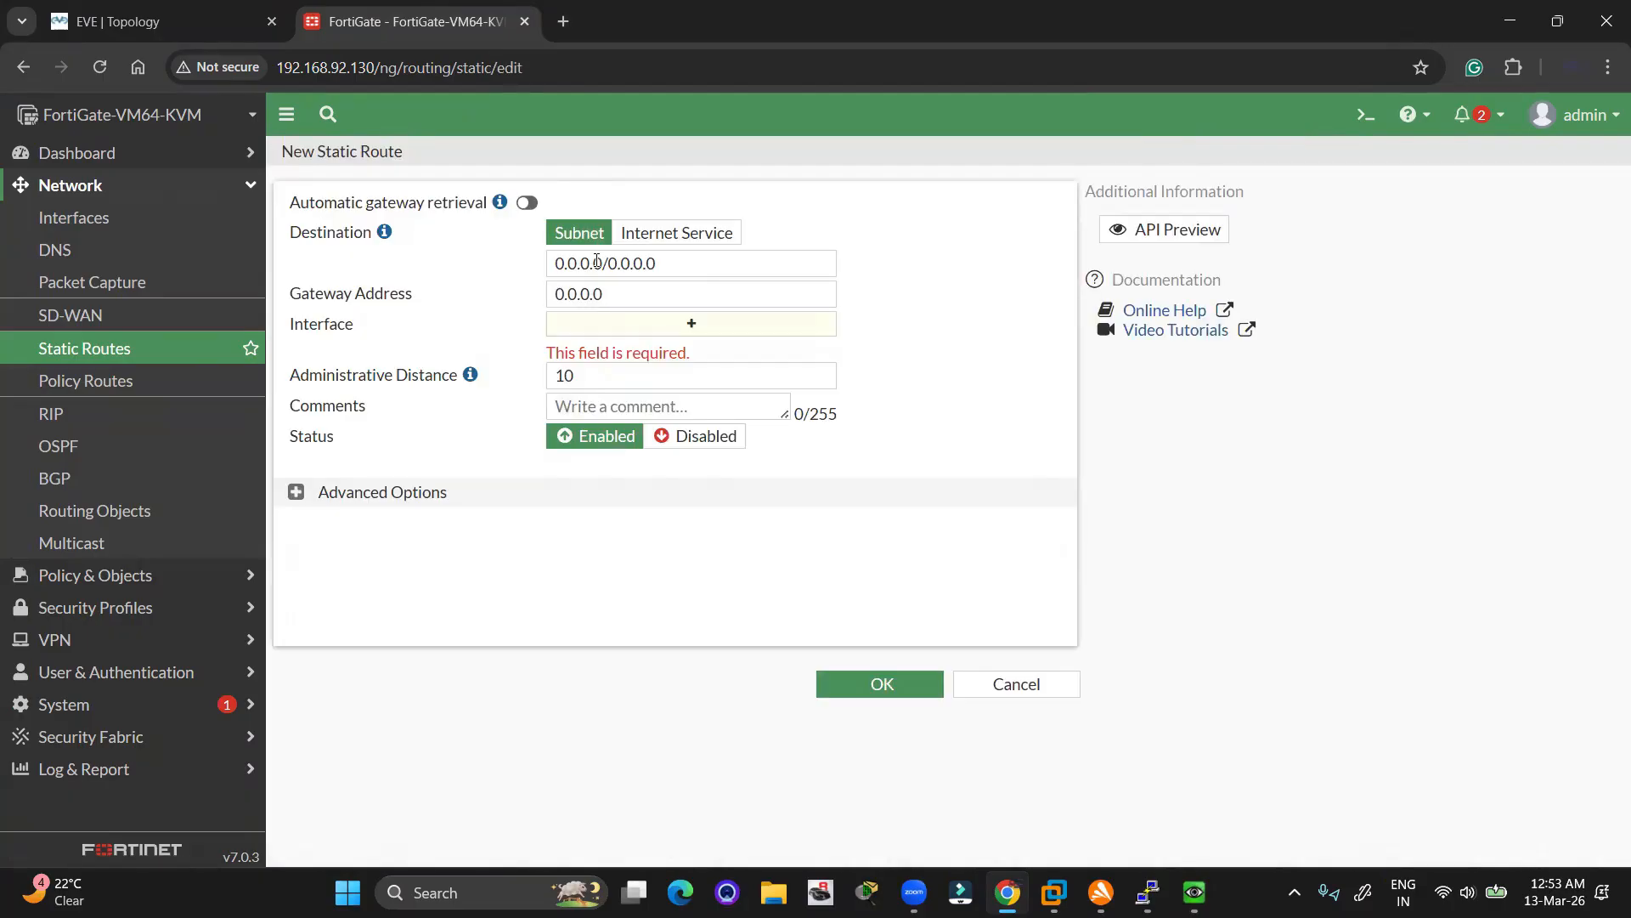
pyautogui.tripleClick(614, 259)
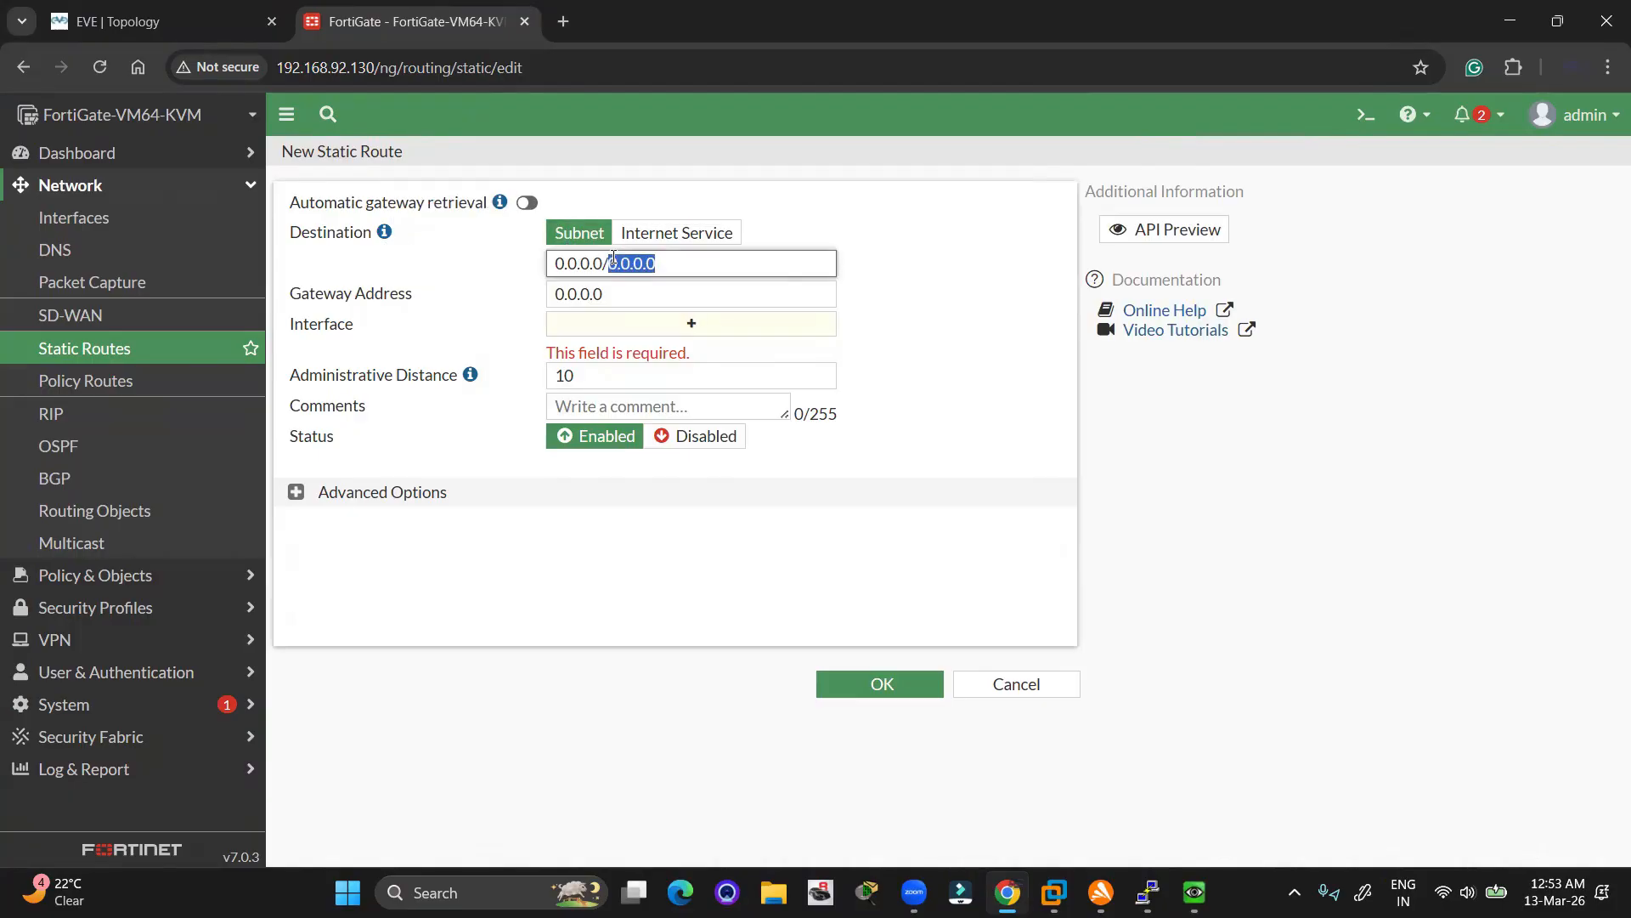
pyautogui.click(692, 266)
pyautogui.moveTo(782, 293); pyautogui.dragTo(499, 293)
pyautogui.write('192')
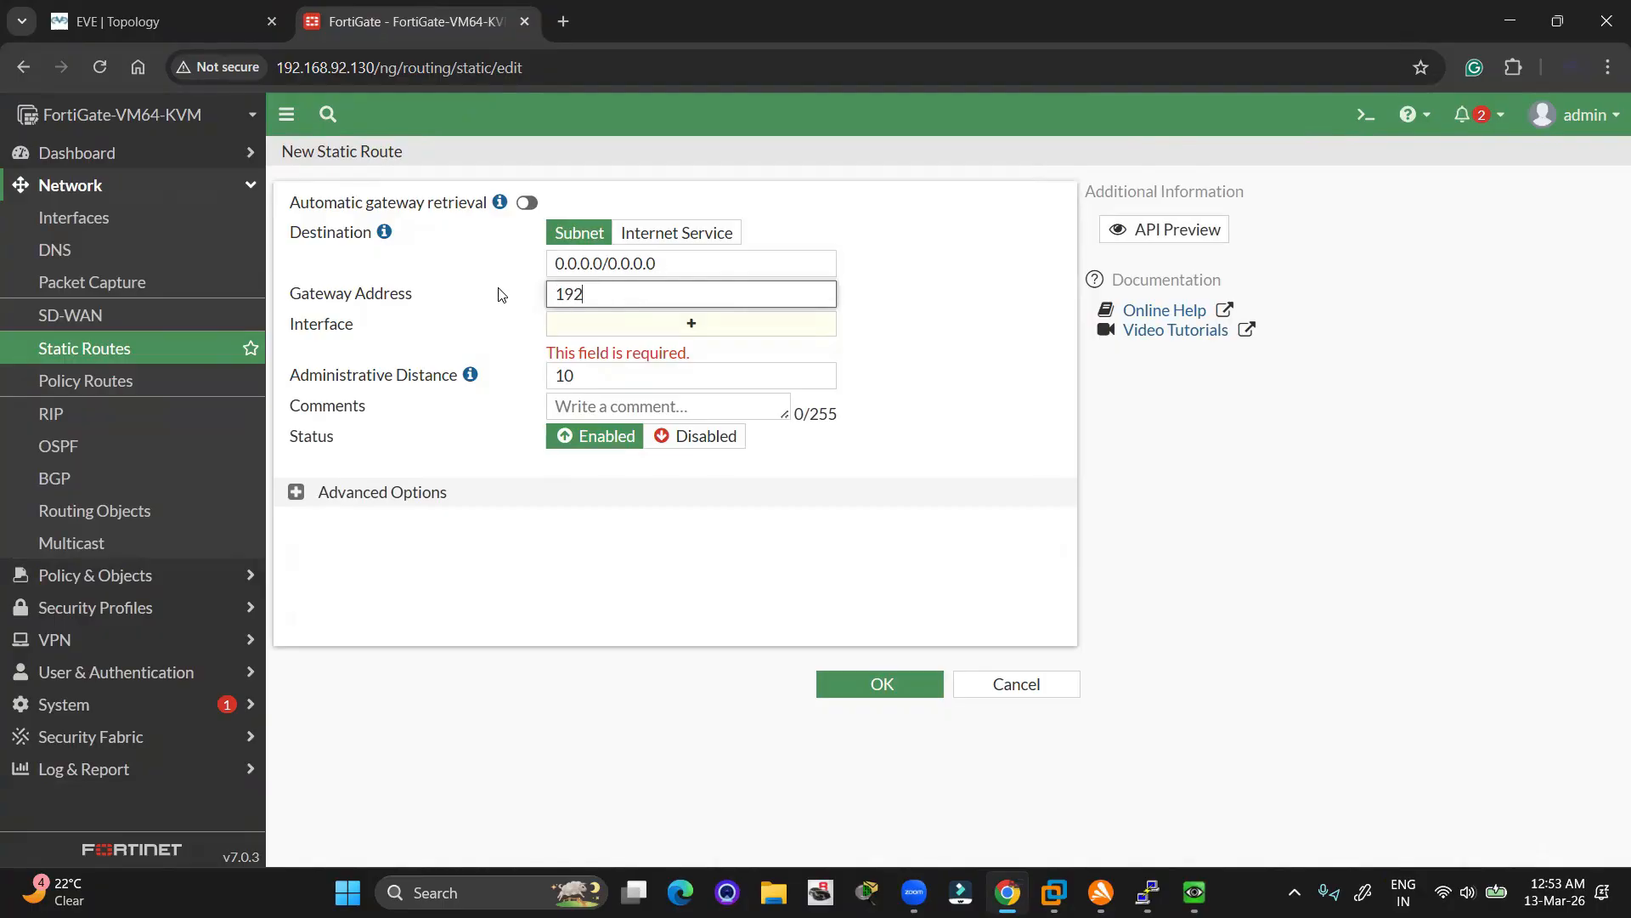
pyautogui.write('.168.92.2')
pyautogui.press('Tab')
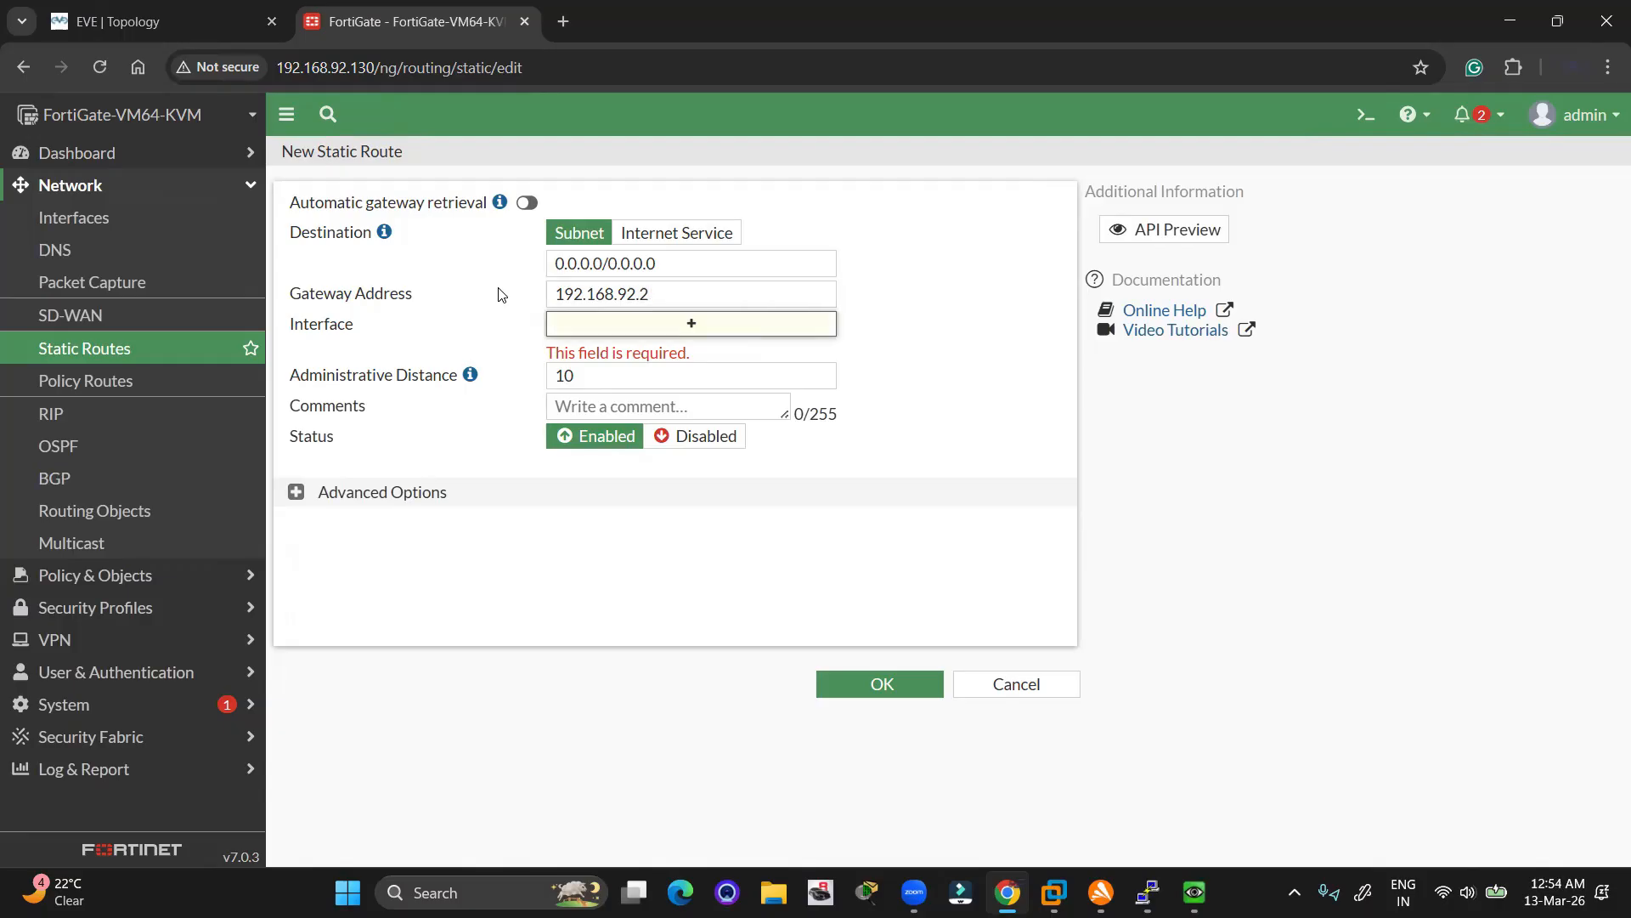
# Assign the route to interface WAN (port1), save it, and return to the topology
pyautogui.click(789, 344)
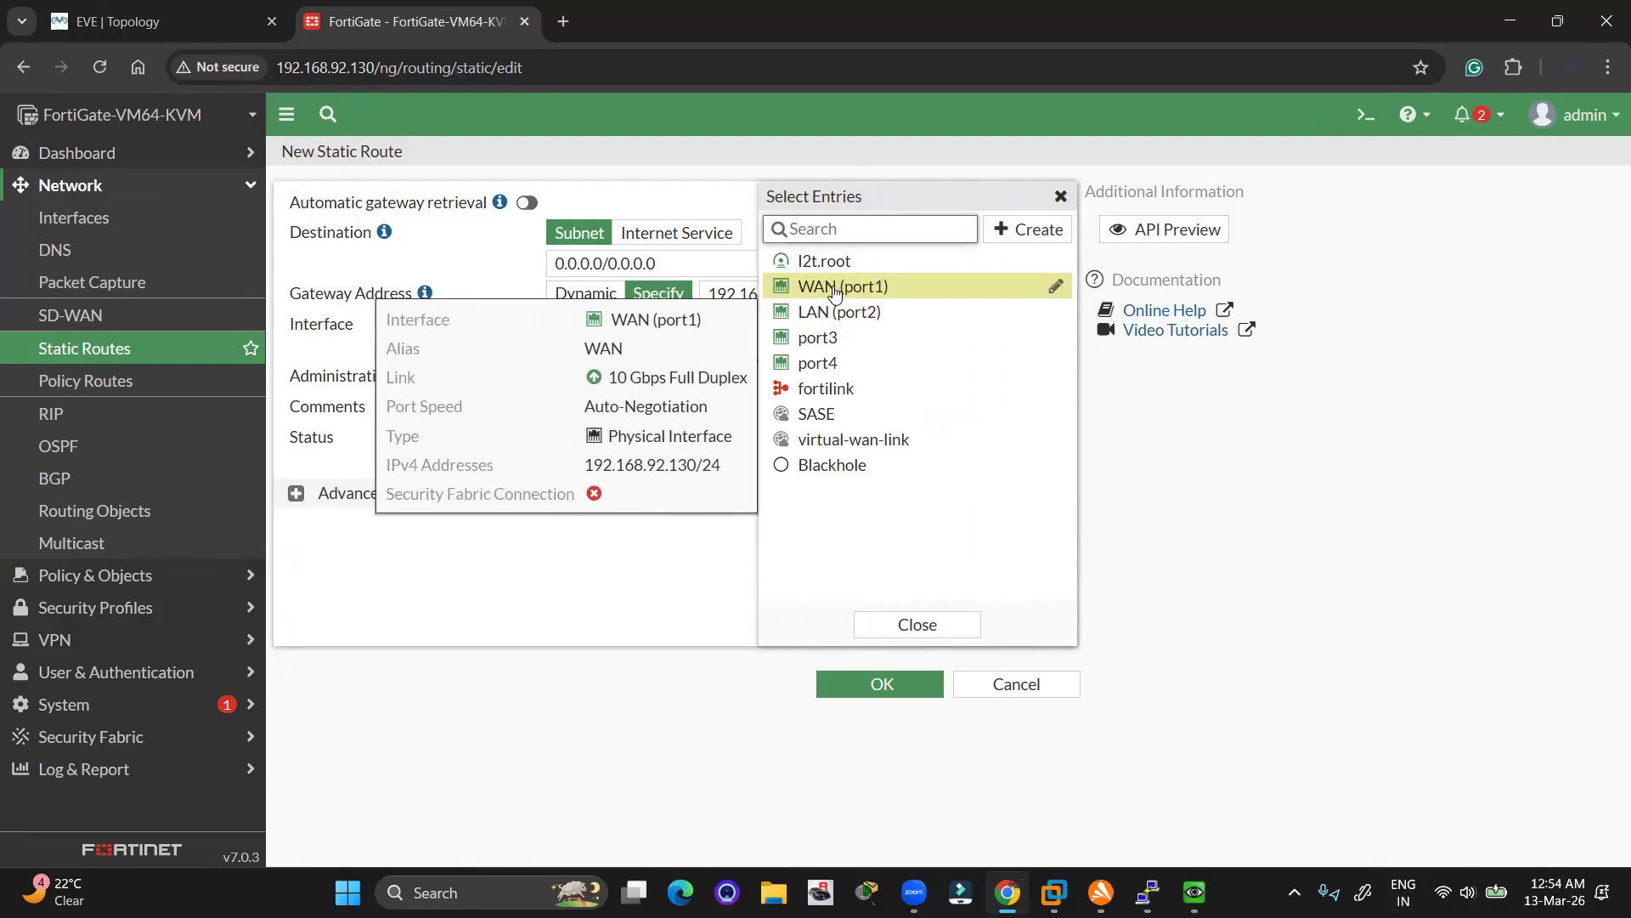
pyautogui.click(833, 289)
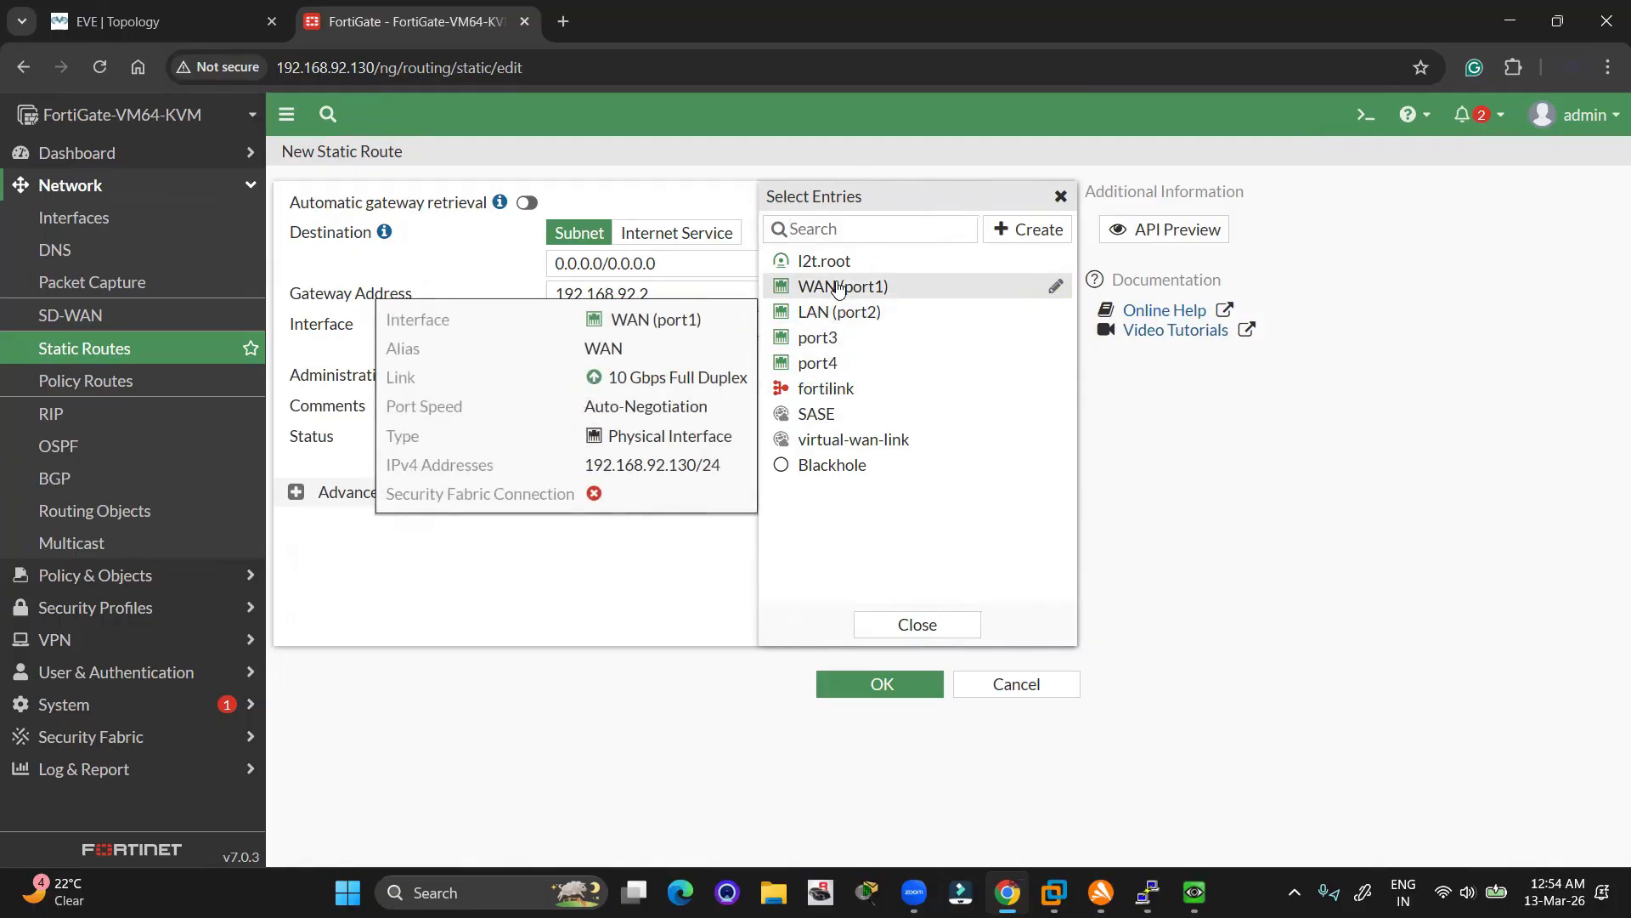
pyautogui.click(840, 289)
pyautogui.click(564, 547)
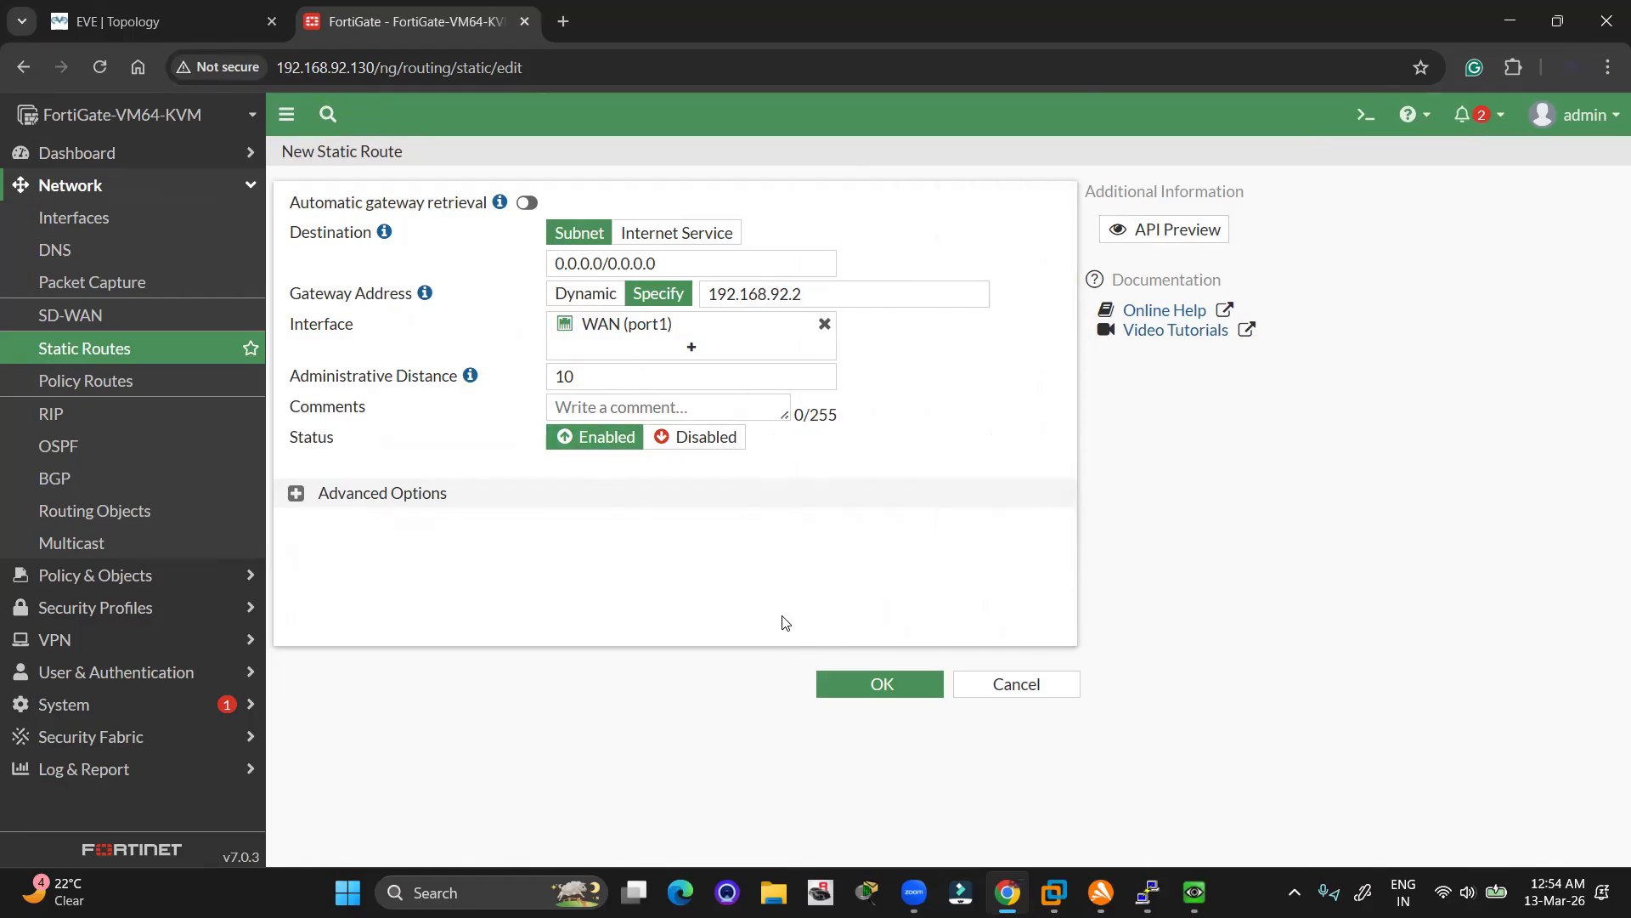
pyautogui.click(873, 687)
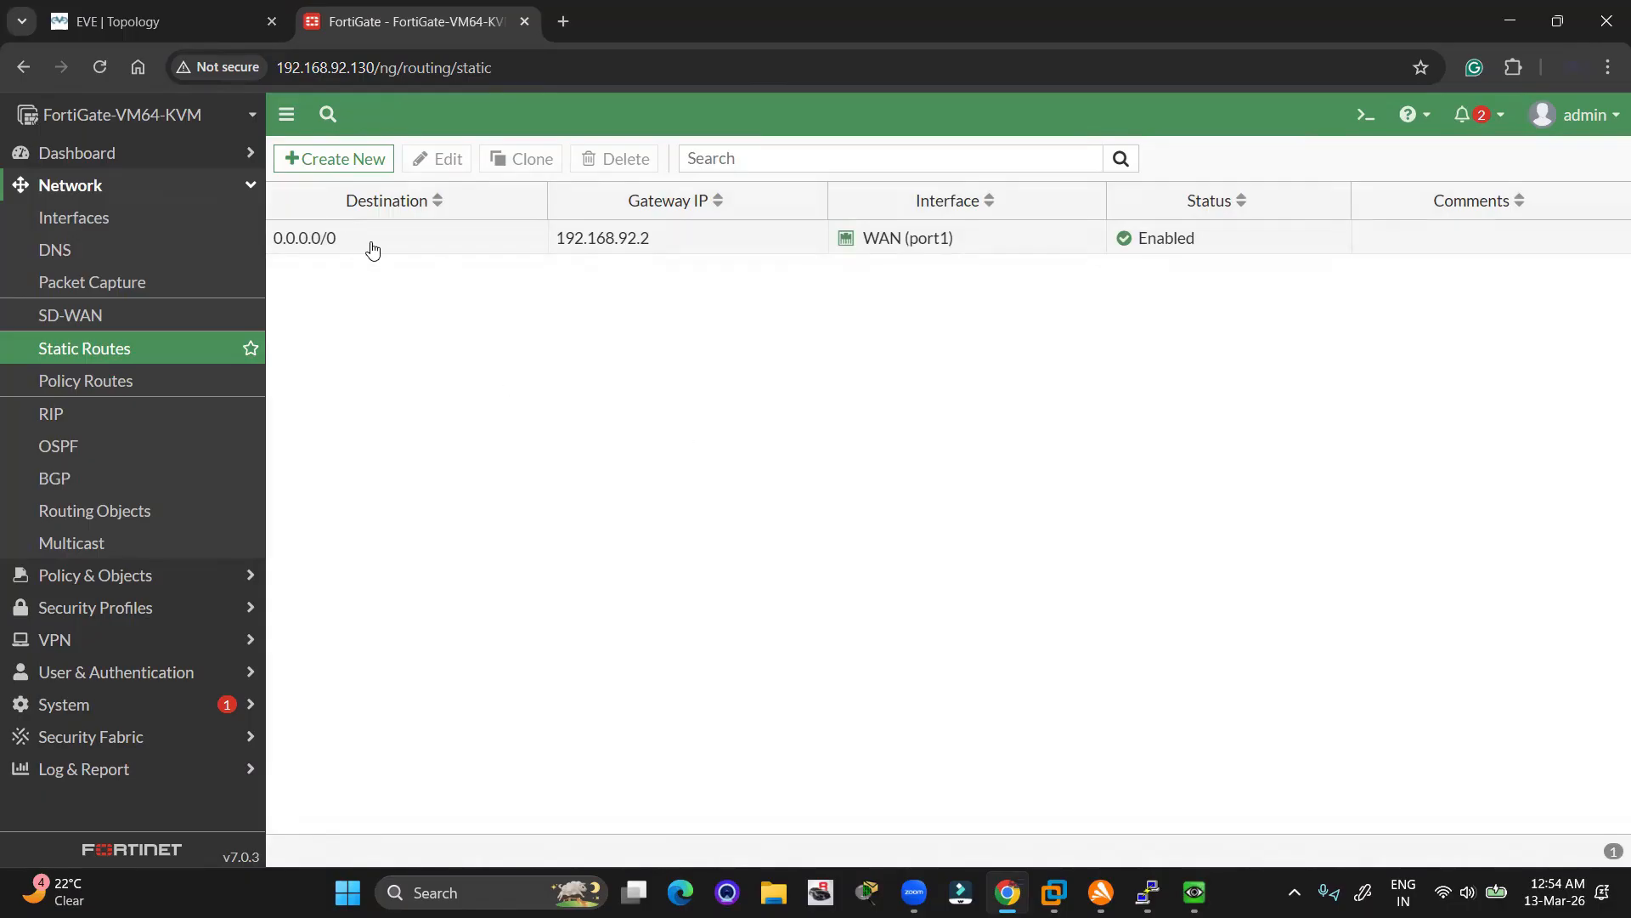
pyautogui.click(184, 23)
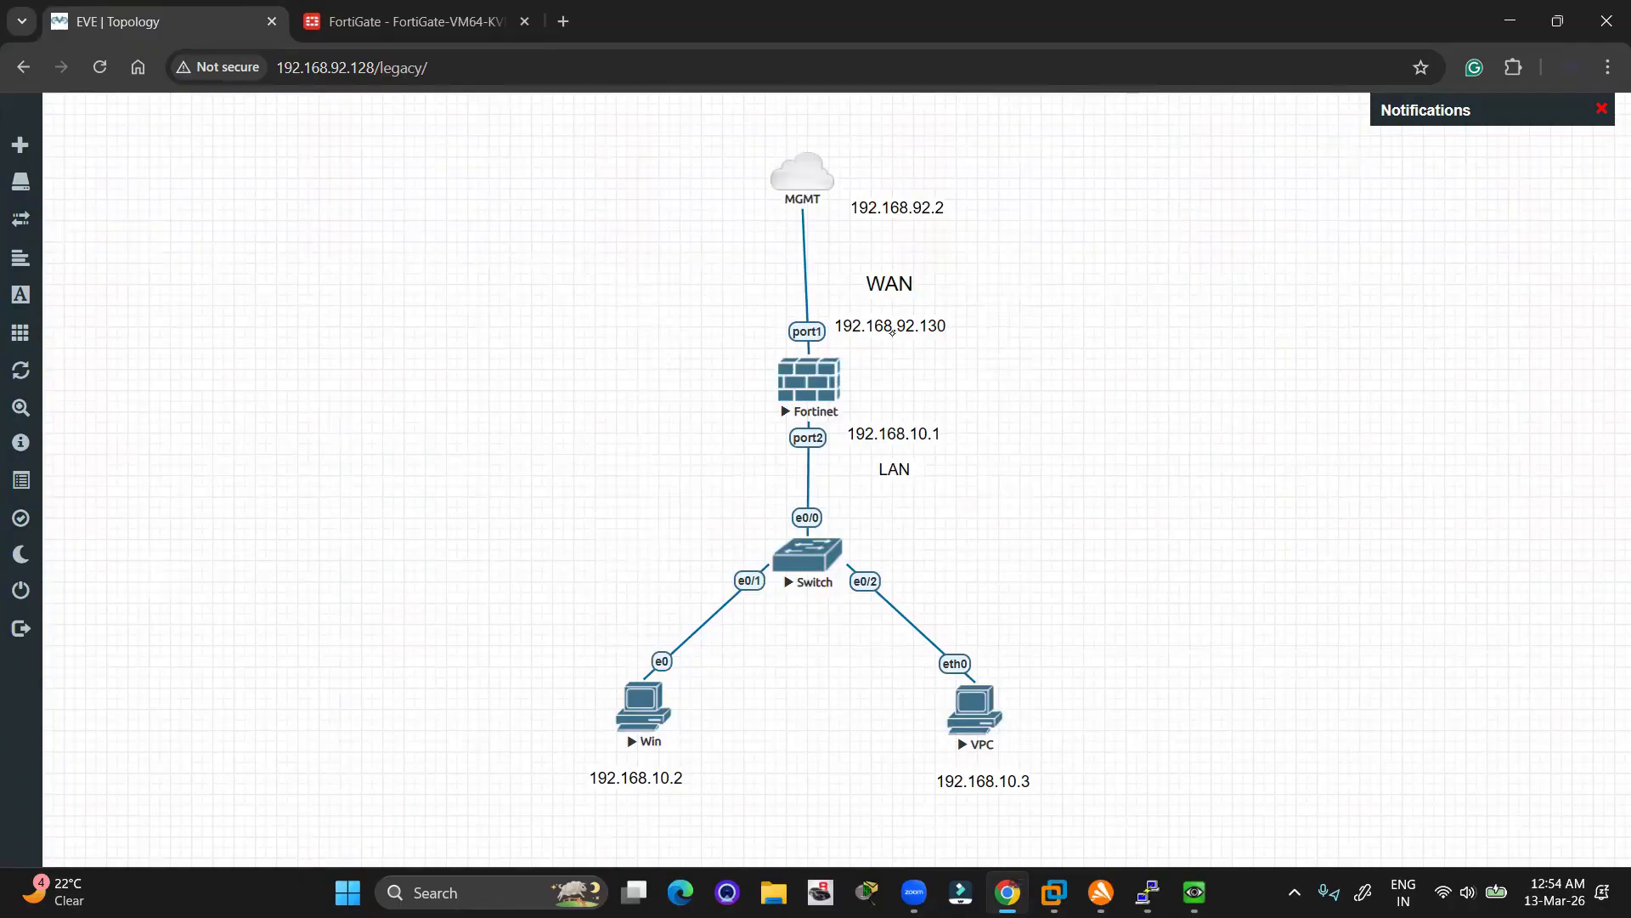
pyautogui.hotkey('ctrl', '2')
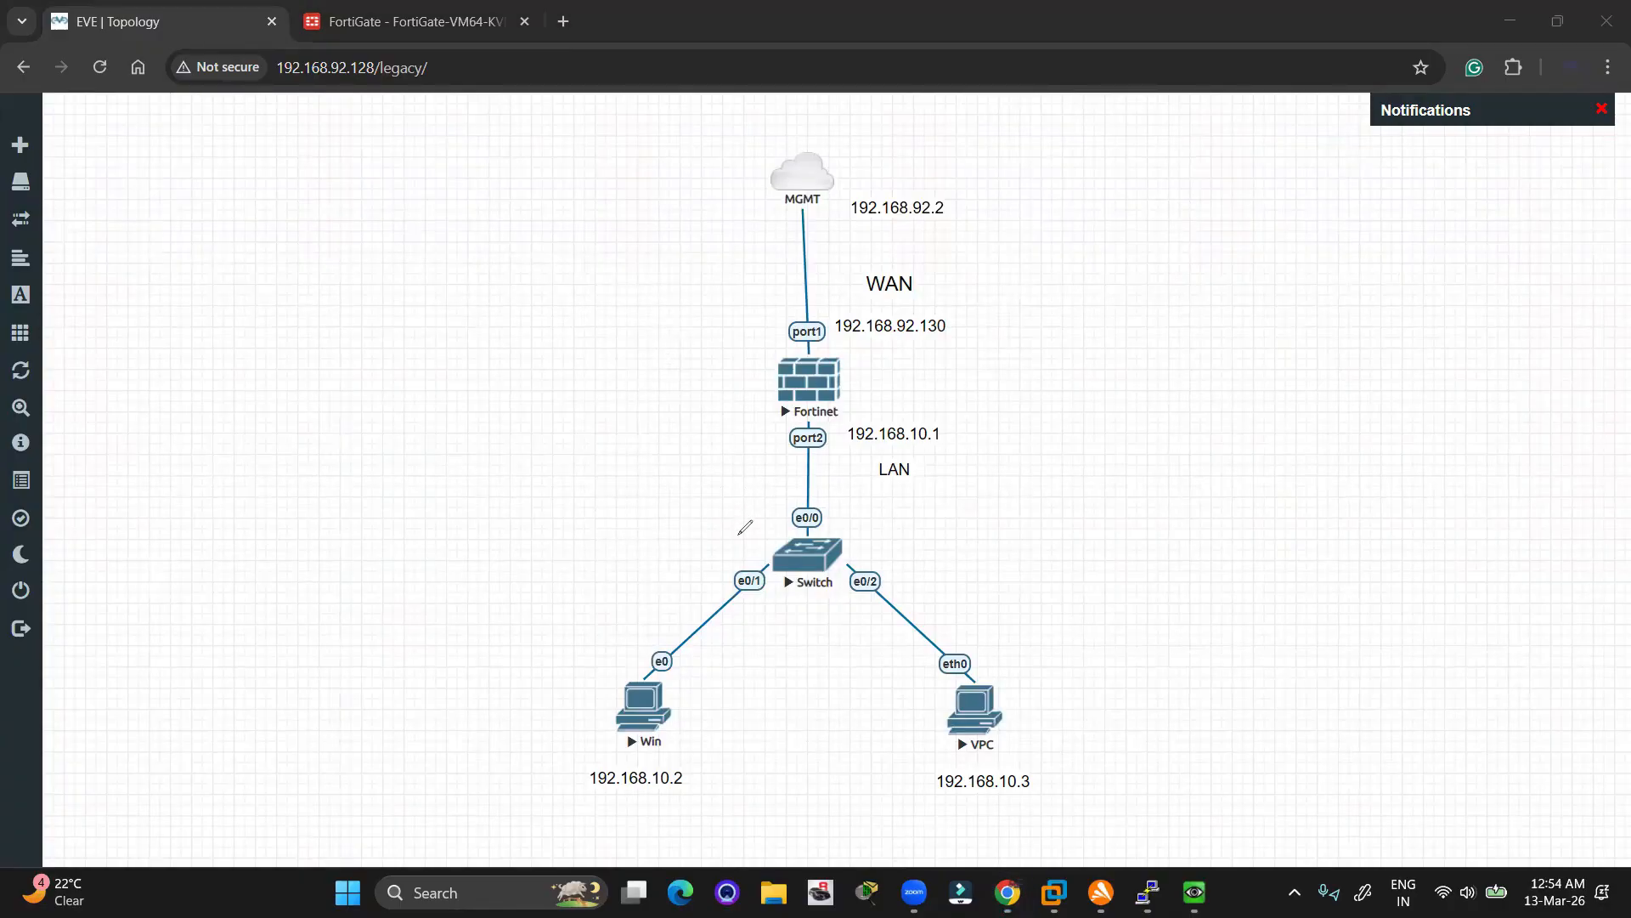
pyautogui.moveTo(740, 540)
pyautogui.mouseDown()
pyautogui.moveTo(671, 429)
pyautogui.moveTo(748, 240)
pyautogui.moveTo(760, 255)
pyautogui.mouseUp()
pyautogui.moveTo(725, 546); pyautogui.dragTo(723, 558)
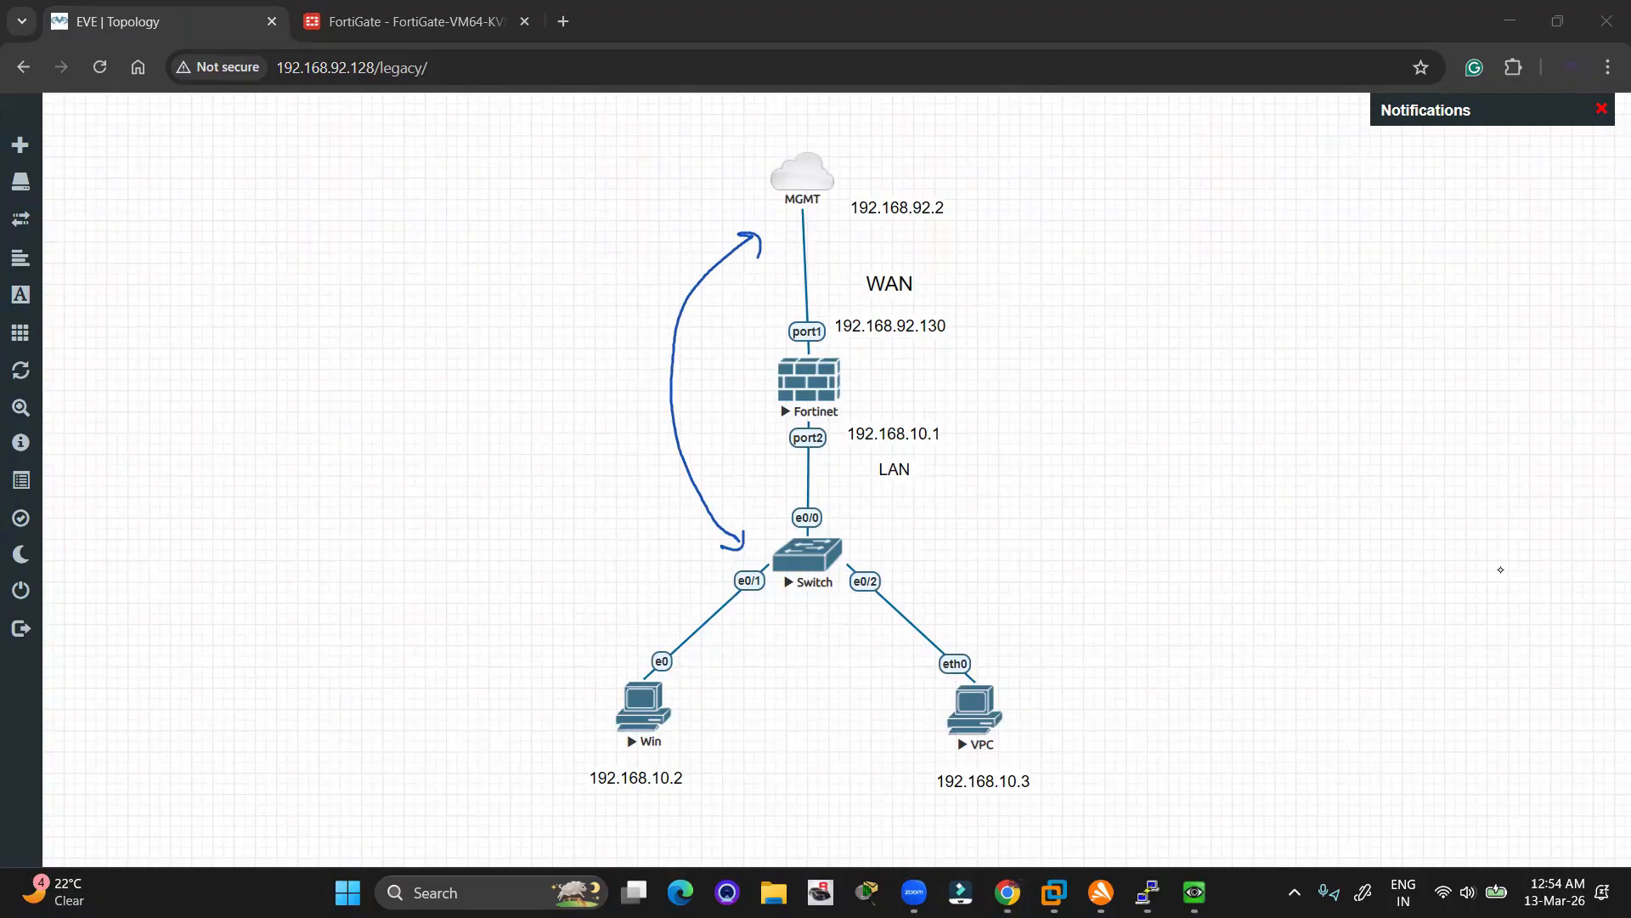
pyautogui.press('e')
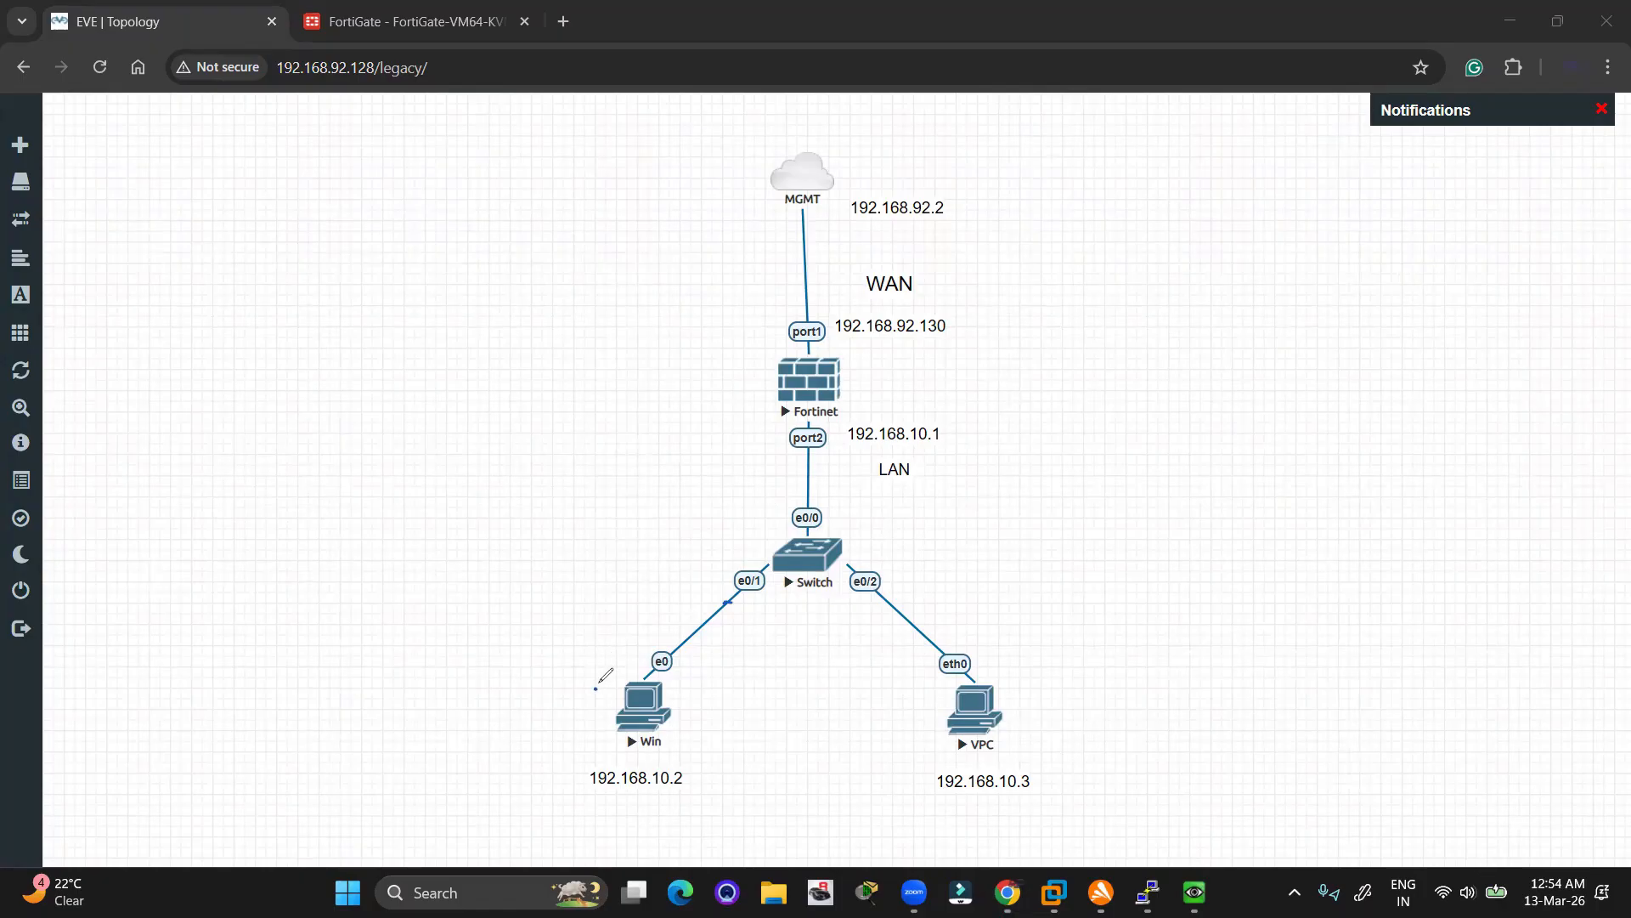
pyautogui.moveTo(597, 686)
pyautogui.mouseDown()
pyautogui.moveTo(747, 544)
pyautogui.moveTo(756, 419)
pyautogui.mouseUp()
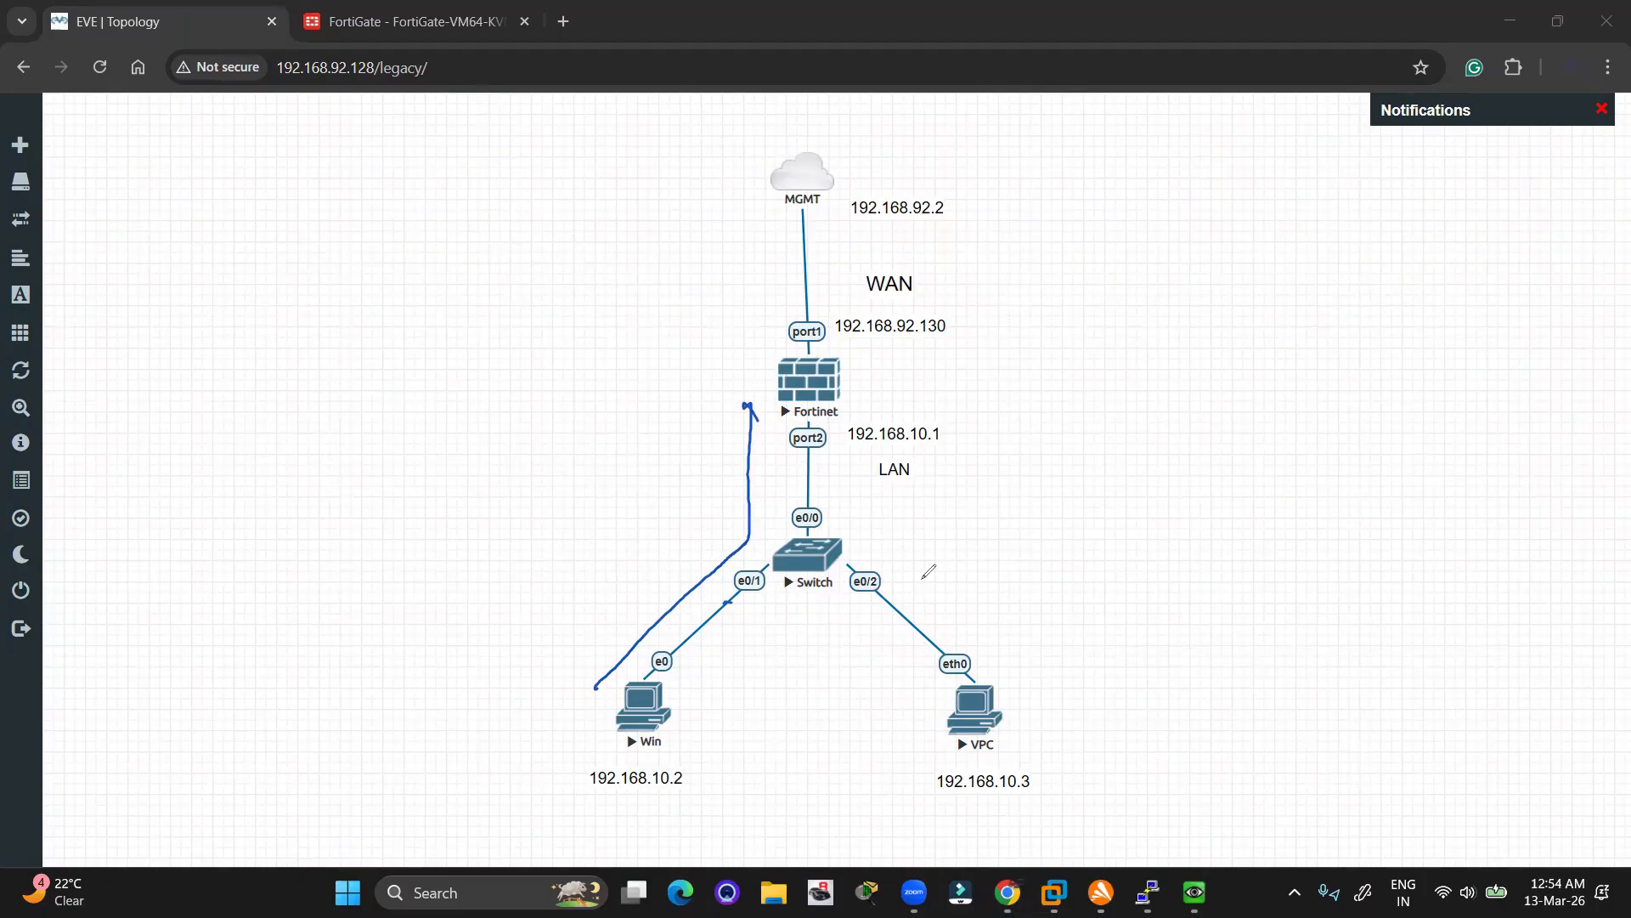
pyautogui.moveTo(937, 718)
pyautogui.mouseDown()
pyautogui.moveTo(752, 538)
pyautogui.moveTo(751, 444)
pyautogui.mouseUp()
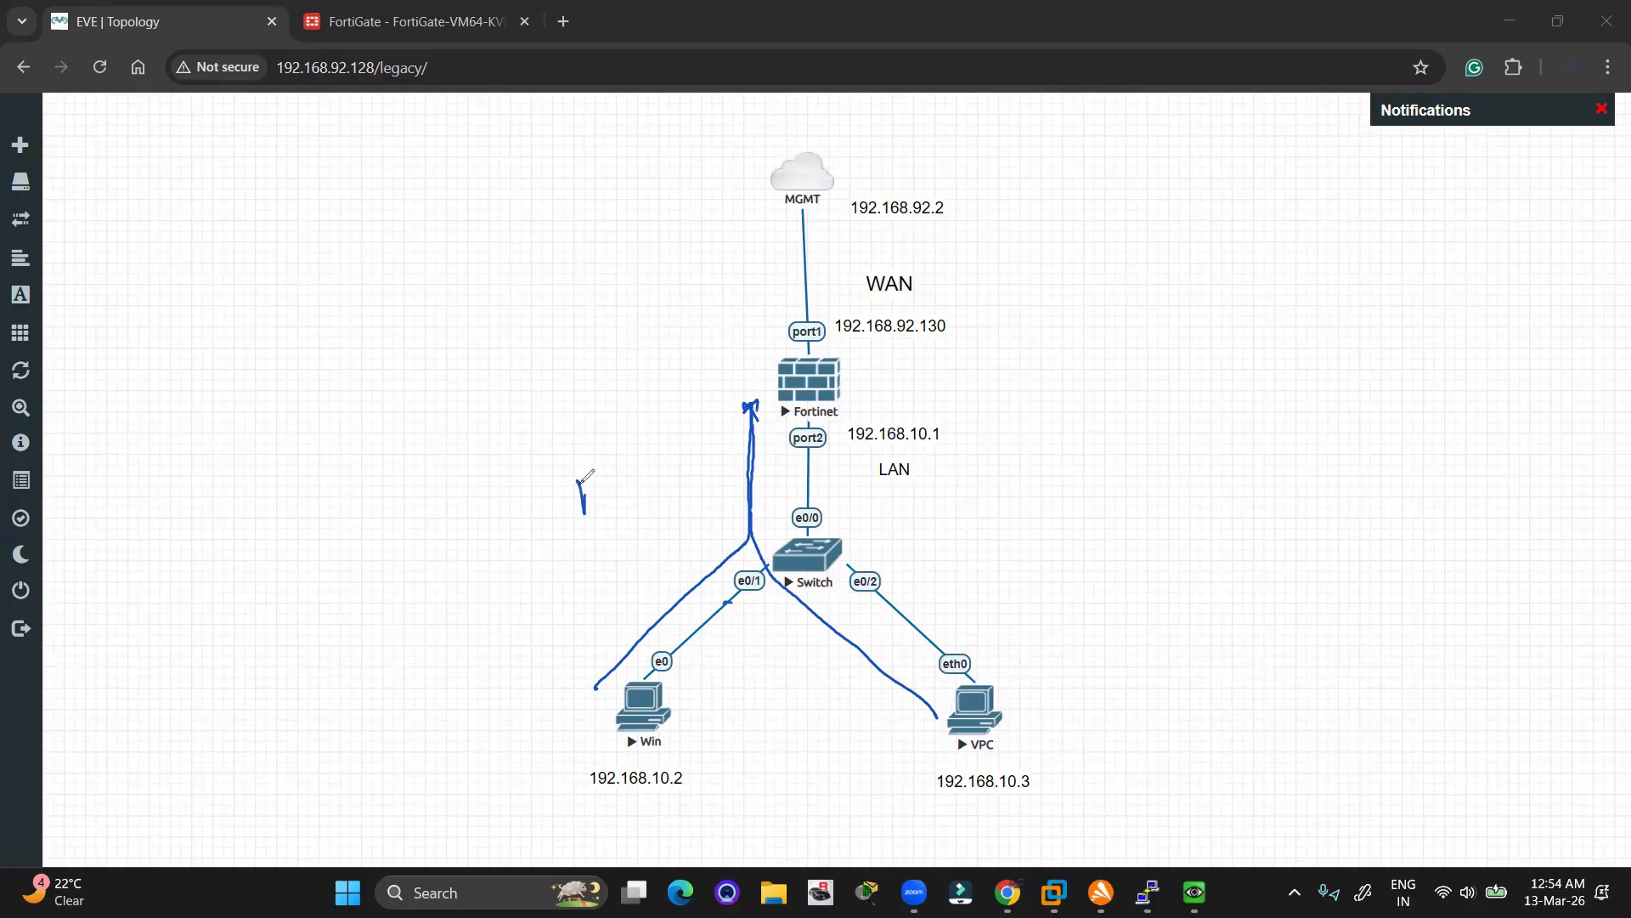
pyautogui.moveTo(582, 481)
pyautogui.mouseDown()
pyautogui.moveTo(611, 474)
pyautogui.moveTo(687, 509)
pyautogui.mouseUp()
pyautogui.moveTo(641, 419); pyautogui.dragTo(636, 434)
pyautogui.moveTo(747, 353)
pyautogui.mouseDown()
pyautogui.moveTo(746, 187)
pyautogui.moveTo(763, 206)
pyautogui.mouseUp()
pyautogui.moveTo(656, 332)
pyautogui.mouseDown()
pyautogui.moveTo(652, 308)
pyautogui.moveTo(703, 289)
pyautogui.moveTo(704, 338)
pyautogui.mouseUp()
pyautogui.moveTo(736, 282)
pyautogui.mouseDown()
pyautogui.moveTo(761, 331)
pyautogui.moveTo(748, 295)
pyautogui.mouseUp()
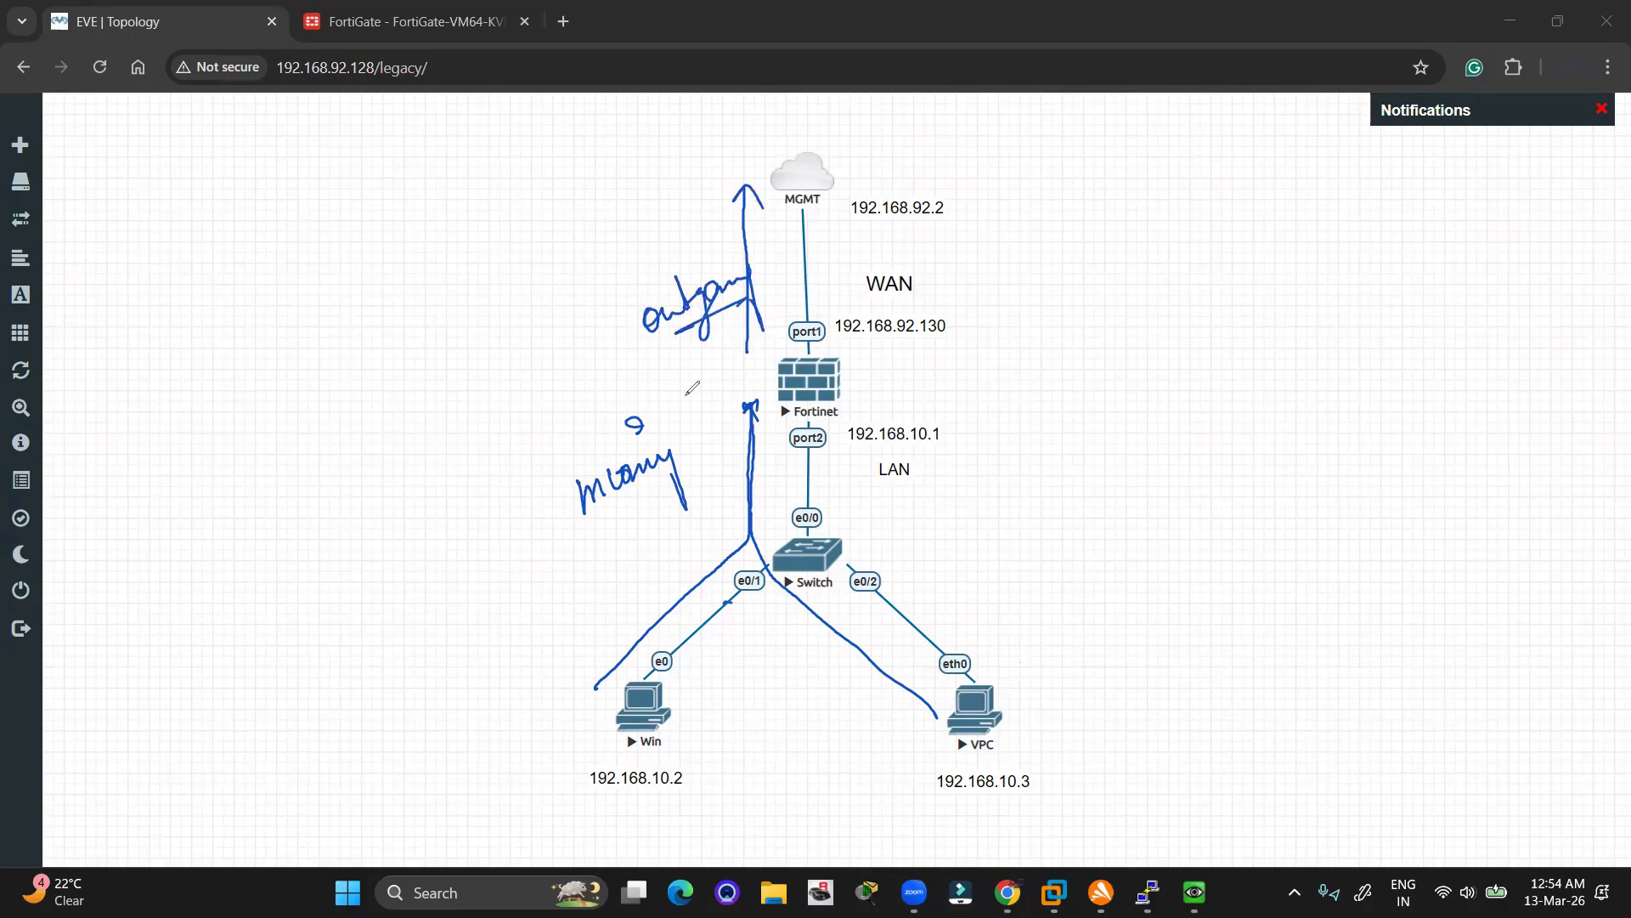
pyautogui.moveTo(602, 522); pyautogui.dragTo(683, 460)
pyautogui.click(1521, 586)
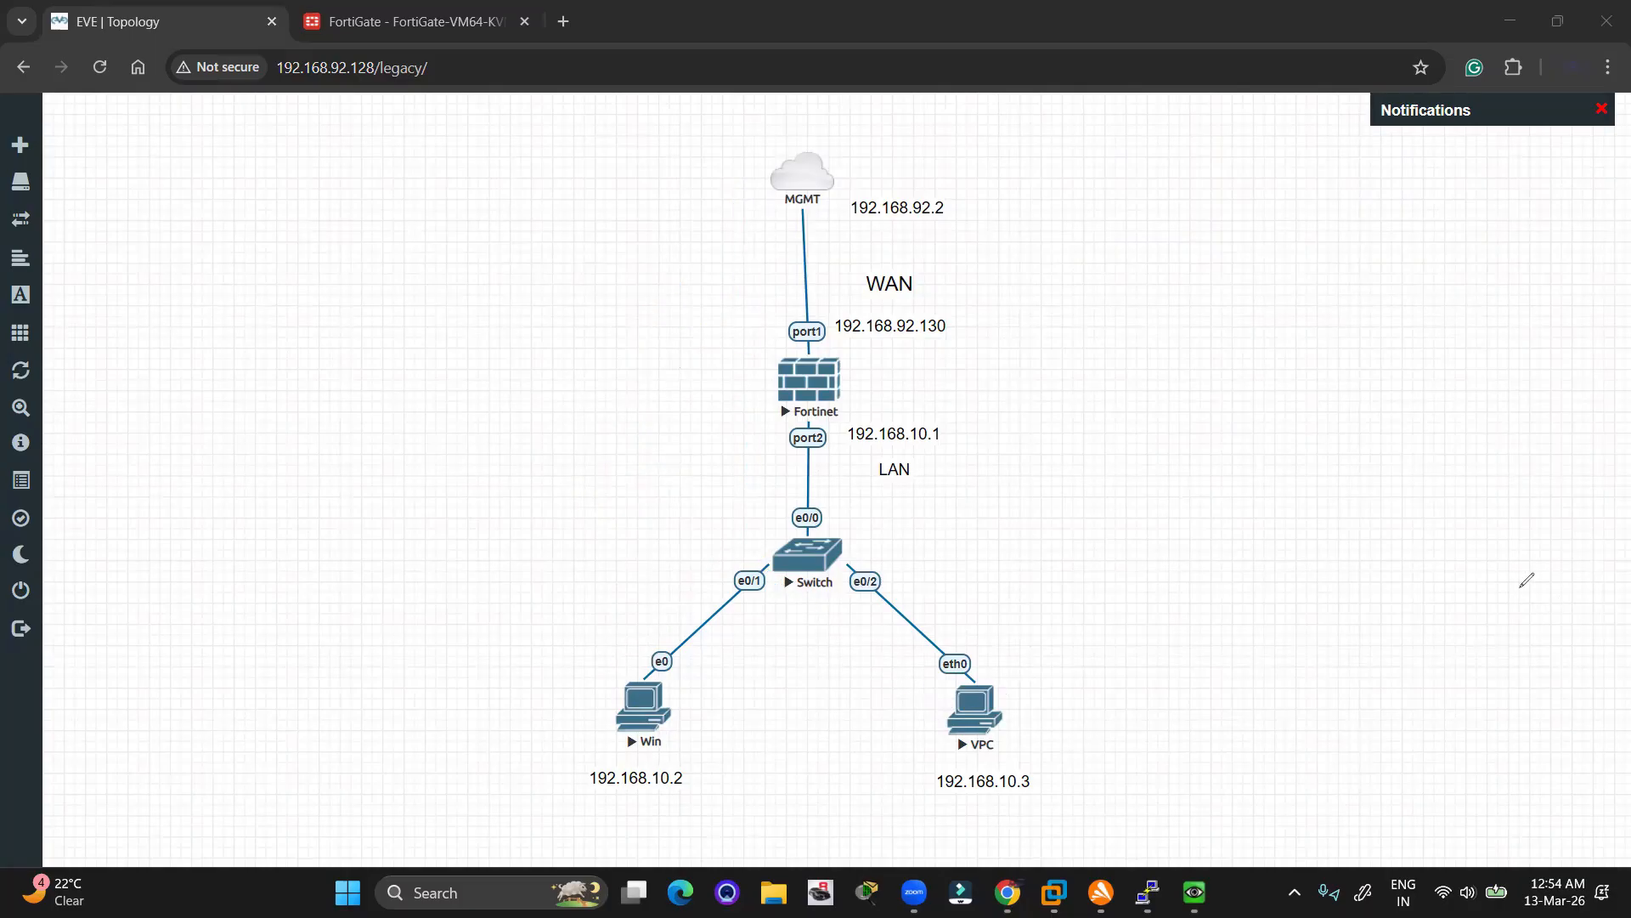
# Start a new firewall policy named Internet from LAN (port2) to WAN (port1)
pyautogui.click(344, 17)
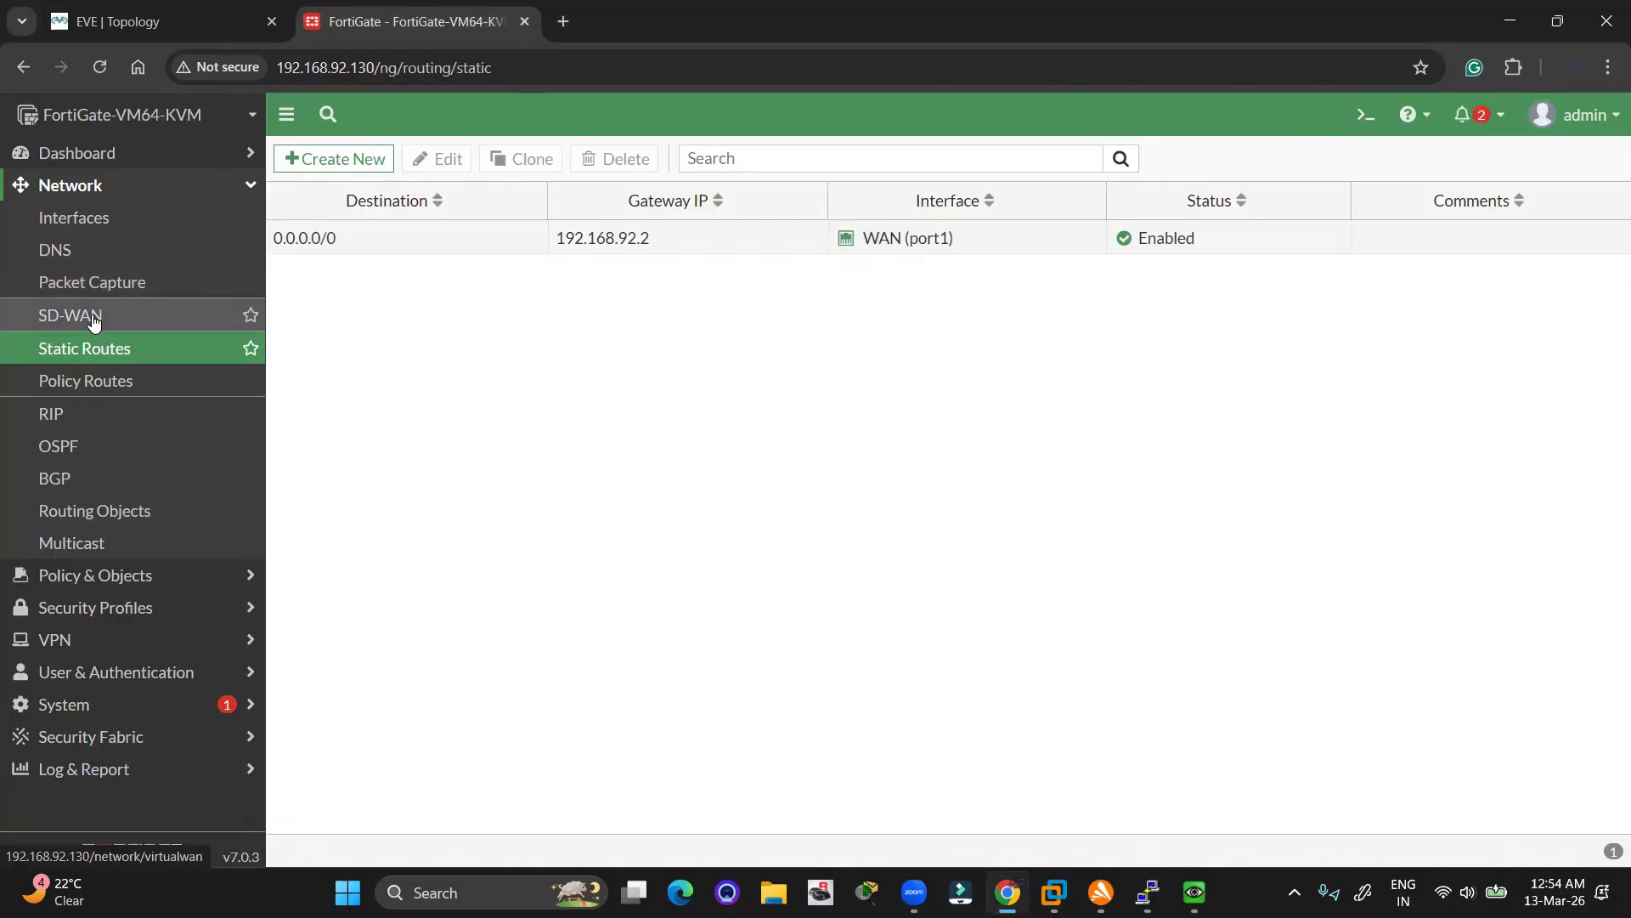
pyautogui.click(115, 577)
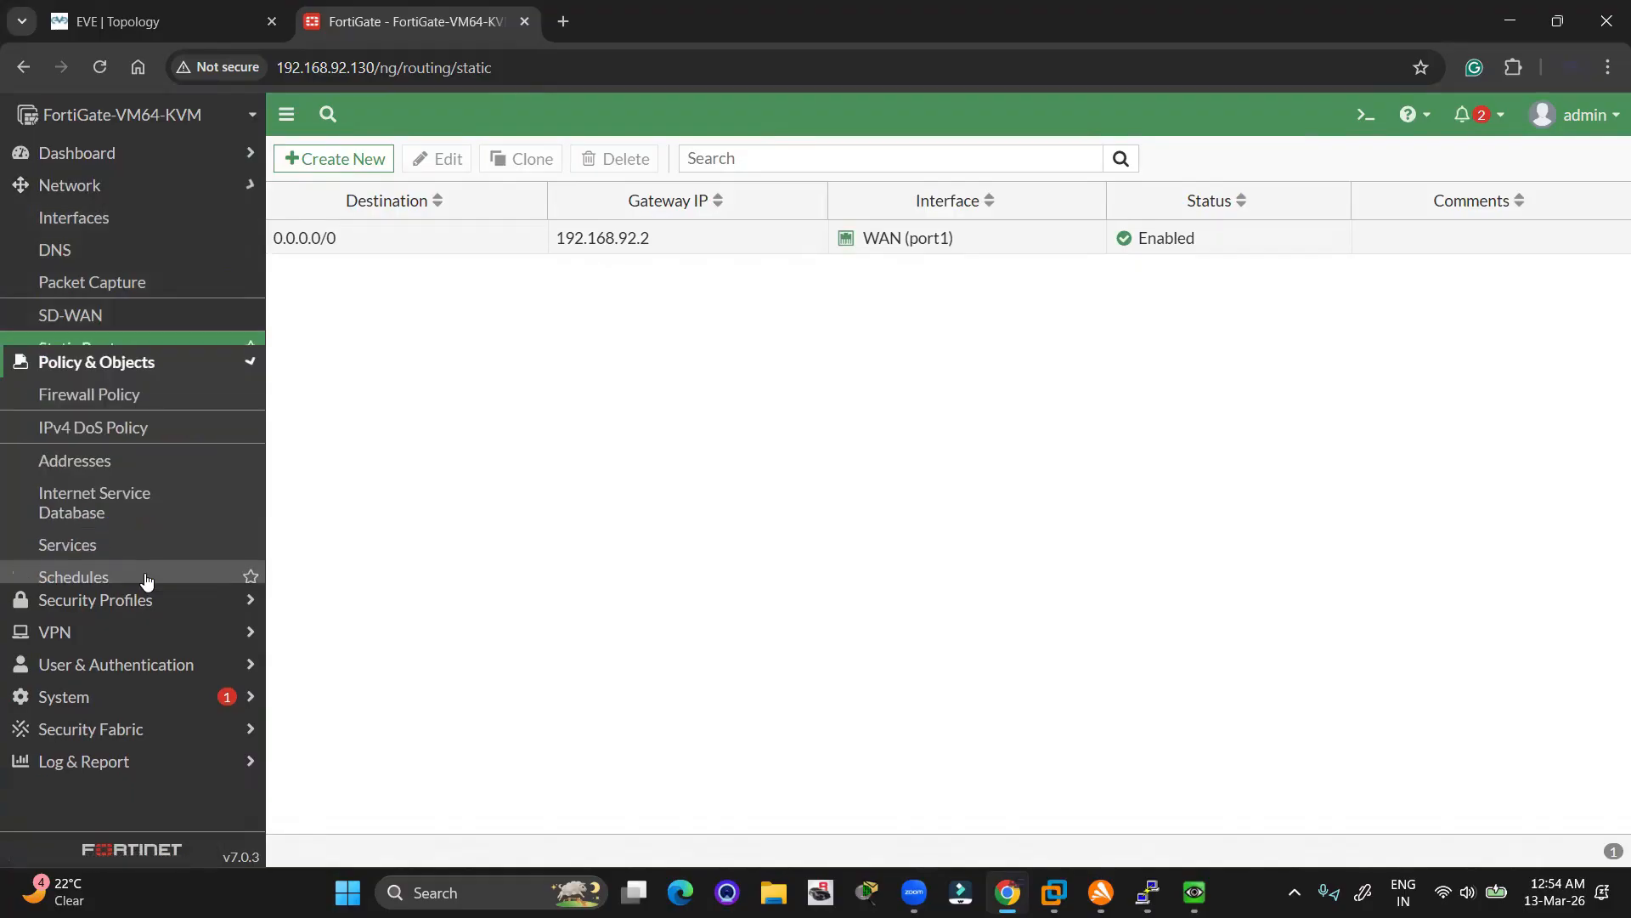
pyautogui.click(91, 247)
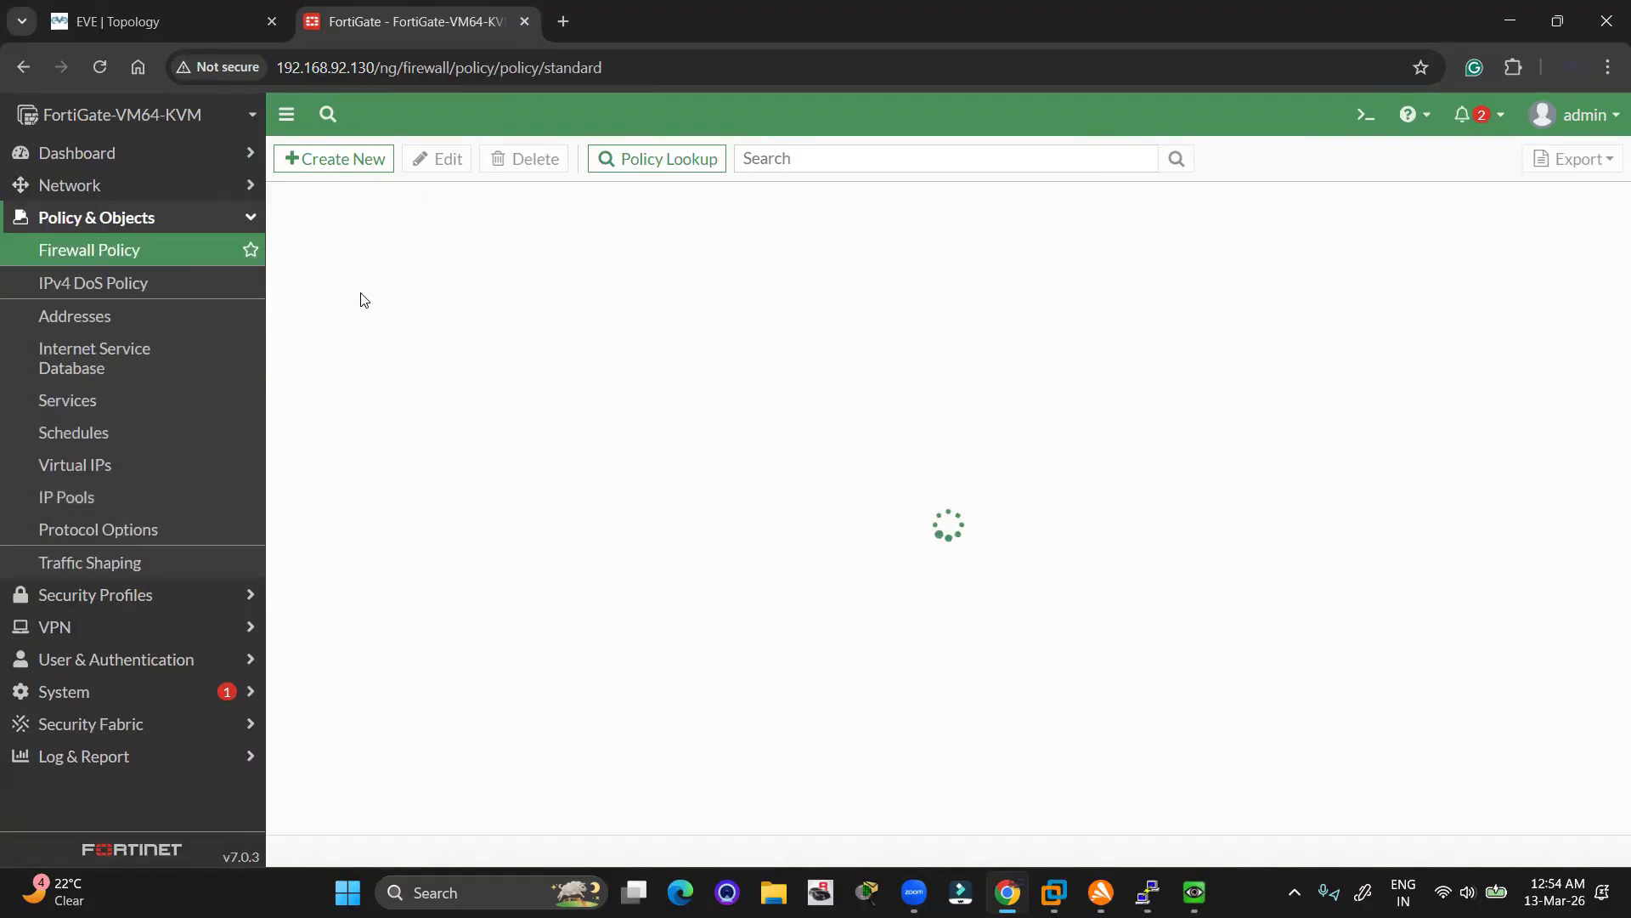
pyautogui.click(346, 158)
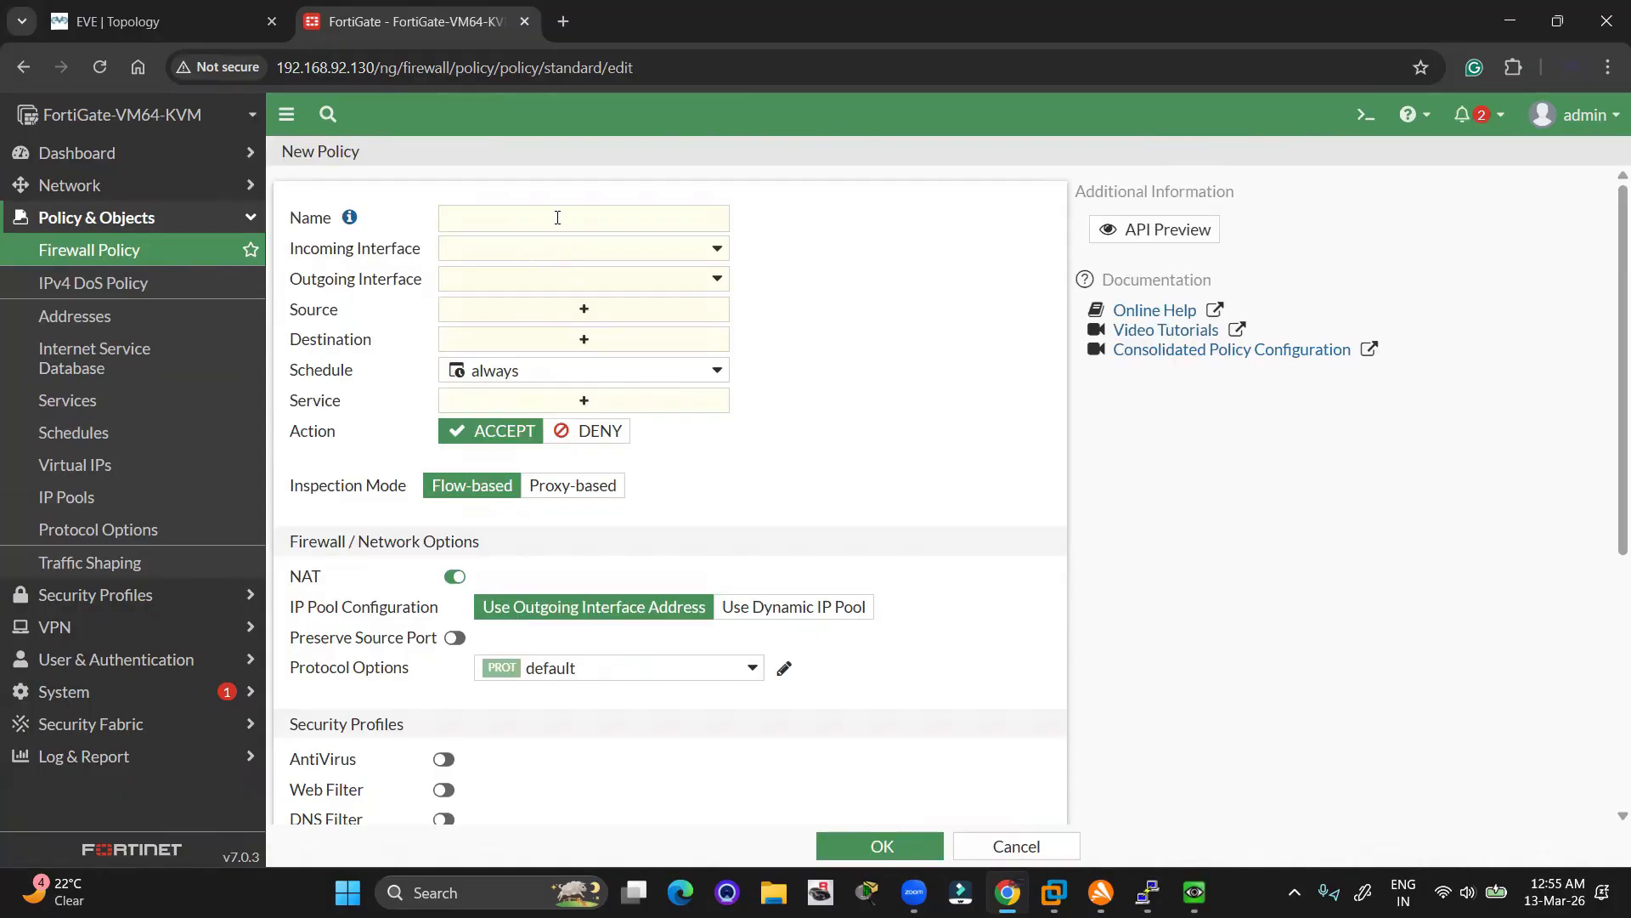
pyautogui.click(557, 217)
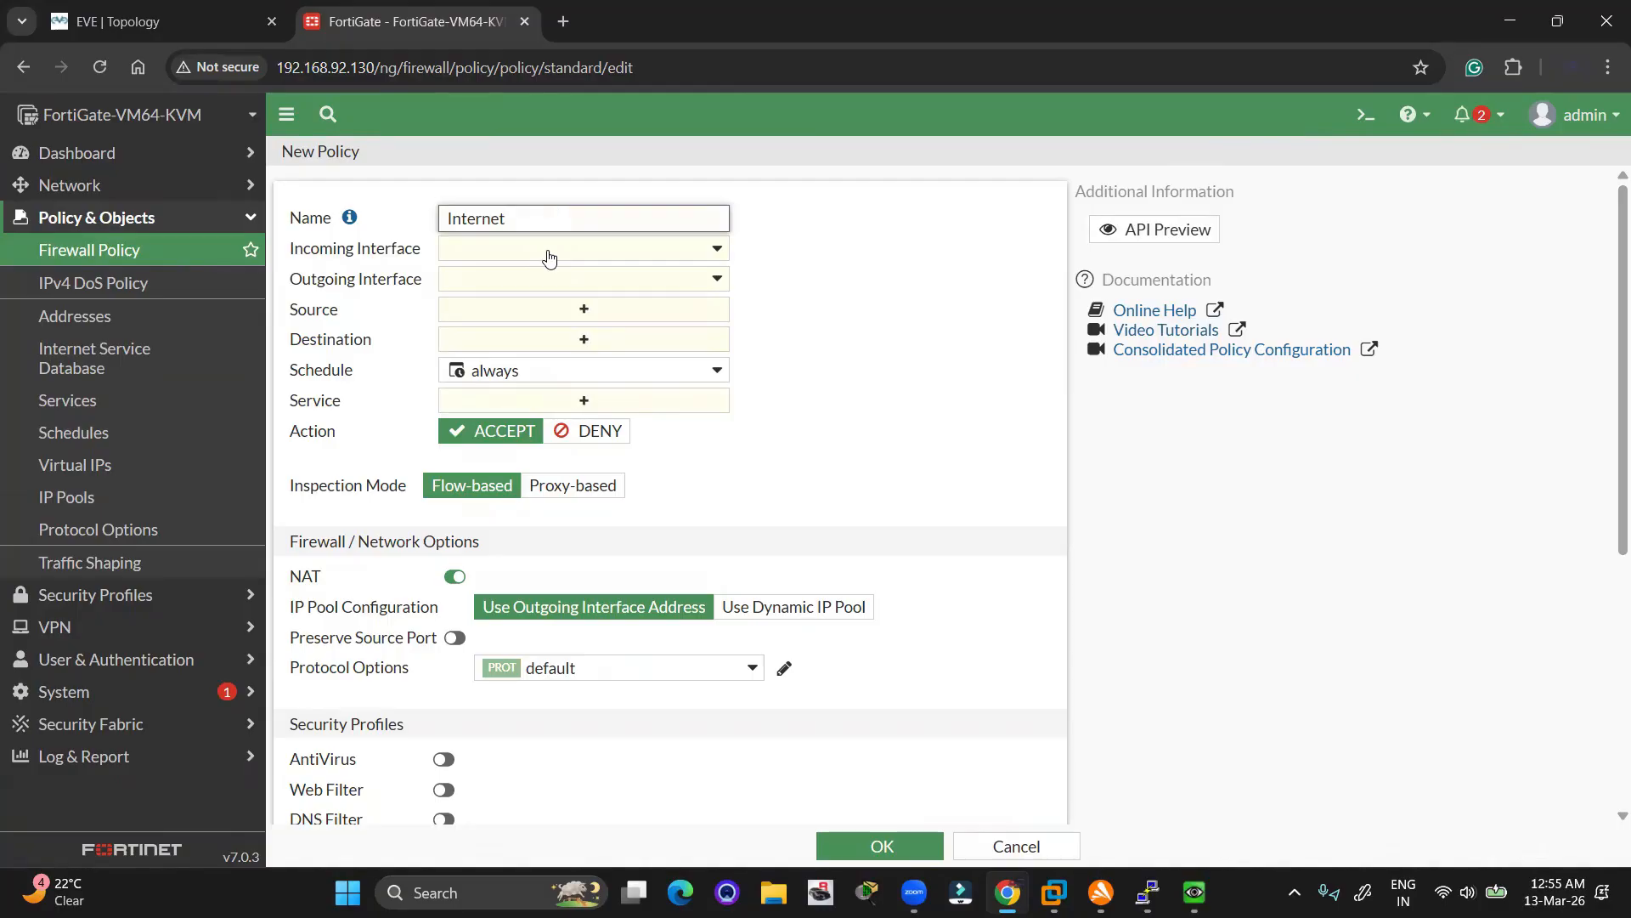
pyautogui.click(548, 258)
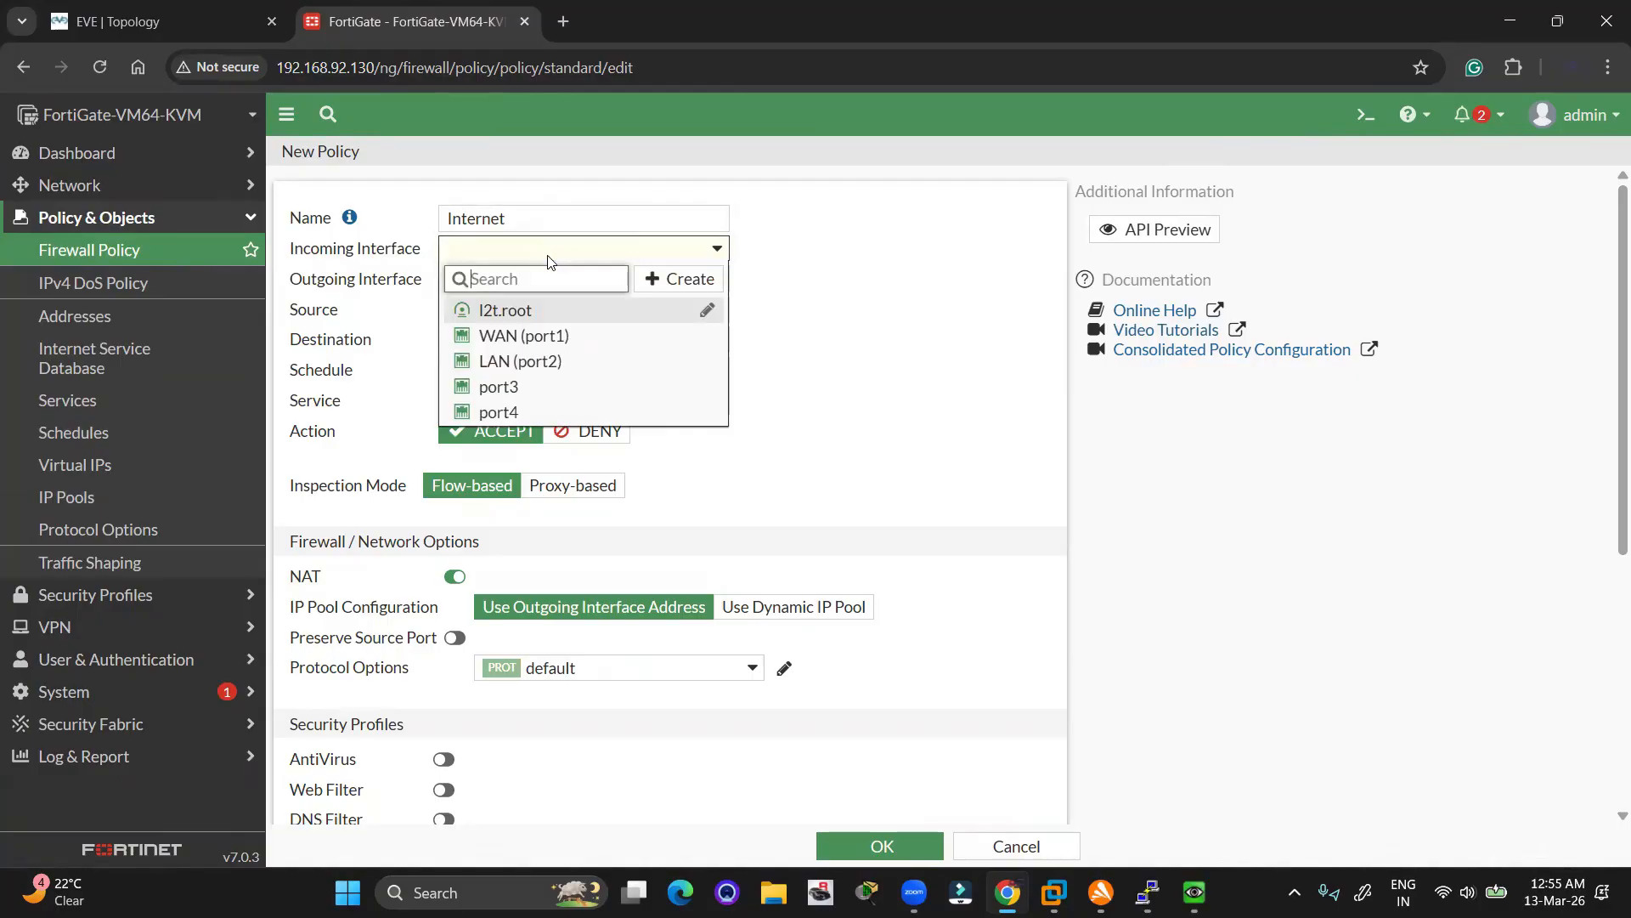
pyautogui.click(525, 361)
pyautogui.click(509, 279)
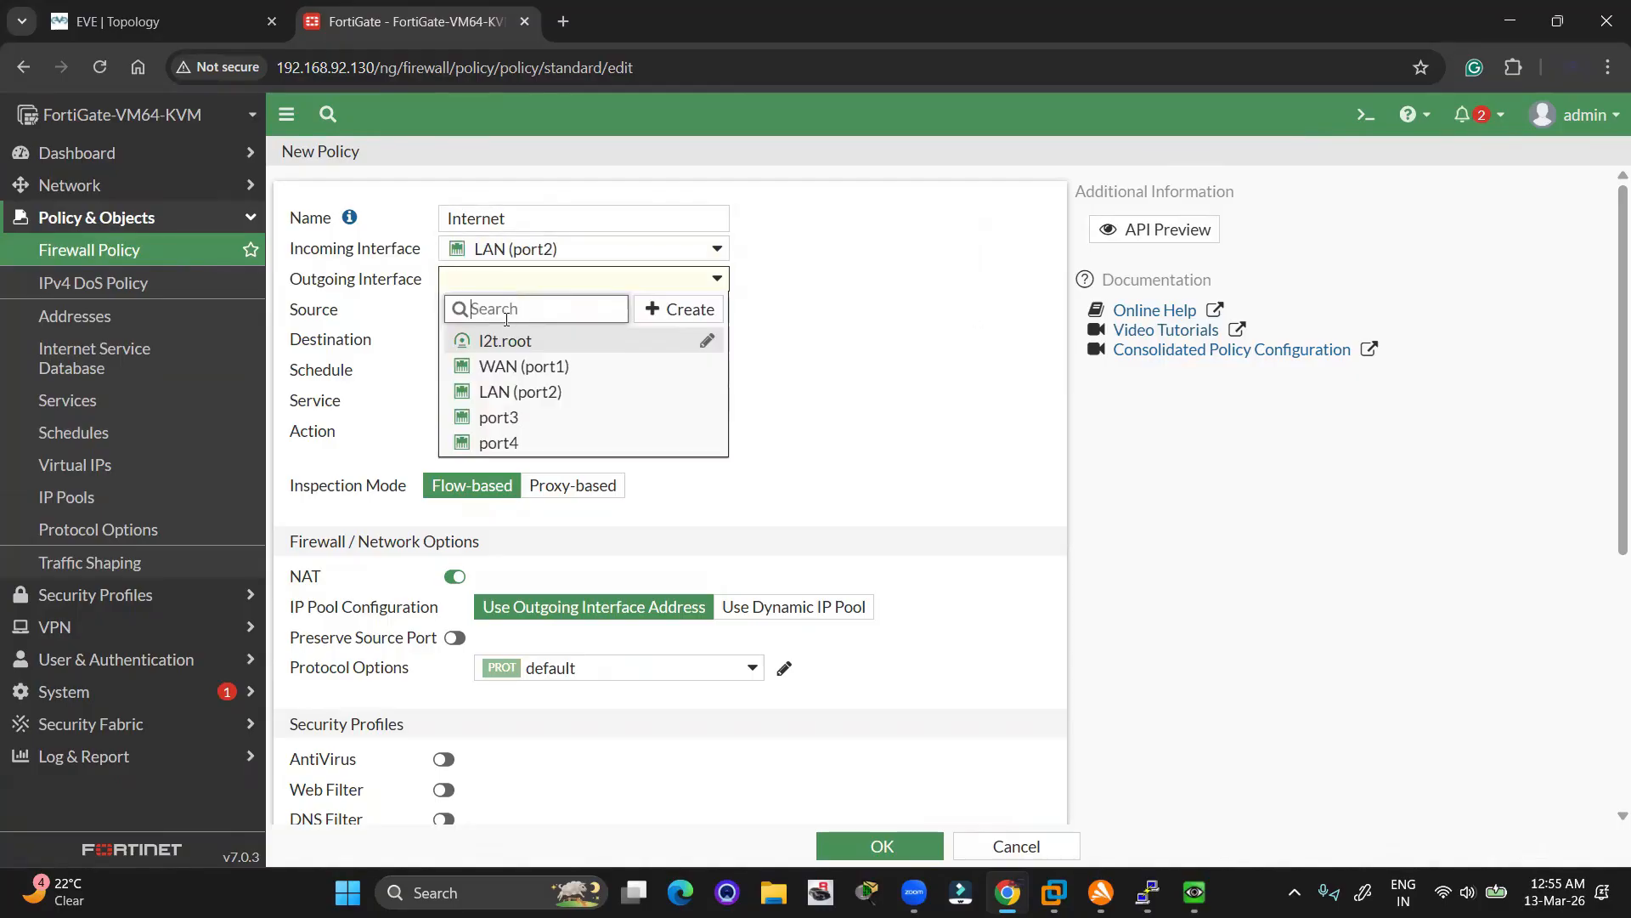
pyautogui.click(525, 366)
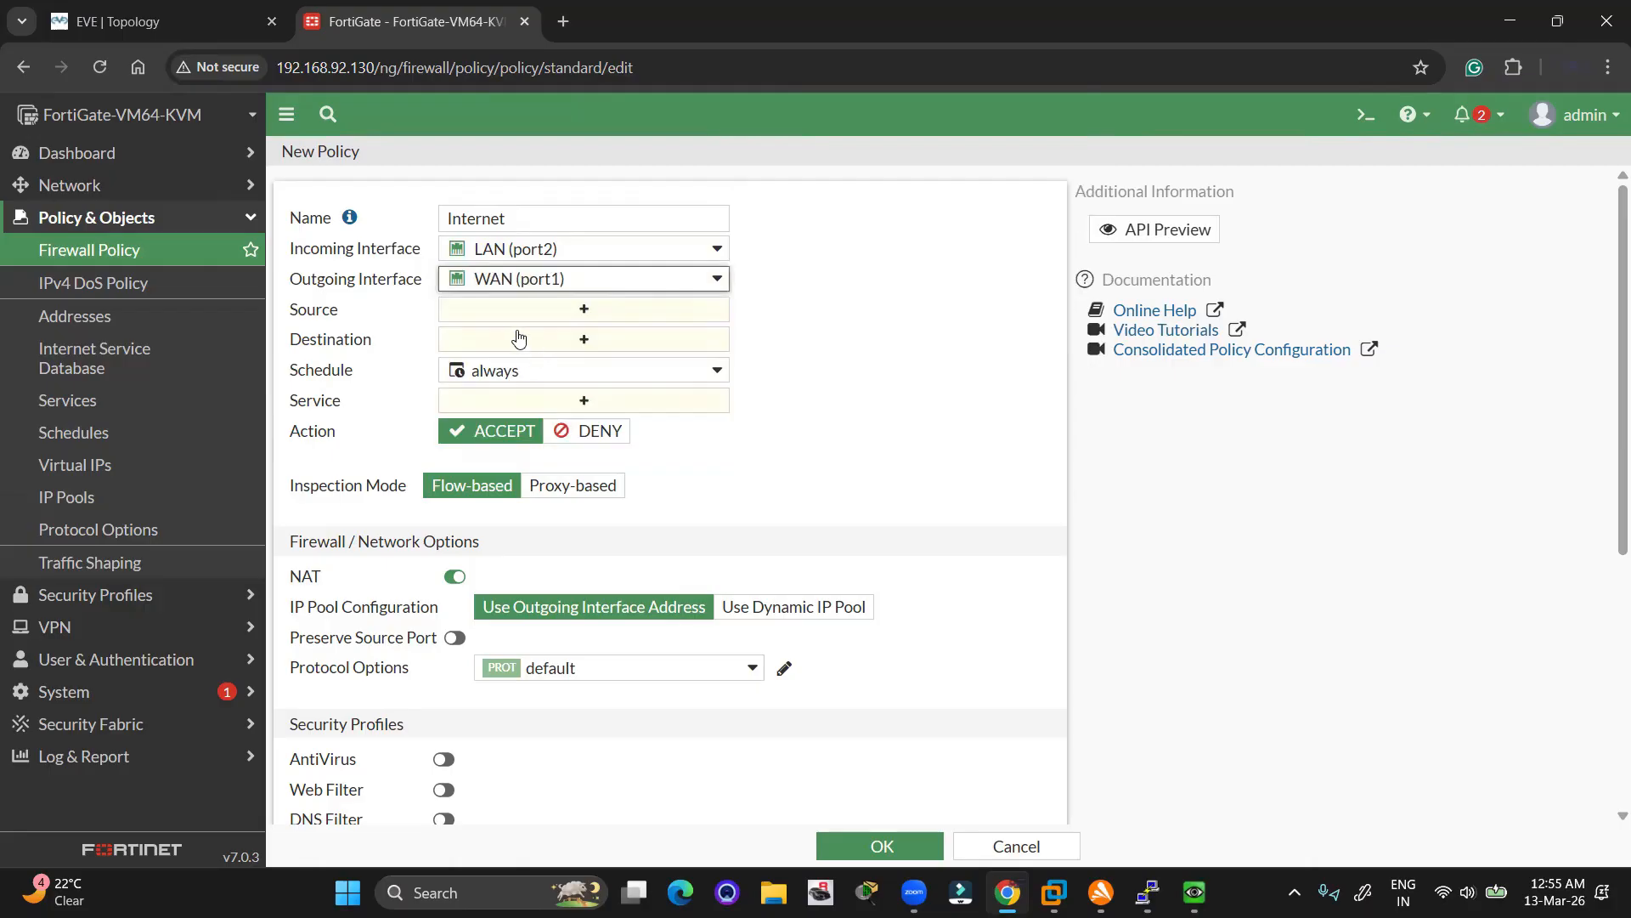
# Set the policy's source and destination addresses to all
pyautogui.click(527, 314)
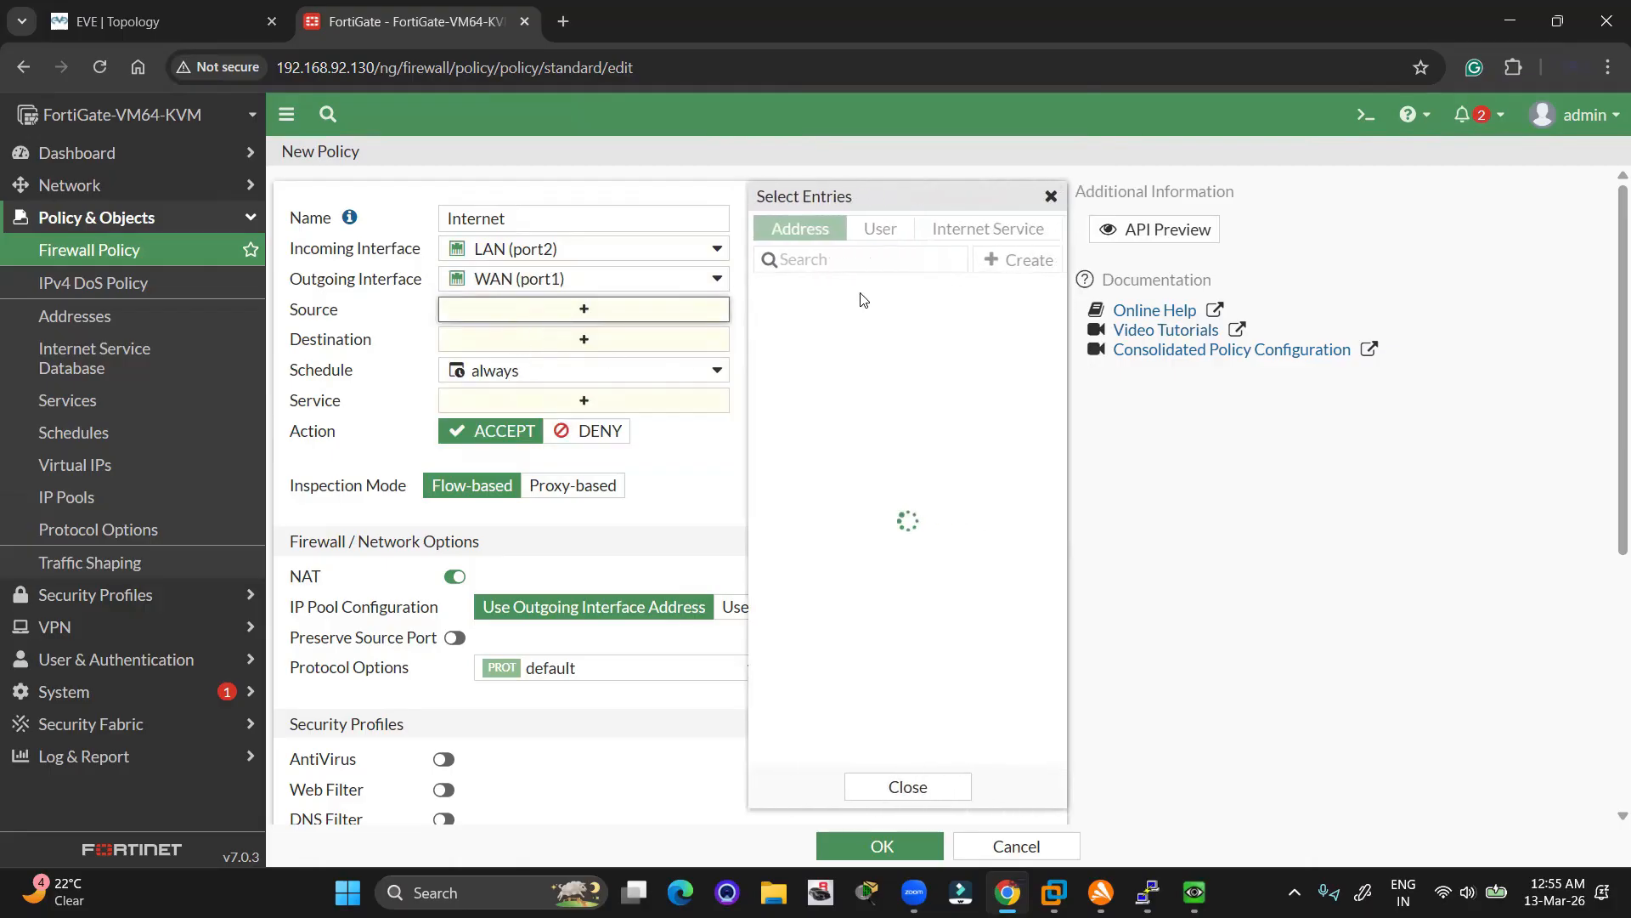
pyautogui.click(820, 321)
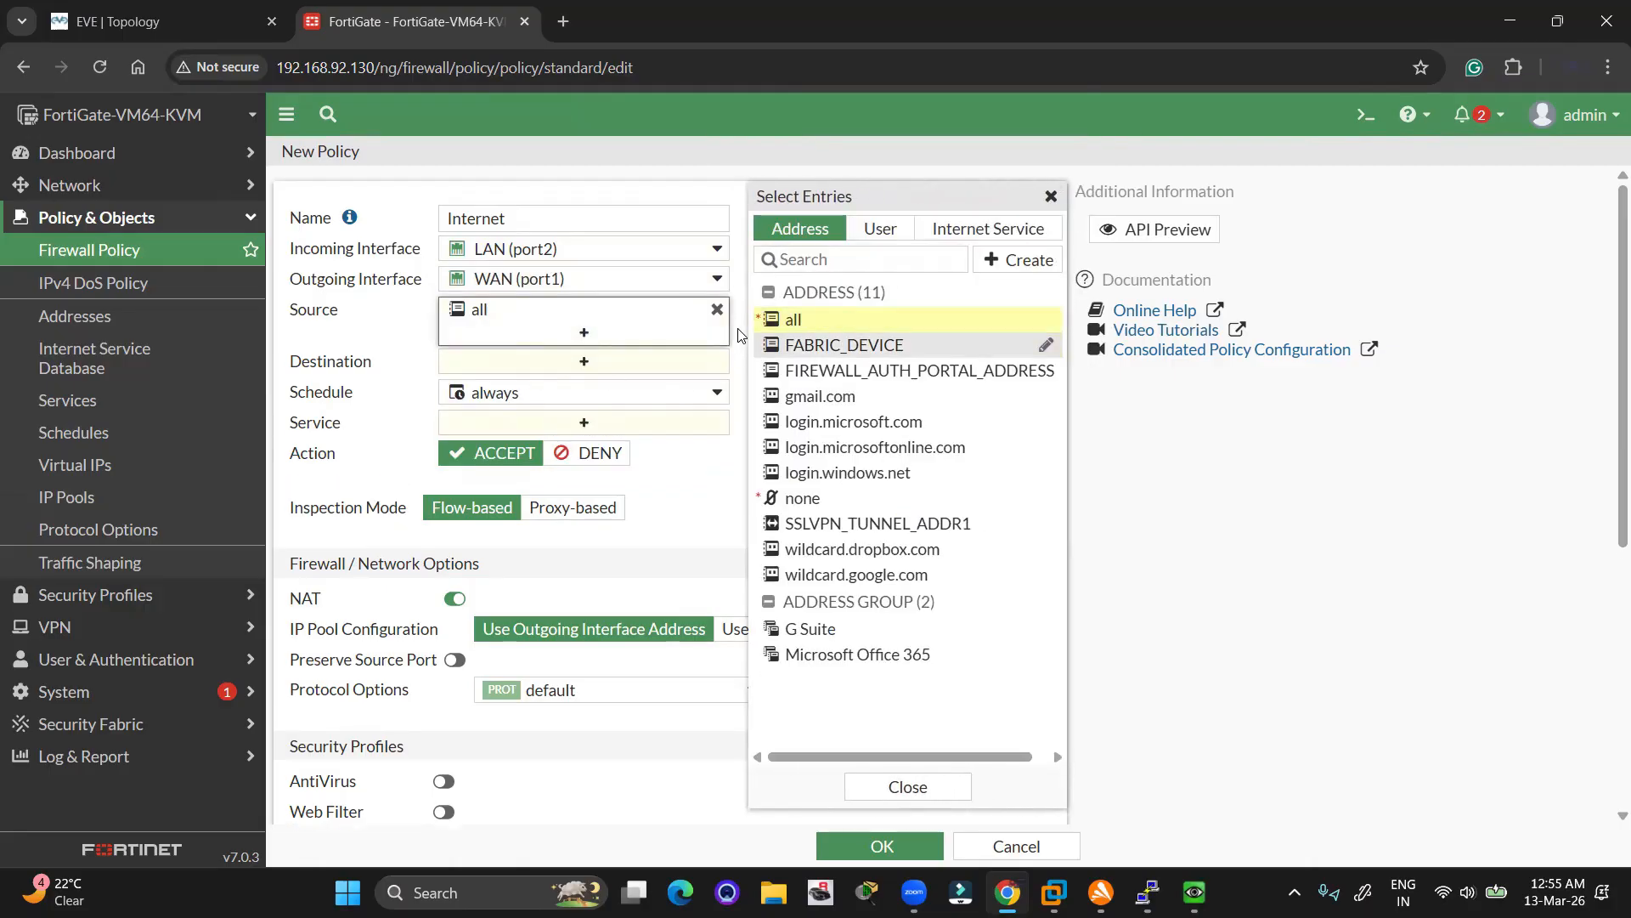
pyautogui.click(570, 364)
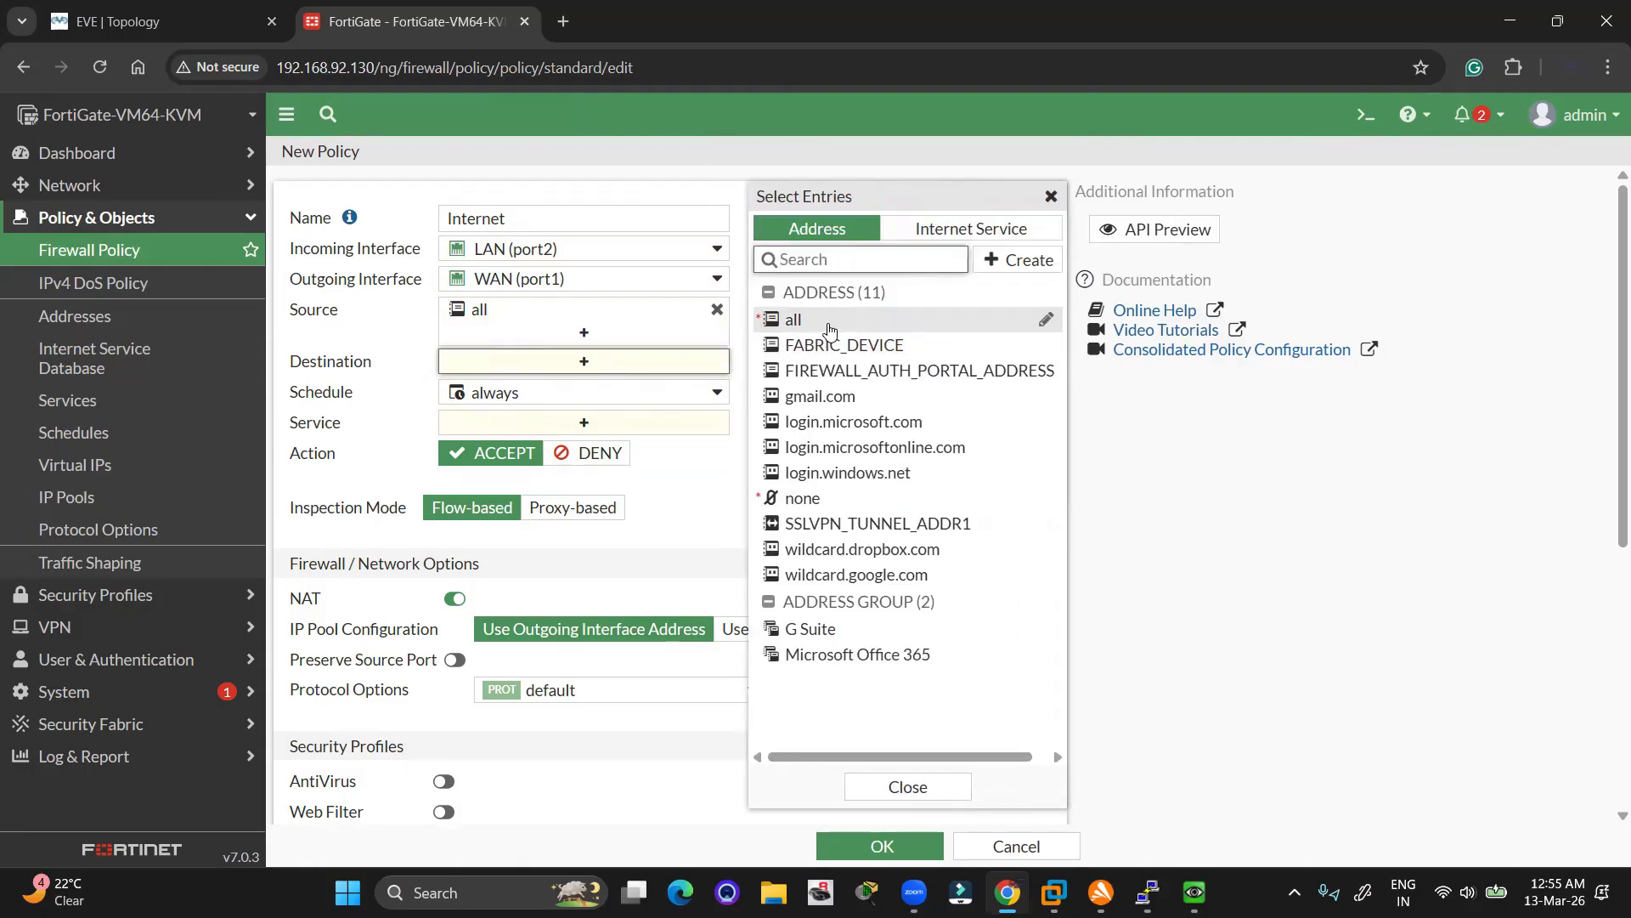
pyautogui.click(785, 320)
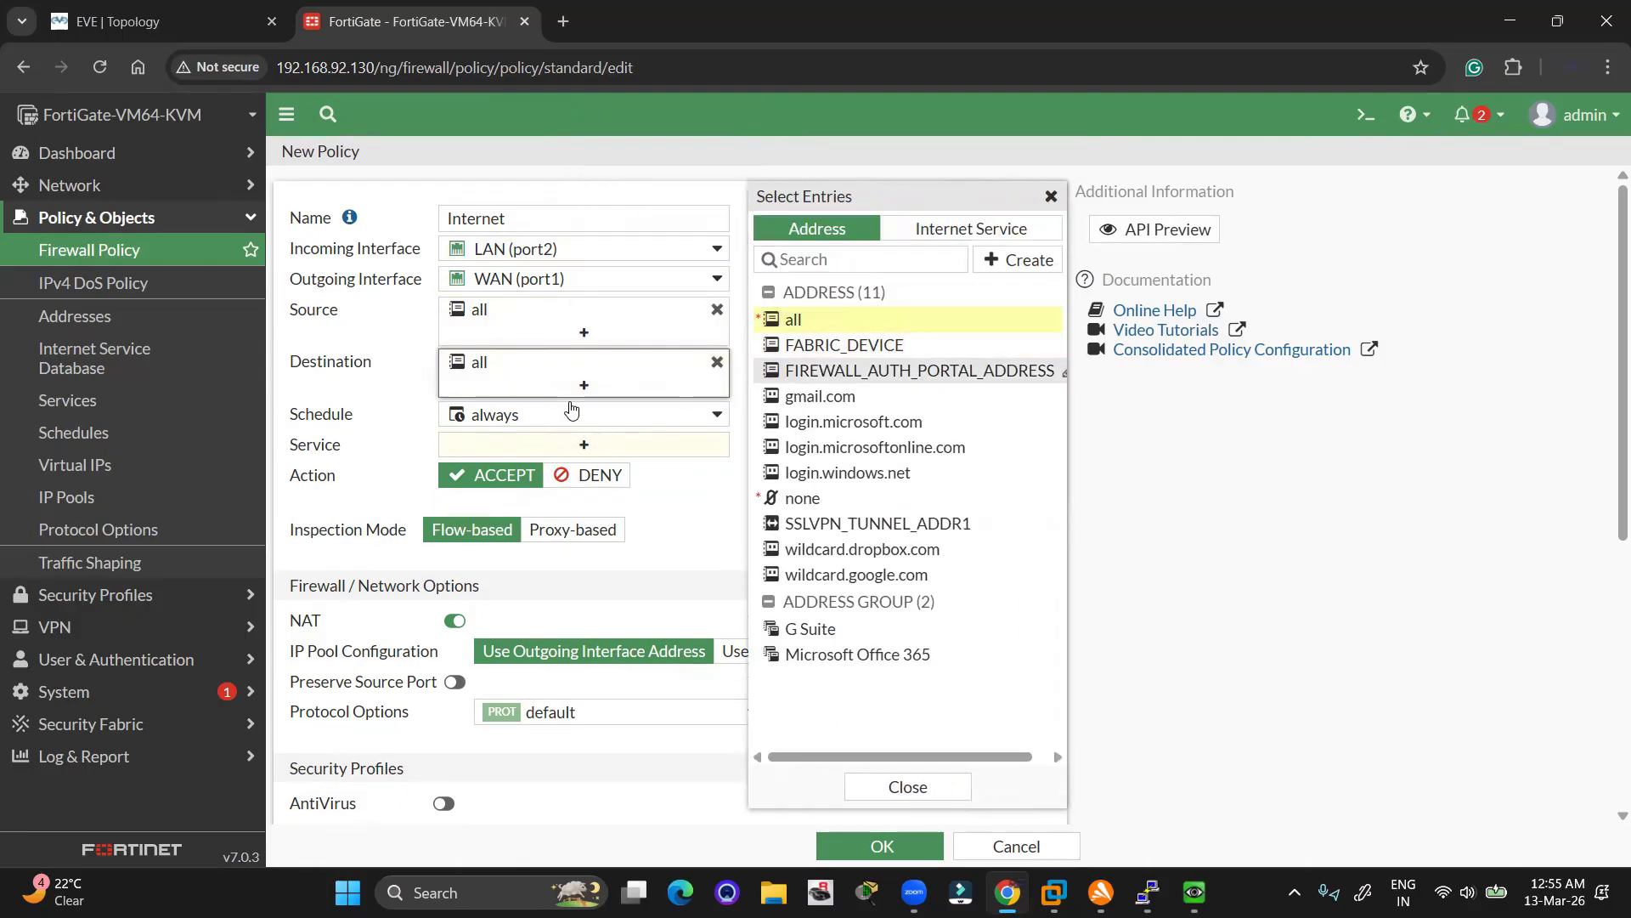
pyautogui.click(916, 321)
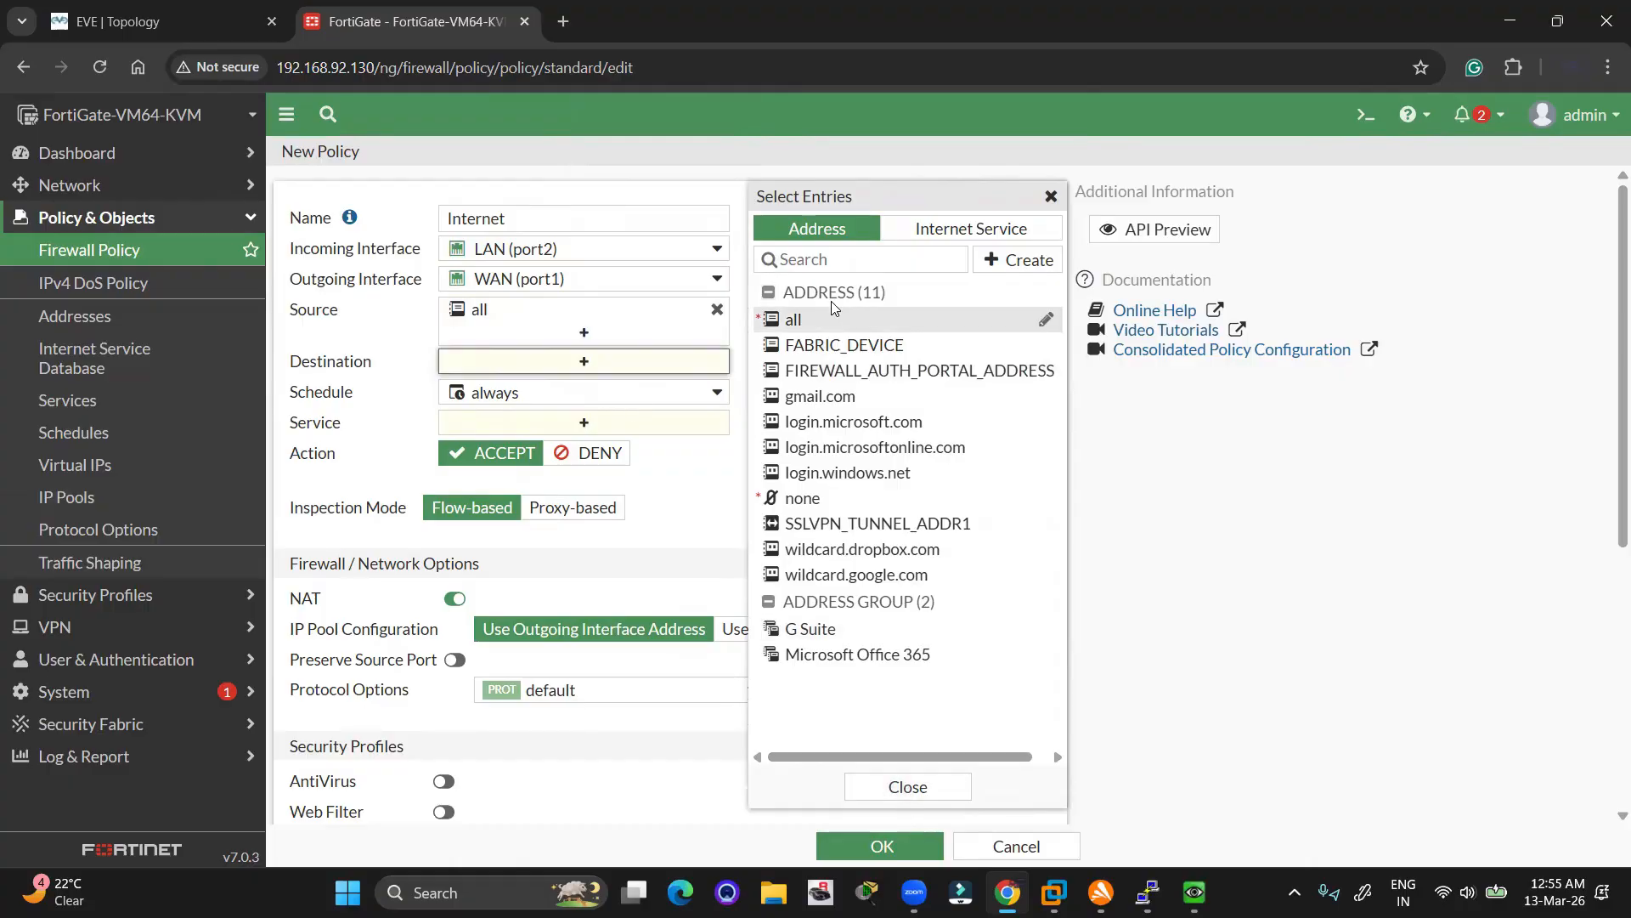
pyautogui.click(790, 320)
pyautogui.click(910, 783)
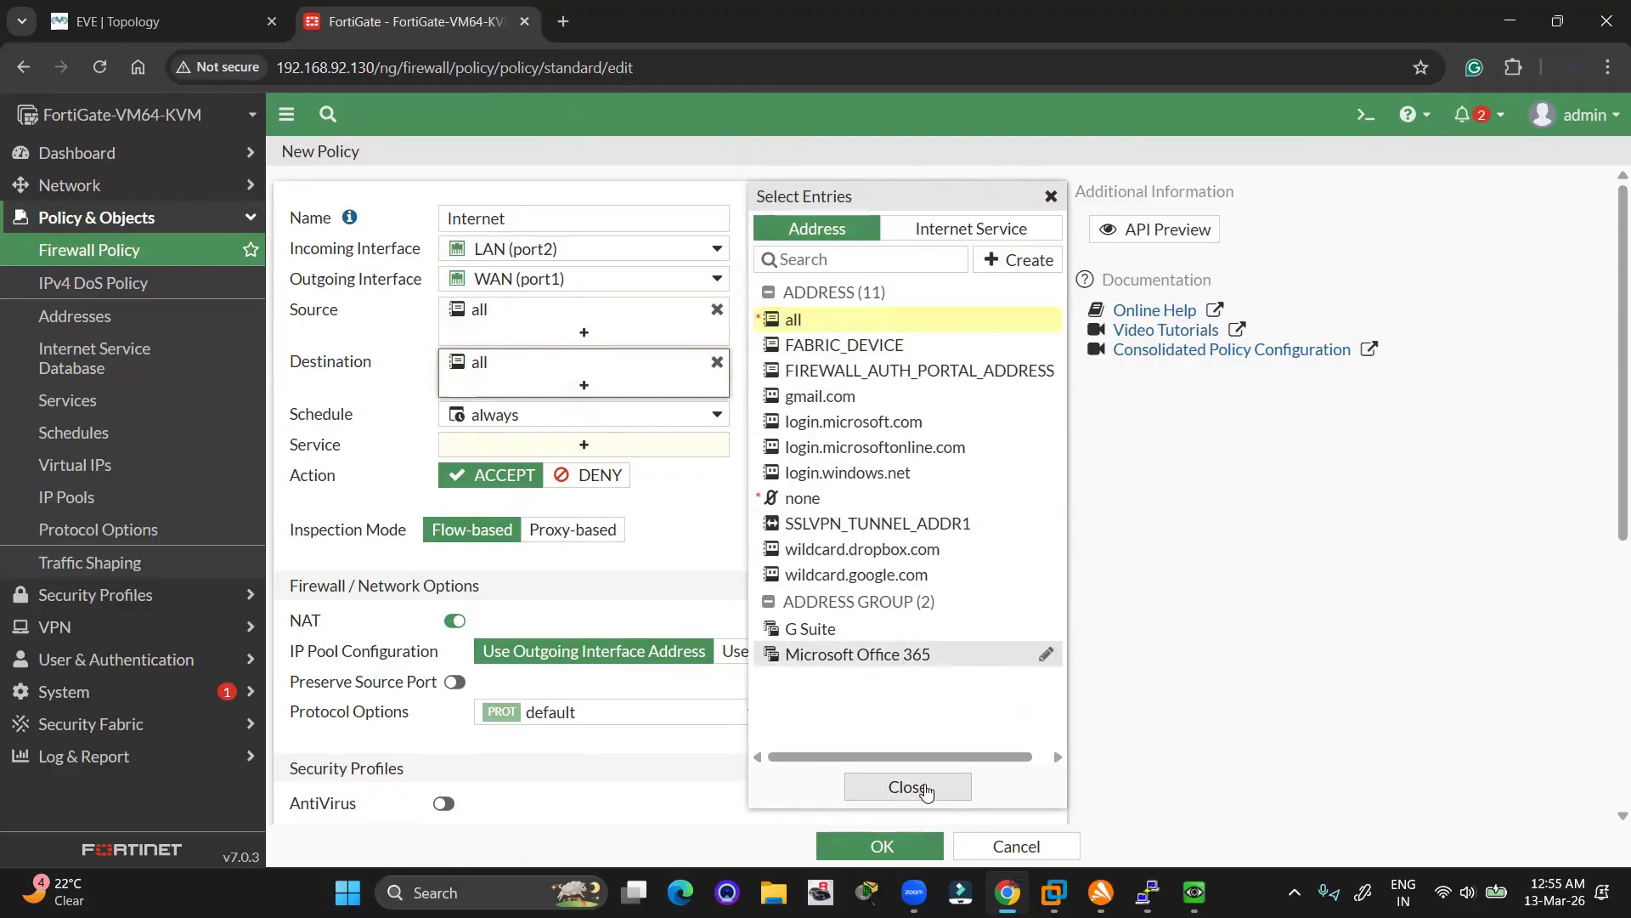
# Set the service to ALL, keep NAT enabled, and save the Internet policy
pyautogui.click(620, 450)
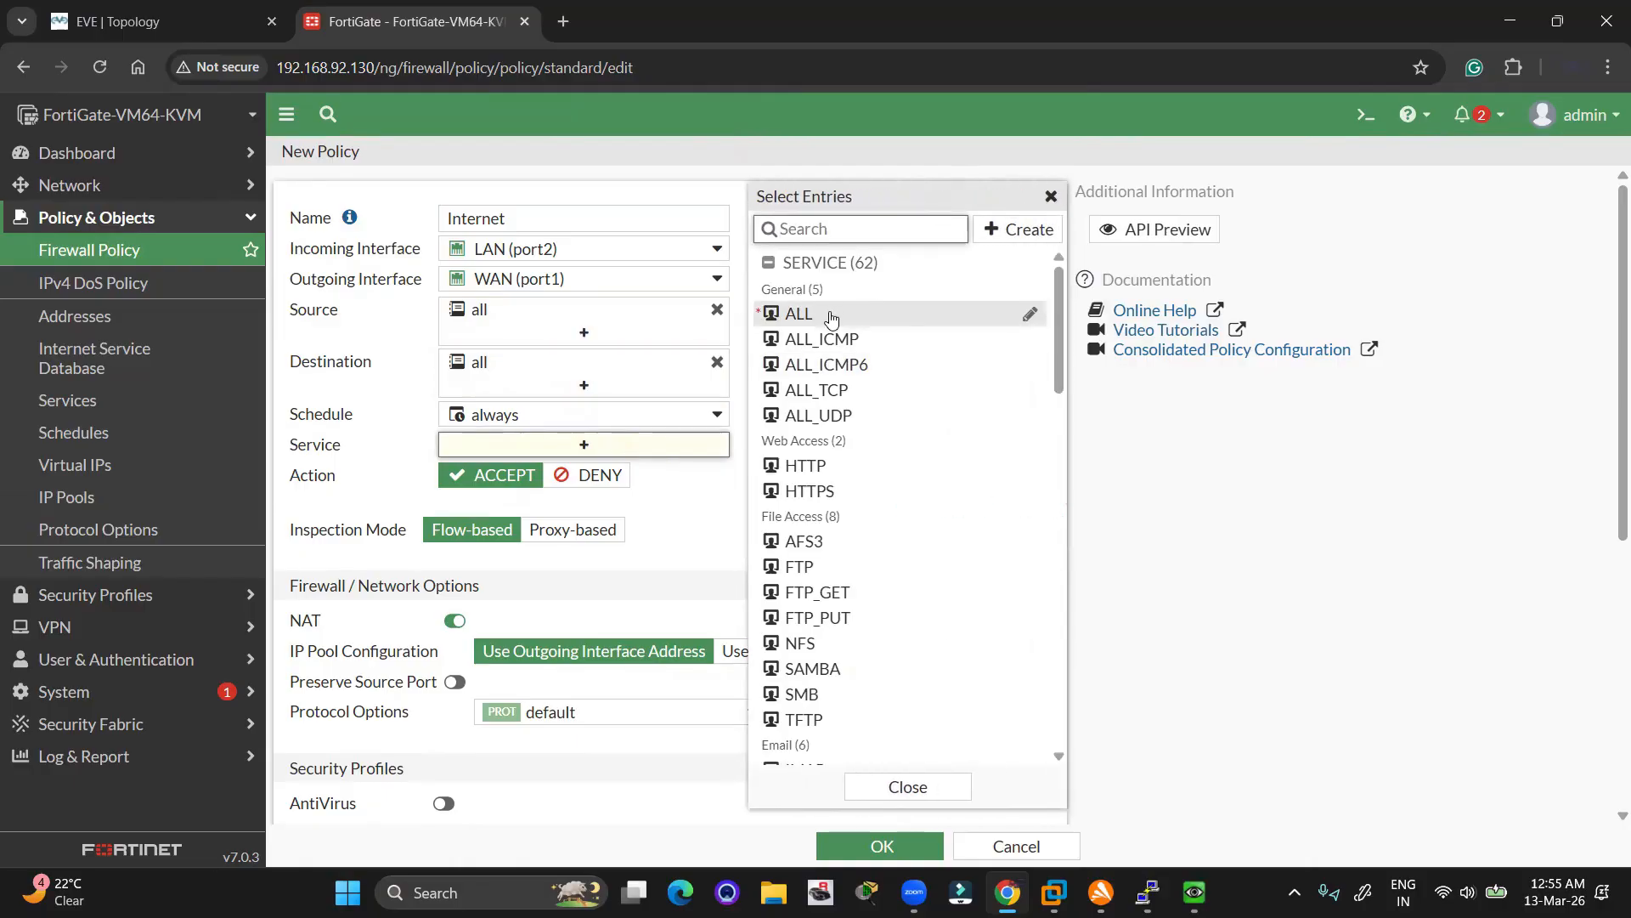
pyautogui.click(831, 317)
pyautogui.click(906, 785)
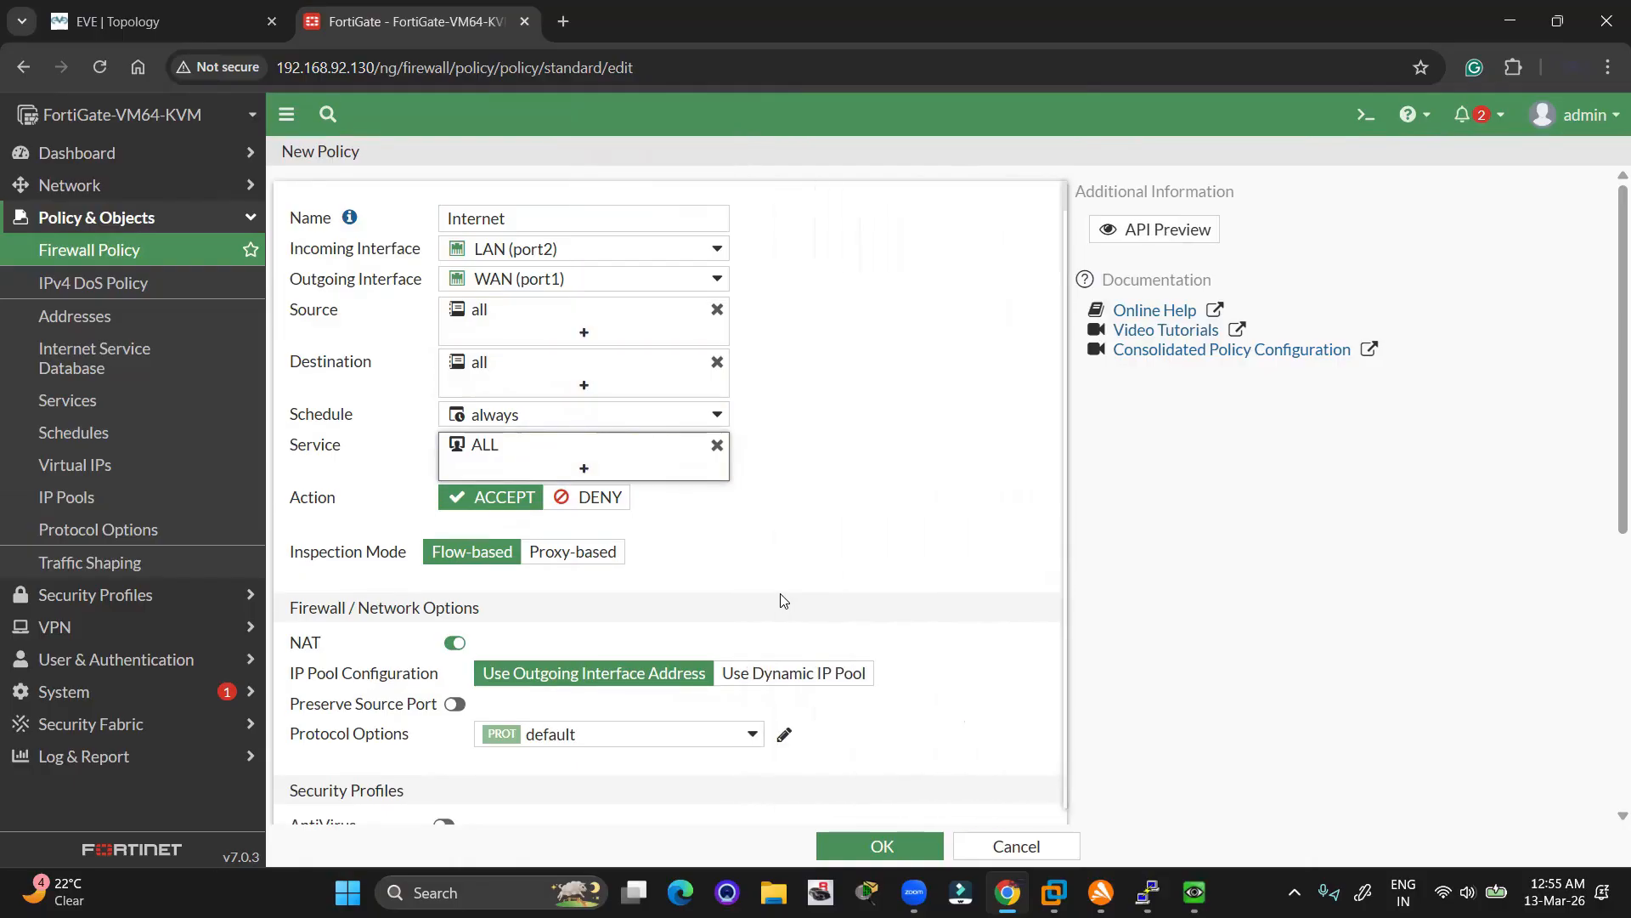
pyautogui.scroll(-6, 783, 601)
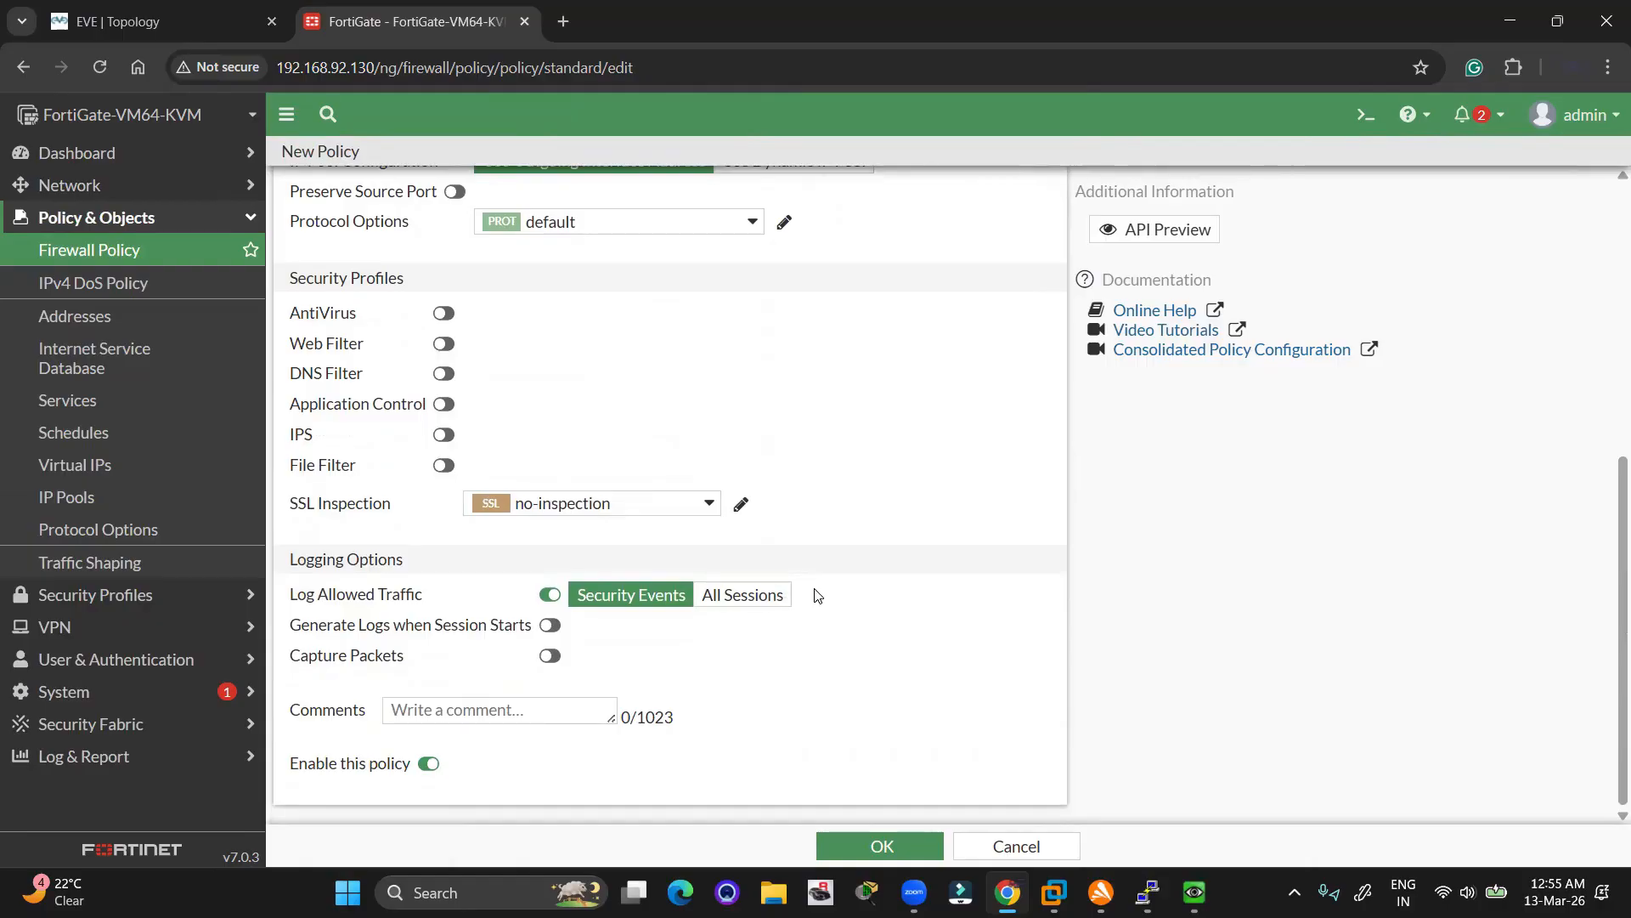
pyautogui.click(861, 846)
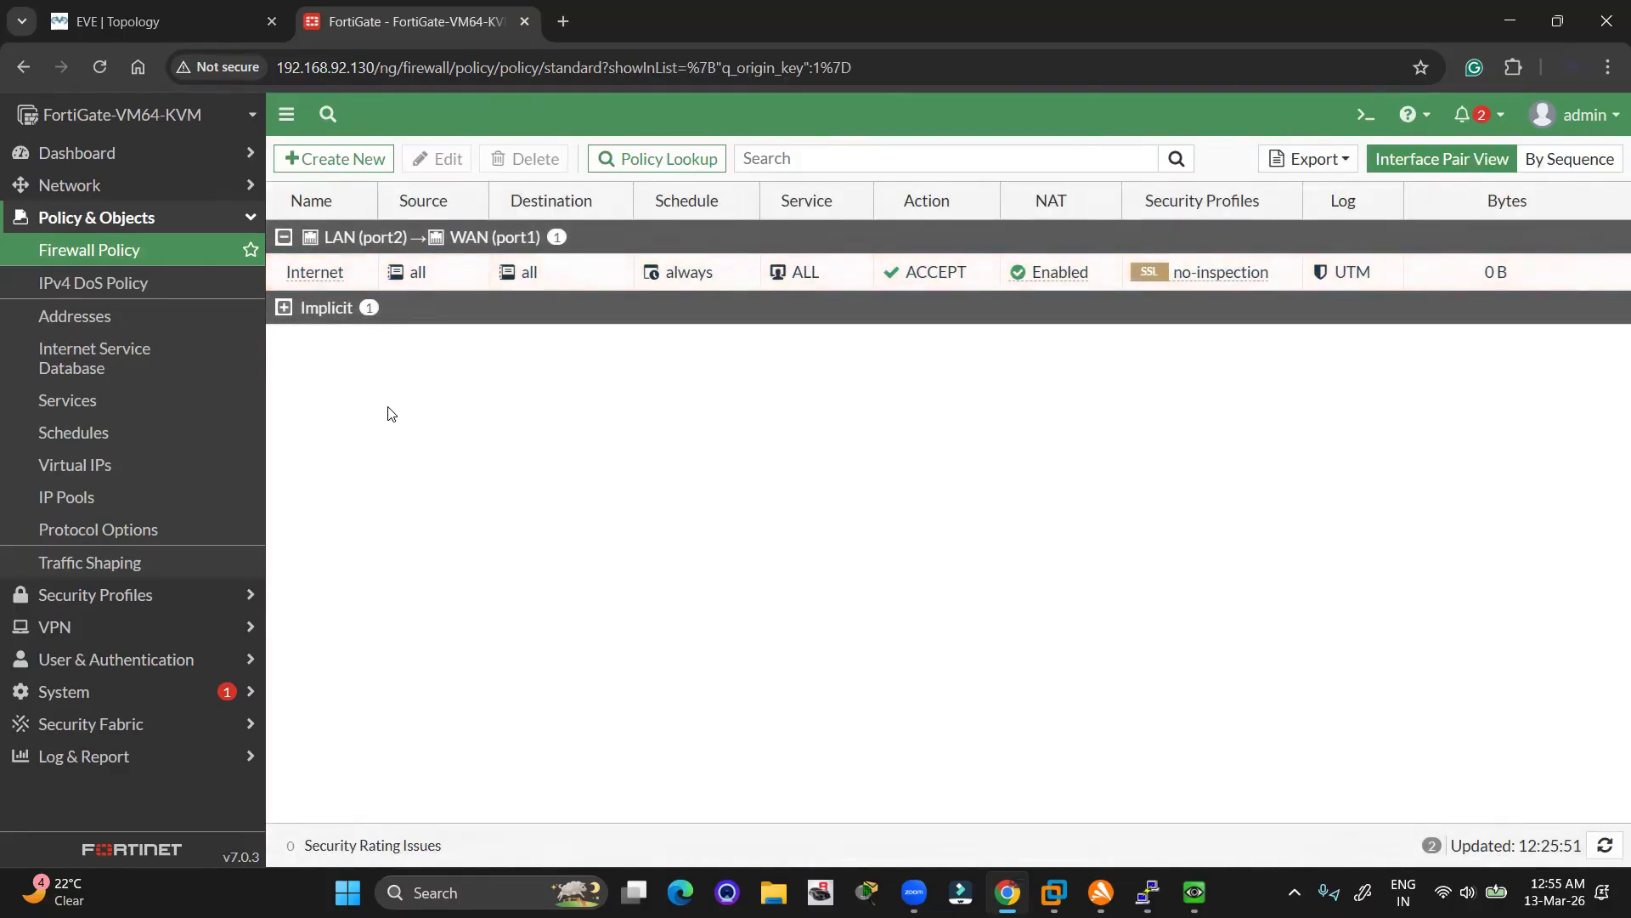
# Expand Network and circle the Internet policy's NAT Enabled cell on screen
pyautogui.click(104, 182)
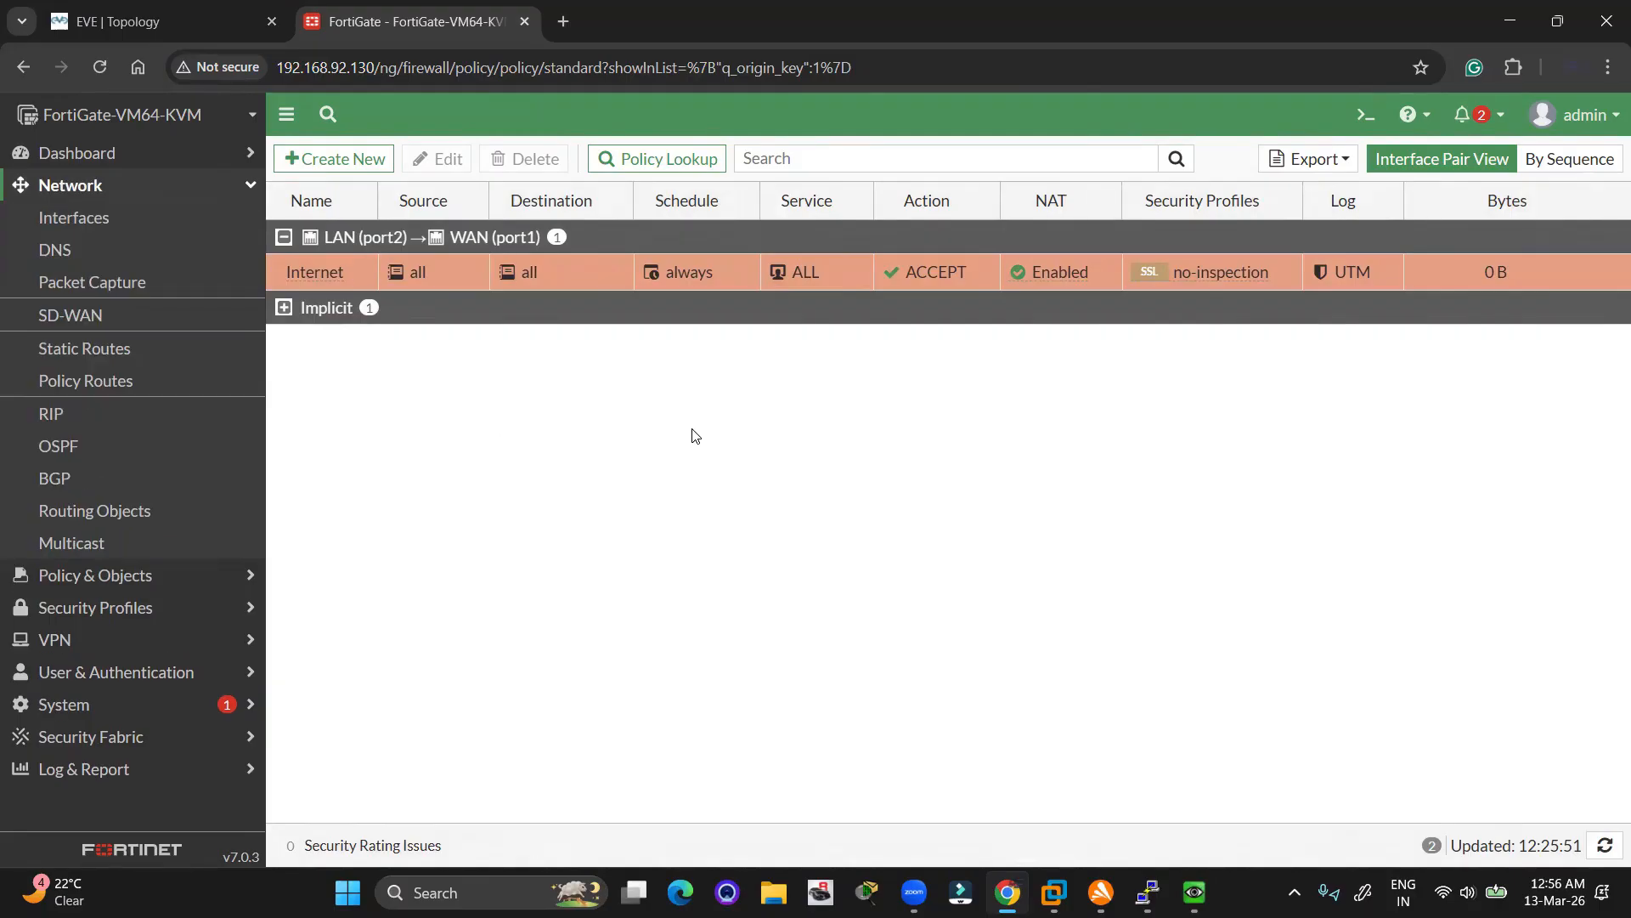
pyautogui.hotkey('ctrl', '2')
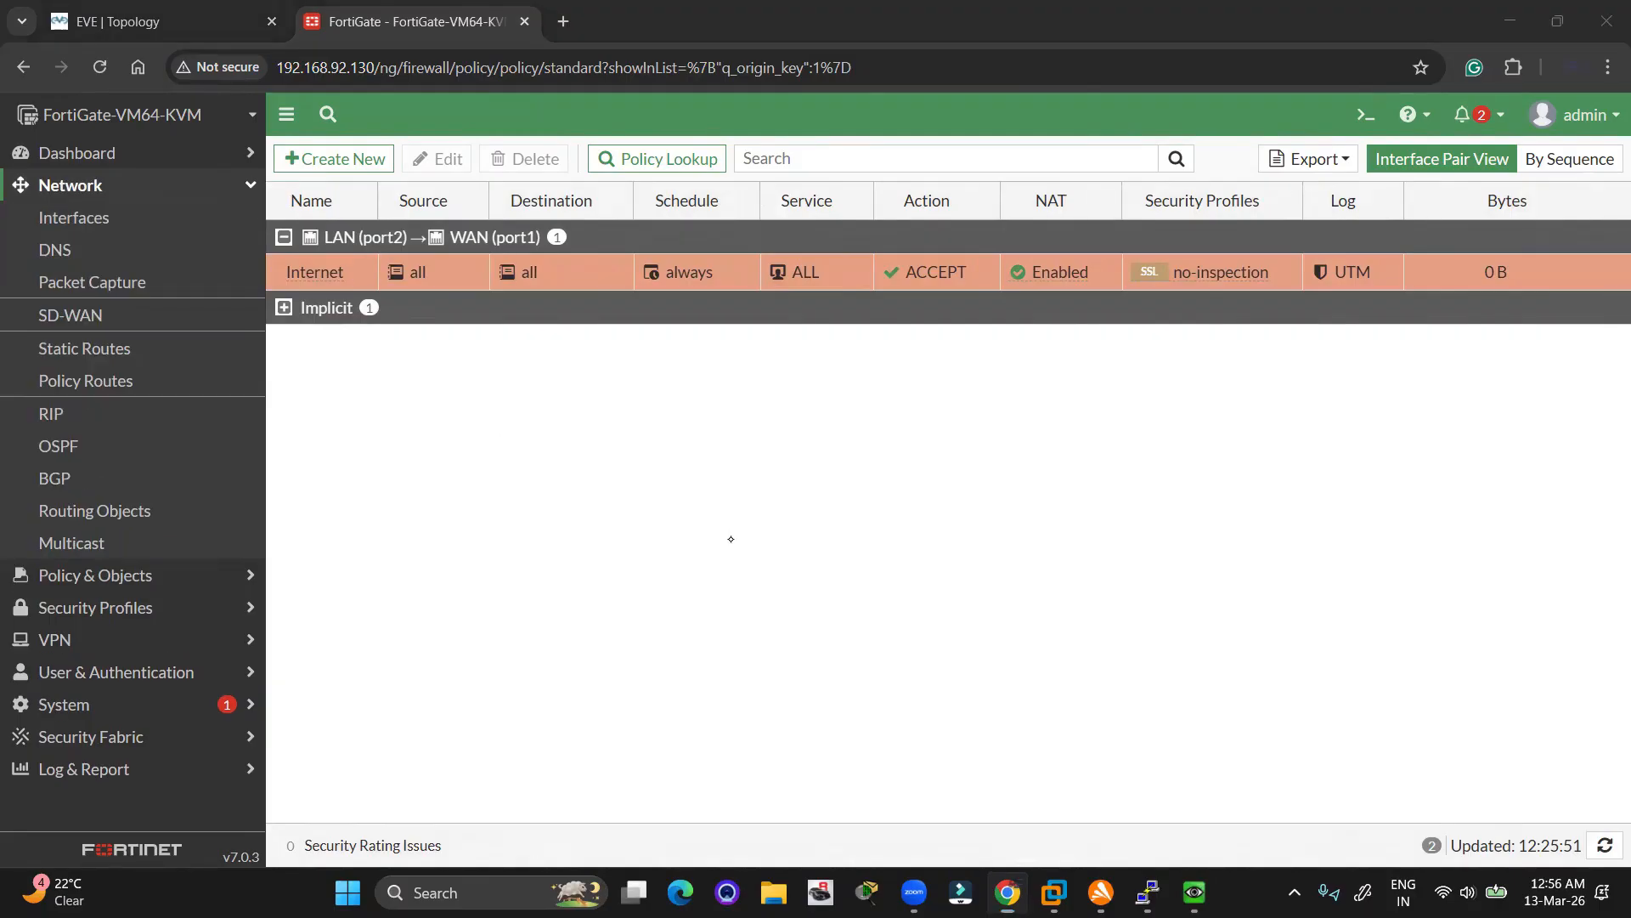
pyautogui.moveTo(1023, 253); pyautogui.dragTo(1103, 287)
pyautogui.moveTo(1019, 252)
pyautogui.mouseDown()
pyautogui.moveTo(1115, 273)
pyautogui.moveTo(1025, 253)
pyautogui.mouseUp()
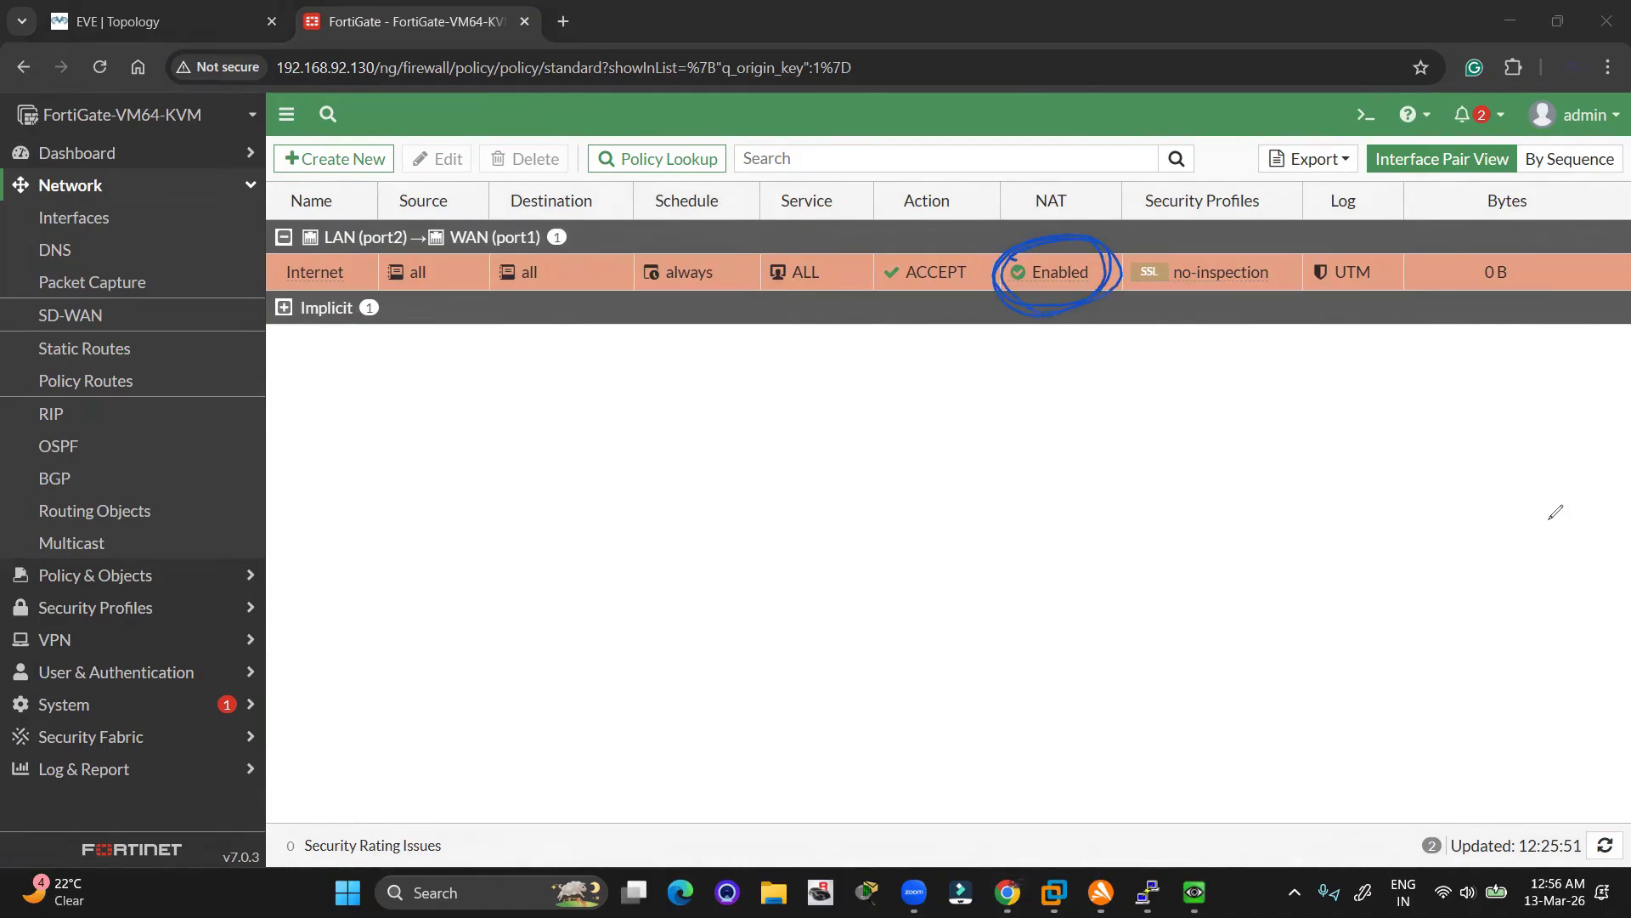
pyautogui.press('Escape')
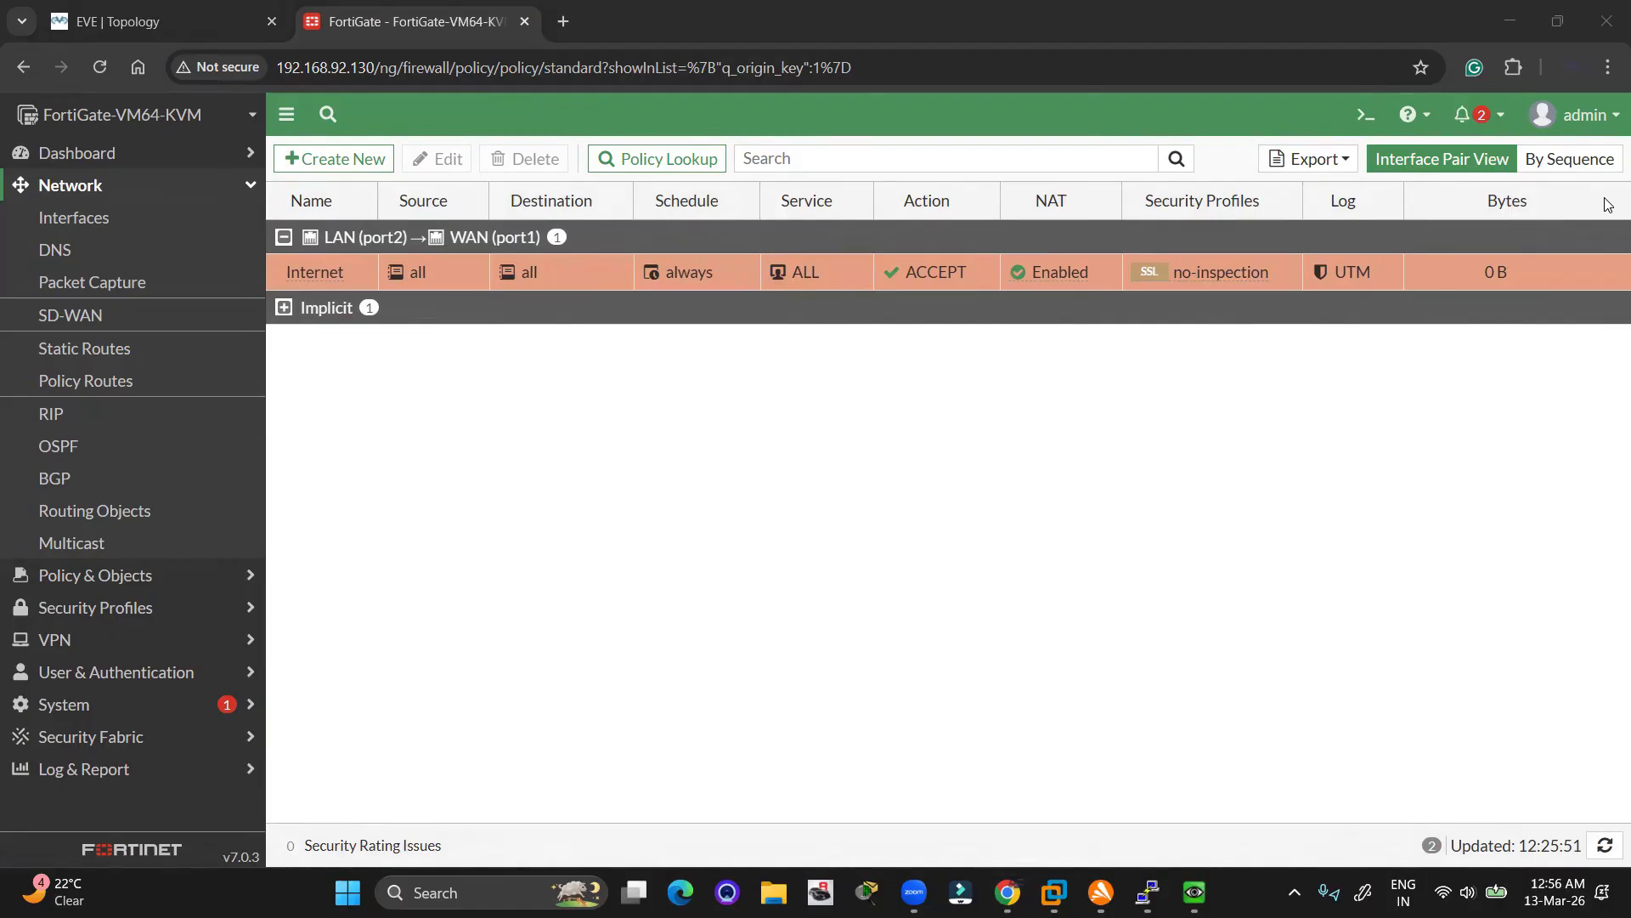
# Refocus the browser and switch windows toward the VPC console
pyautogui.click(919, 392)
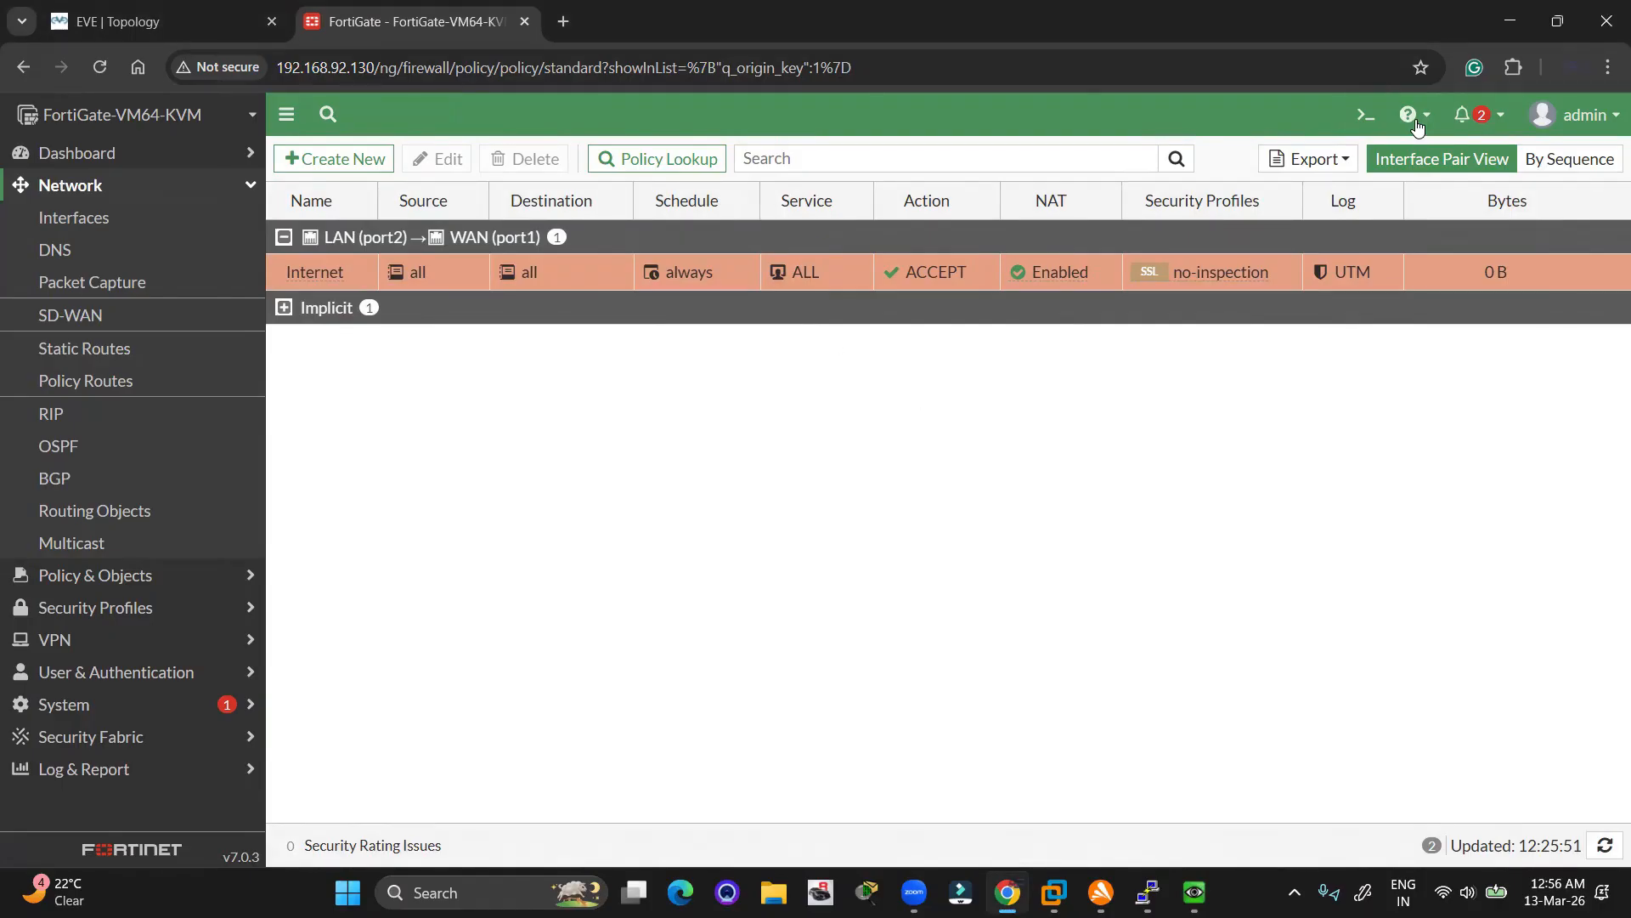
pyautogui.moveTo(1075, 277)
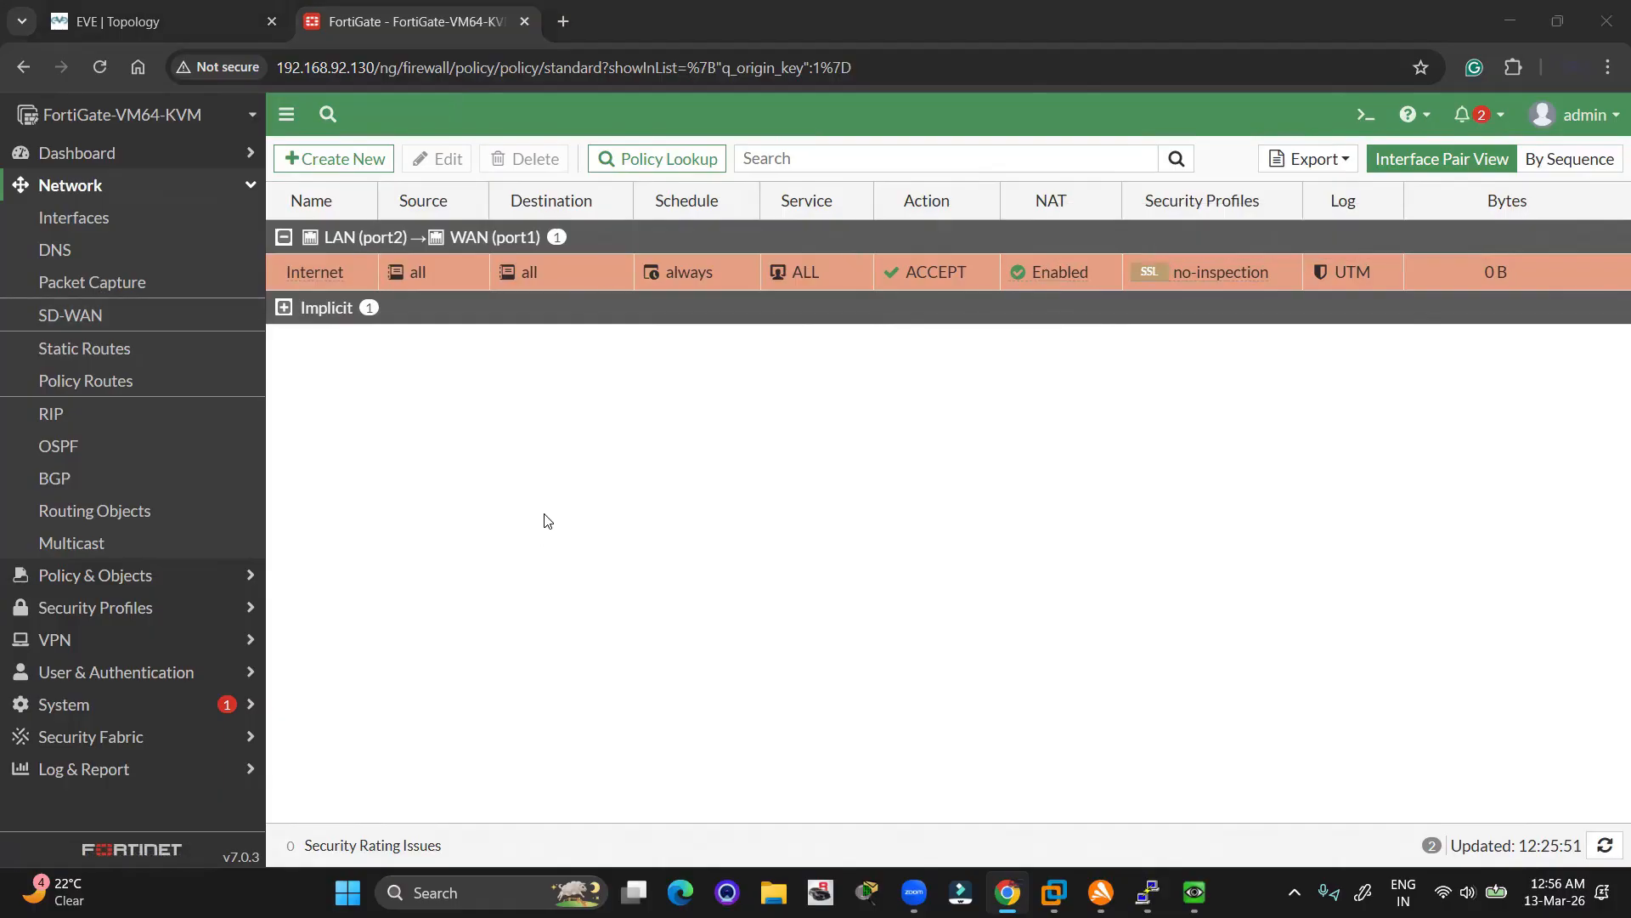
pyautogui.hotkey('alt', 'Tab')
pyautogui.hotkey('alt', 'Tab')
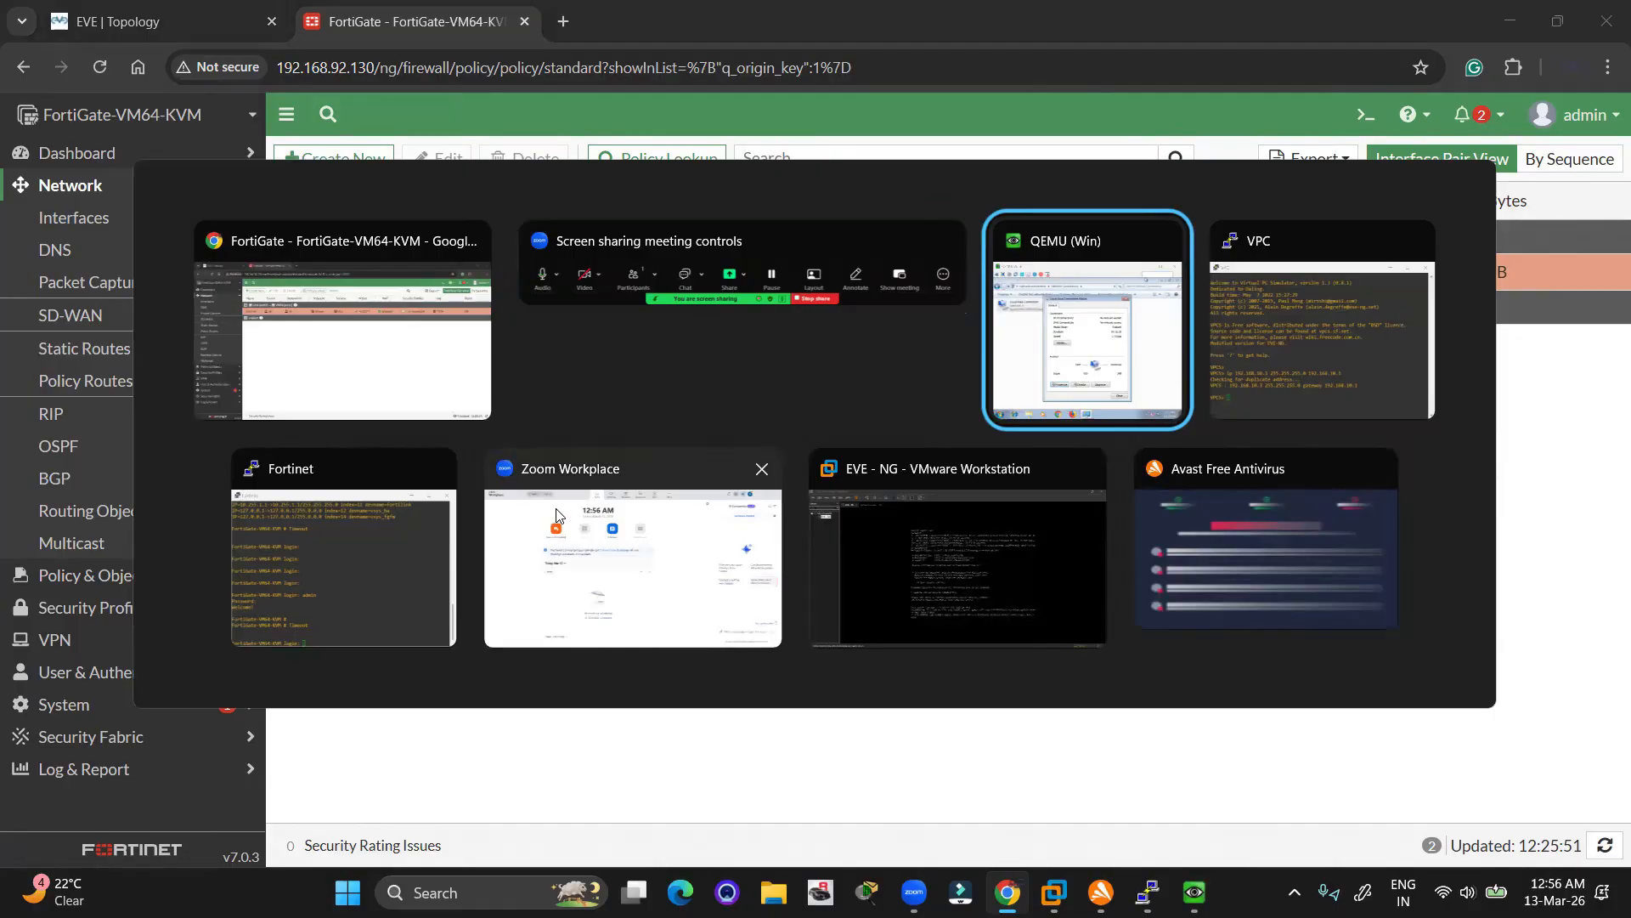
# Run ping 8.8.8.8 from the VPC host and highlight the five replies
pyautogui.hotkey('alt', 'Tab')
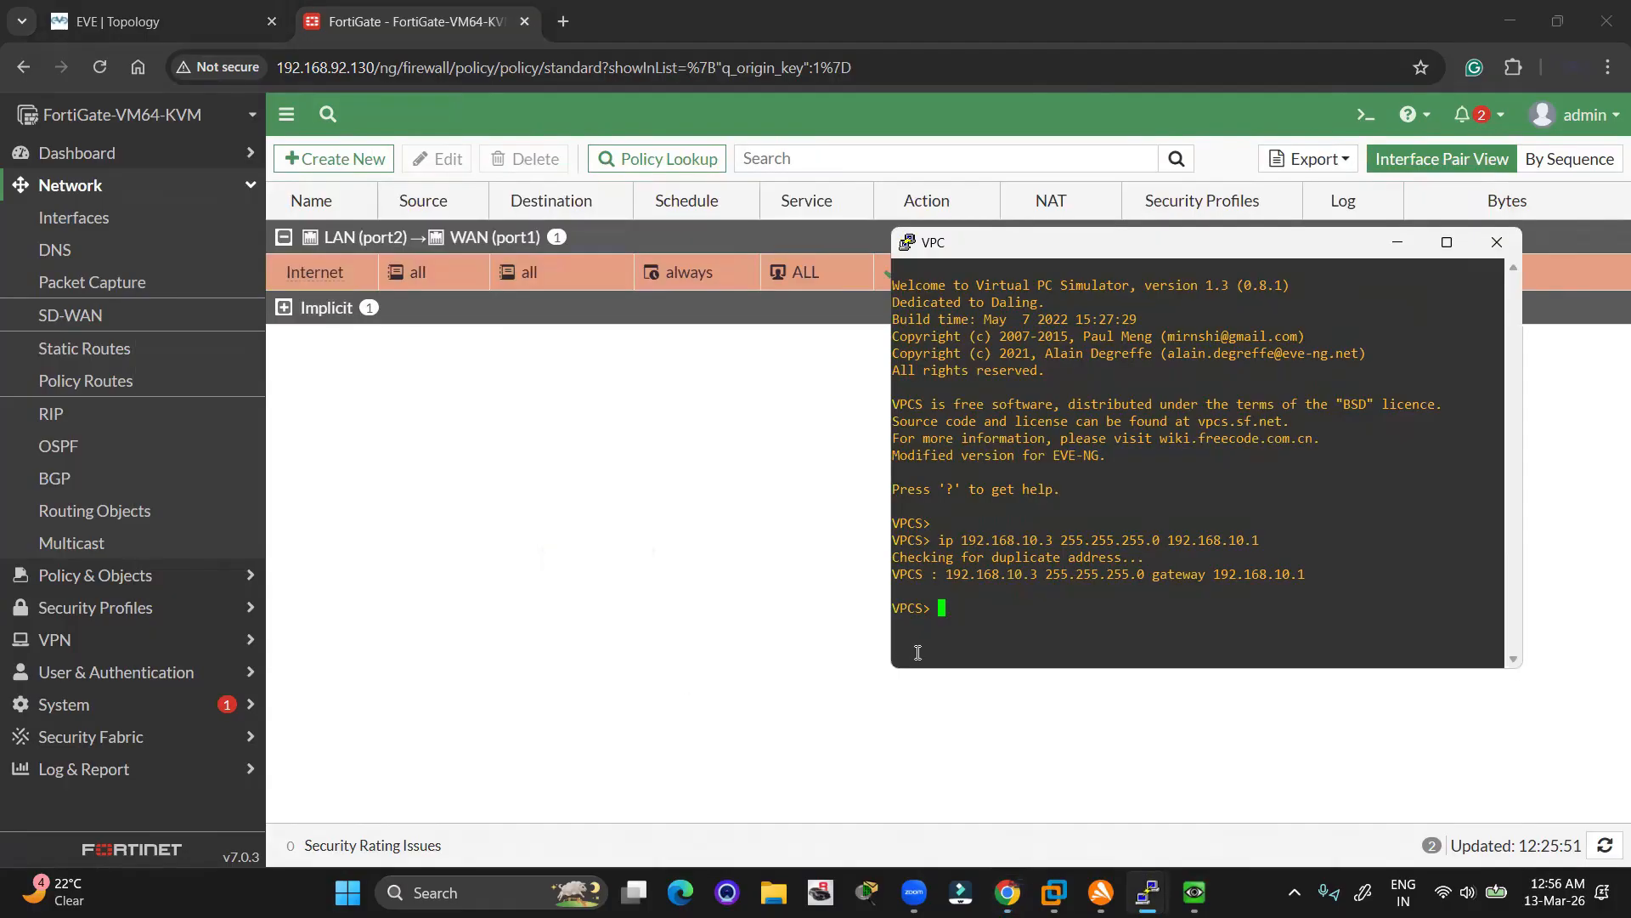
pyautogui.click(198, 18)
pyautogui.hotkey('alt', 'Tab')
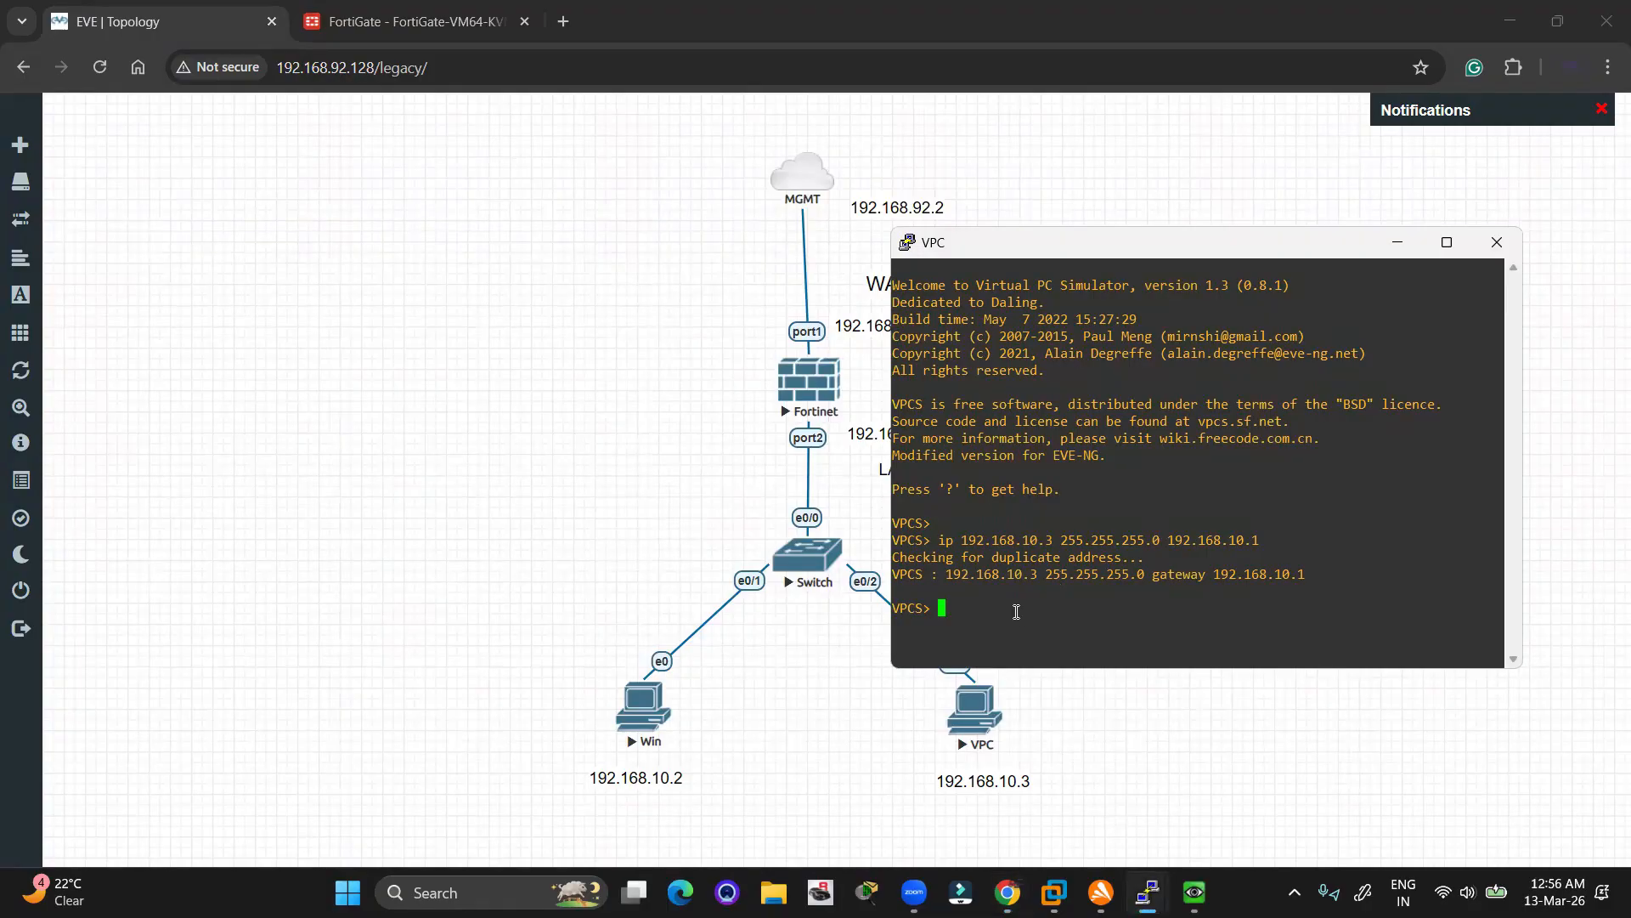
pyautogui.write('ping 8.8.8.8')
pyautogui.press('Return')
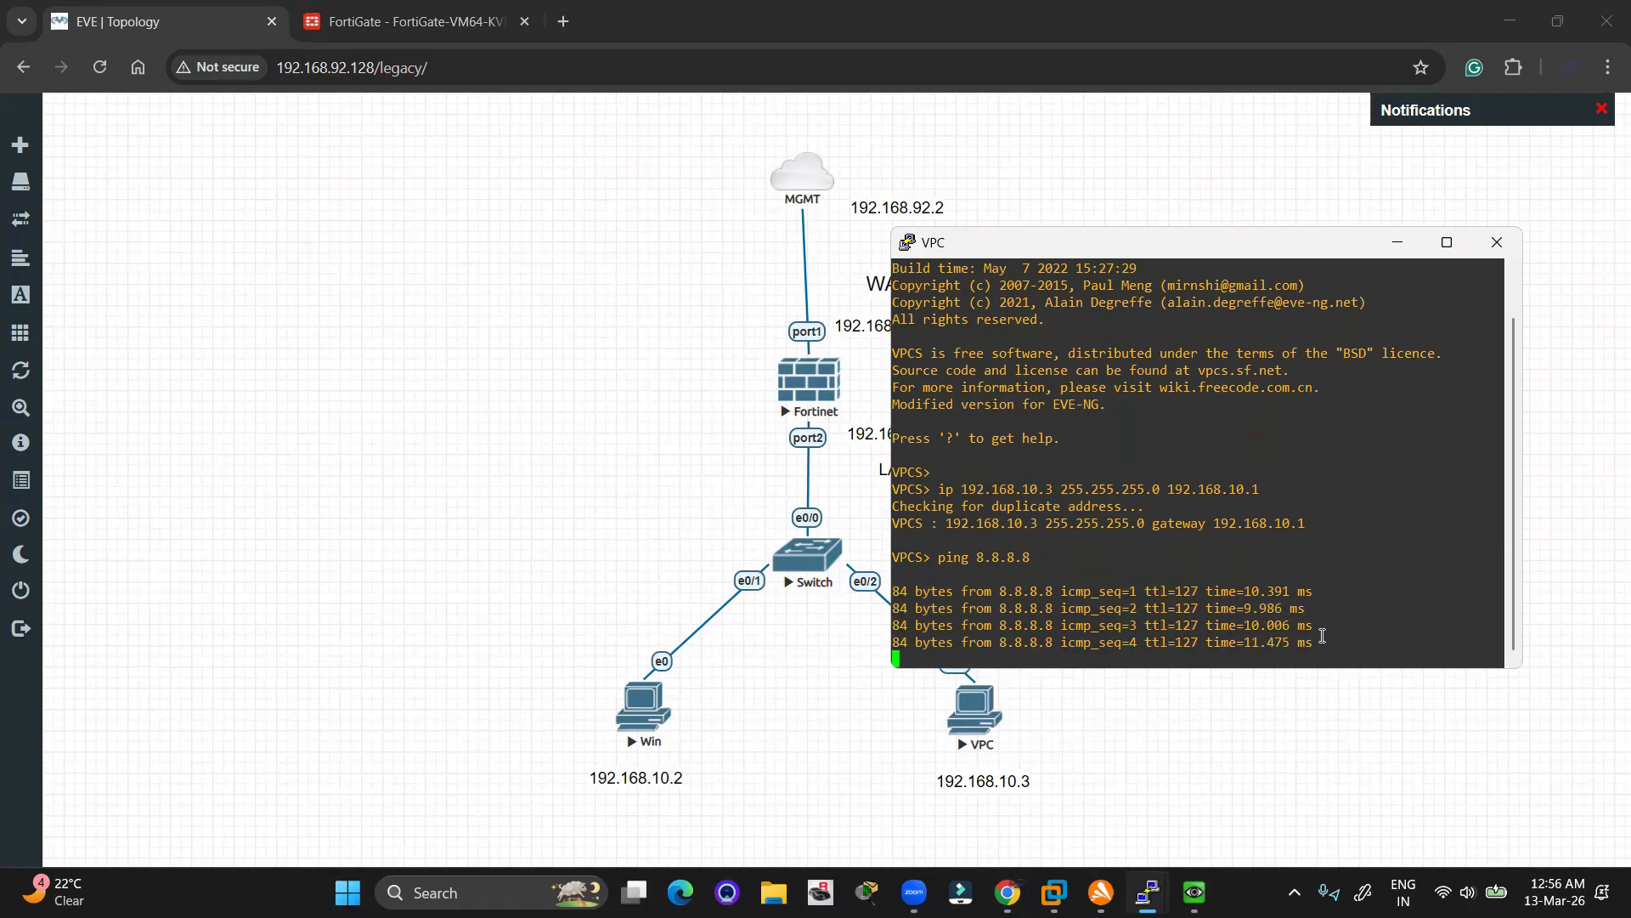
pyautogui.moveTo(1309, 643); pyautogui.dragTo(896, 581)
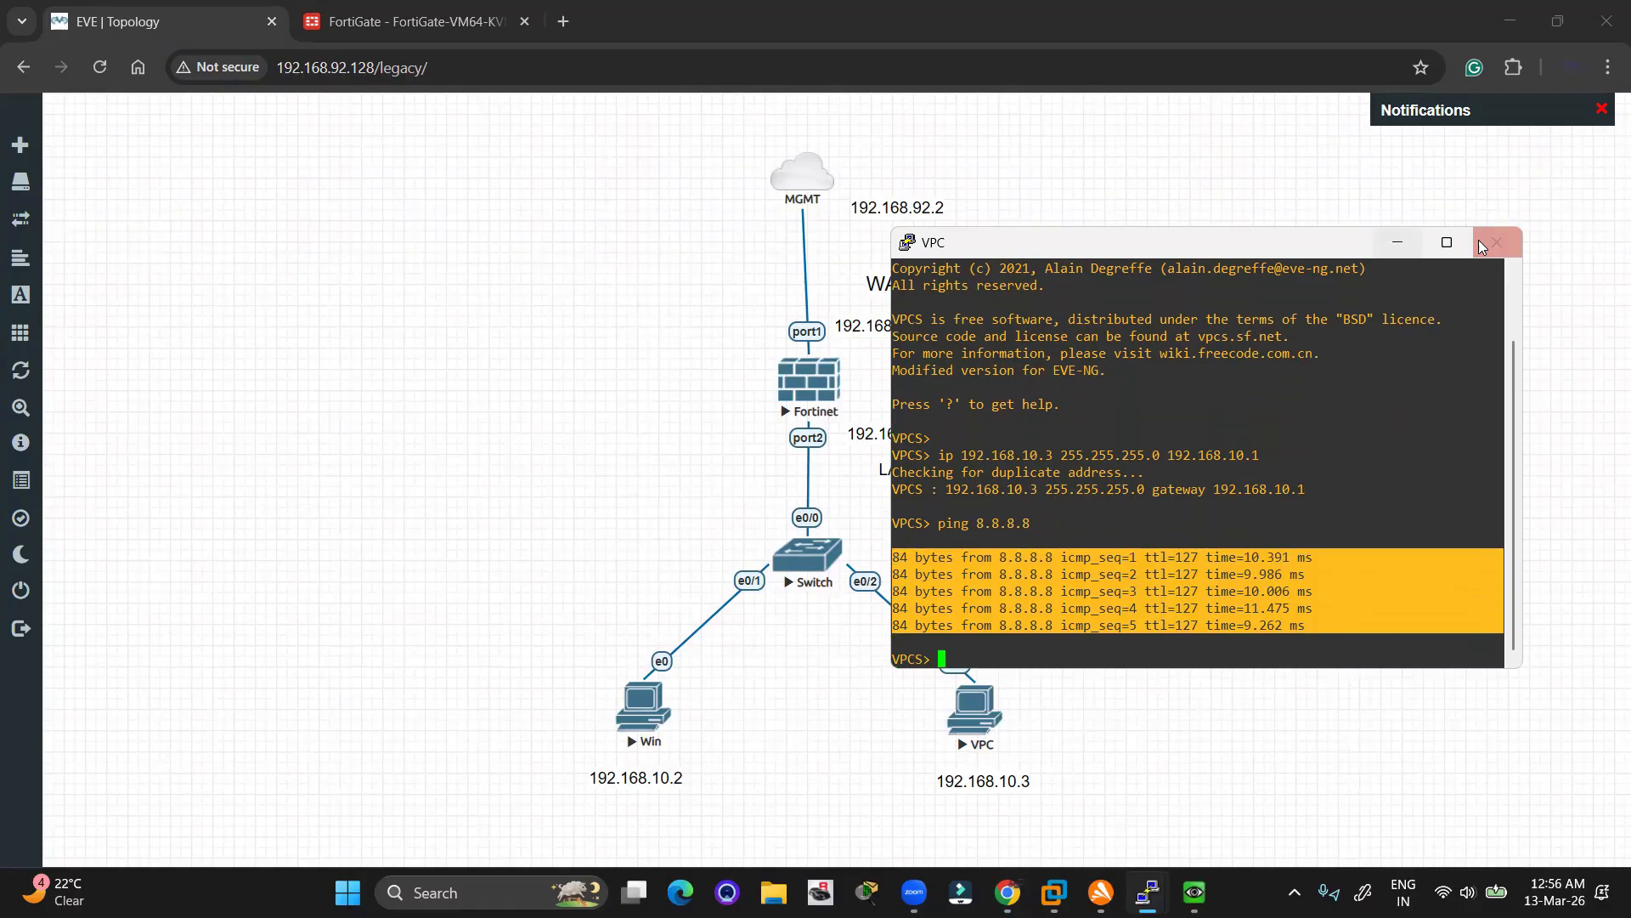
pyautogui.click(1393, 243)
# Bring up the Windows VM console and launch Chrome in the guest
pyautogui.hotkey('alt', 'Tab')
pyautogui.hotkey('alt', 'Tab')
pyautogui.hotkey('alt', 'Tab')
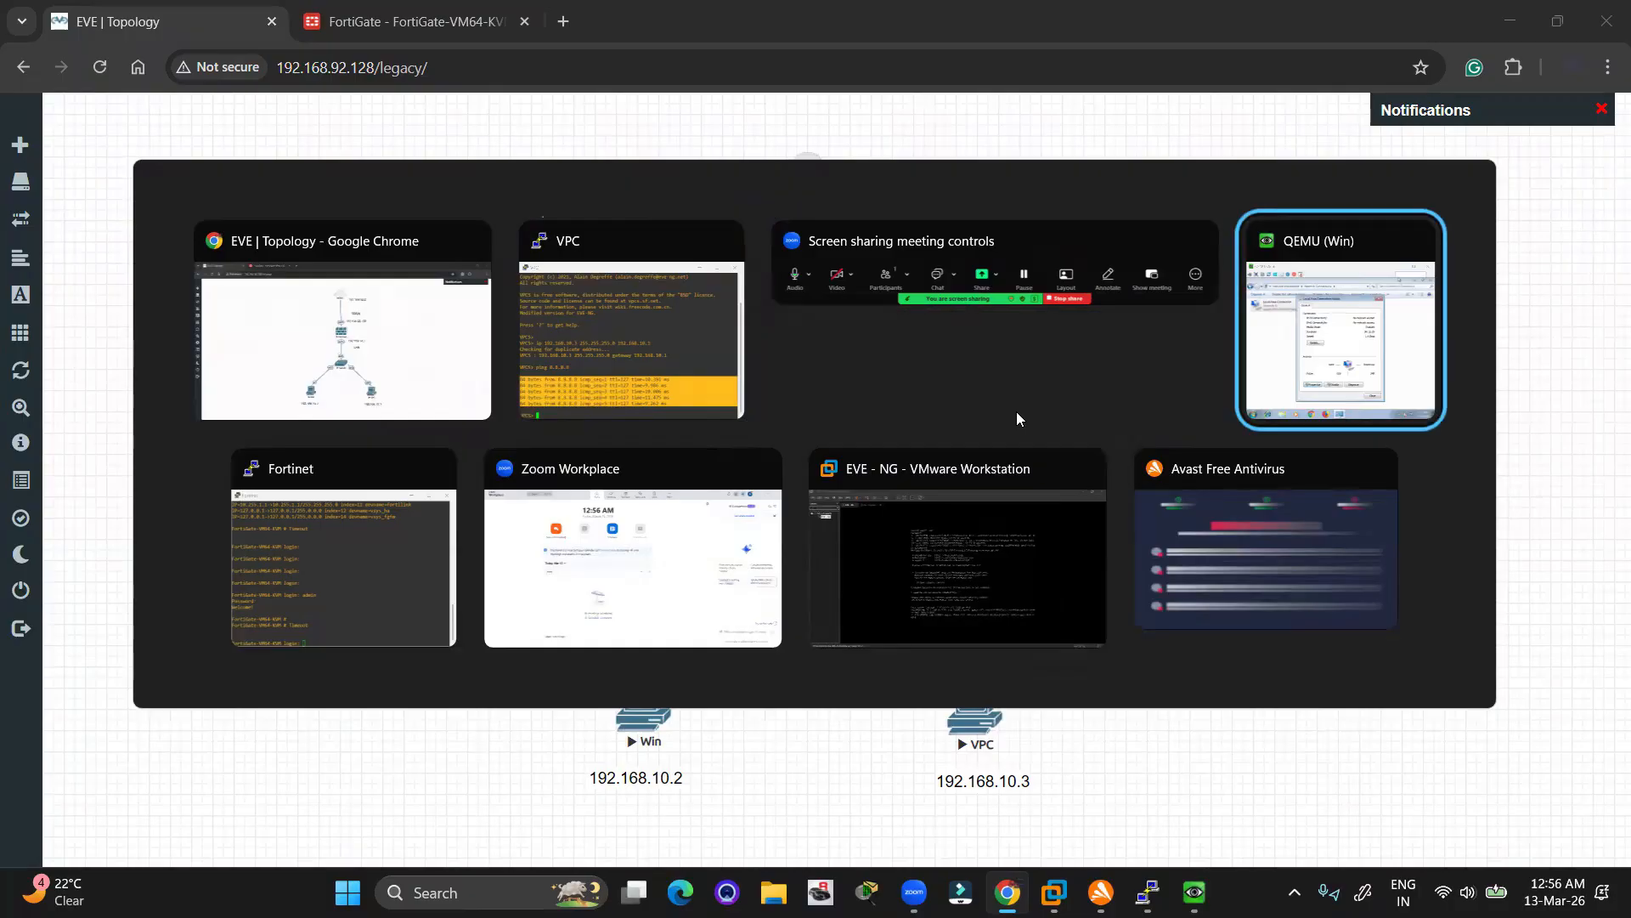
pyautogui.hotkey('alt', 'Tab')
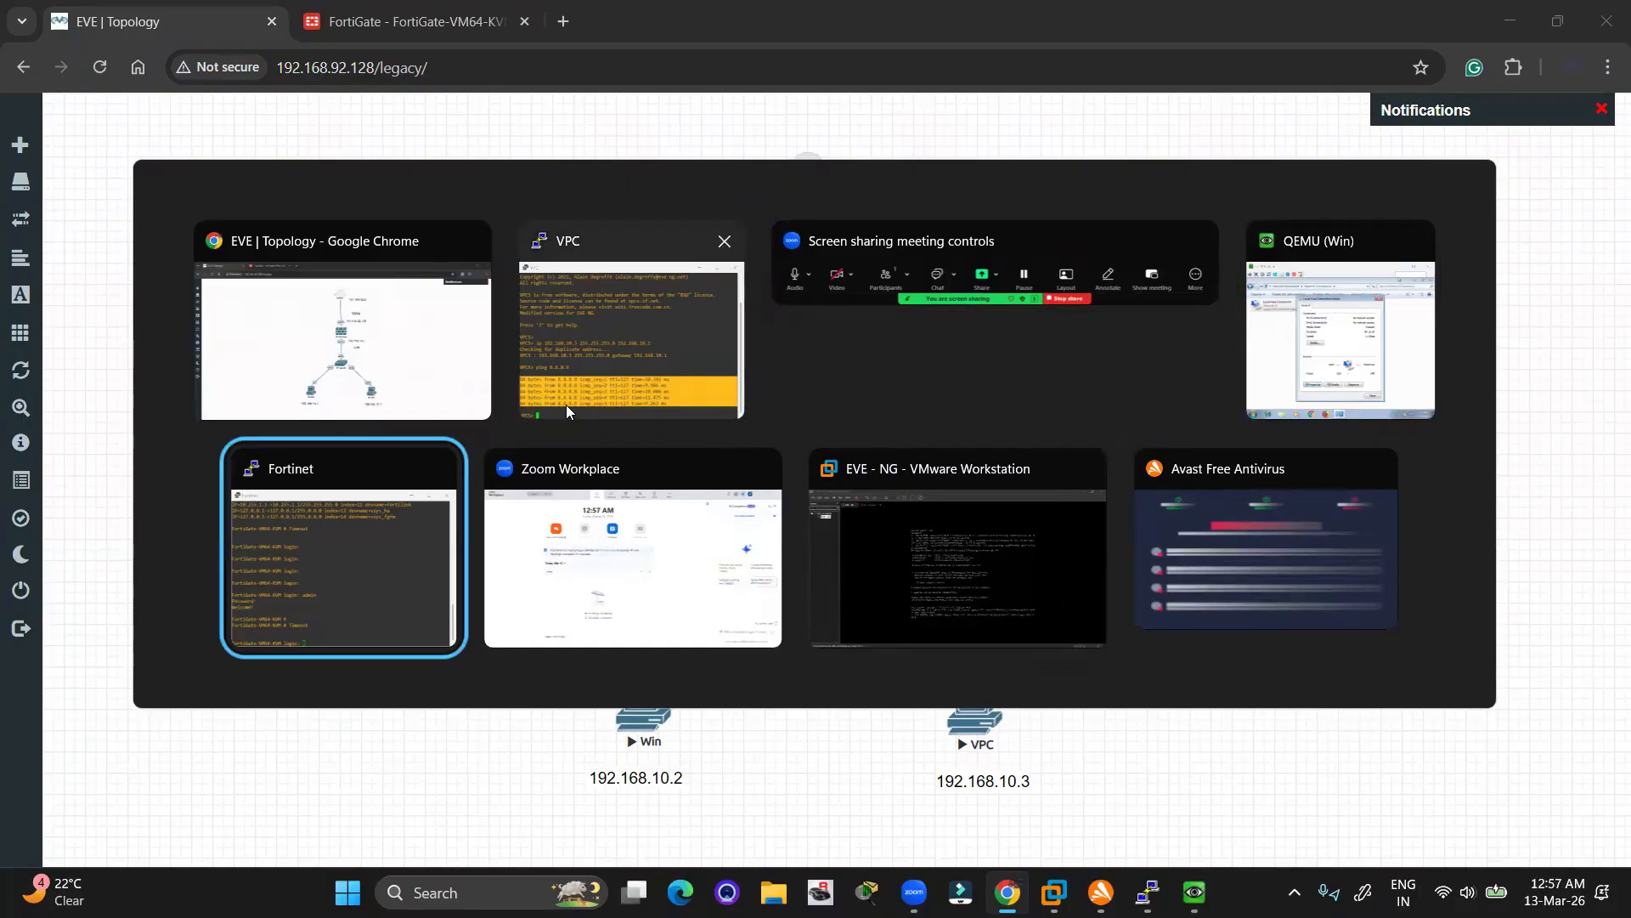
pyautogui.click(1258, 378)
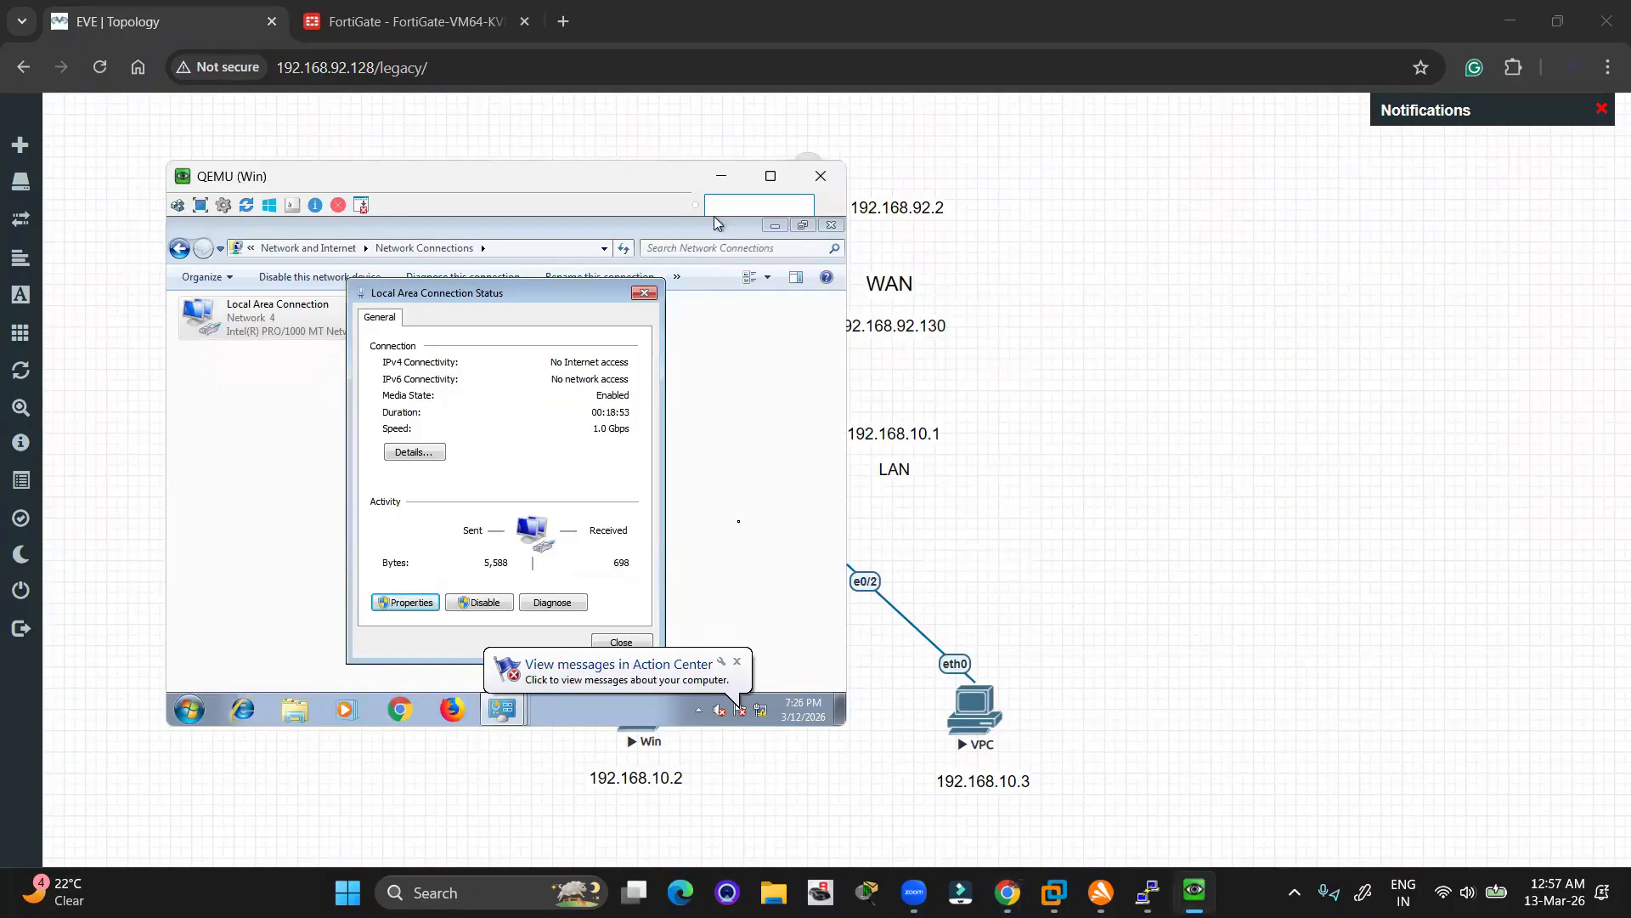
pyautogui.click(736, 672)
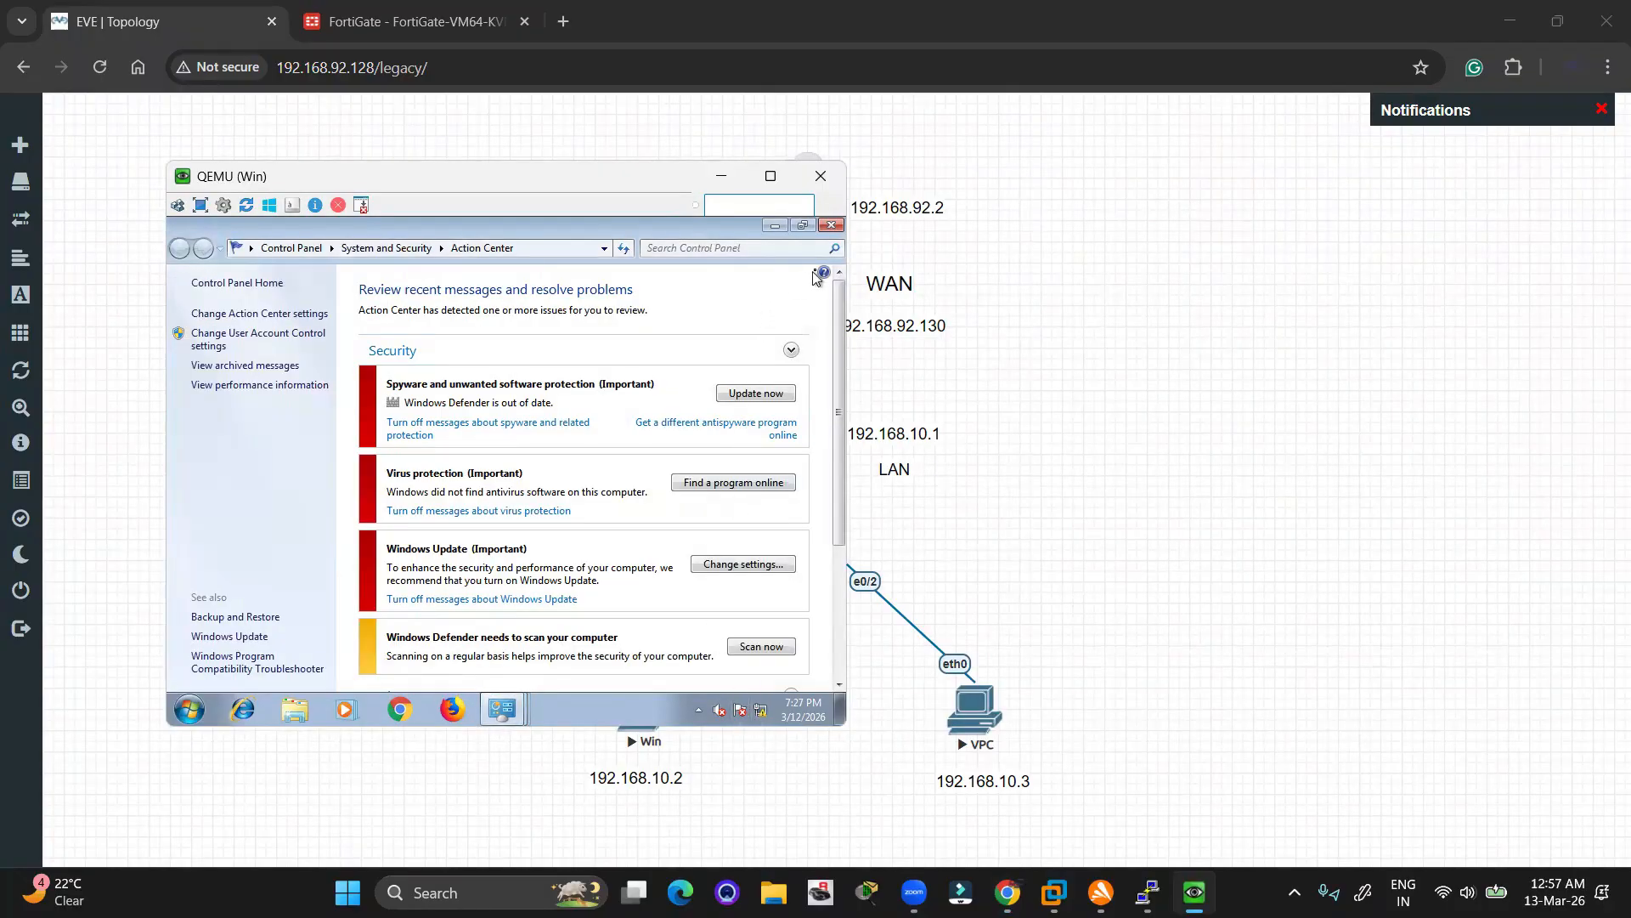
pyautogui.click(404, 710)
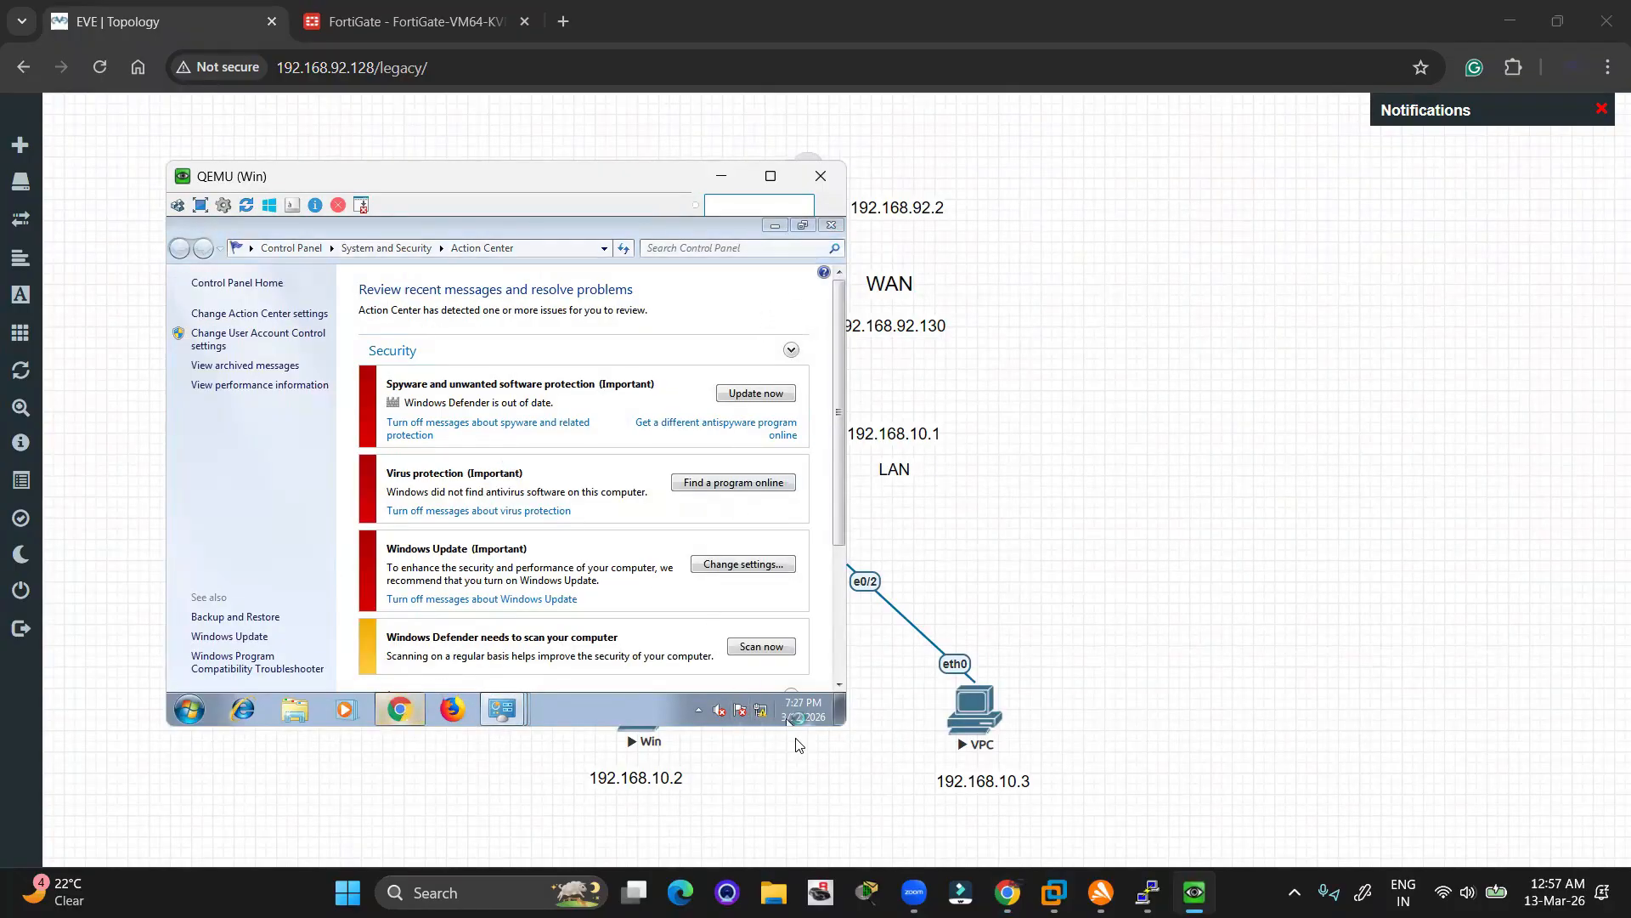
# Check the guest's network connection and load google.com in Chrome
pyautogui.click(761, 709)
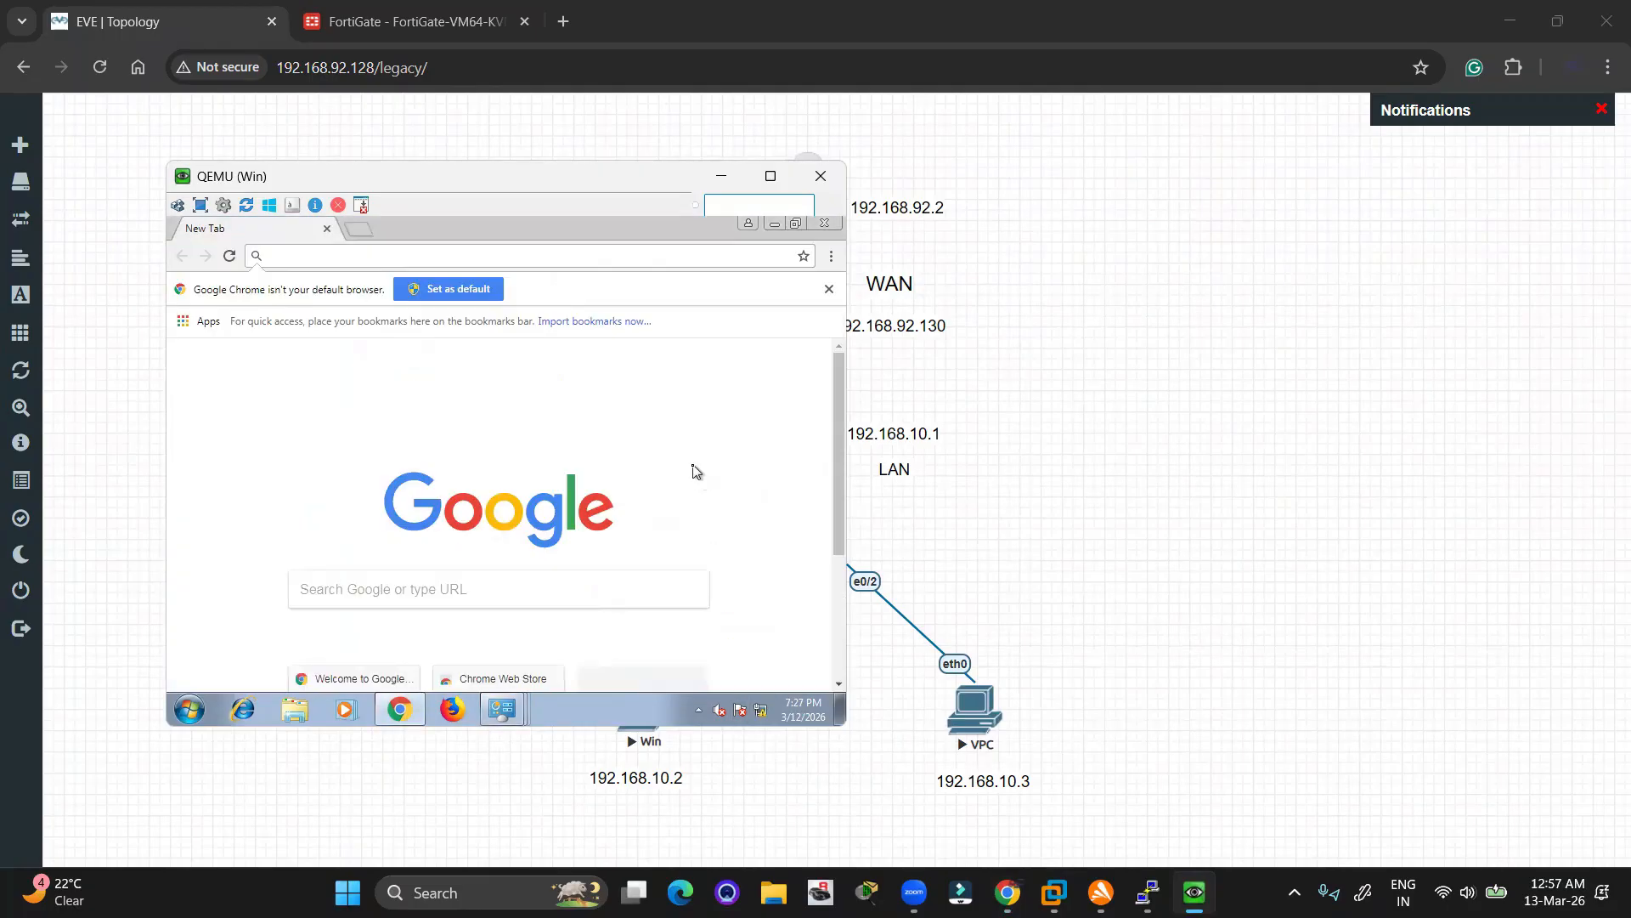
pyautogui.click(699, 472)
pyautogui.moveTo(497, 187); pyautogui.dragTo(950, 201)
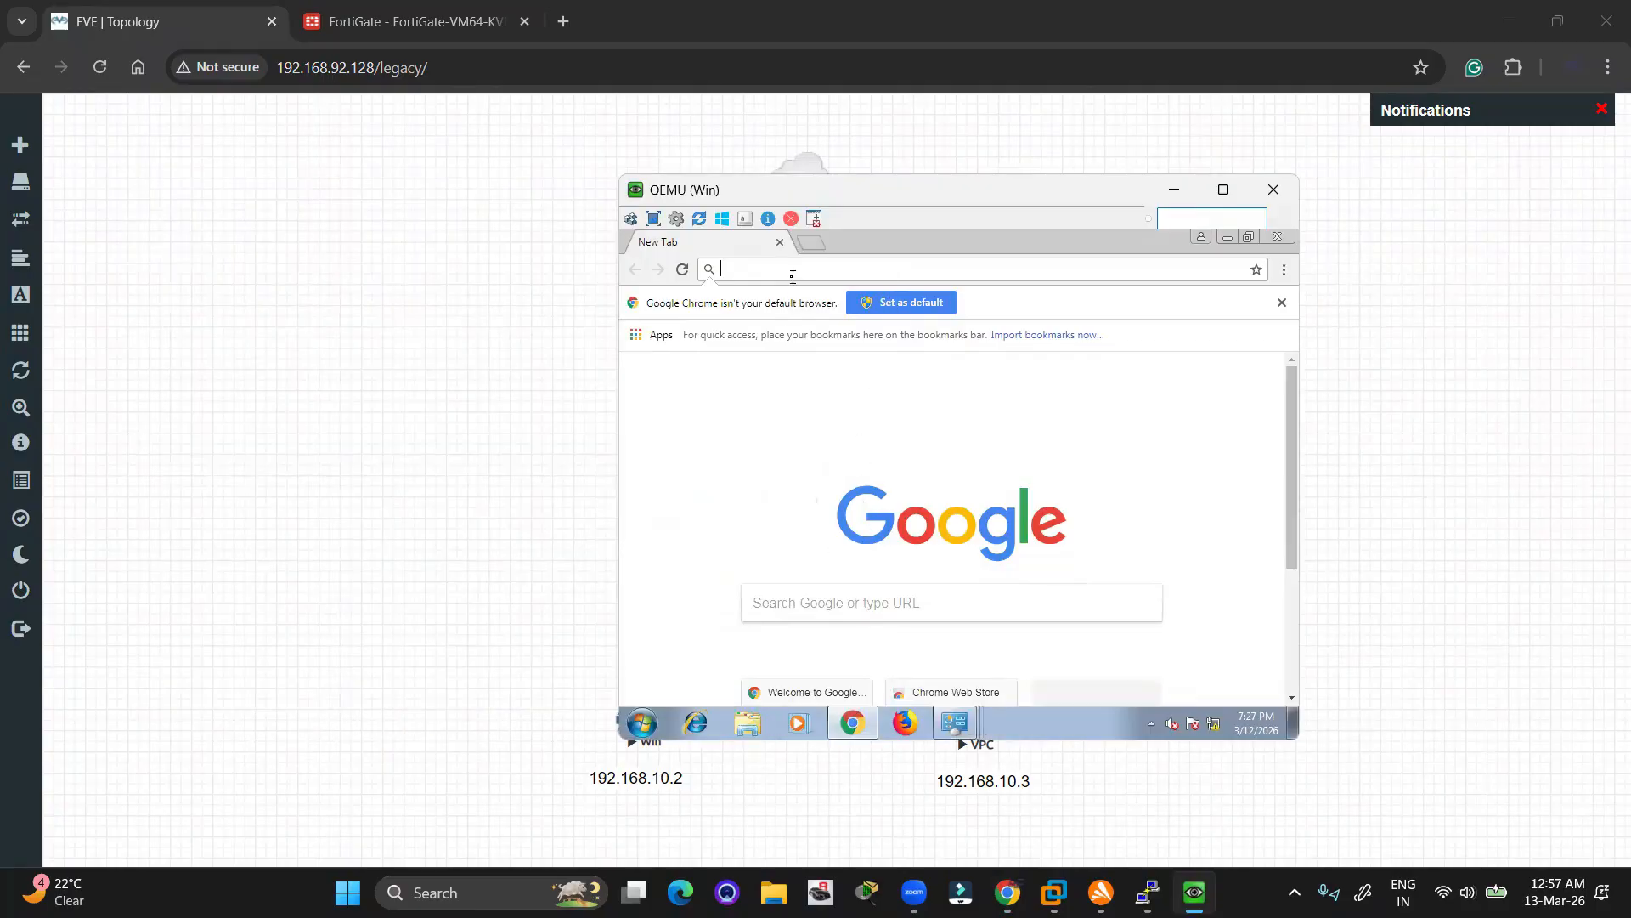
pyautogui.write('google')
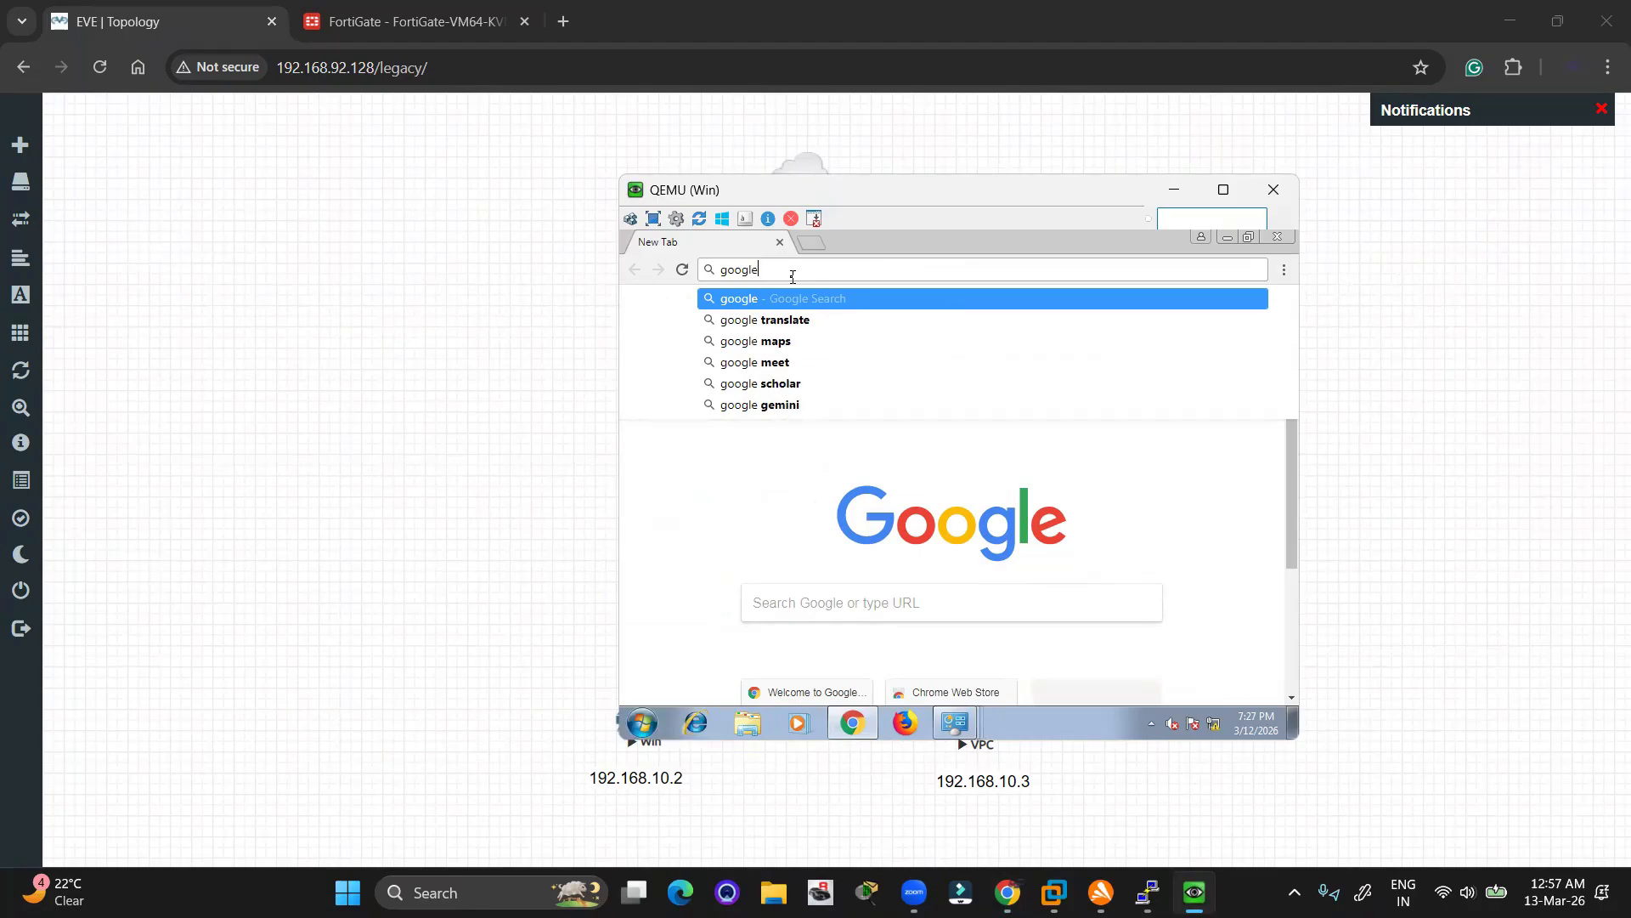
pyautogui.write('.co')
pyautogui.press('Return')
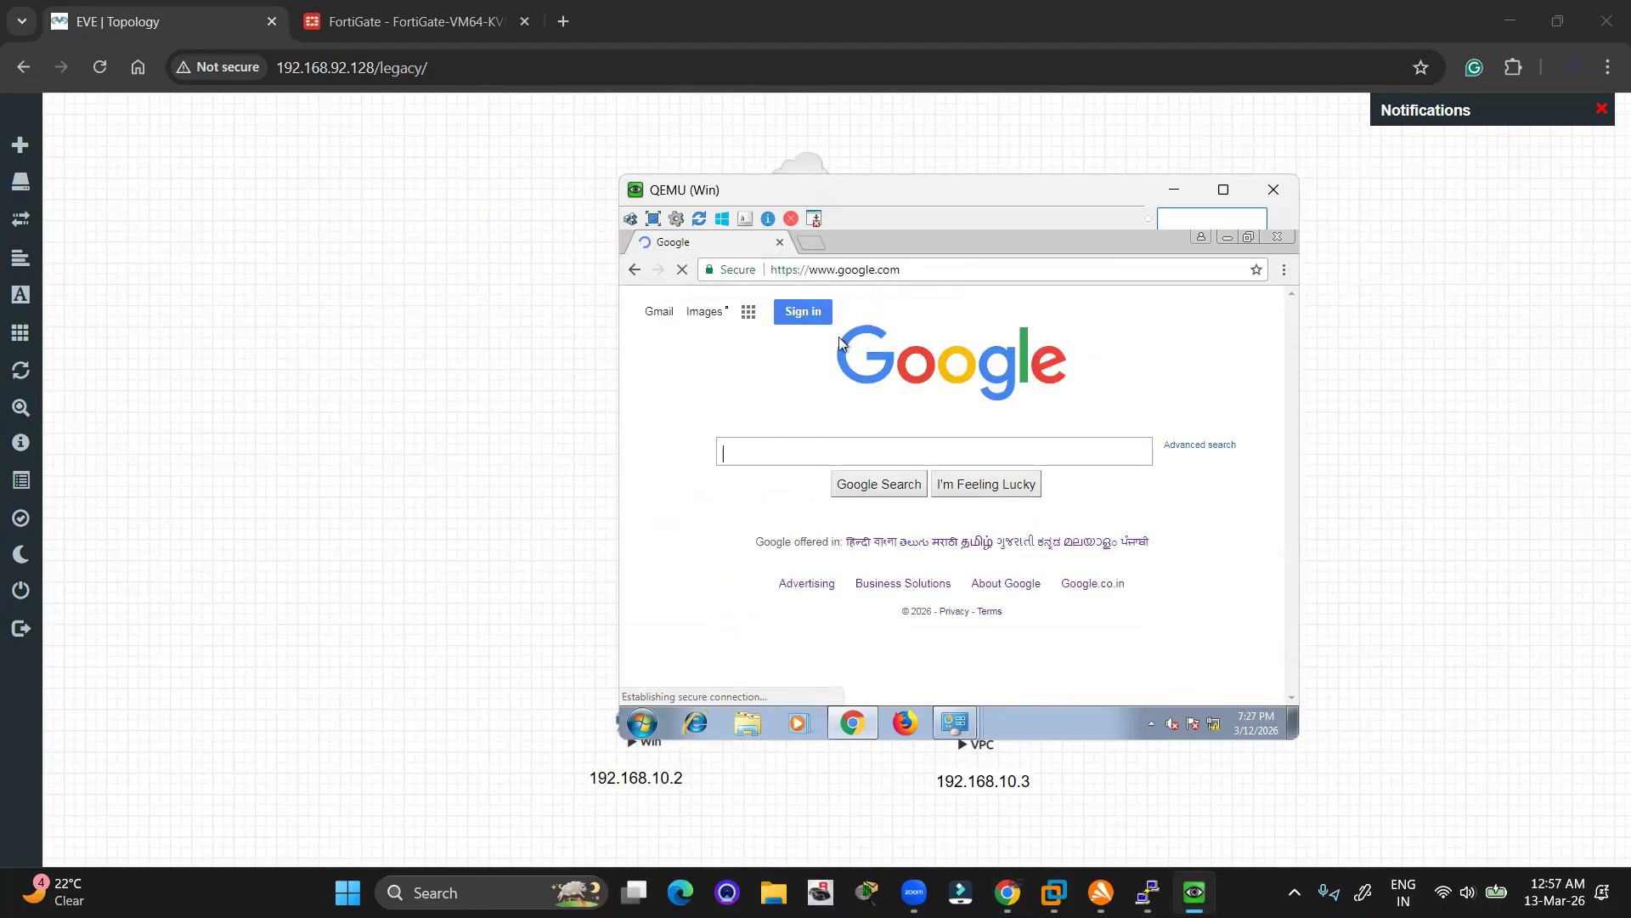
# Navigate the guest Chrome to wikipedia.org and dismiss the Google sign-in prompt
pyautogui.click(825, 272)
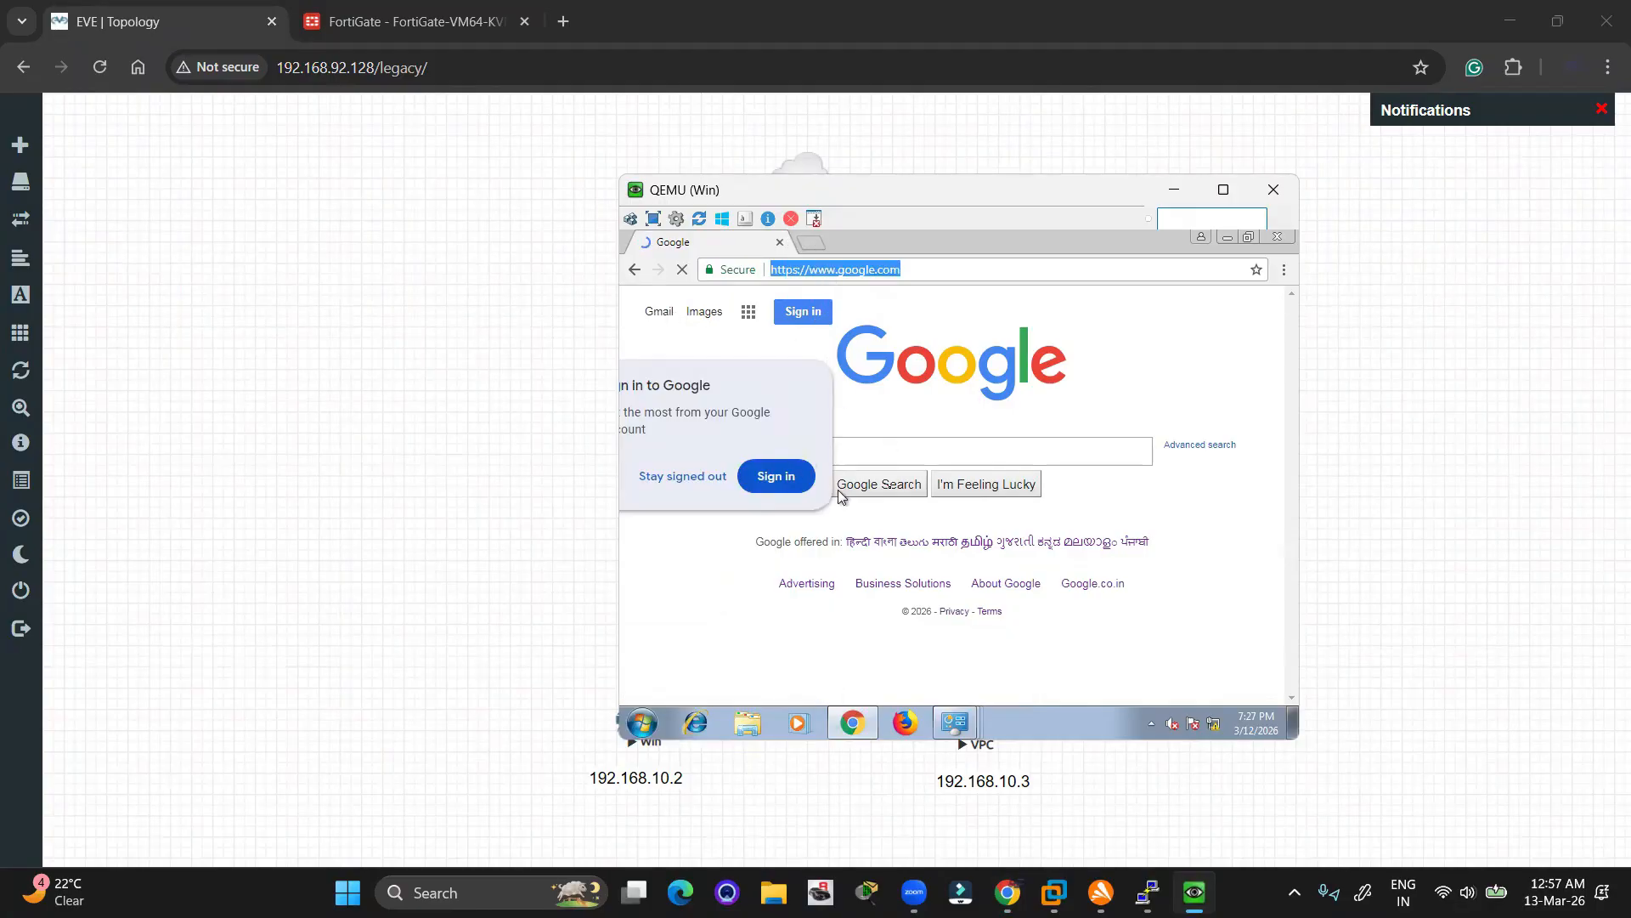
pyautogui.click(853, 276)
pyautogui.write('wikipedia')
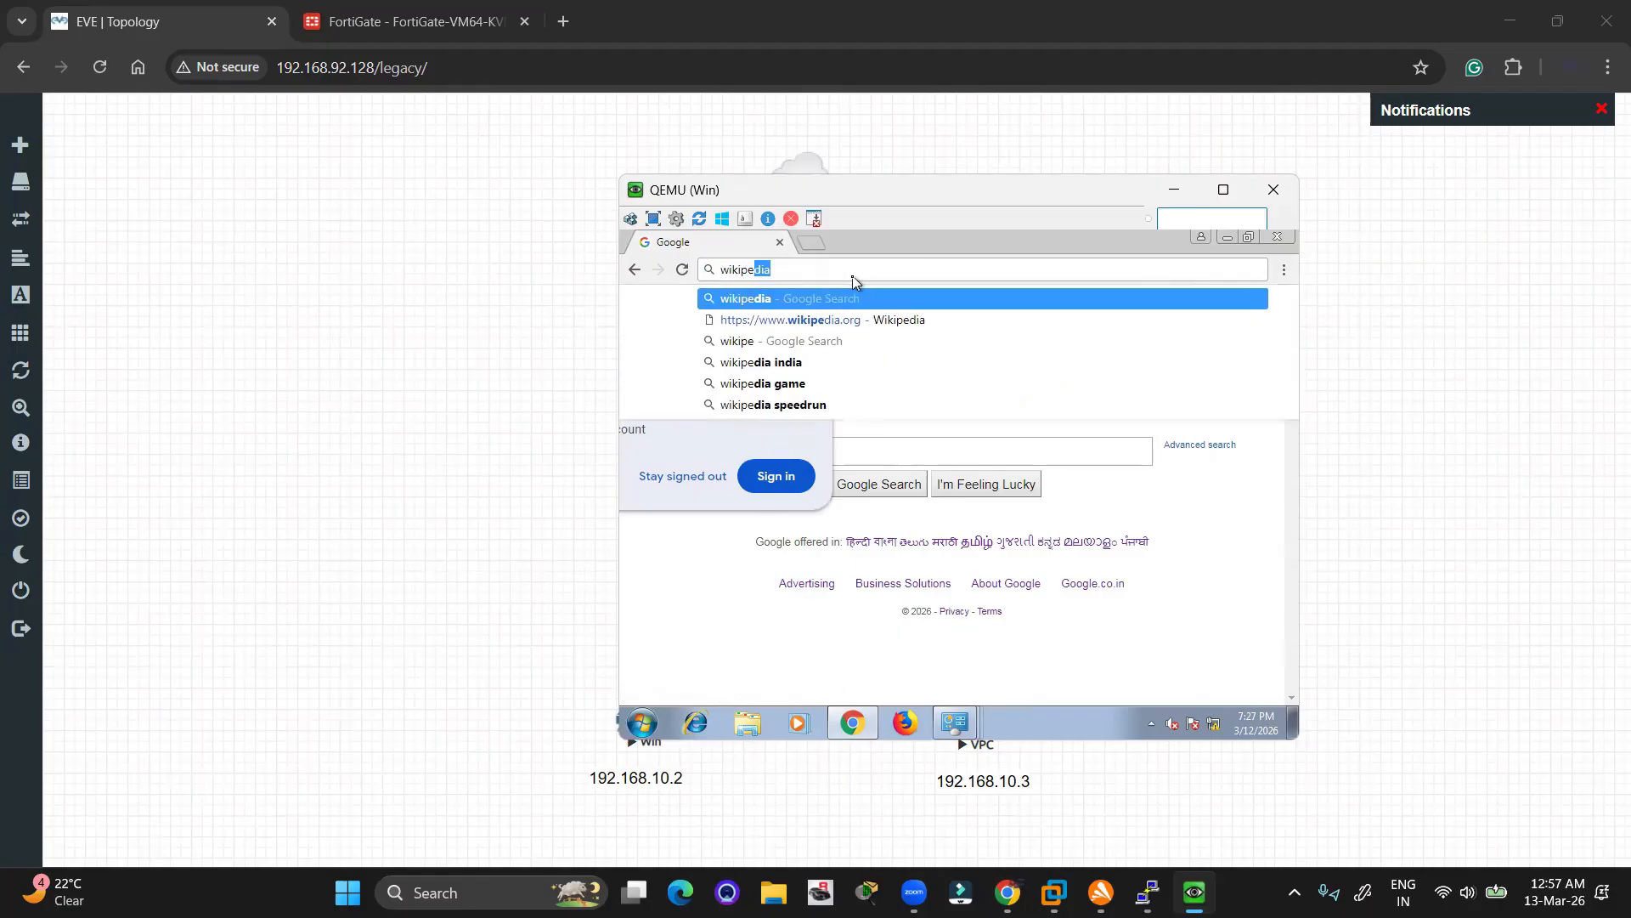
pyautogui.press('Down')
pyautogui.press('Return')
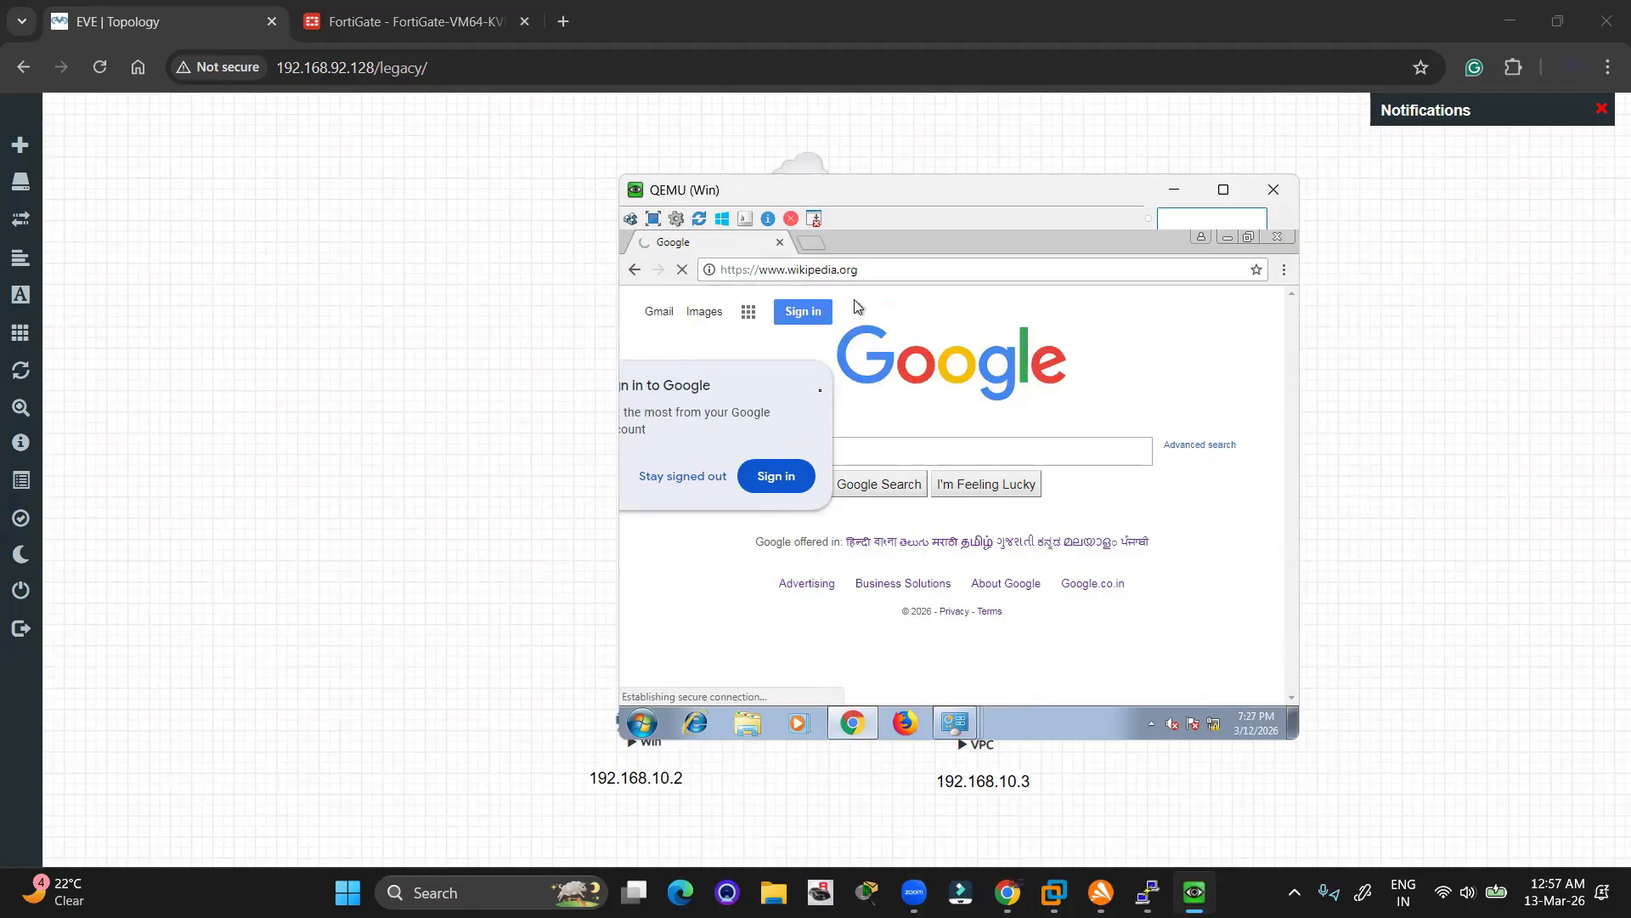
pyautogui.click(684, 481)
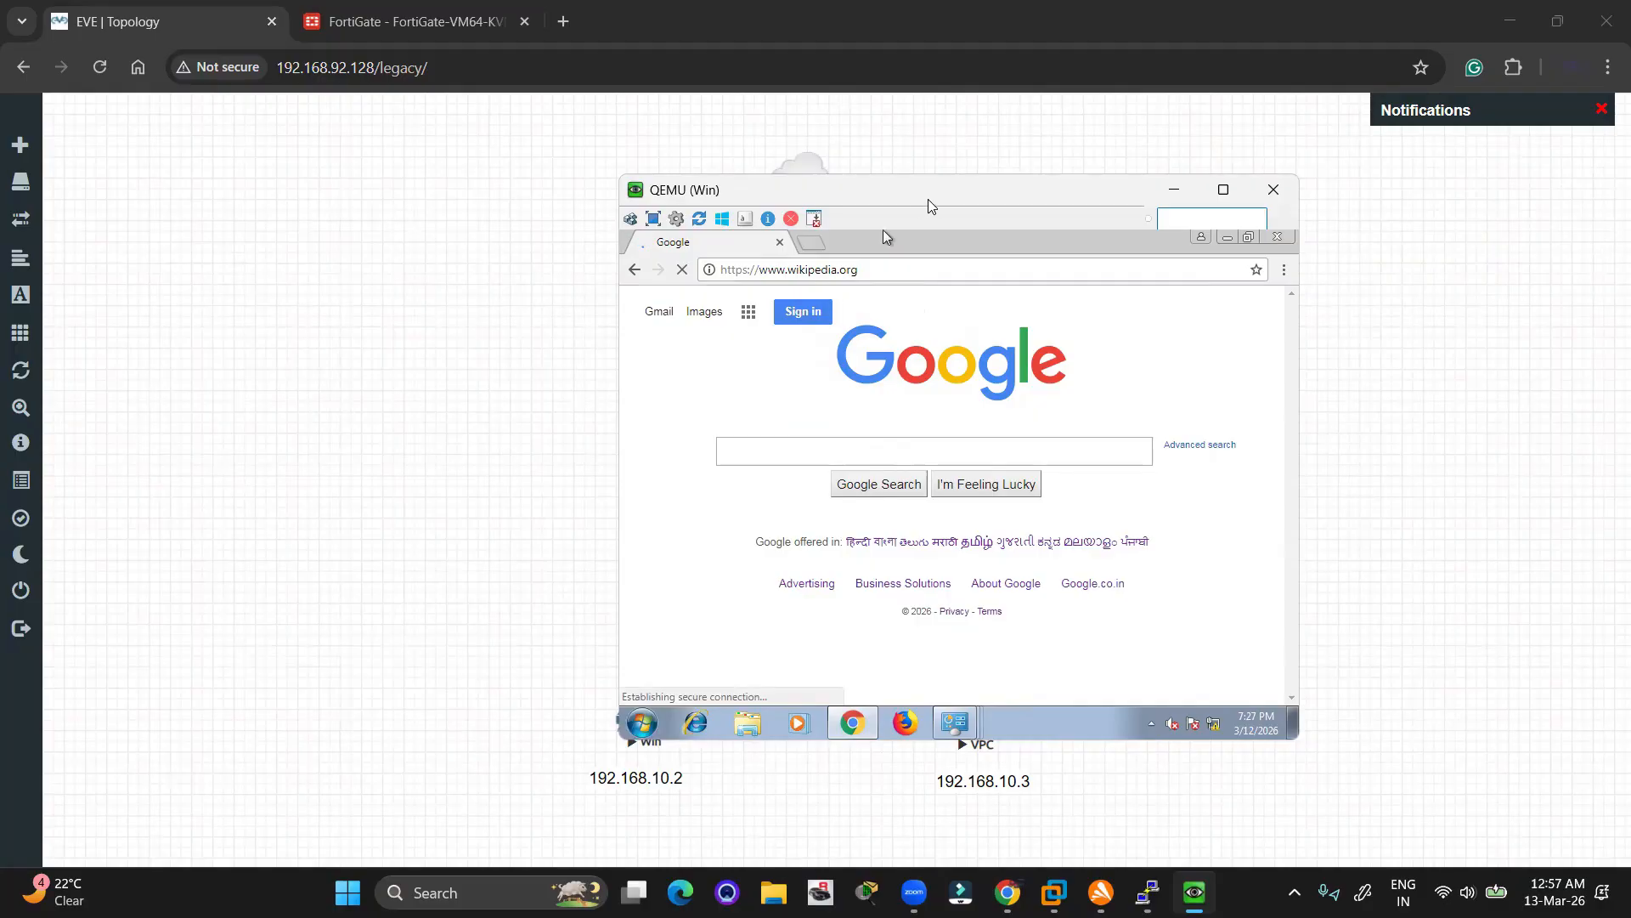
pyautogui.moveTo(931, 204); pyautogui.dragTo(475, 250)
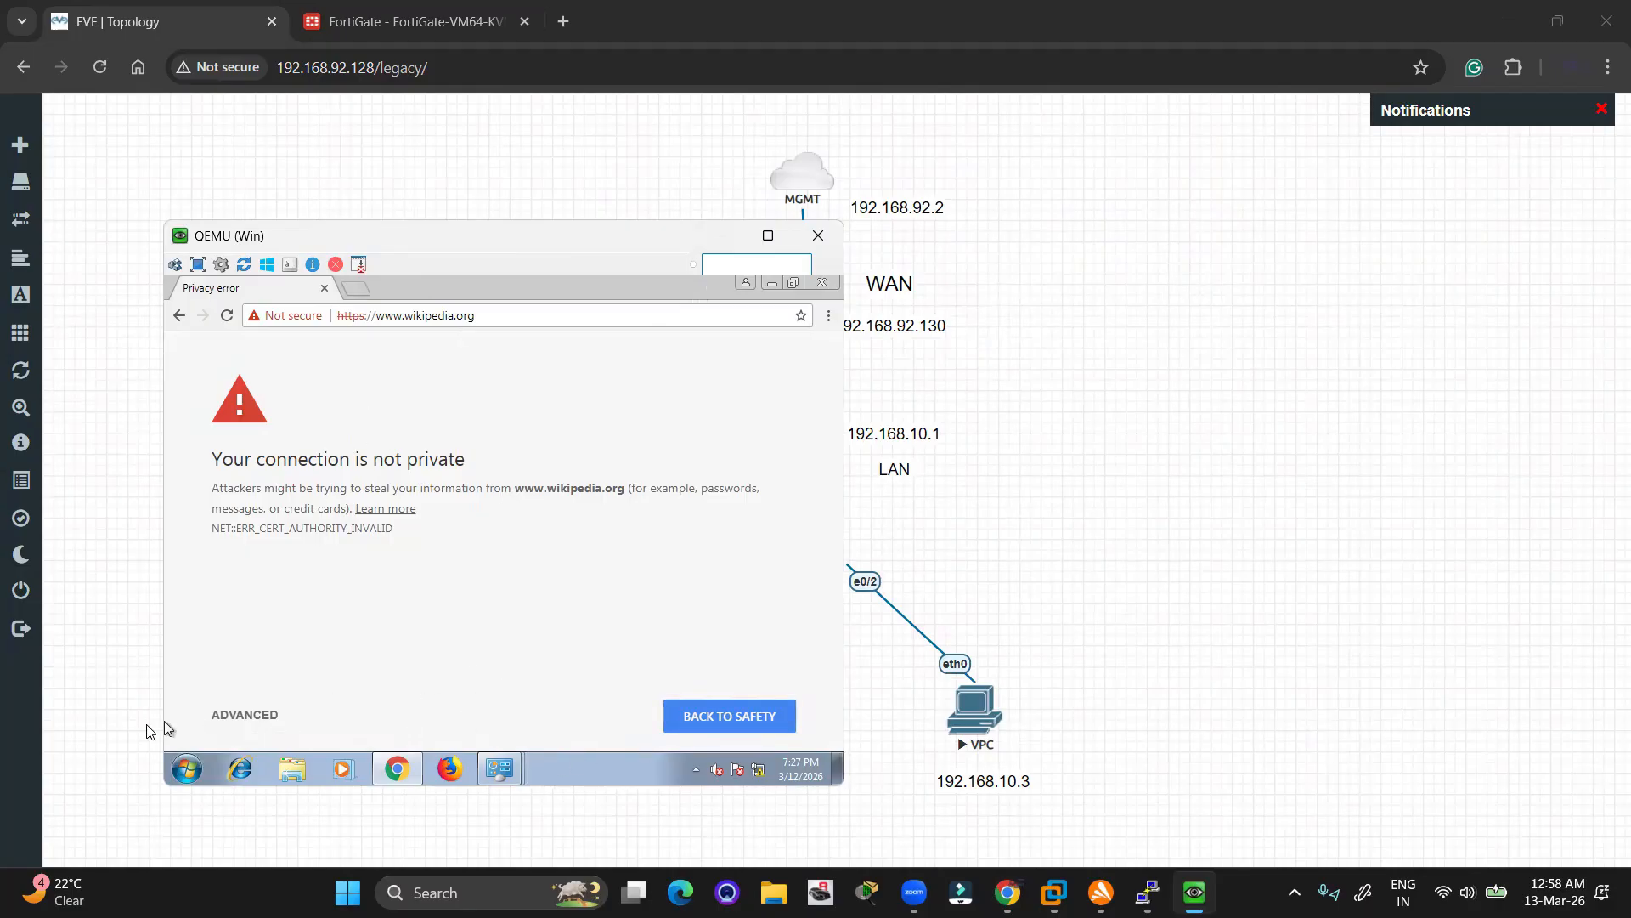
pyautogui.click(223, 717)
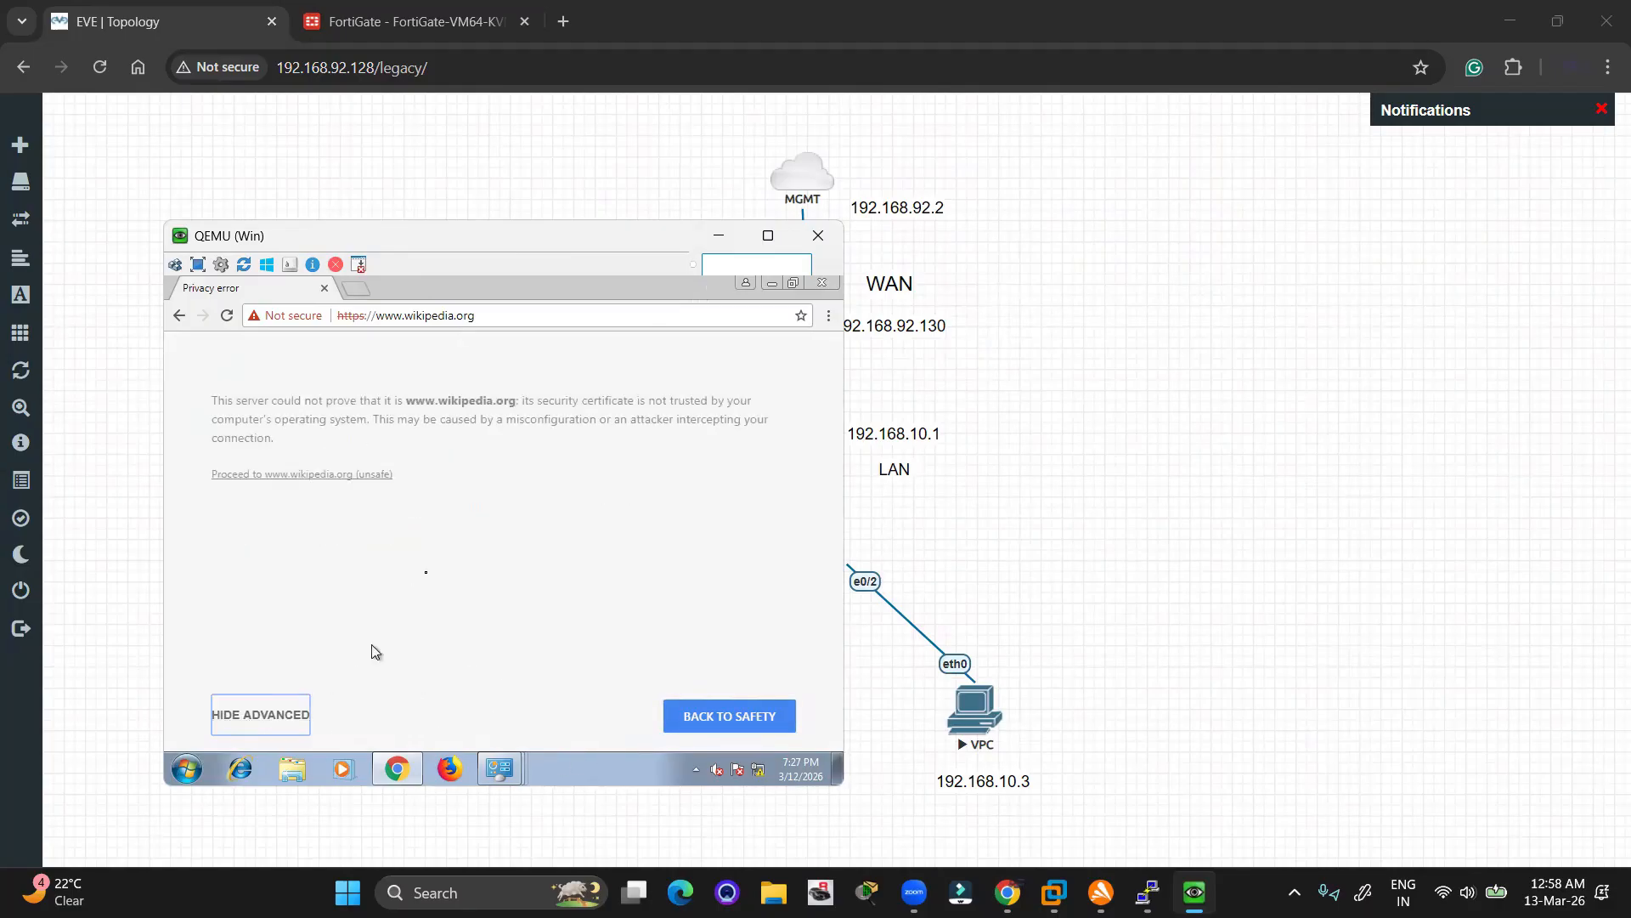
pyautogui.click(331, 478)
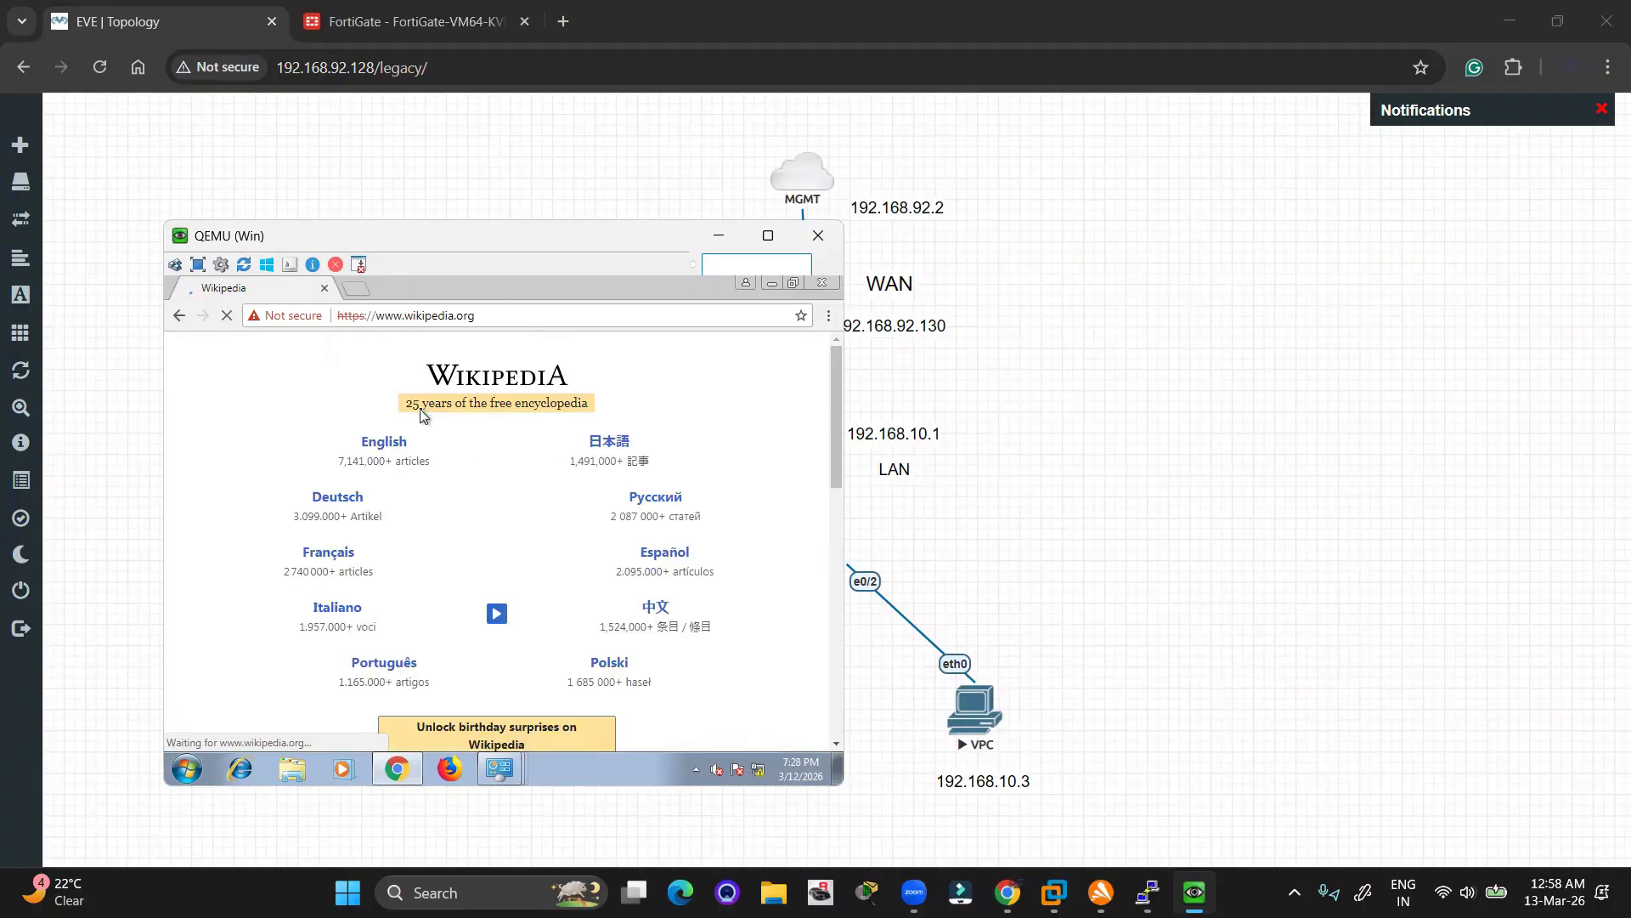
pyautogui.scroll(-5, 606, 600)
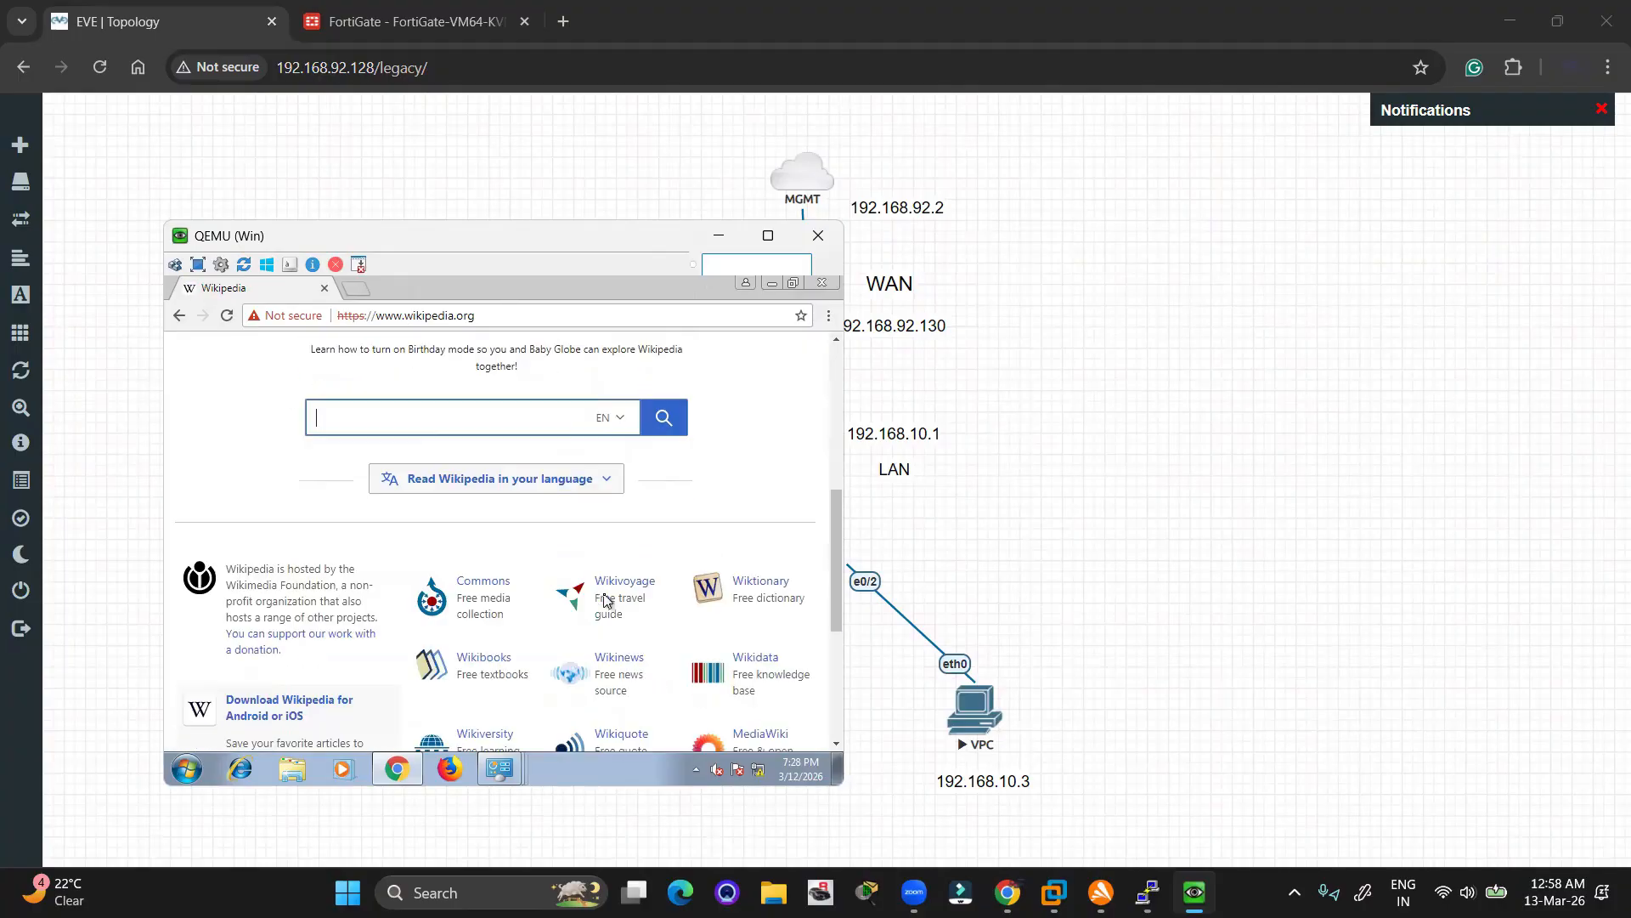
pyautogui.click(466, 26)
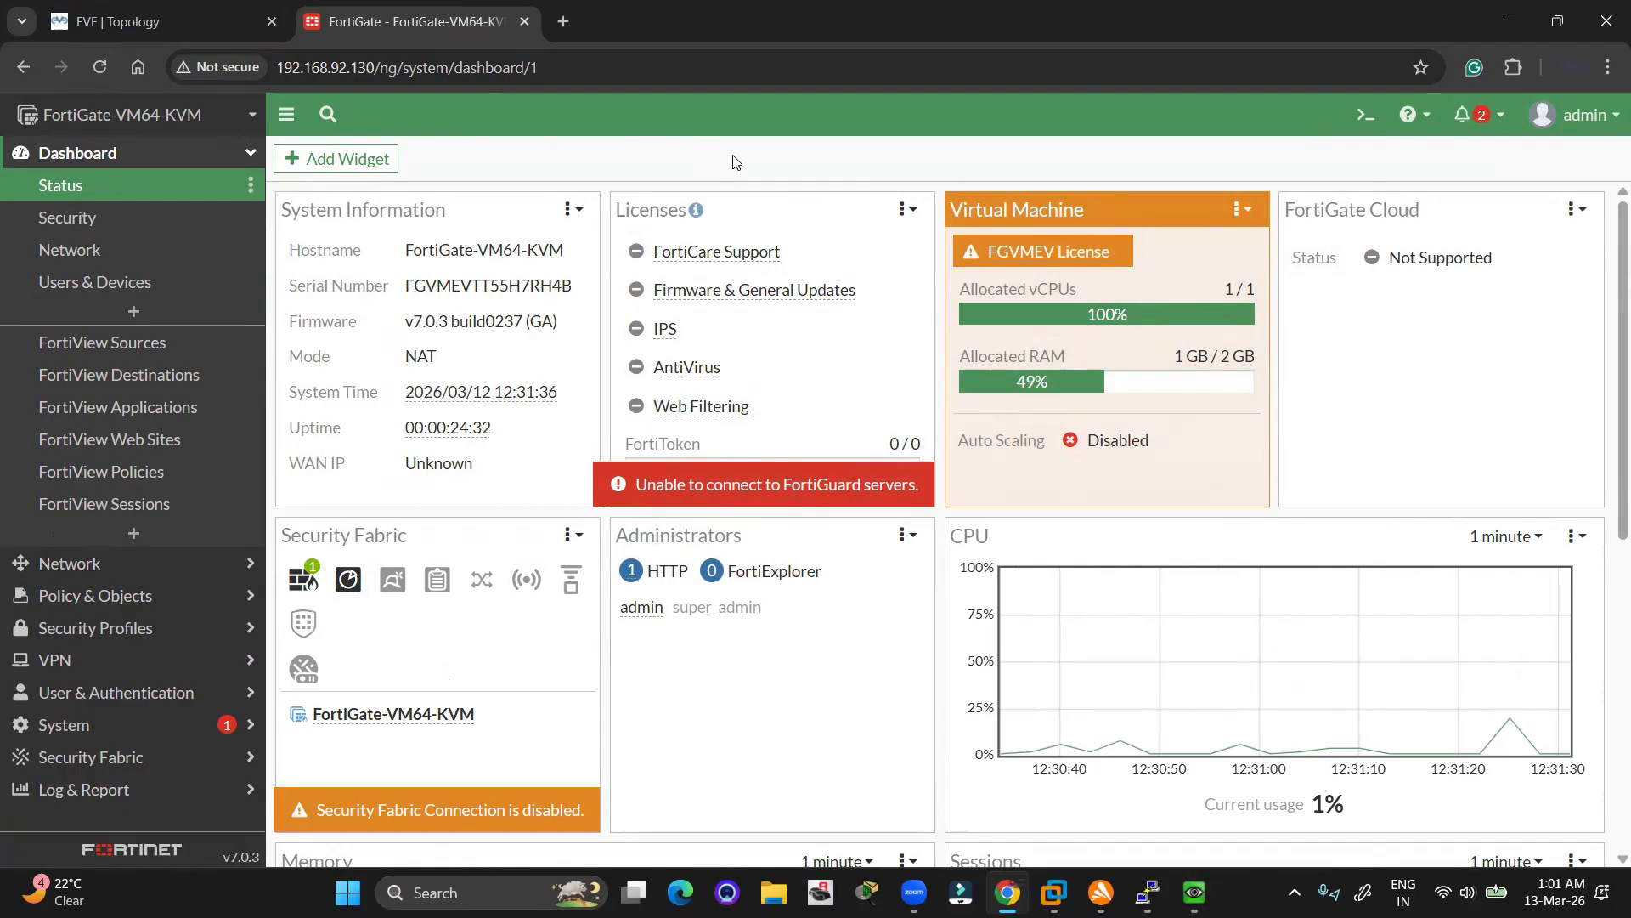
# Rerun ping 8.8.8.8 in the VPC terminal, then expand Log & Report in FortiGate
pyautogui.hotkey('alt', 'Tab')
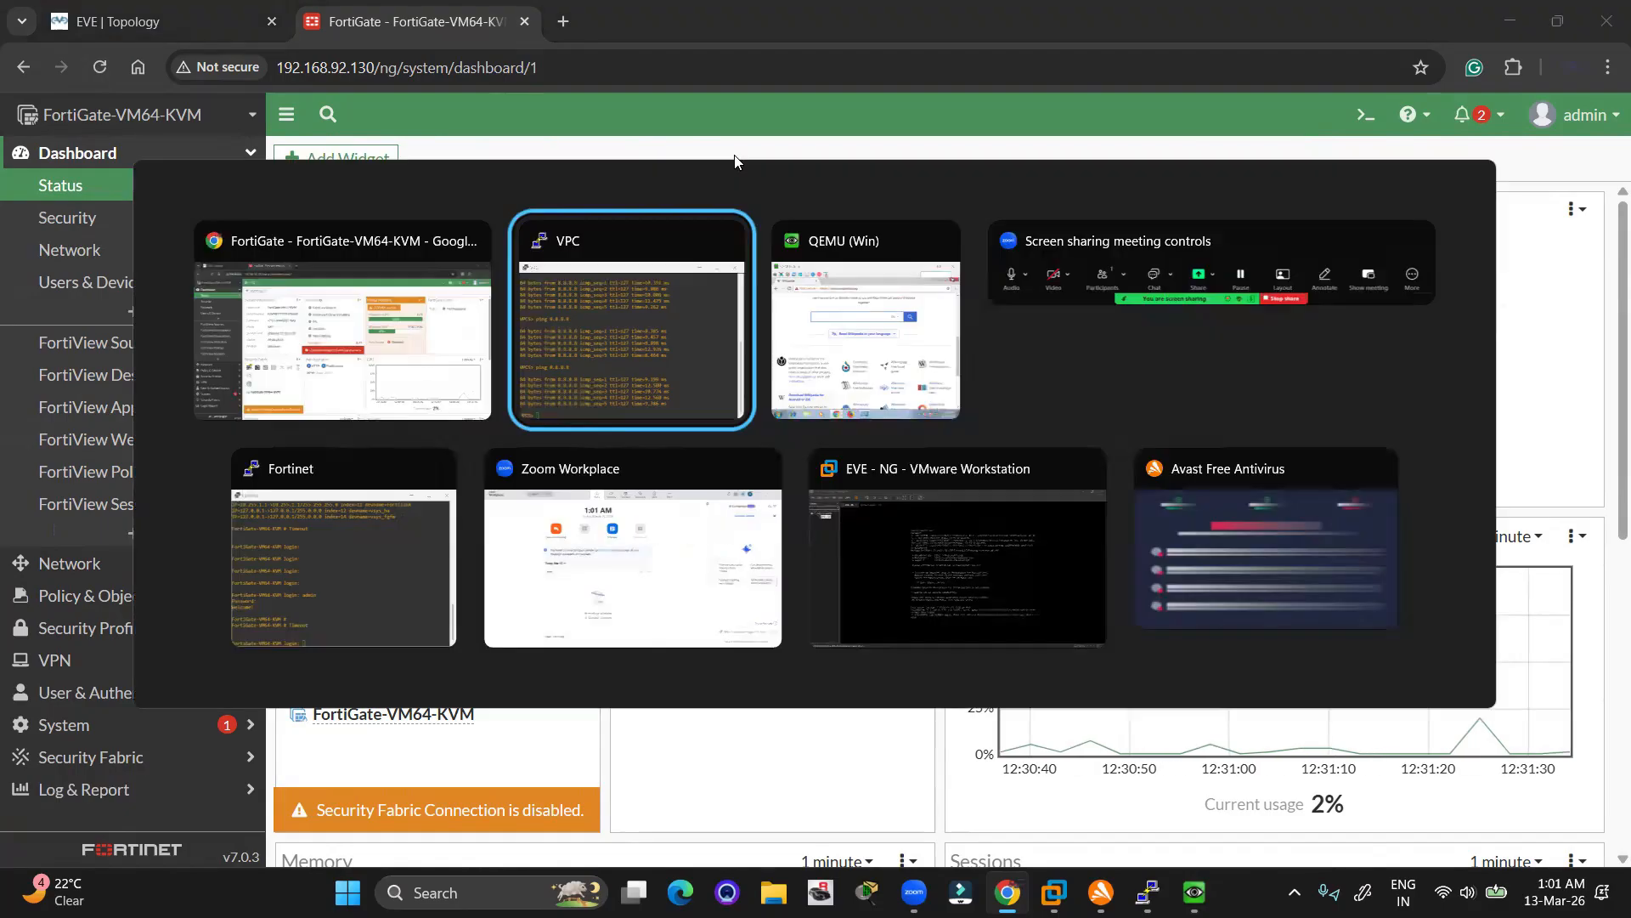
pyautogui.hotkey('alt', 'Tab')
pyautogui.click(618, 334)
pyautogui.click(1062, 674)
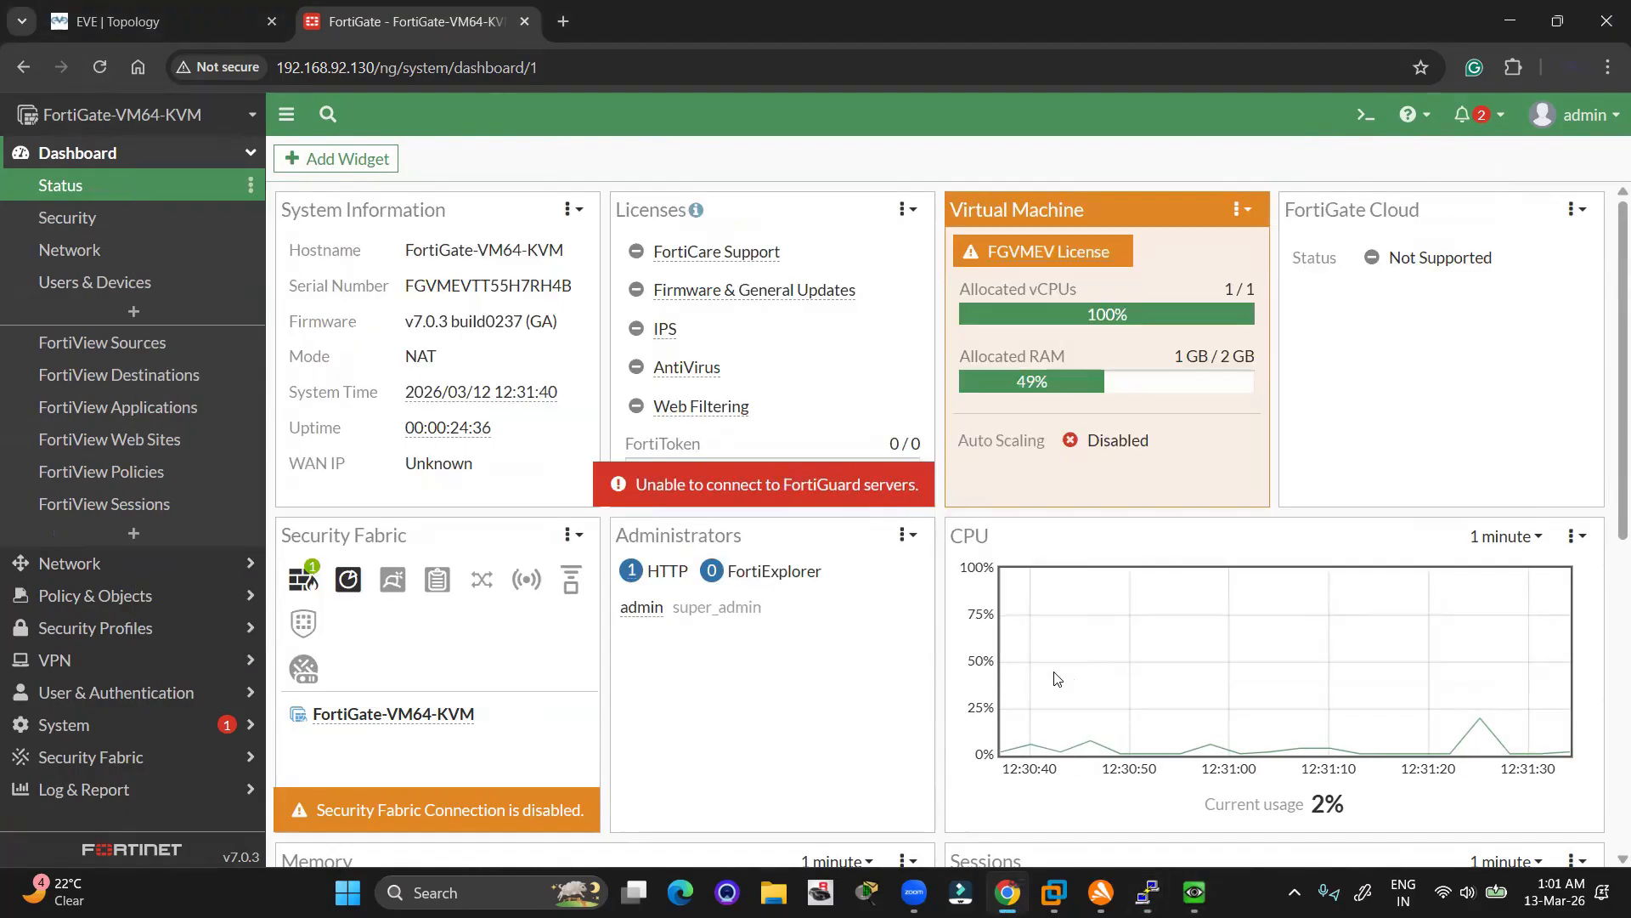
pyautogui.hotkey('alt', 'Tab')
pyautogui.press('Up')
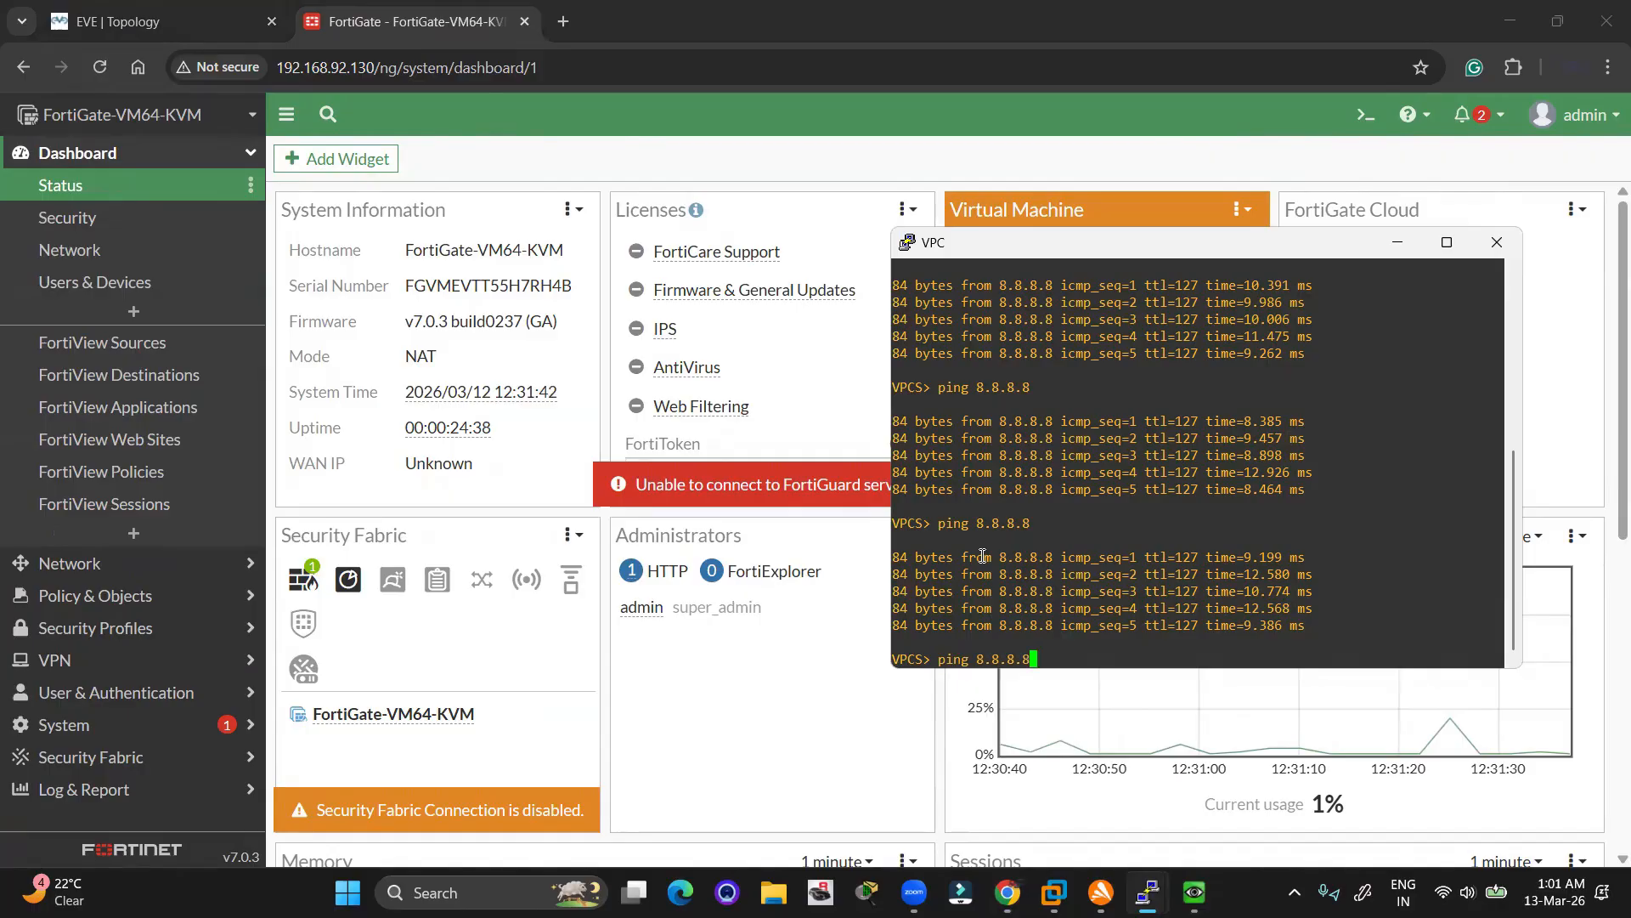
pyautogui.press('Return')
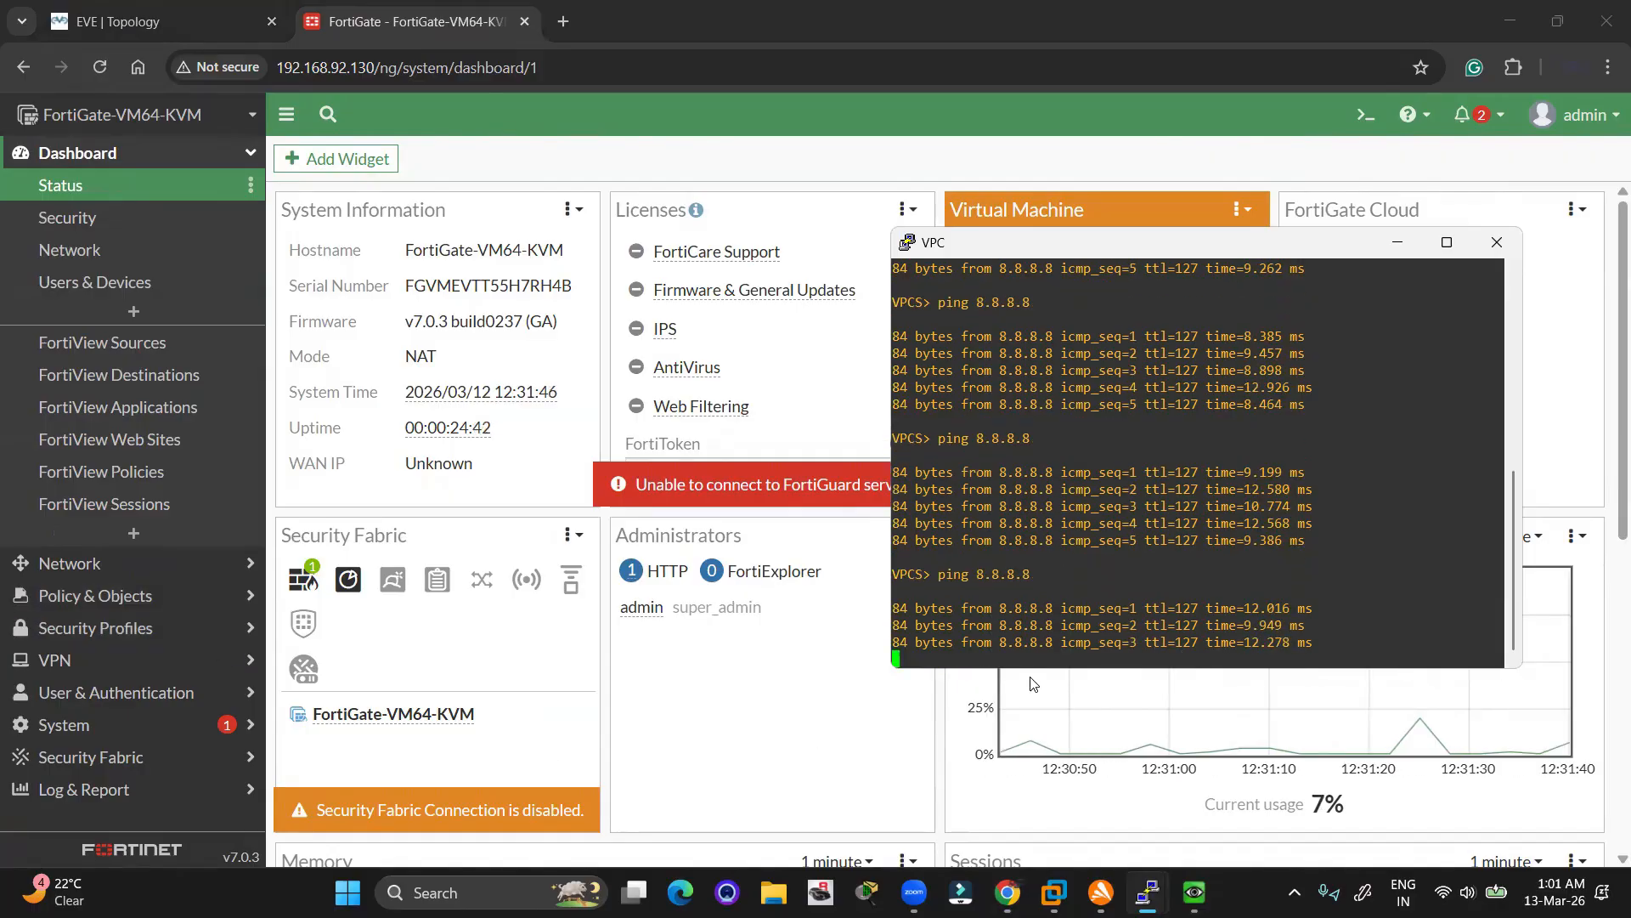
pyautogui.click(142, 796)
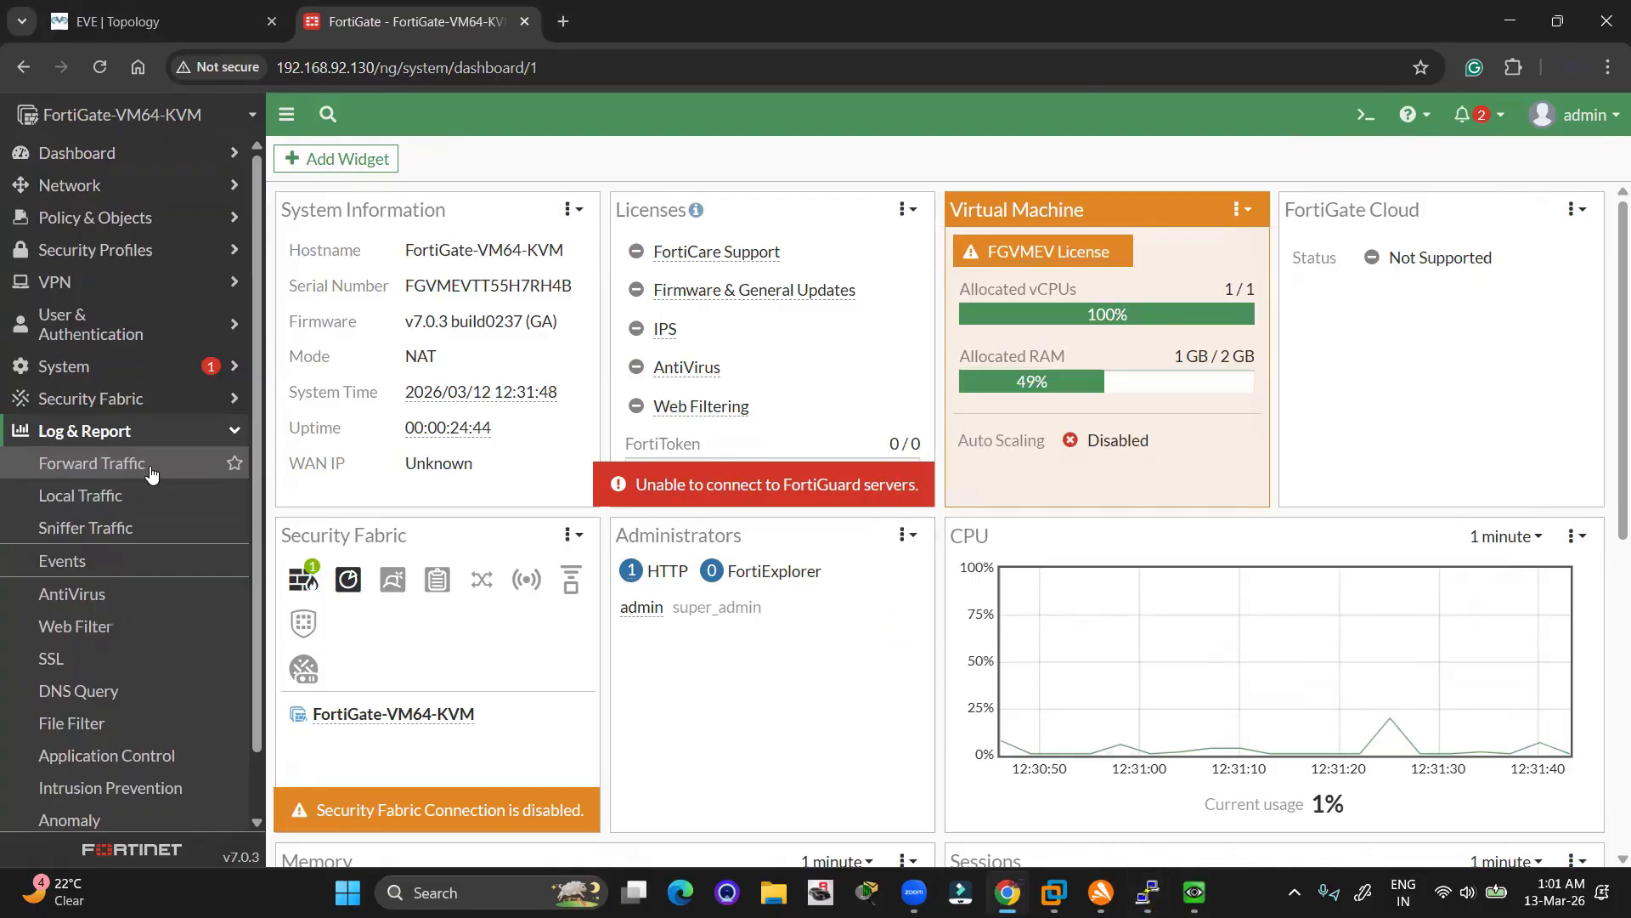
# Refresh the Forward Traffic log and open details of the newest ping to 8.8.8.8
pyautogui.click(81, 470)
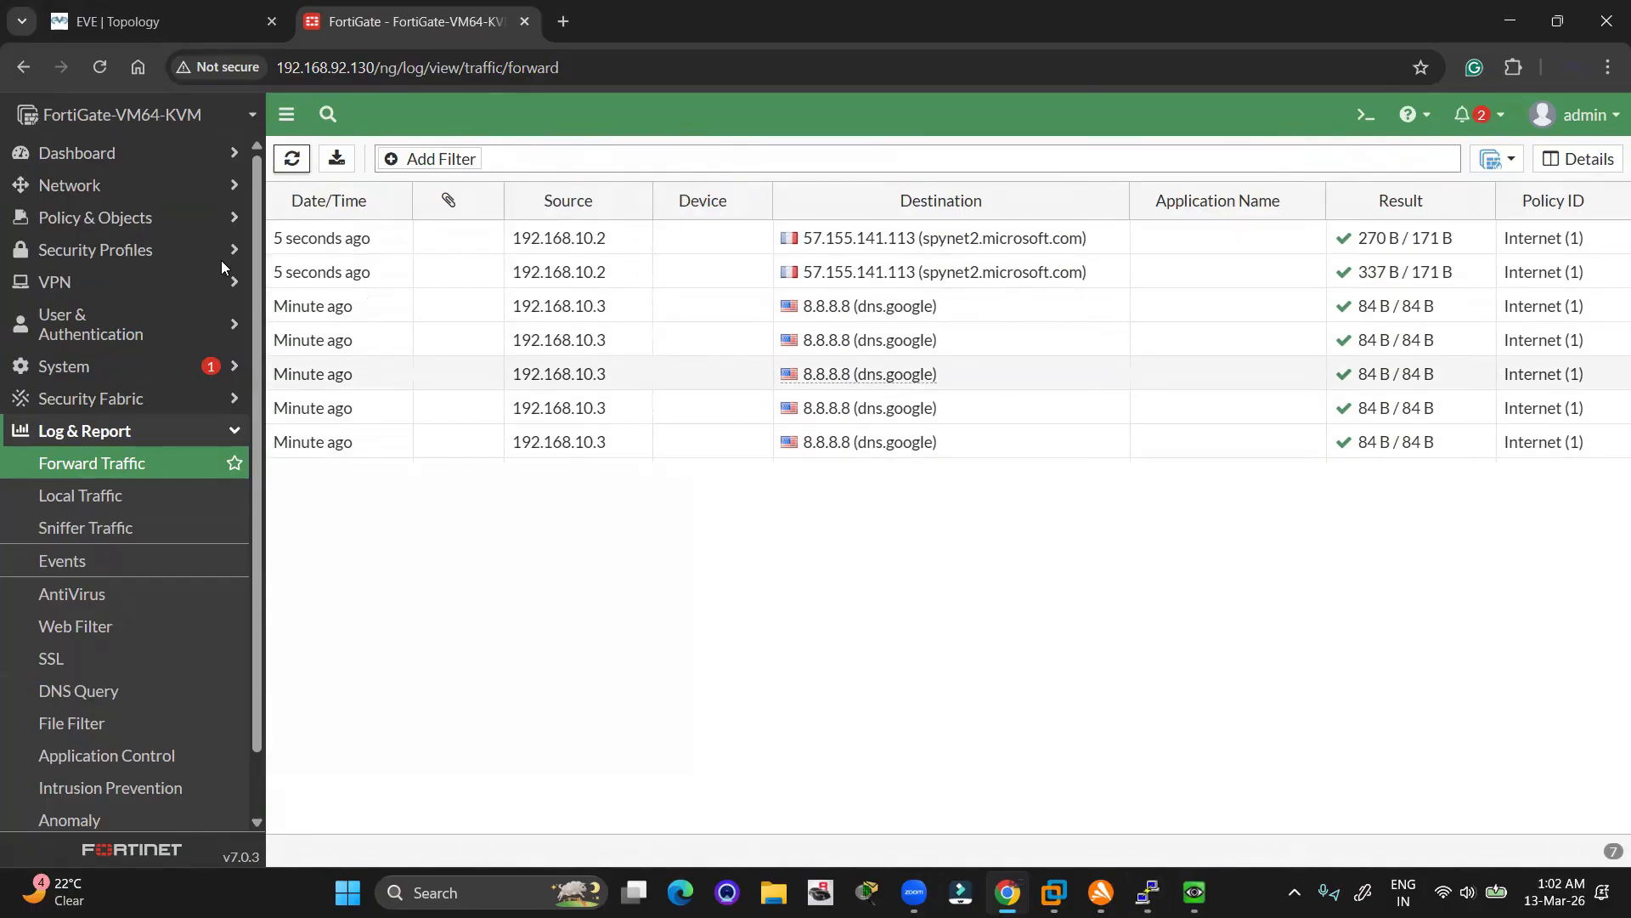
pyautogui.click(291, 159)
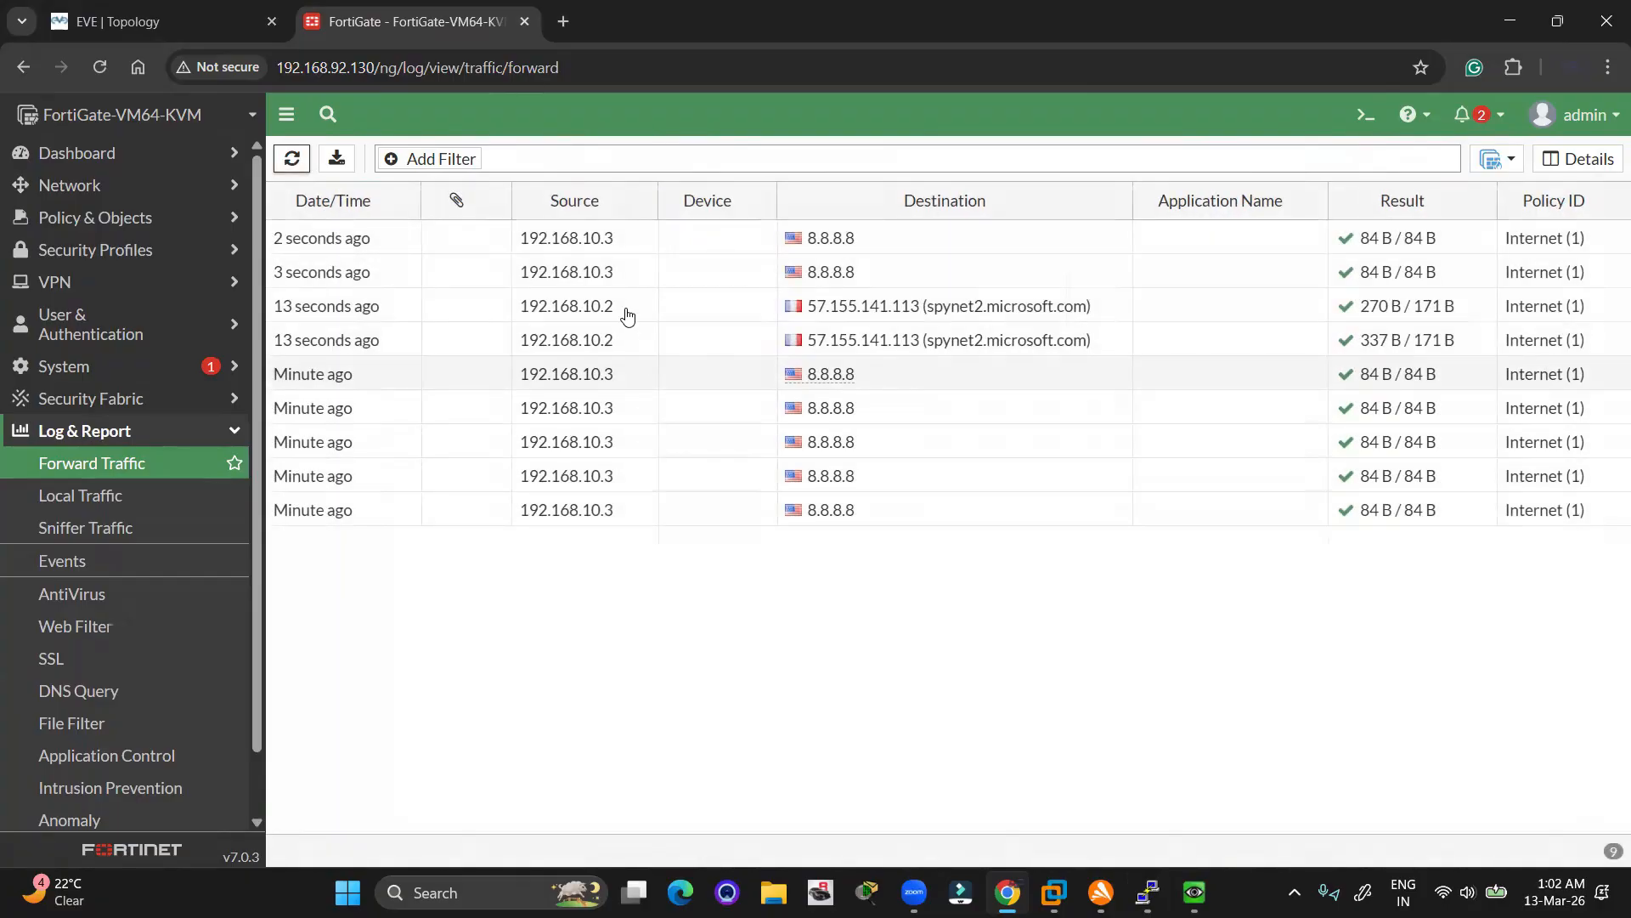
pyautogui.moveTo(817, 241)
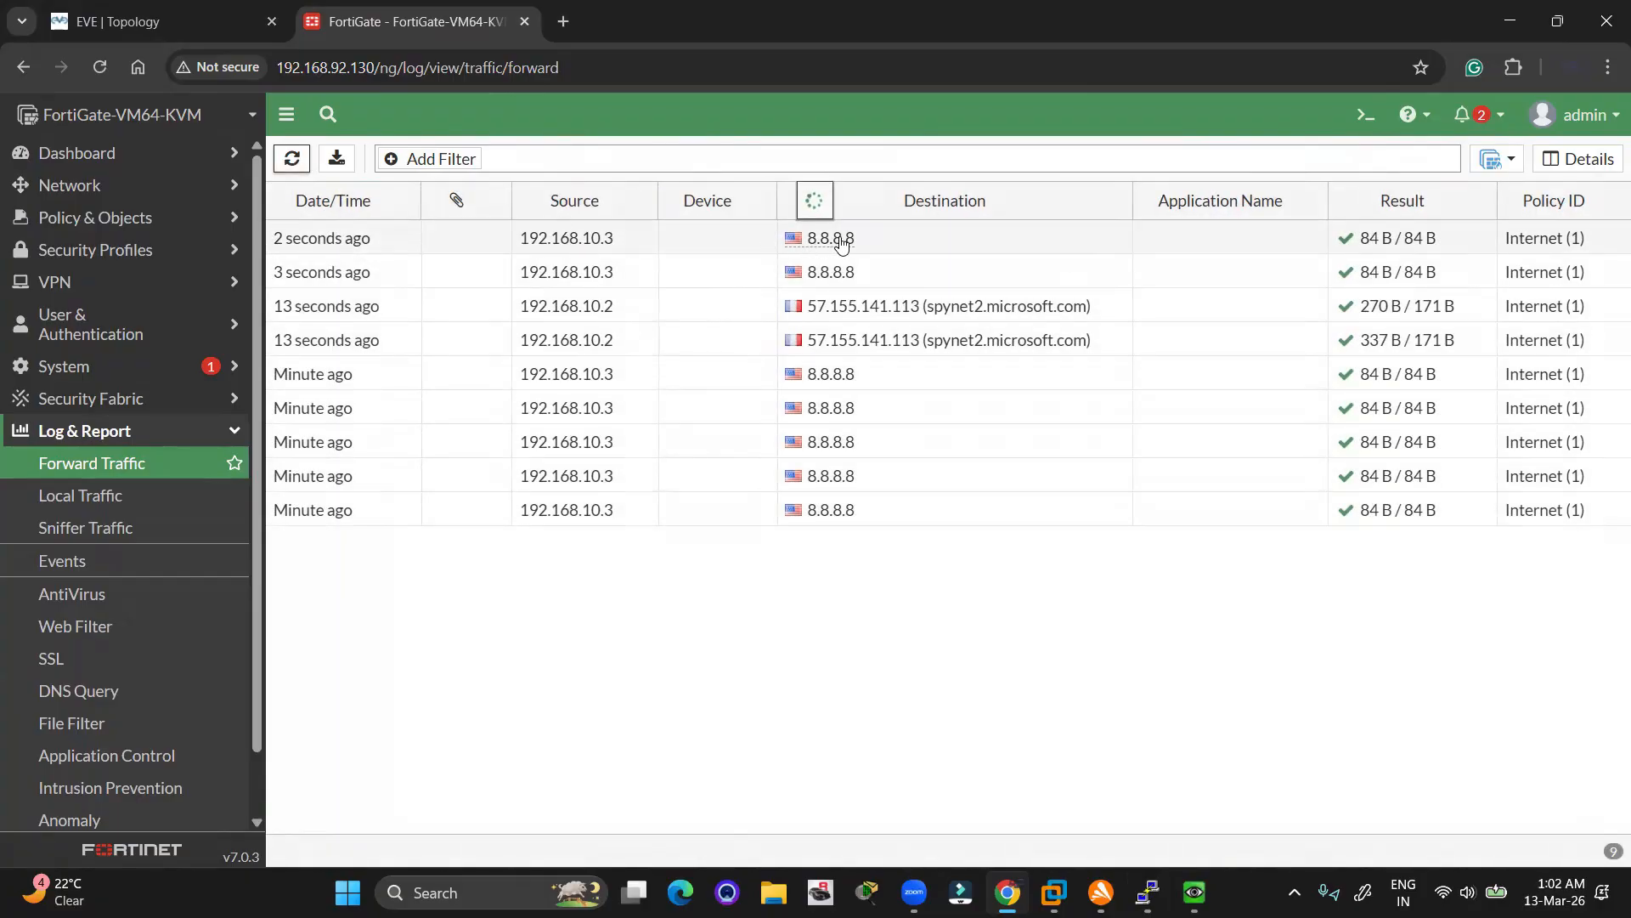
pyautogui.doubleClick(841, 241)
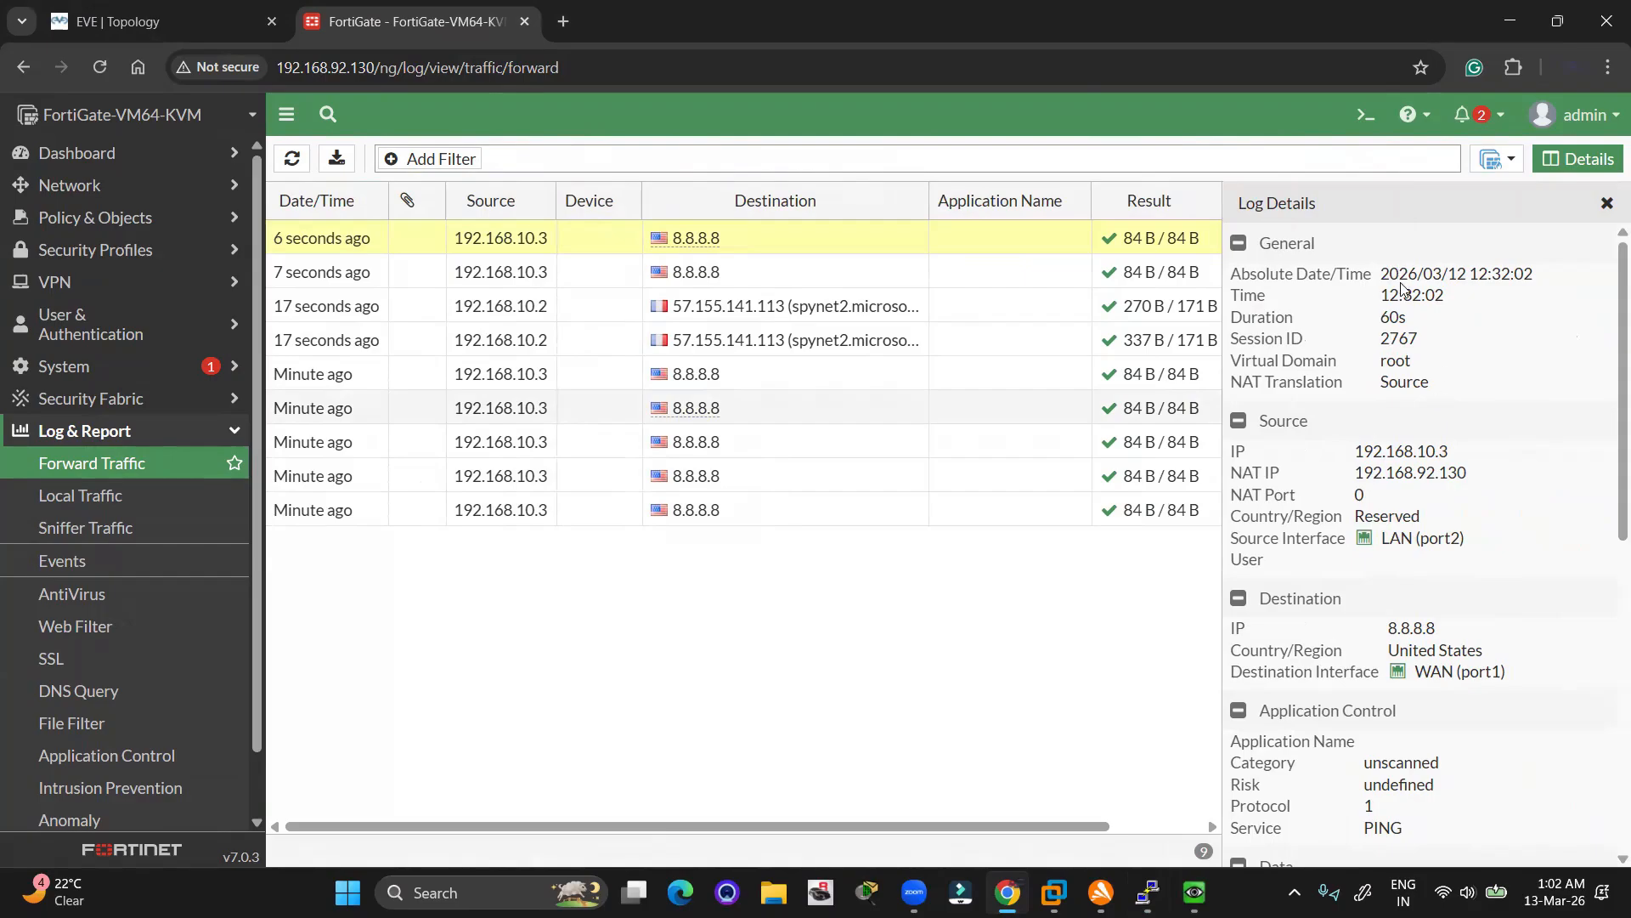
# Read the log details: time 12:32:02, source 192.168.10.3, destination 8.8.8.8 in the United States
pyautogui.moveTo(1384, 293)
pyautogui.mouseDown()
pyautogui.moveTo(1446, 294)
pyautogui.moveTo(1383, 295)
pyautogui.mouseUp()
pyautogui.click(1446, 295)
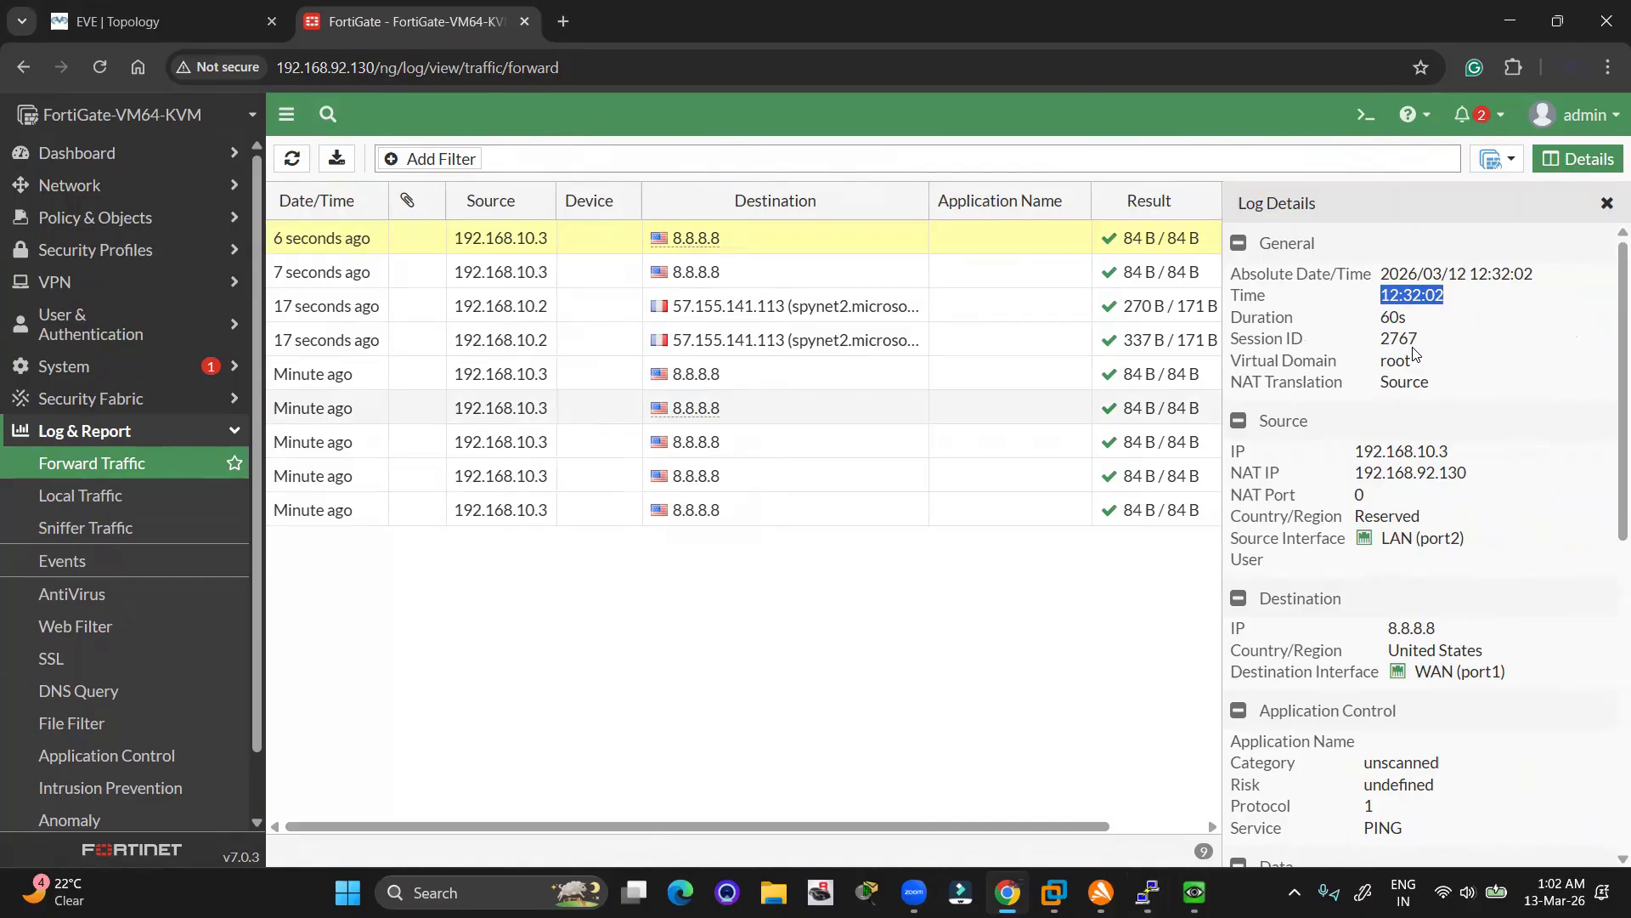
pyautogui.click(1150, 661)
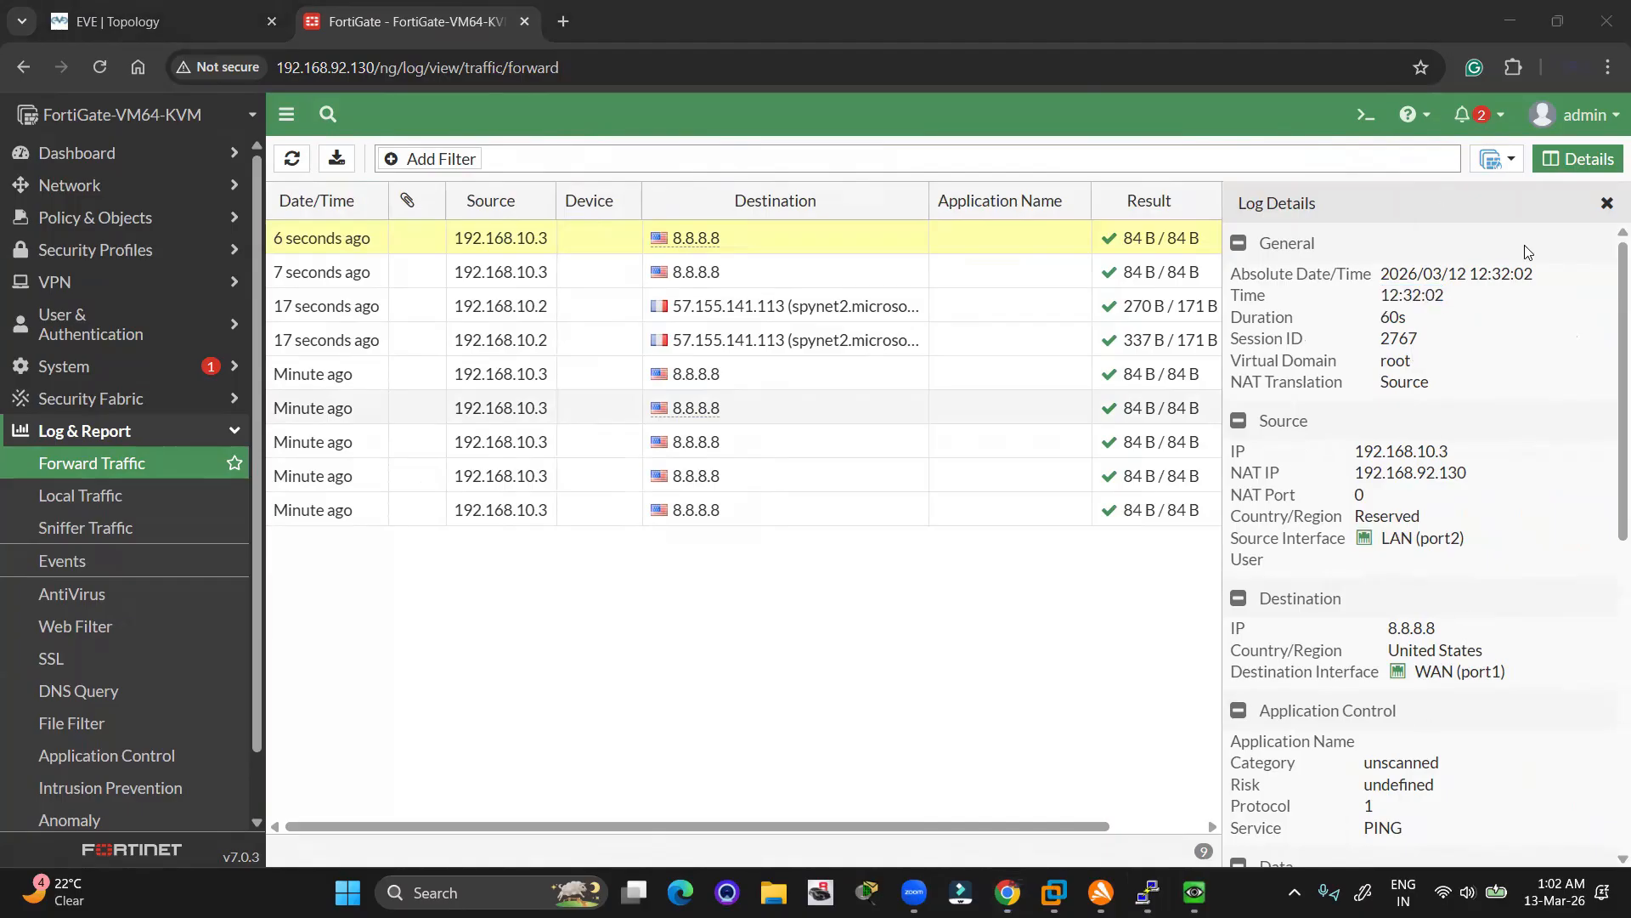
pyautogui.moveTo(1362, 452); pyautogui.dragTo(1338, 476)
pyautogui.click(1374, 472)
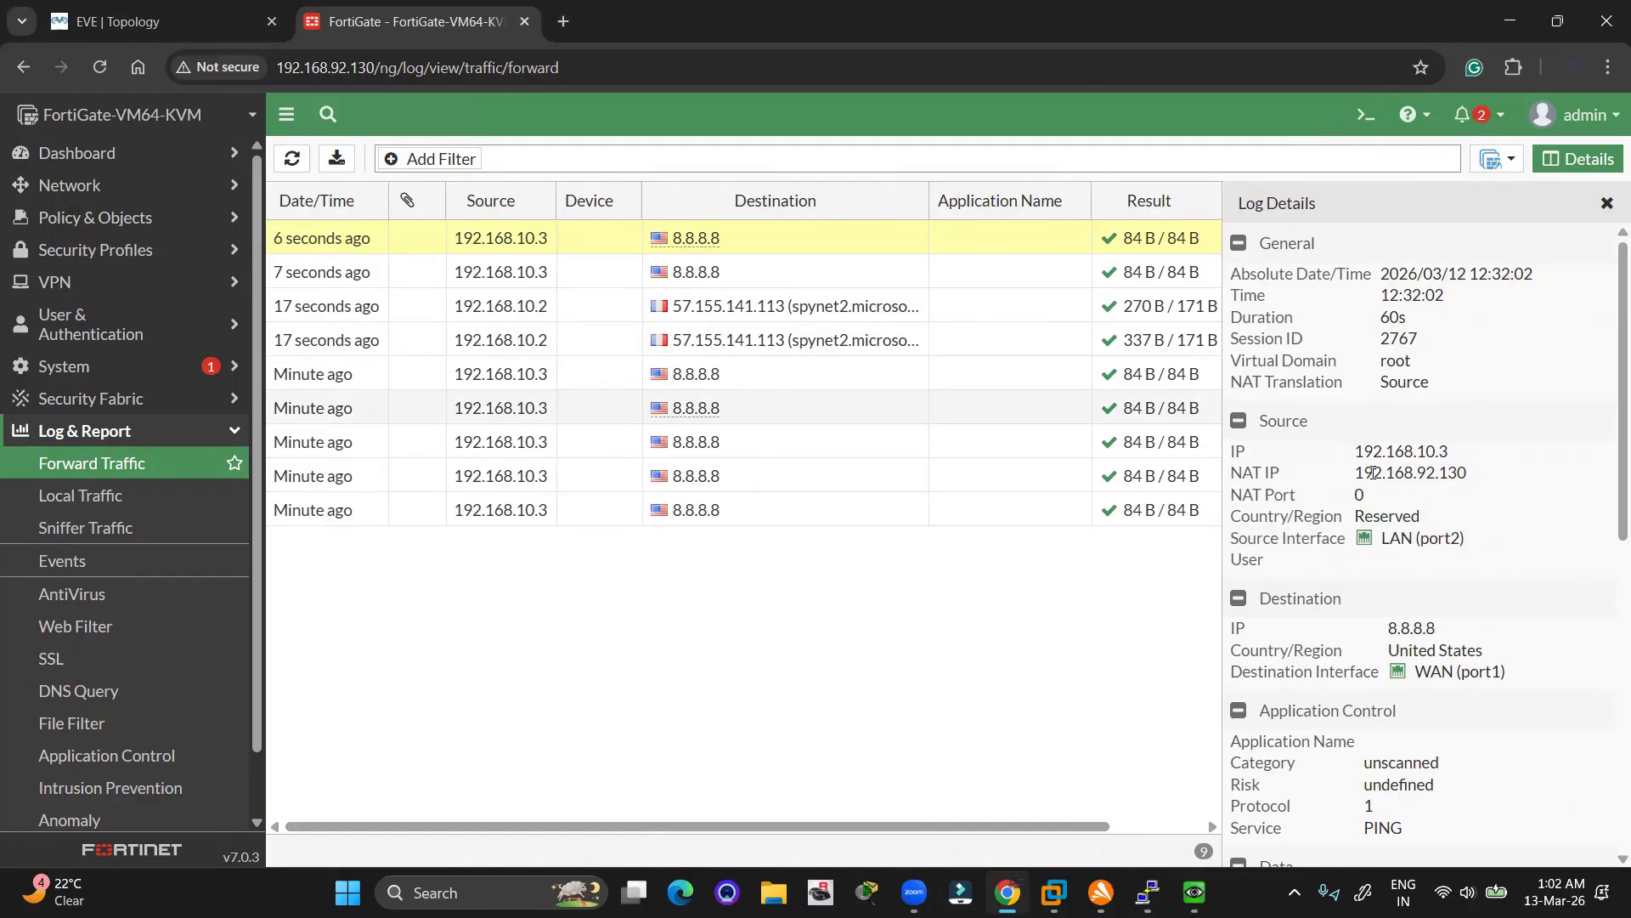
pyautogui.scroll(-1, 1401, 539)
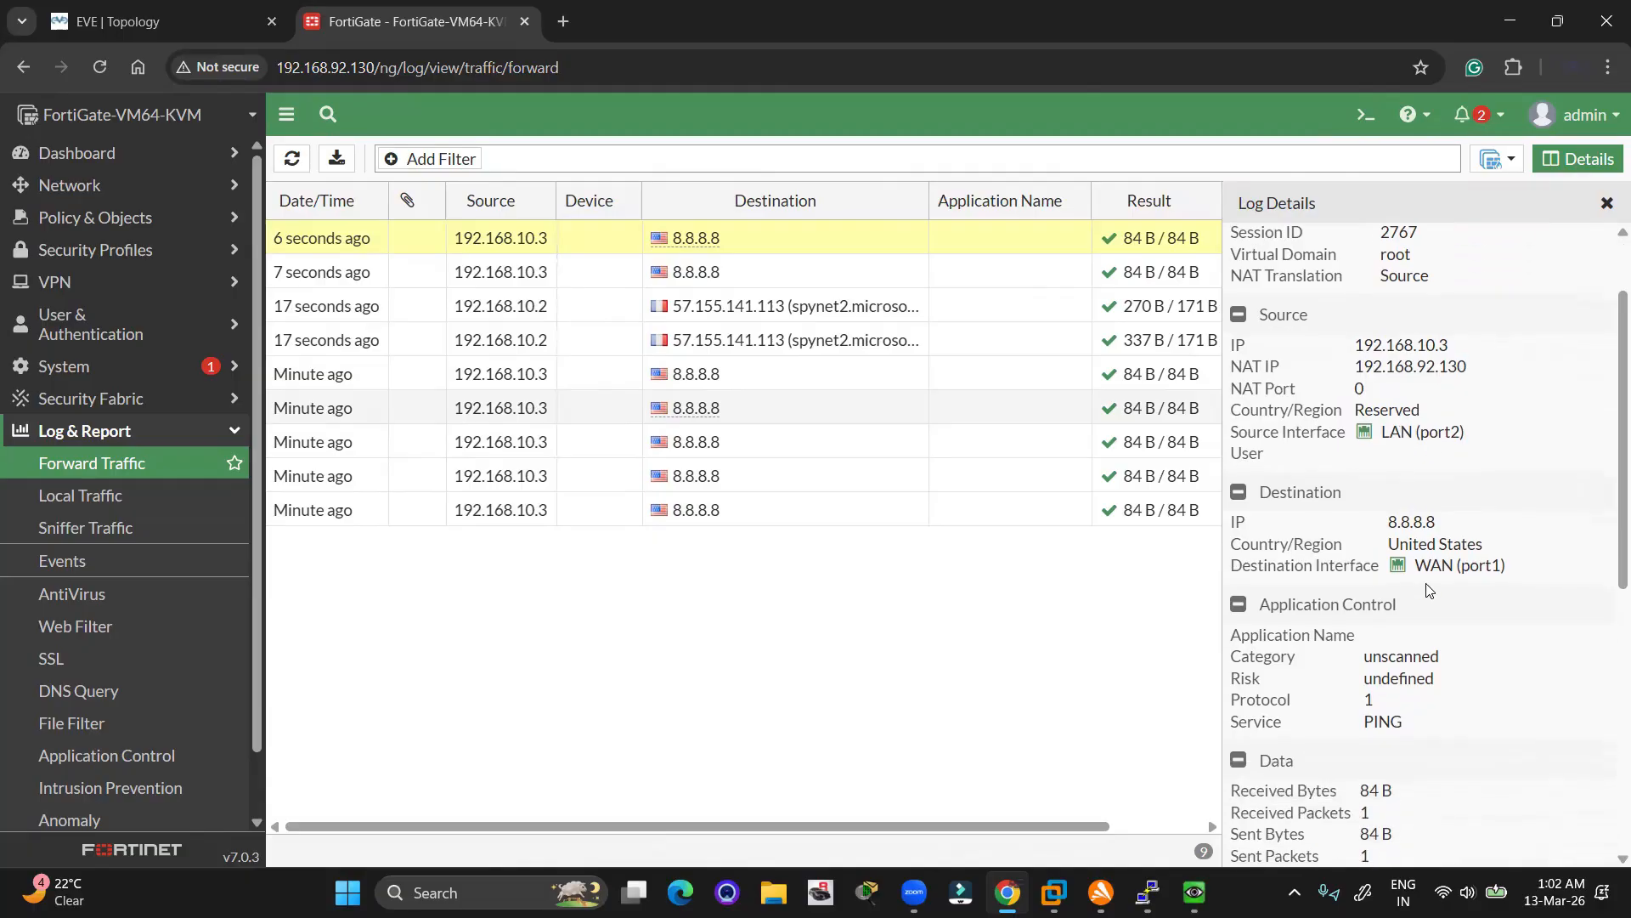
pyautogui.doubleClick(1405, 522)
pyautogui.scroll(-1, 1444, 536)
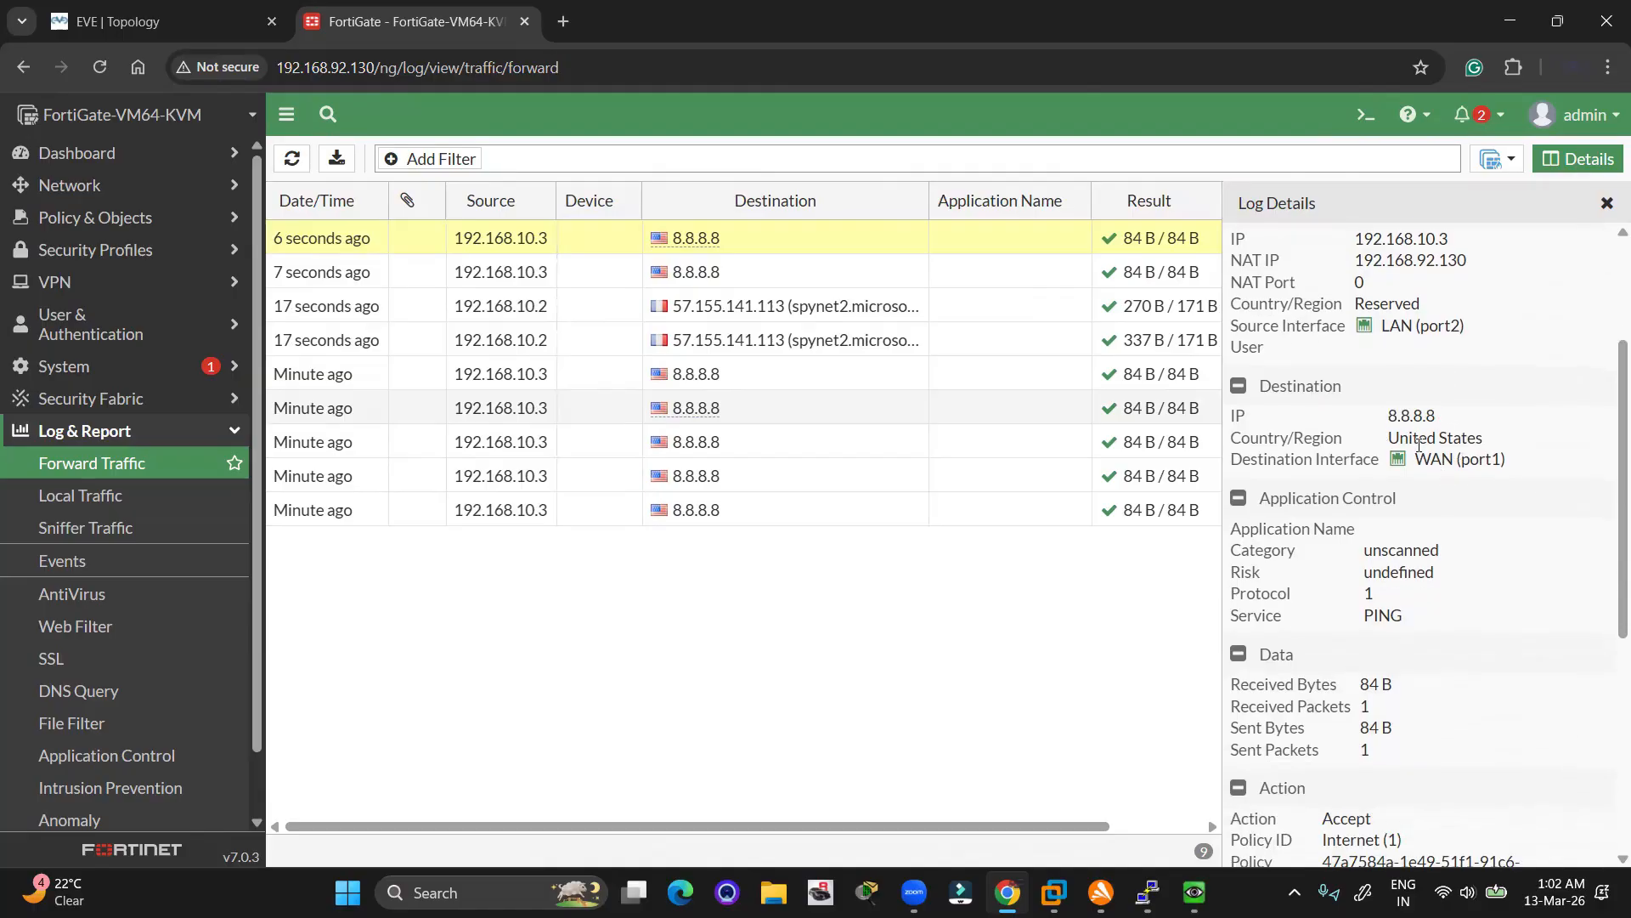
pyautogui.doubleClick(1412, 437)
# Refresh the forward traffic log to show 12 entries to 8.8.8.8, then close the details pane
pyautogui.scroll(-1, 1415, 459)
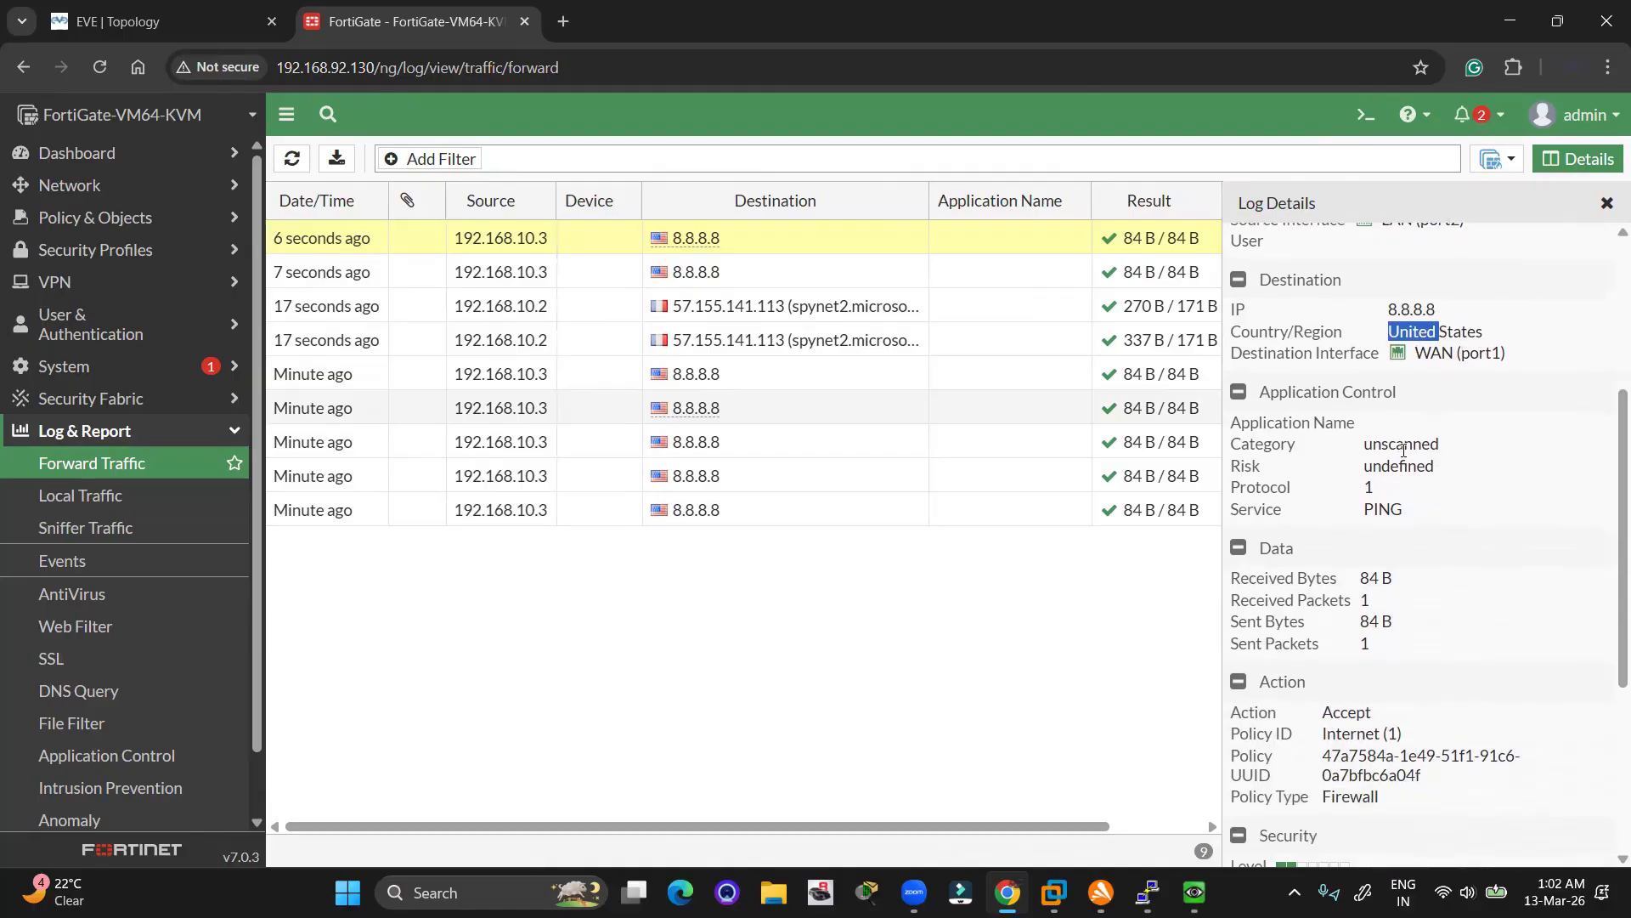
pyautogui.scroll(-3, 1404, 450)
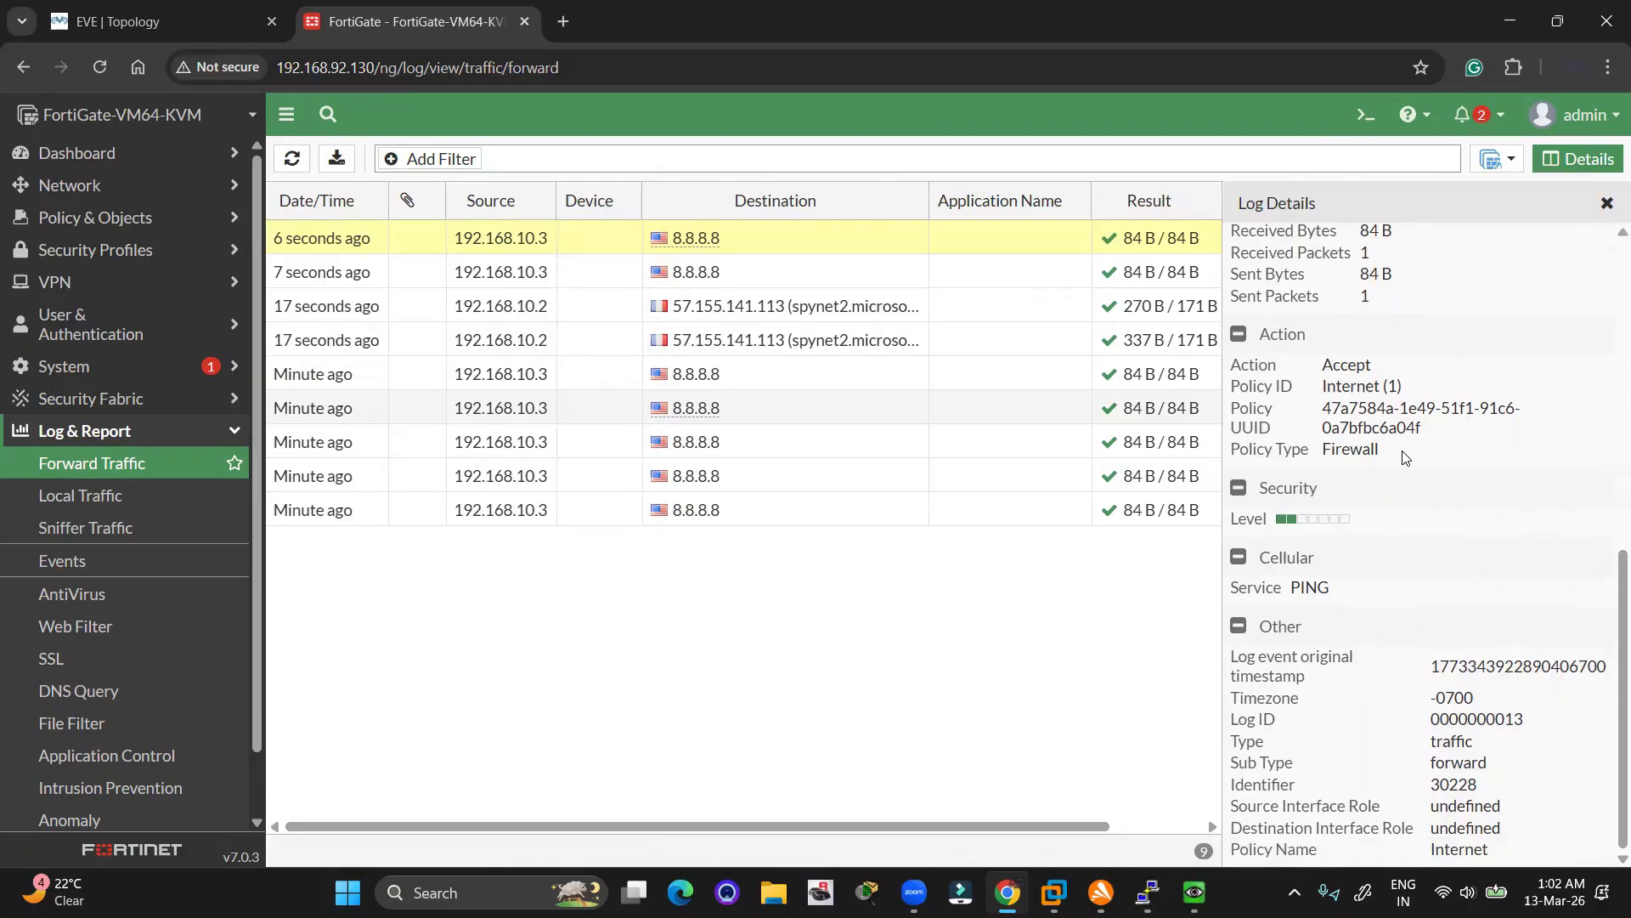
pyautogui.scroll(5, 1404, 456)
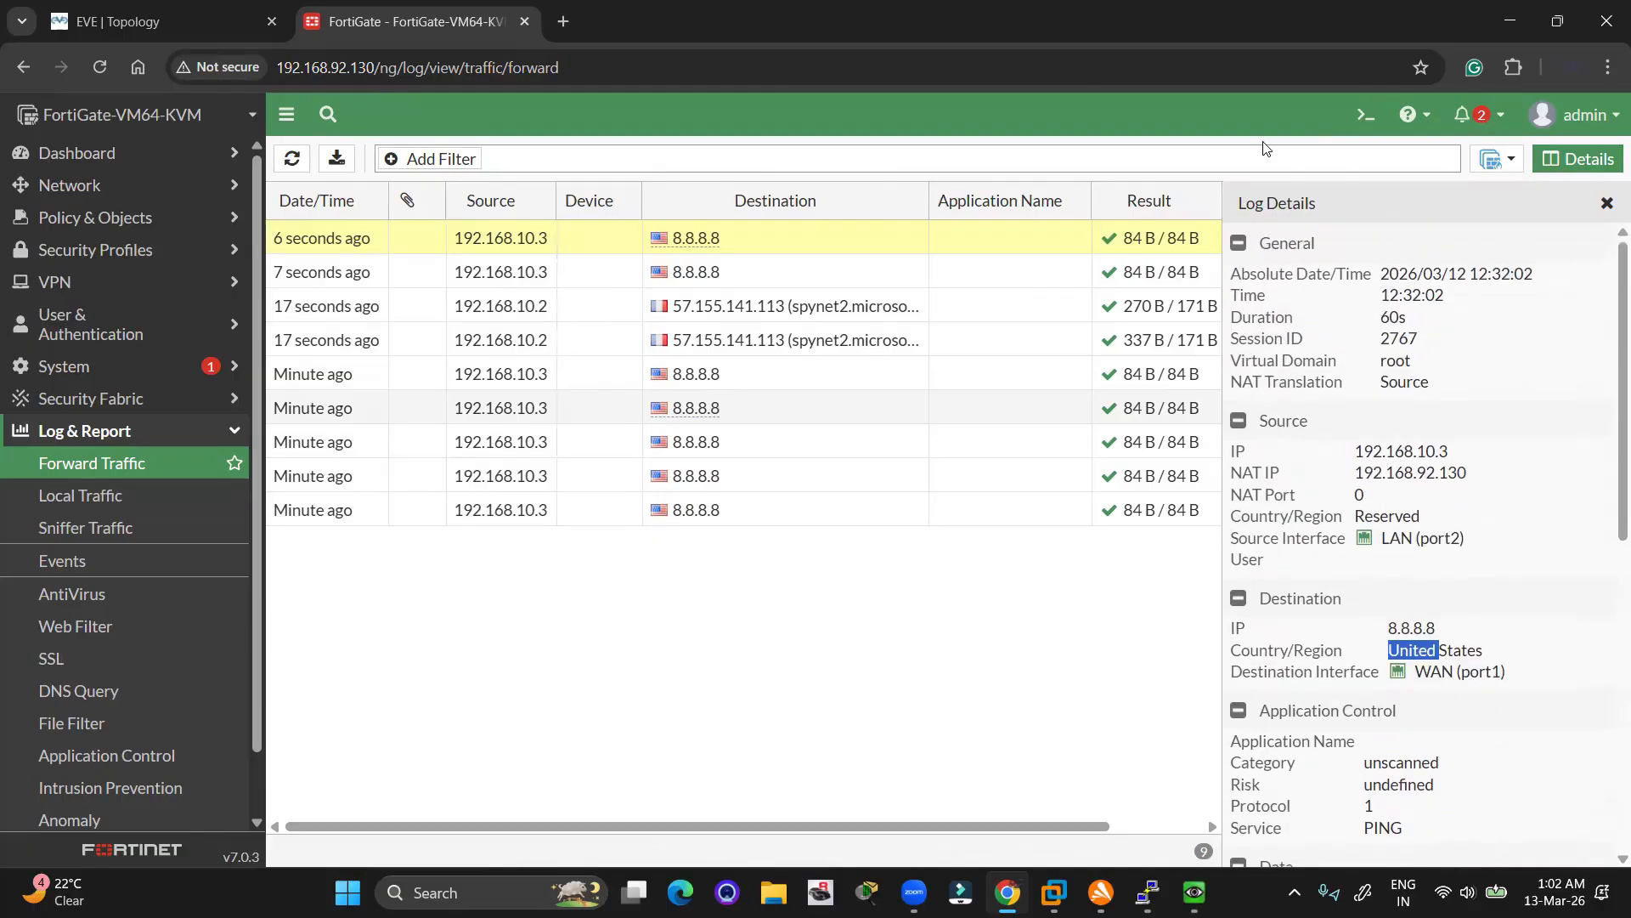
pyautogui.click(291, 158)
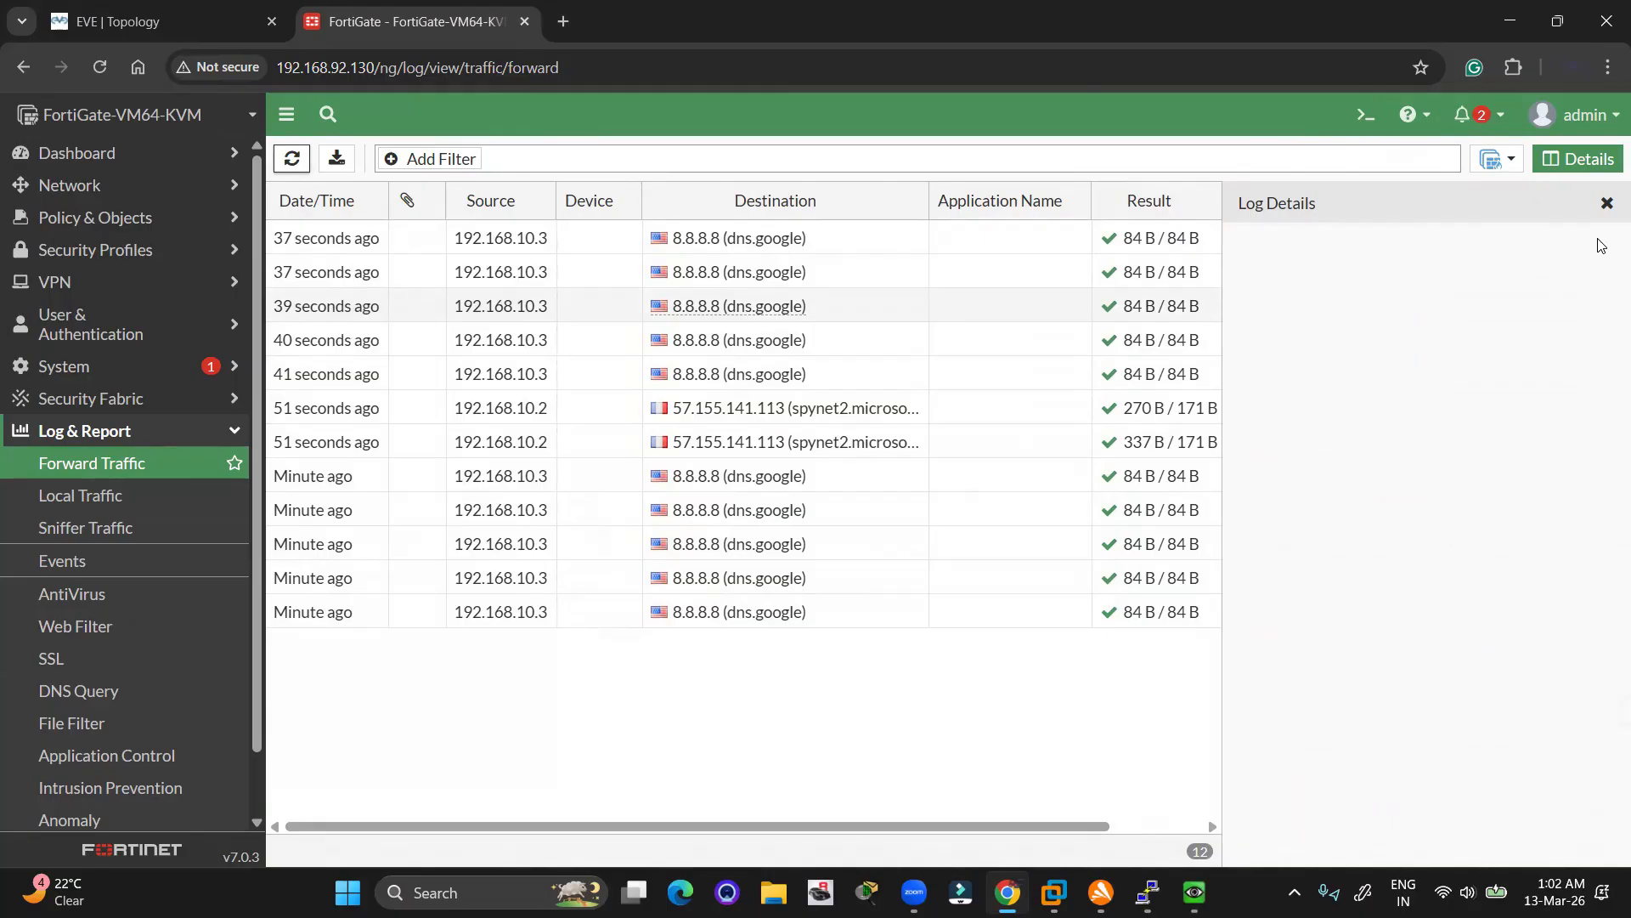
pyautogui.click(1607, 203)
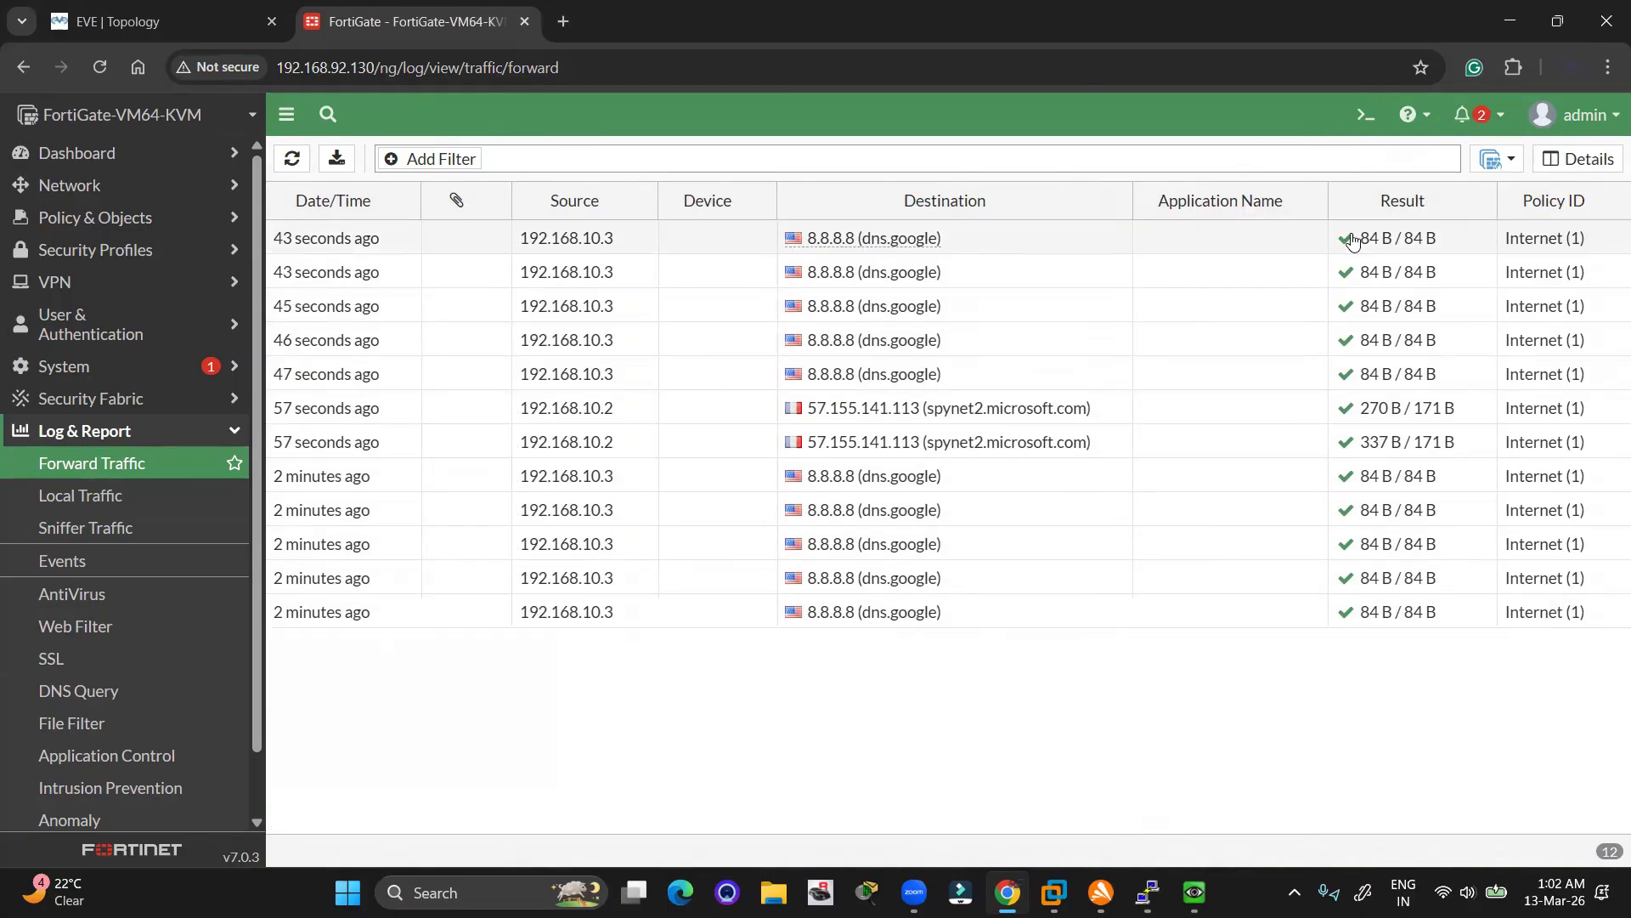